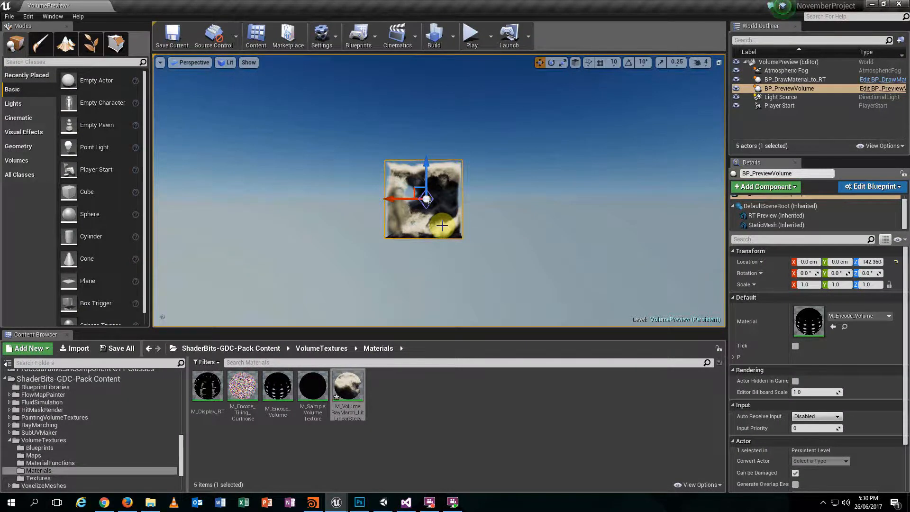
Examine the cloud volume of BP_PreviewVolume from up close and from a distance in the viewport.
scroll(462, 222, "up", 6)
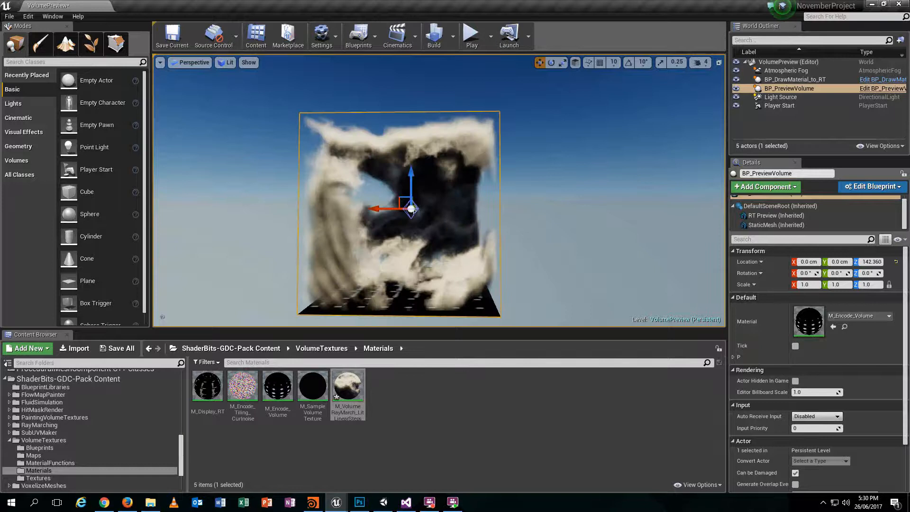
scroll(455, 228, "up", 8)
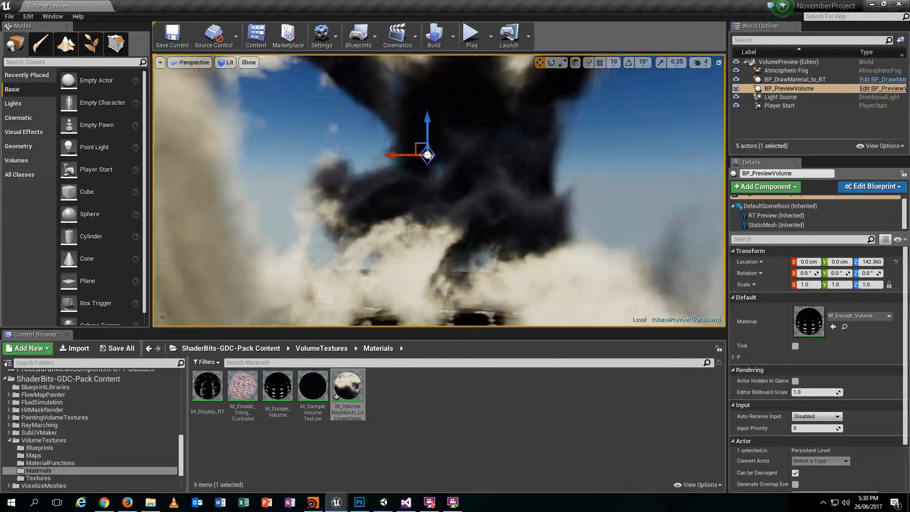
scroll(455, 227, "down", 8)
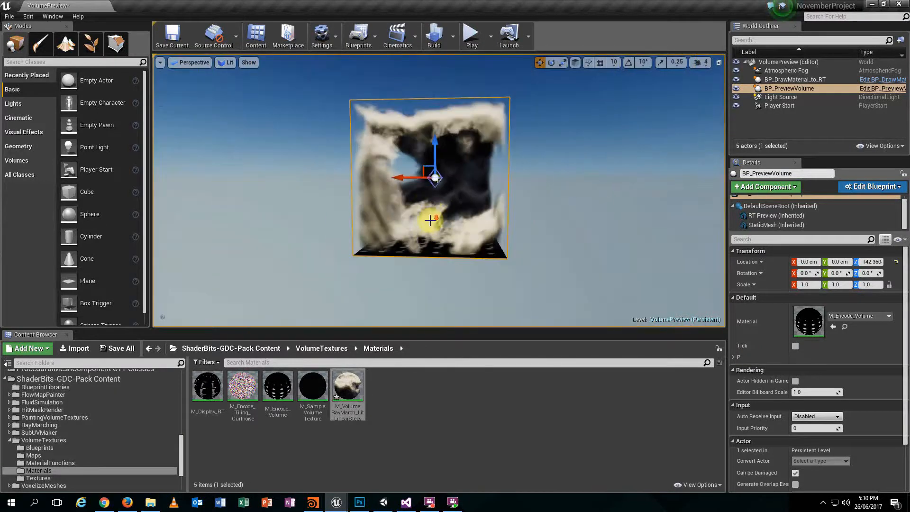
scroll(430, 219, "down", 3)
View the node graph of the M_VolumeRayMarch_Lit_LinearSteps_Preview material and return to the level.
double_click(351, 395)
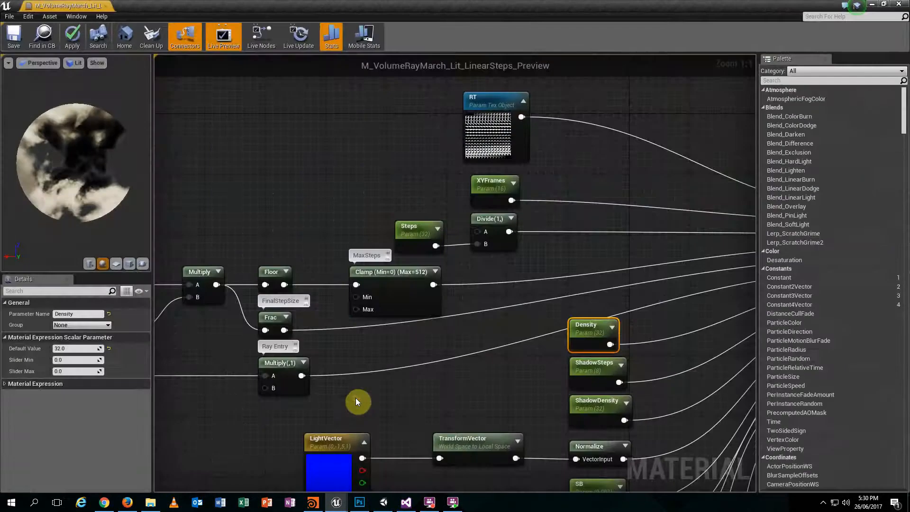
right_click(530, 325)
left_click(871, 4)
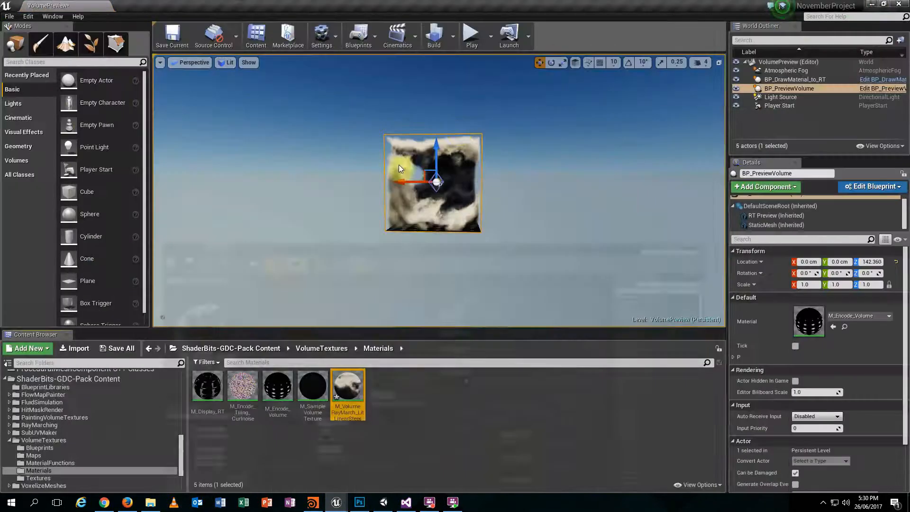
double_click(350, 393)
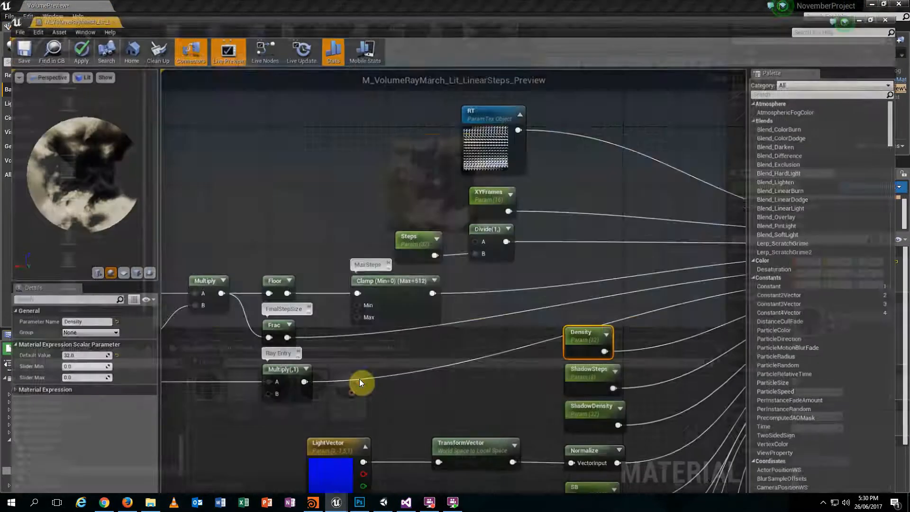
left_click_drag(421, 4, 909, 26)
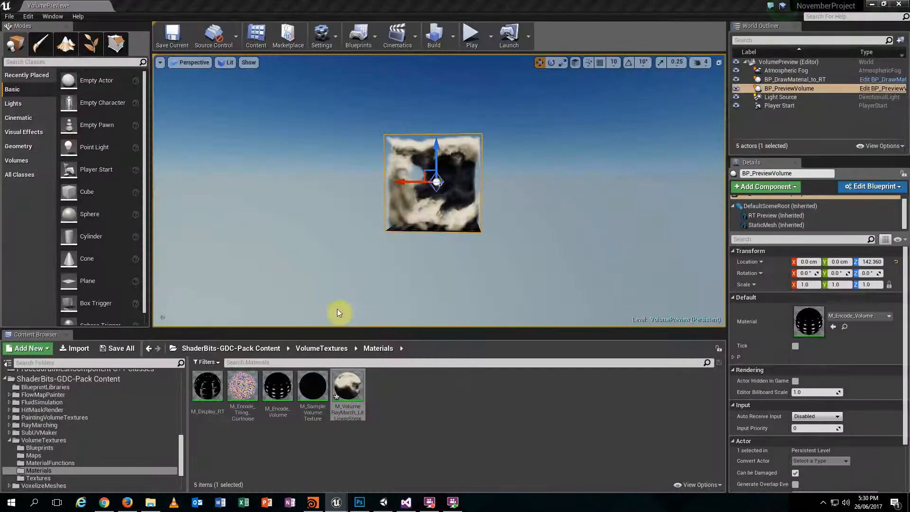
Open the RT_VolumeBake_01_CloudCave_4k texture from the VolumeTextures Textures folder and examine its grid of volume slices.
left_click(61, 478)
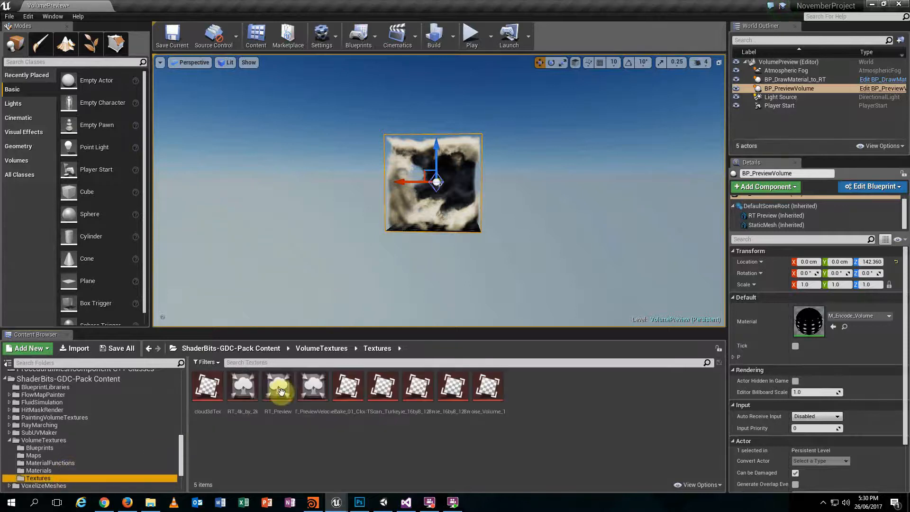
left_click(360, 388)
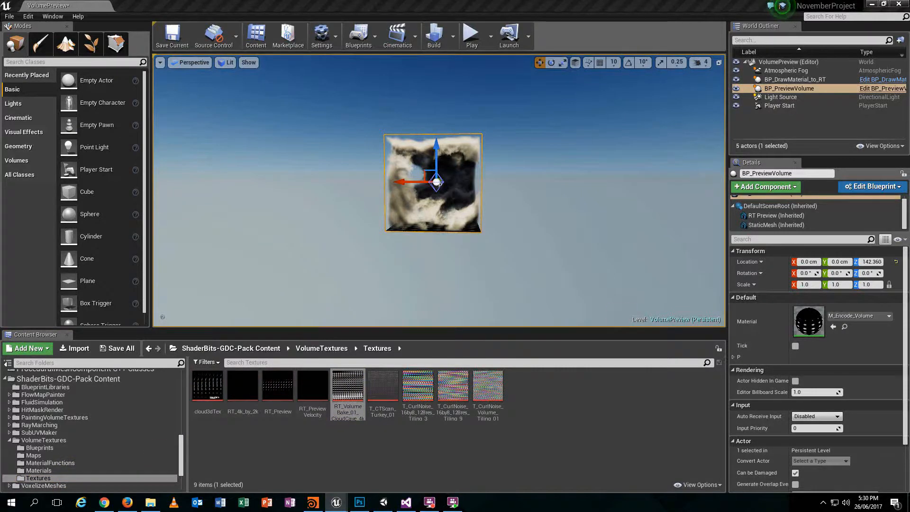
scroll(323, 308, "down", 8)
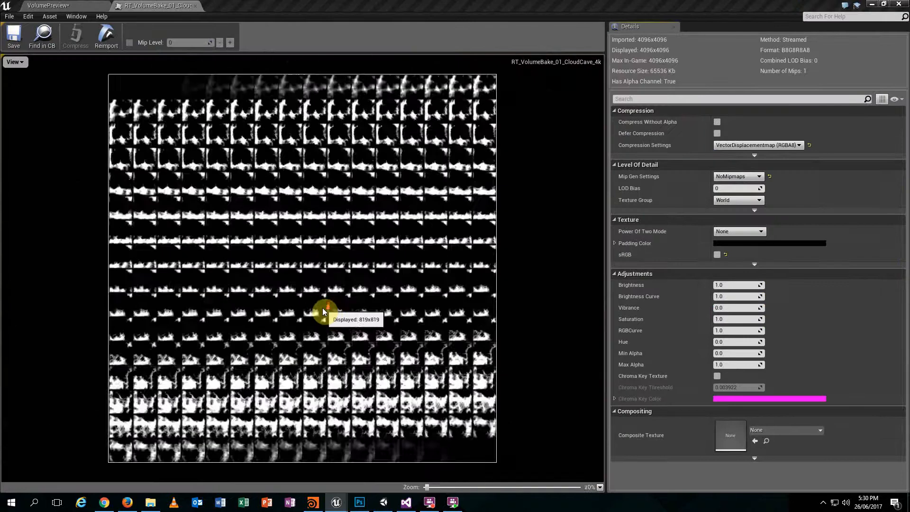
scroll(322, 307, "down", 5)
scroll(332, 305, "up", 7)
scroll(317, 297, "down", 2)
scroll(312, 293, "up", 1)
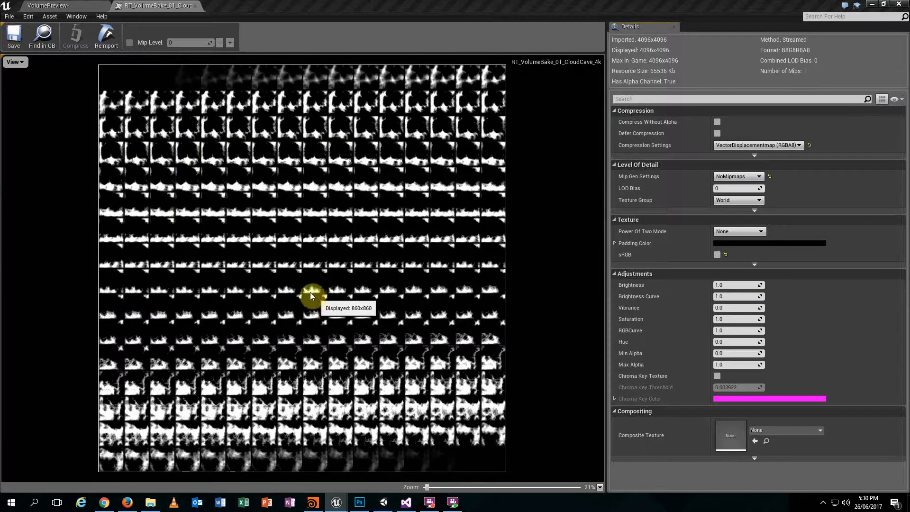
Open the cloud3dTex texture and display only its alpha channel by hiding red, green and blue.
left_click(88, 4)
double_click(205, 424)
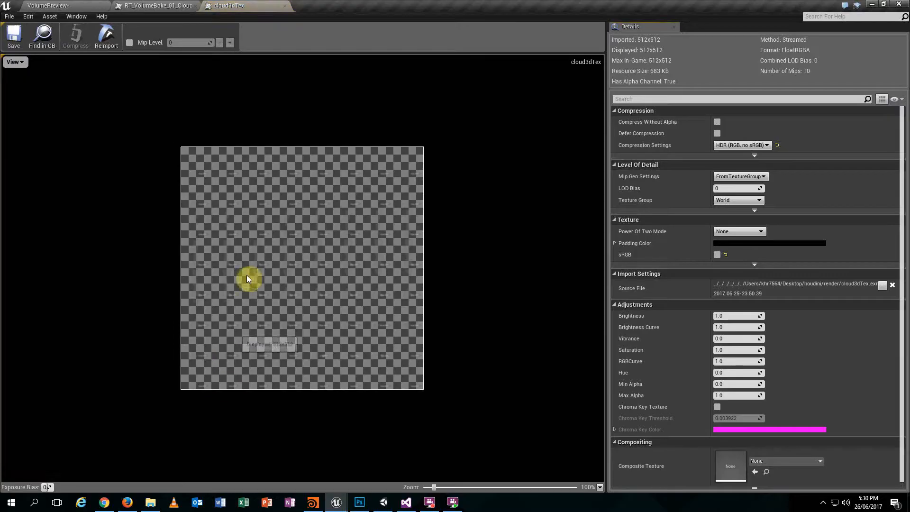
left_click(15, 62)
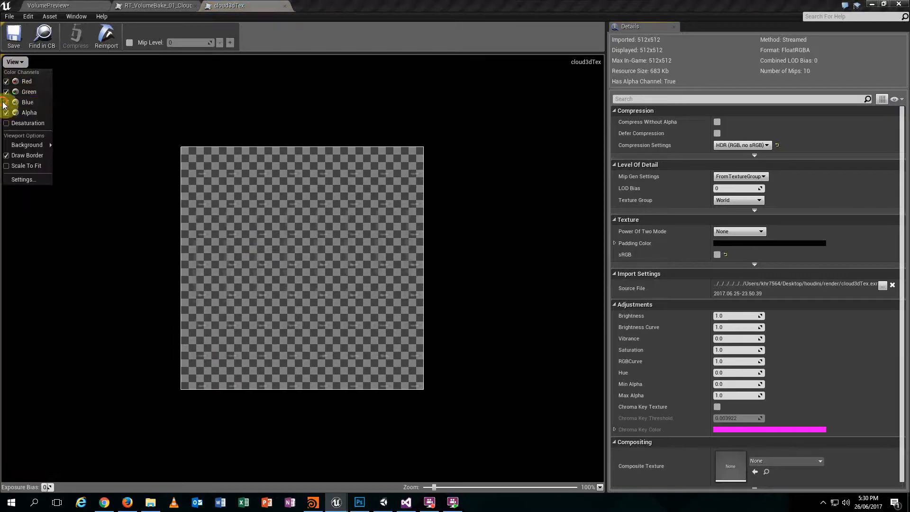
left_click(5, 102)
left_click(6, 91)
left_click(6, 81)
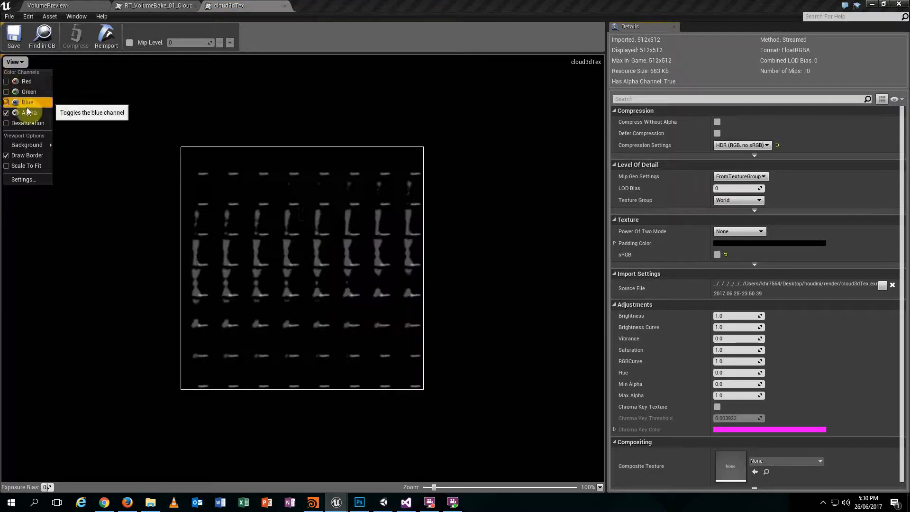
left_click(321, 248)
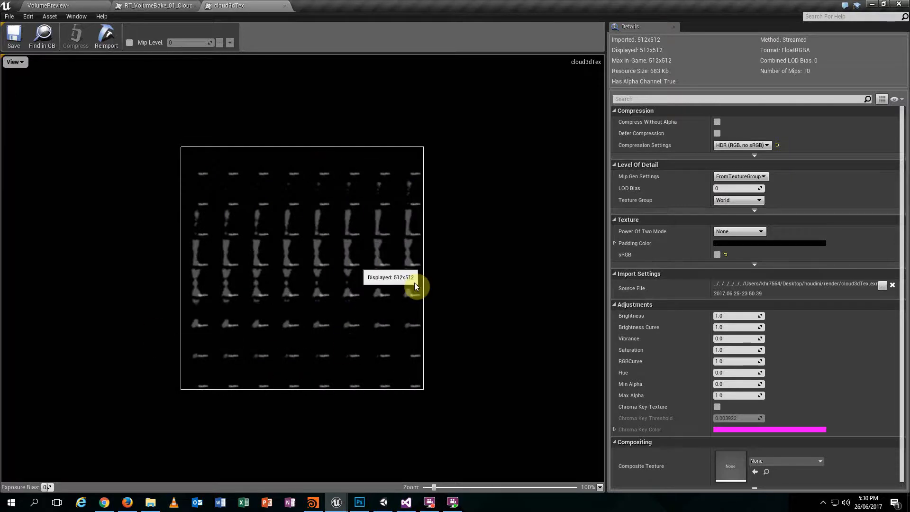
Show cloud3dTex's red, green and blue channels without alpha, and close both opened textures.
left_click(21, 63)
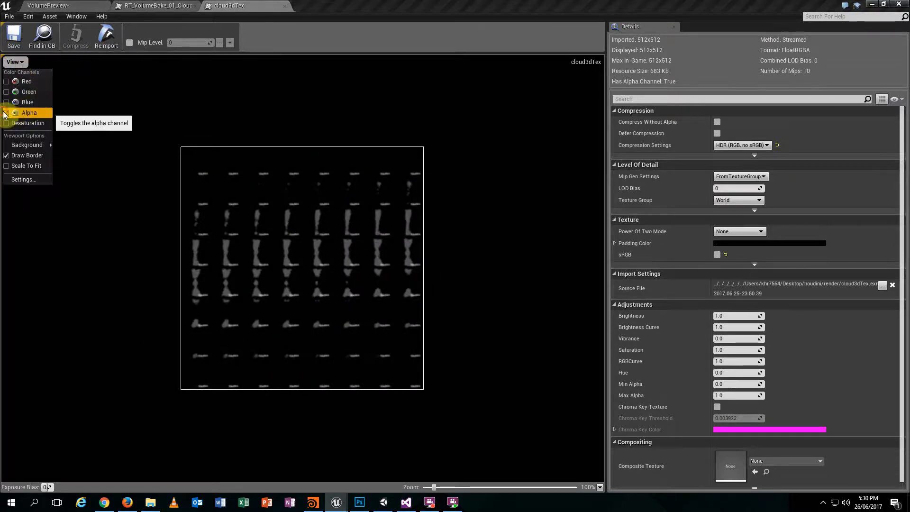
left_click(26, 112)
left_click(26, 102)
left_click(26, 92)
left_click(26, 81)
left_click(175, 145)
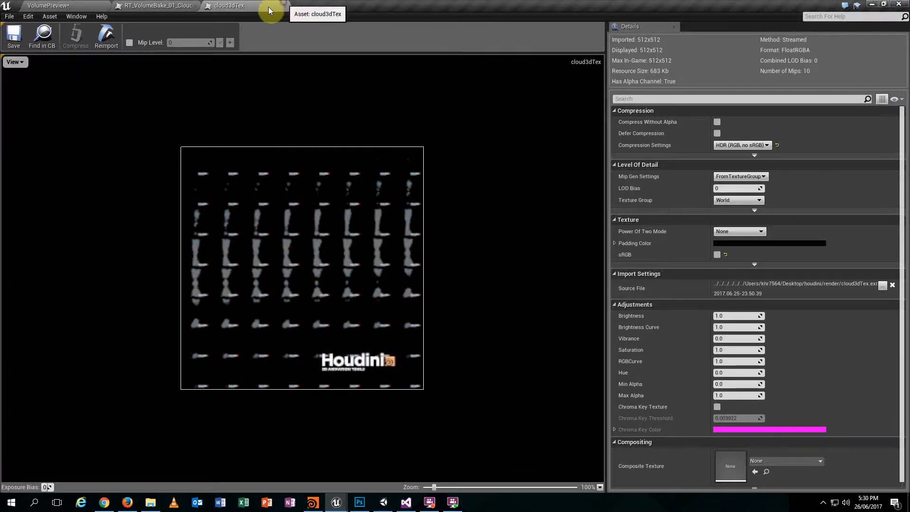
left_click(283, 6)
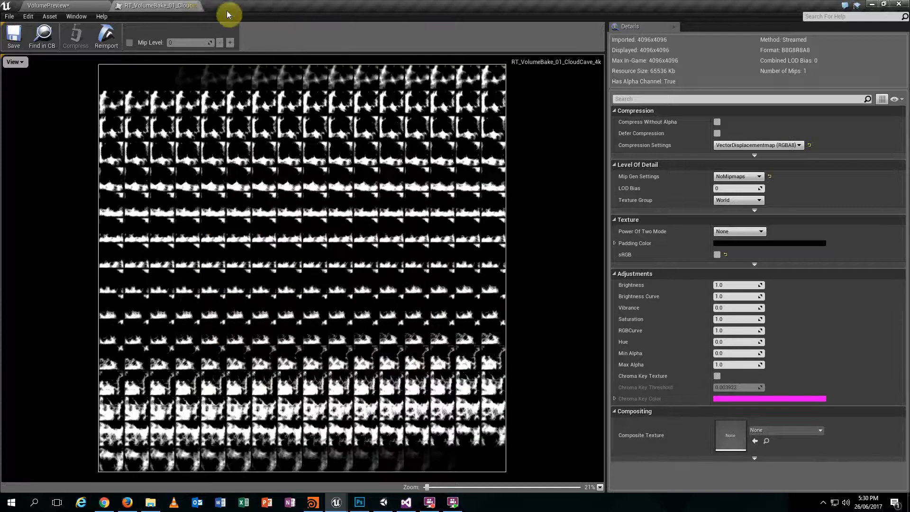
left_click(197, 6)
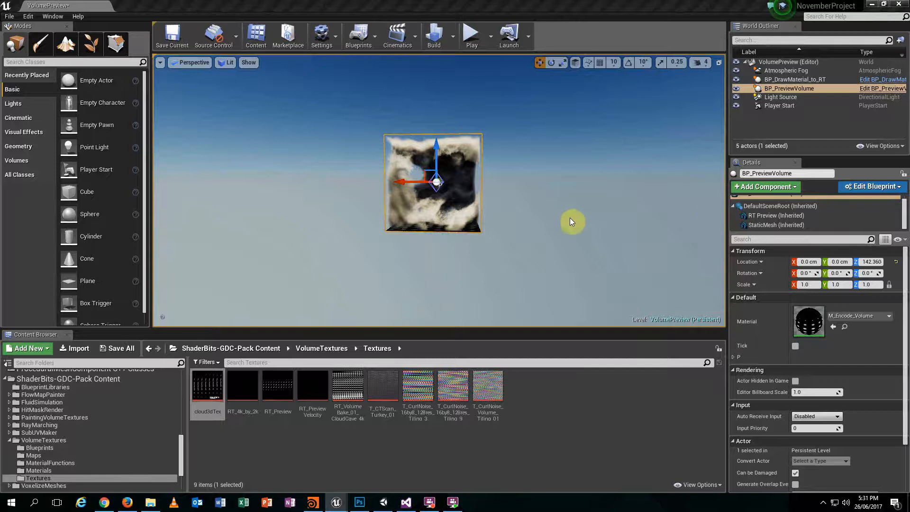
Examine the preview volume rendered from the Houdini cloud texture from several sides in the viewport.
key("ctrl+shift+s")
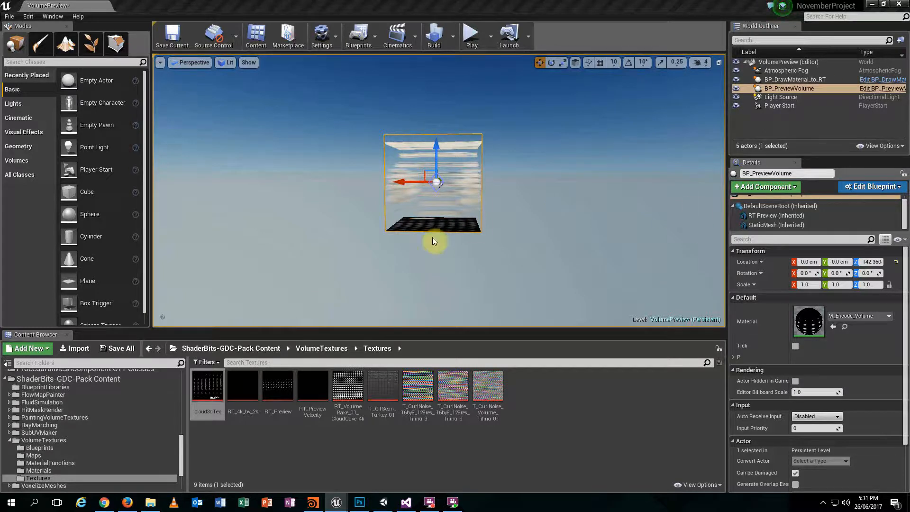
key("ctrl+shift+s")
left_click_drag(659, 170, 632, 221, "alt")
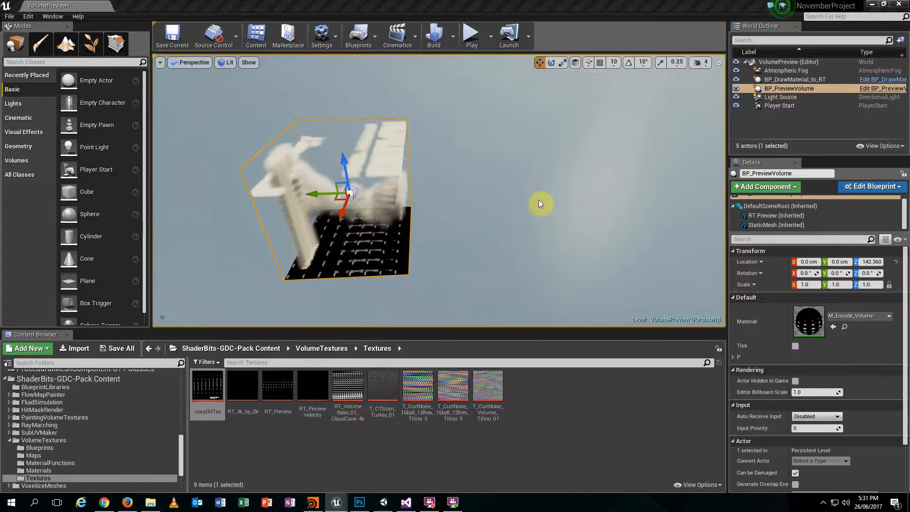
left_click_drag(340, 209, 421, 261, "alt")
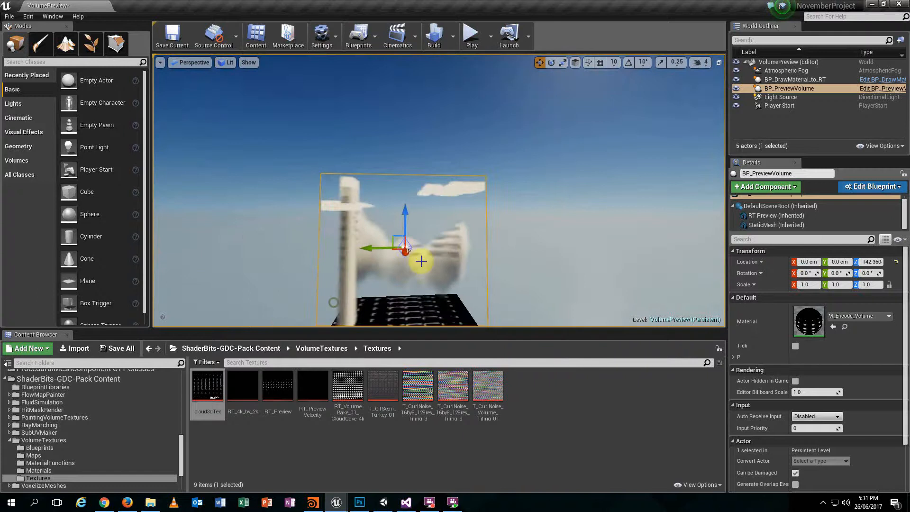
mouse_move(420, 261)
right_mouse_down()
mouse_move(360, 308)
mouse_move(408, 307)
mouse_move(441, 289)
mouse_move(502, 316)
mouse_move(611, 308)
mouse_move(630, 322)
mouse_move(411, 272)
right_mouse_up()
key("w")
key("a")
key("s")
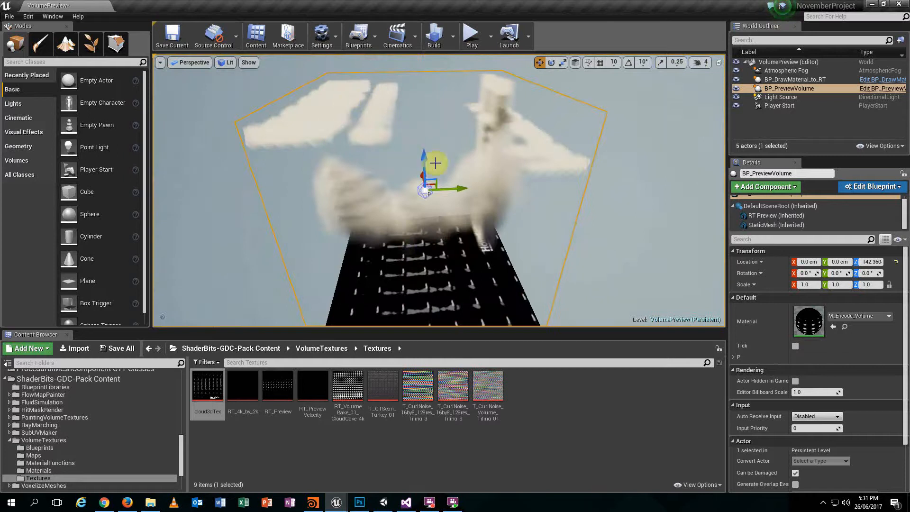
right_click_drag(490, 178, 474, 132)
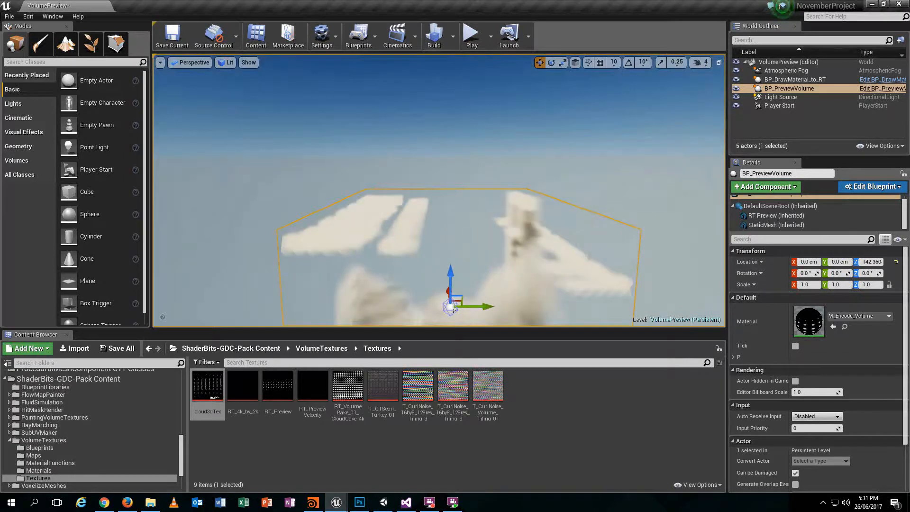
right_click_drag(469, 219, 476, 256)
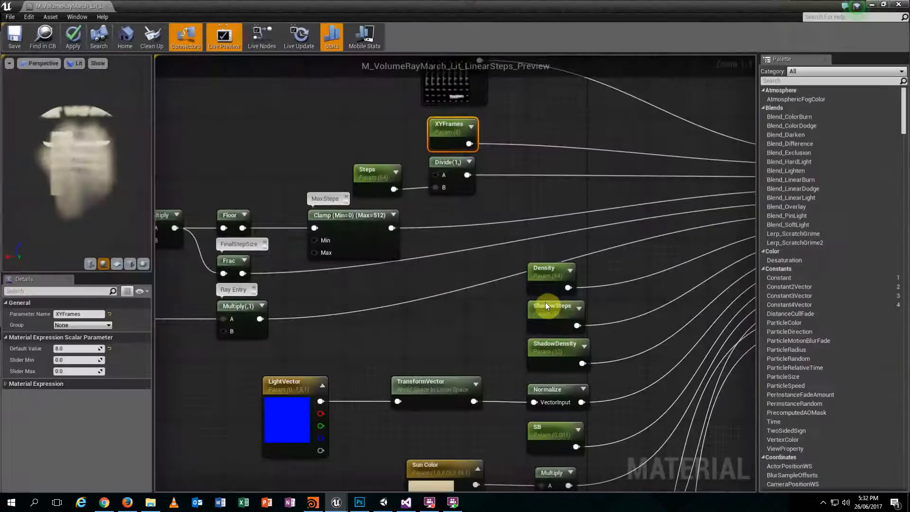
Look over the ray march material's parameter nodes and select the Ray March Cube Setup custom node.
scroll(537, 284, "up", 5)
right_click_drag(537, 276, 664, 333)
right_click_drag(404, 294, 627, 280)
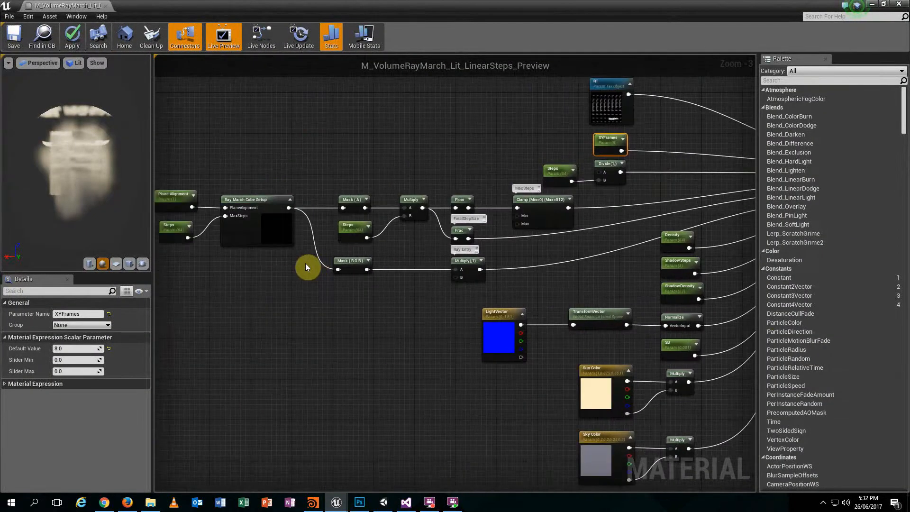
right_click_drag(253, 242, 343, 243)
left_click(343, 243)
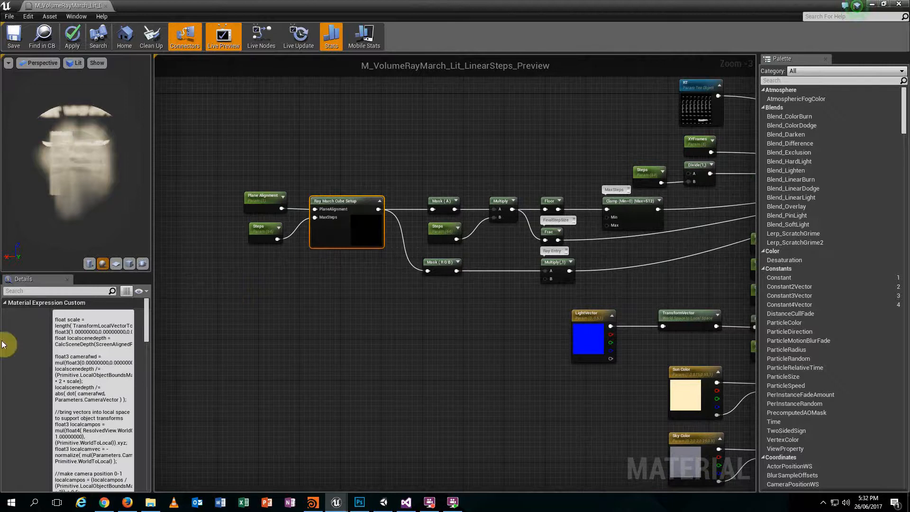
Read through the custom code of the Ray March Cube Setup node, highlighting its opening camera and local-space lines.
left_click_drag(55, 319, 125, 499)
scroll(118, 429, "down", 7)
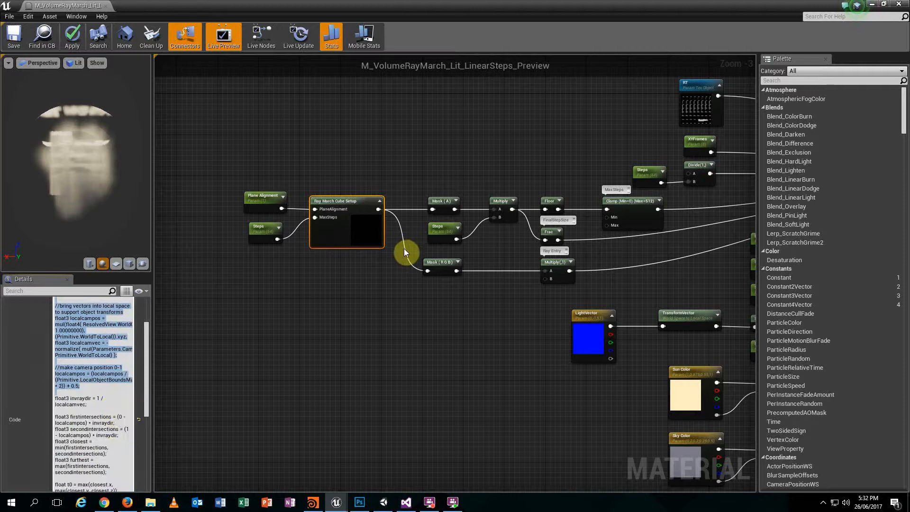
left_click(94, 419)
scroll(94, 419, "up", 5)
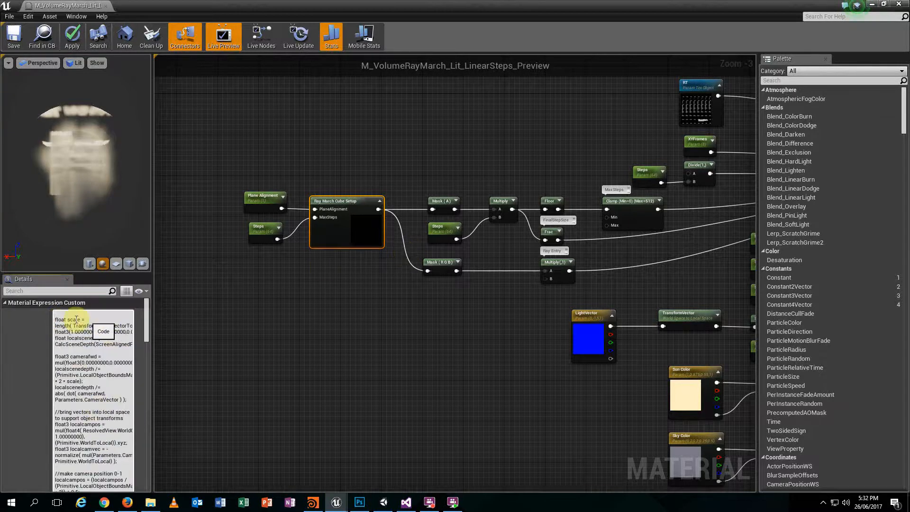
left_click_drag(55, 319, 130, 467)
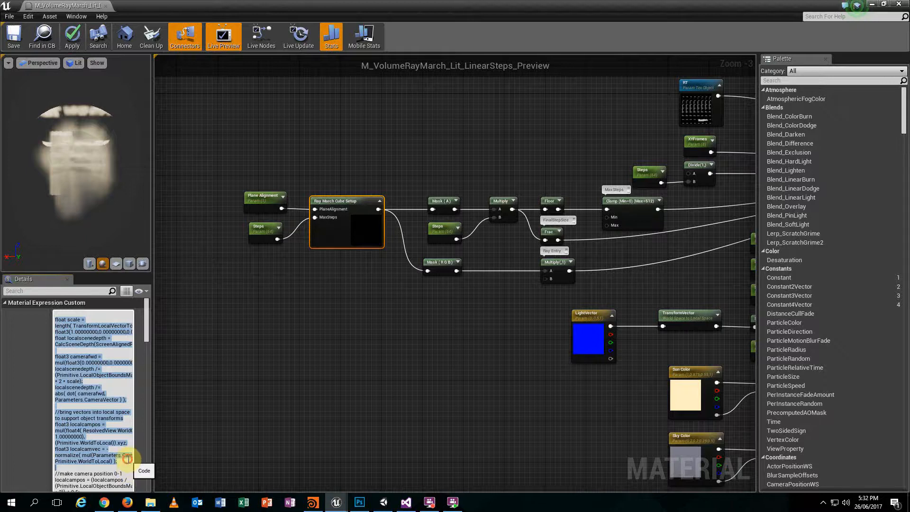
left_click(127, 457)
Point out the ShaderBits-GDC-Pack Content folder in the level editor and return to the full-size material graph.
left_click_drag(95, 4, 336, 301)
left_click(68, 379)
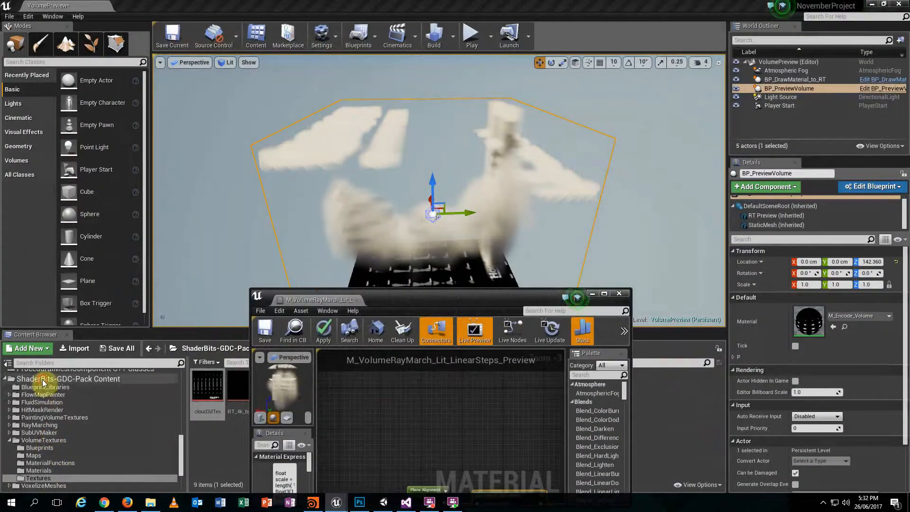
left_click_drag(401, 299, 326, 266)
left_click(589, 391)
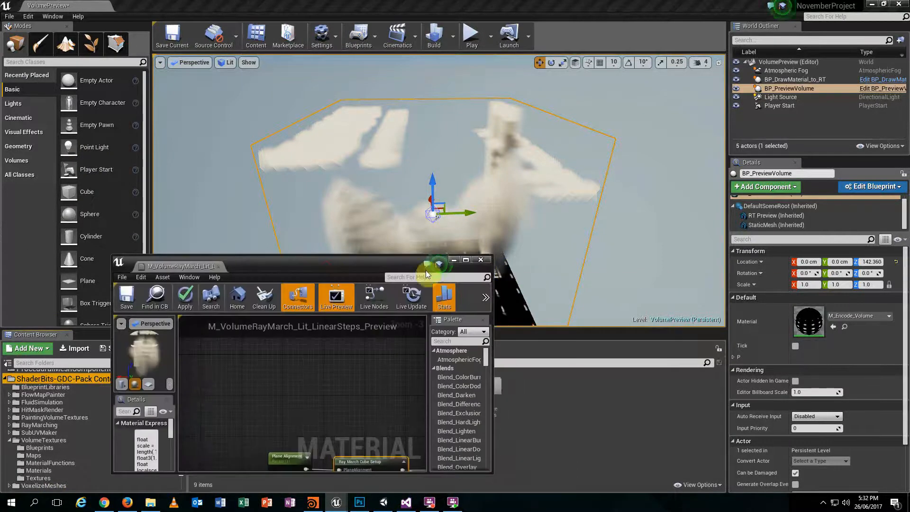
left_click(465, 260)
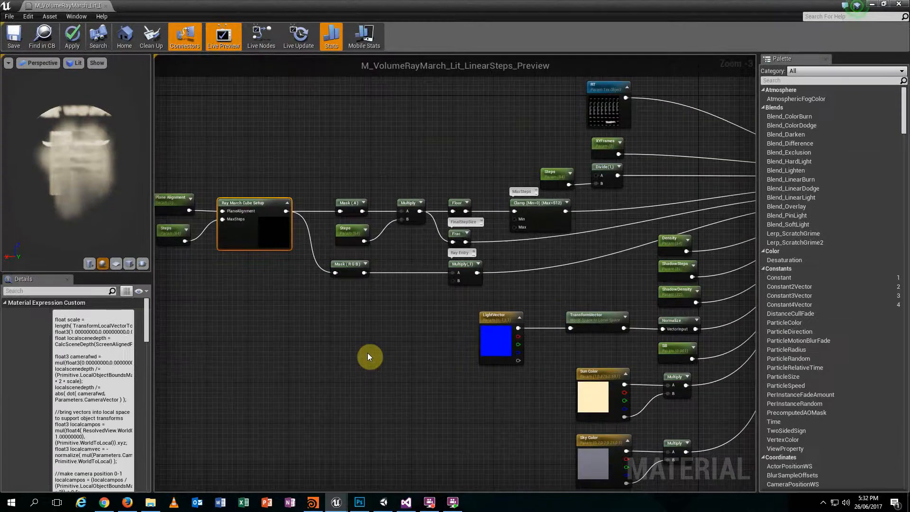
right_click_drag(329, 355, 359, 362)
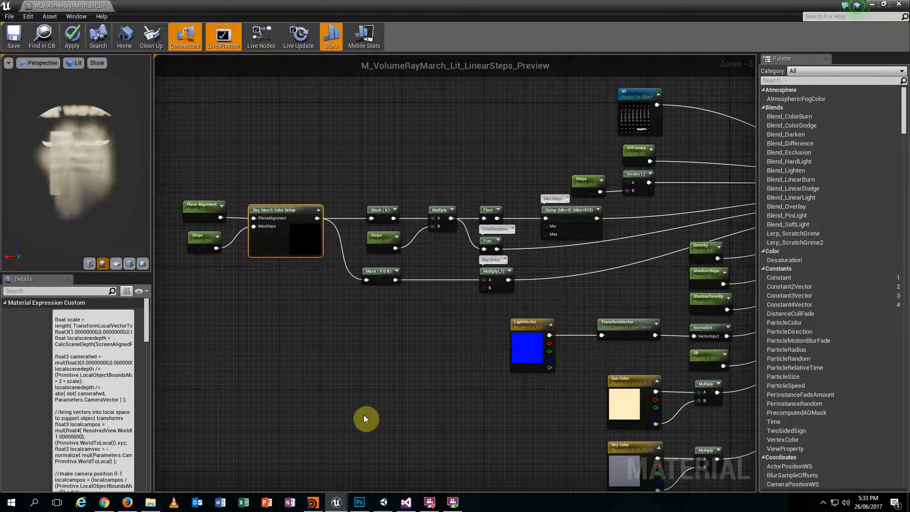
right_click_drag(364, 417, 348, 432)
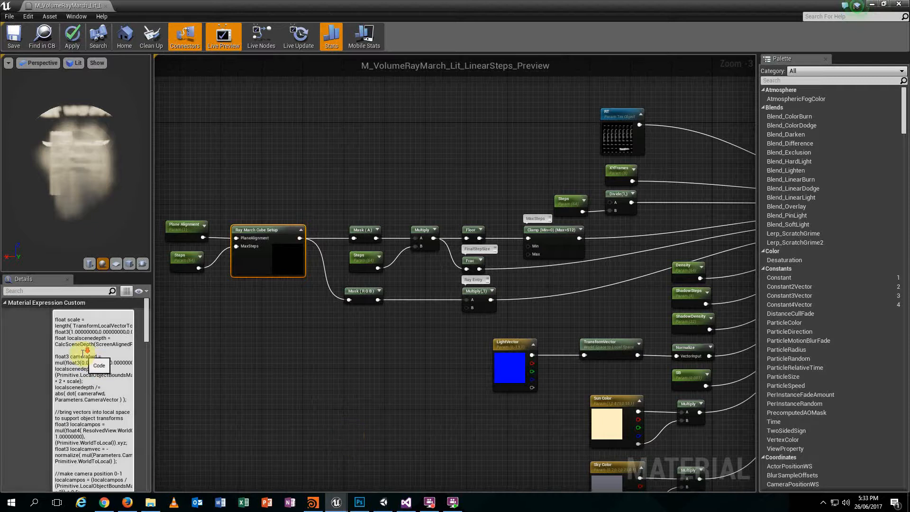
Read the rest of the Ray March Cube Setup code, and select the Density RayMarch node to read through its loop code.
scroll(86, 353, "down", 3)
right_click_drag(417, 370, 156, 349)
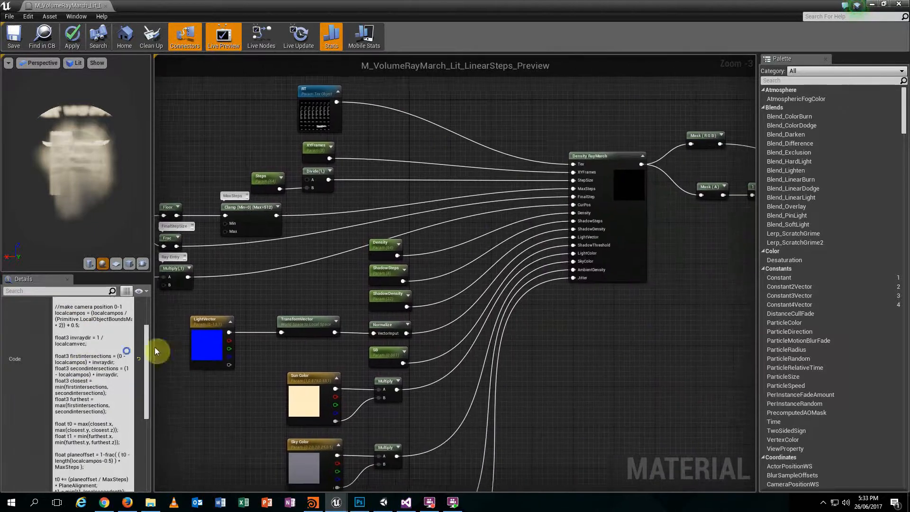
left_click(600, 160)
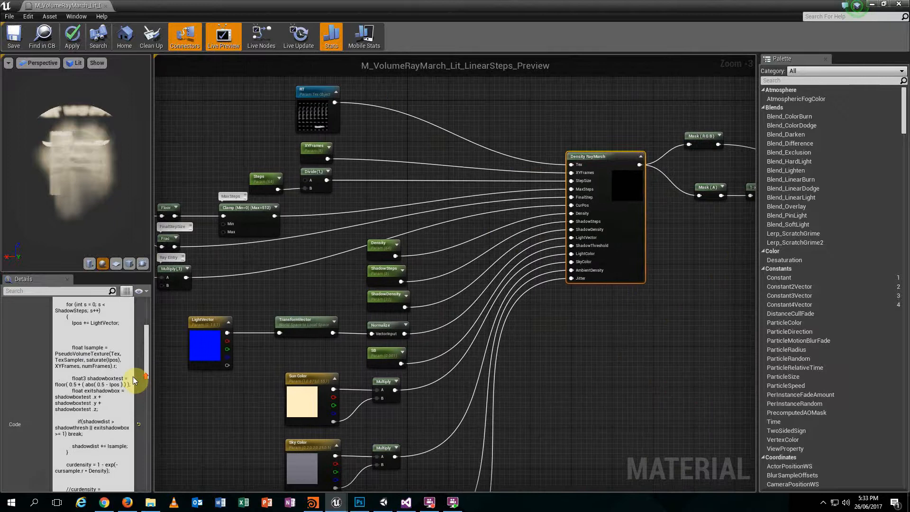
scroll(132, 377, "up", 8)
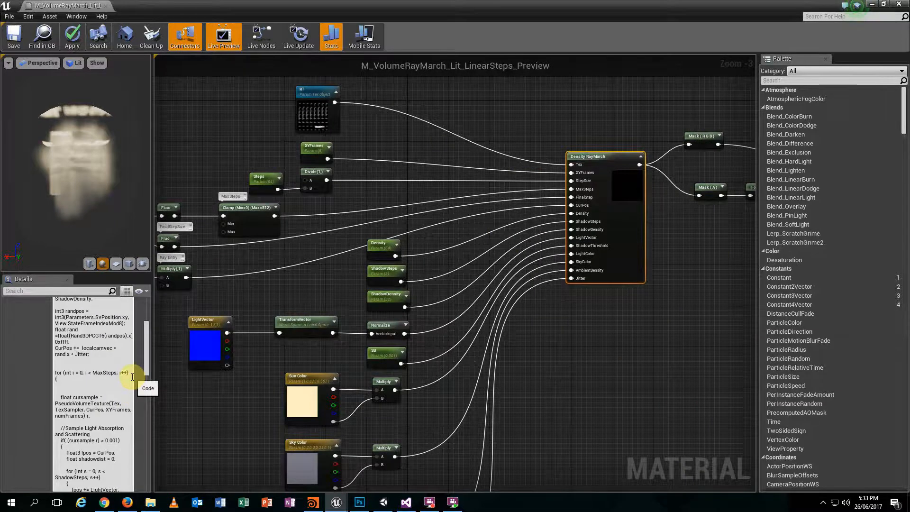
Inspect the ShadowSteps, ShadowDensity, LightVector and Sun Color parameter nodes feeding the Density RayMarch node.
right_click_drag(335, 264, 337, 236)
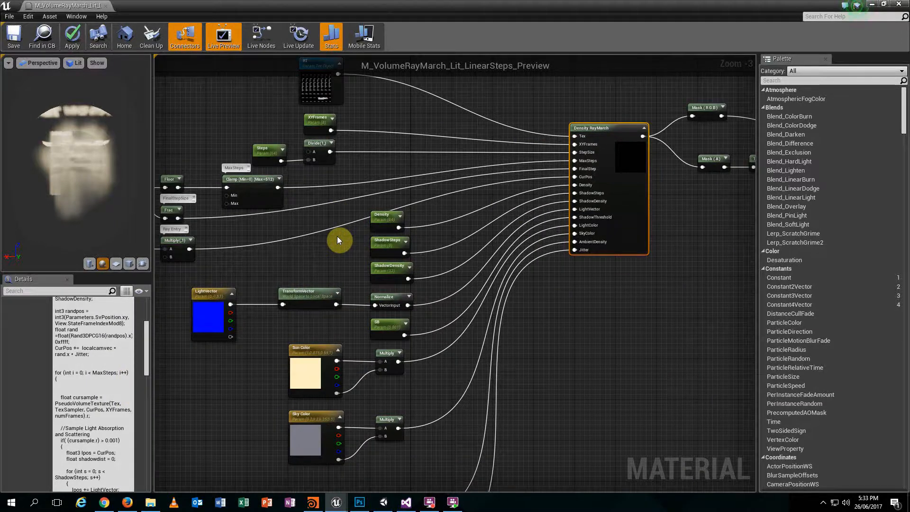
left_click(382, 251)
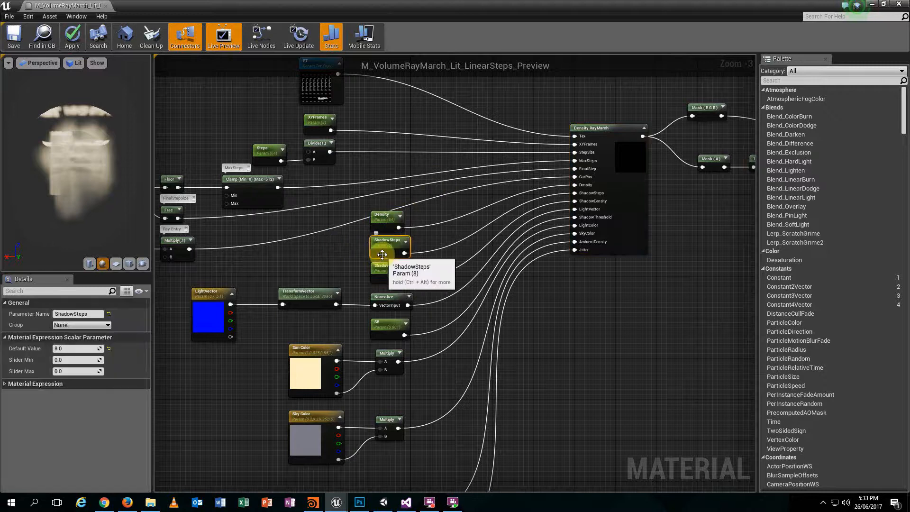
left_click(383, 266)
right_click_drag(379, 412, 372, 386)
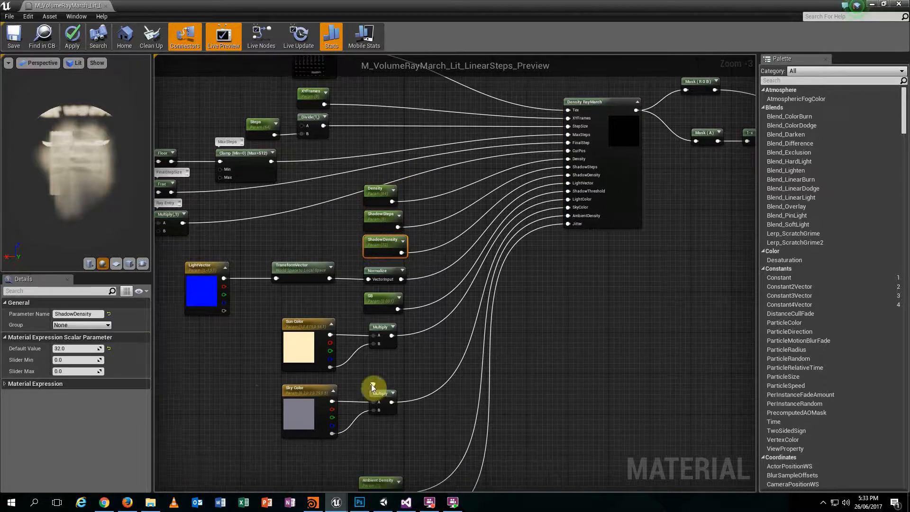
left_click(195, 300)
left_click(295, 365)
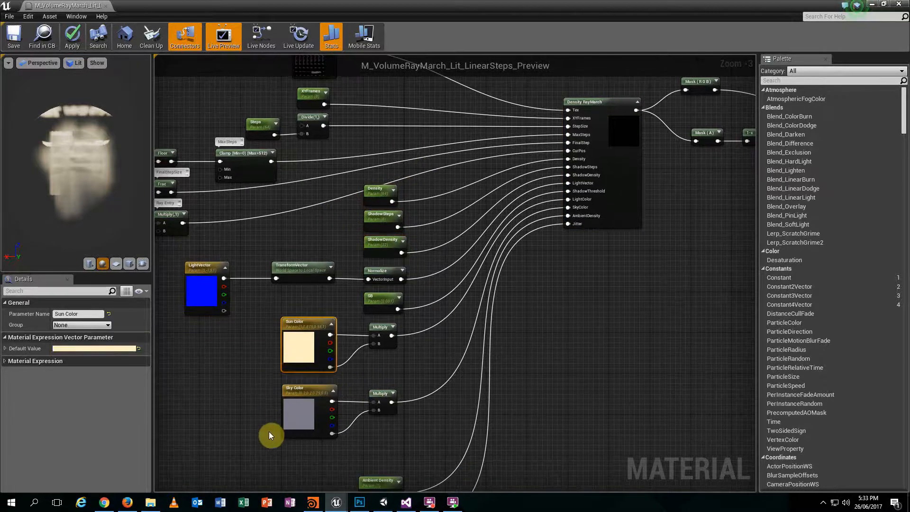
right_click_drag(468, 465, 454, 425)
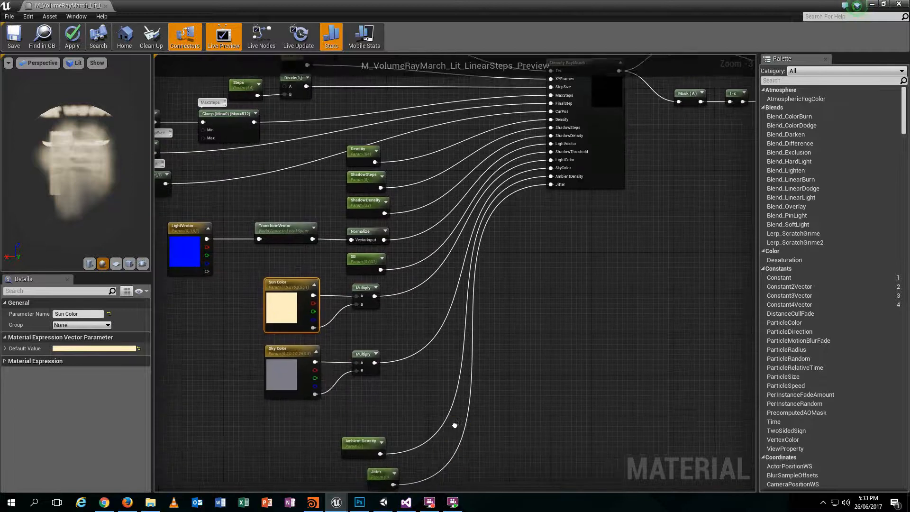
Follow the Density RayMarch connections to the material output node and display its material settings.
right_click_drag(462, 391, 429, 416)
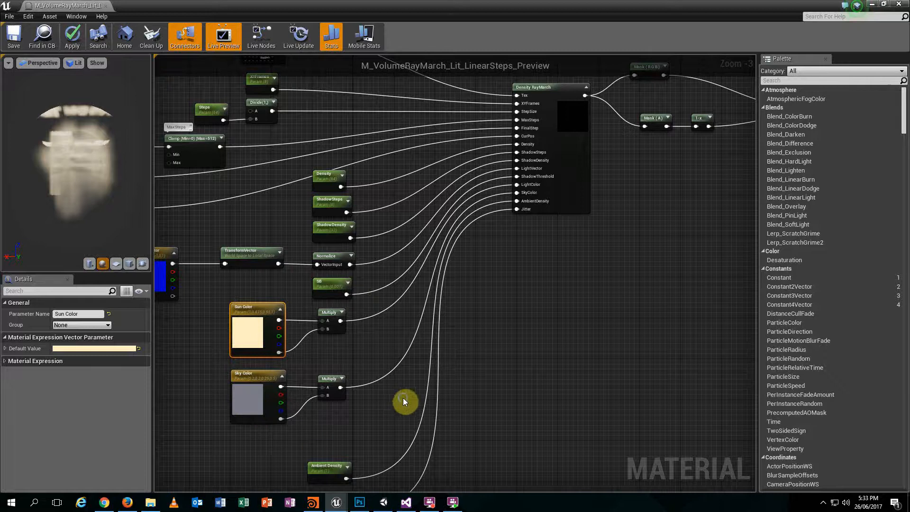
right_click_drag(402, 401, 406, 351)
right_click_drag(505, 209, 323, 340)
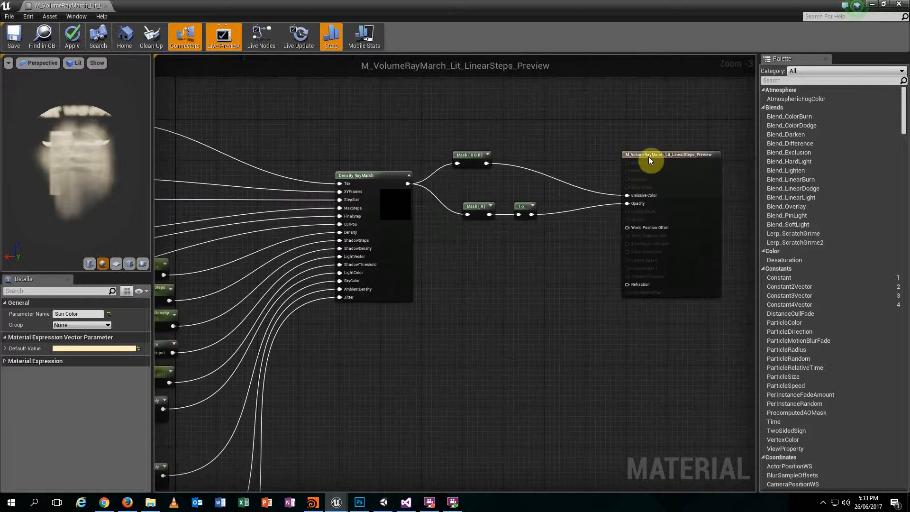
left_click(652, 156)
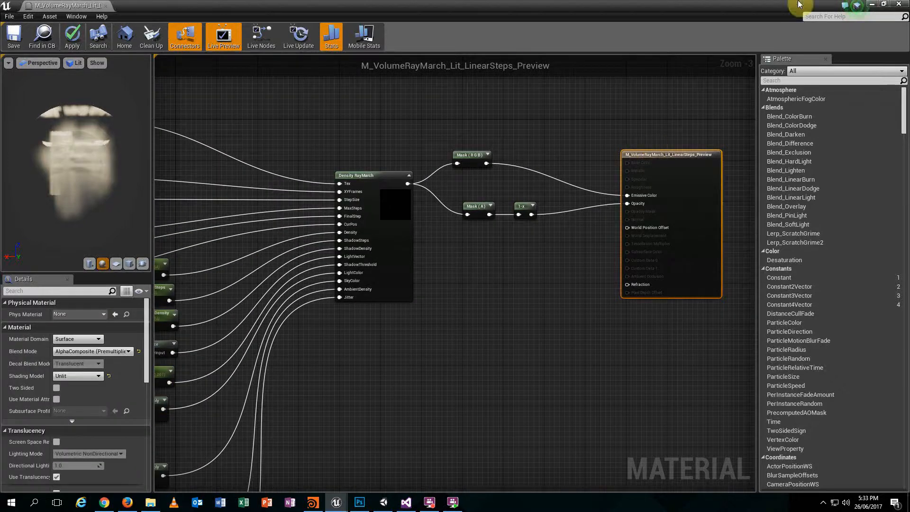
Return to the level editor and open the Textures folder inside VolumeTextures of the ShaderBits-GDC-Pack Content.
left_click(869, 5)
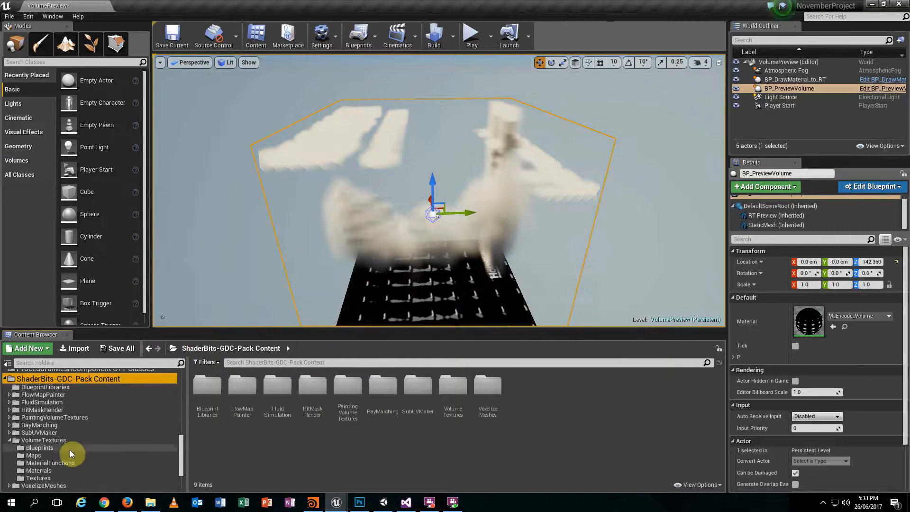
left_click(47, 440)
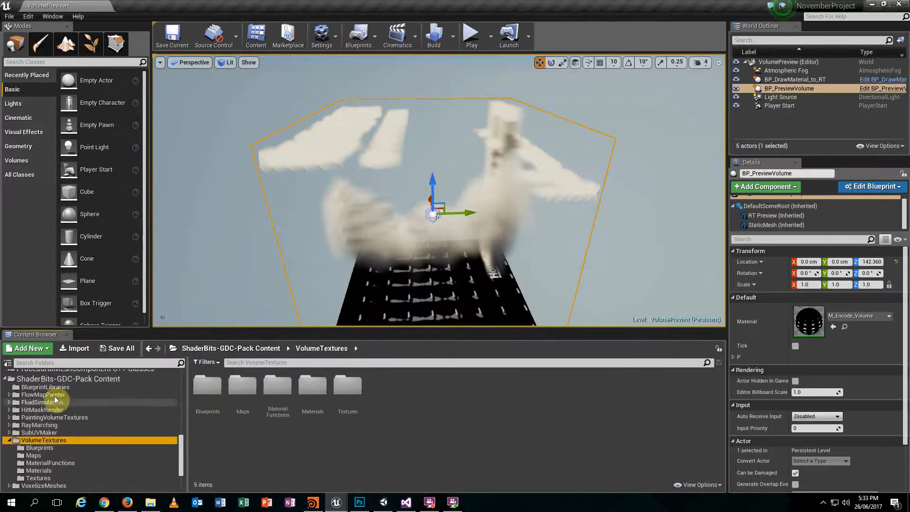
double_click(359, 401)
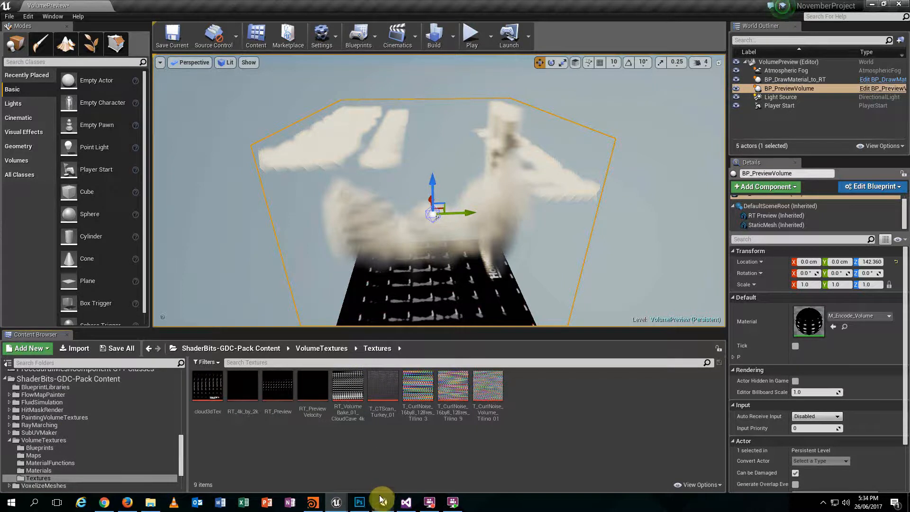
Switch to Houdini and place a Geometry object in the empty obj network.
mouse_move(376, 497)
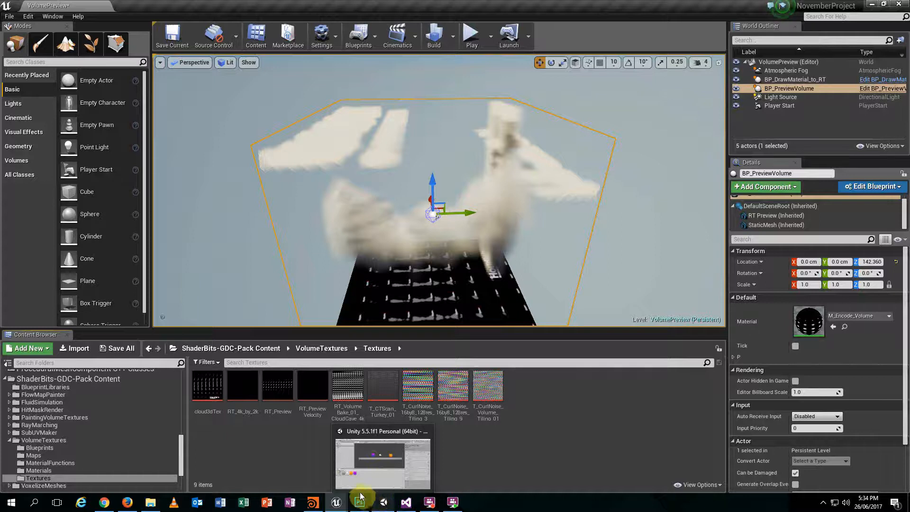
left_click(325, 495)
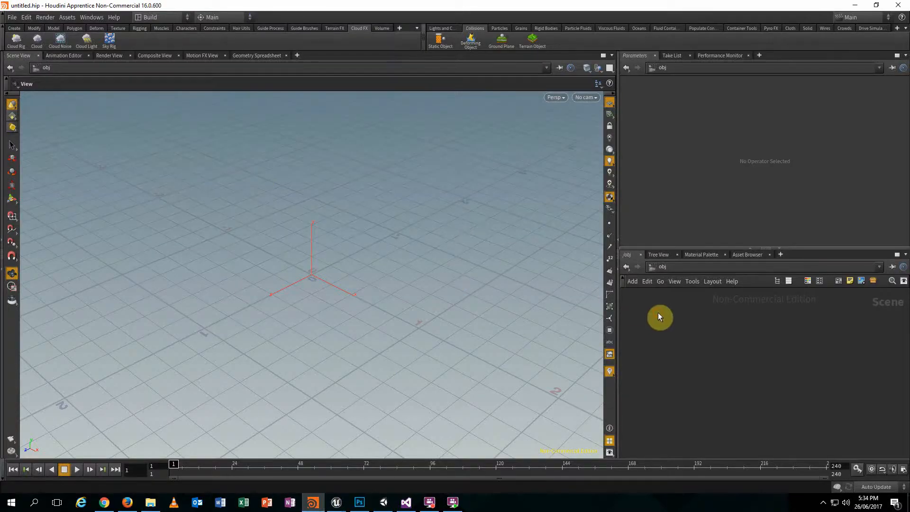
key("Tab")
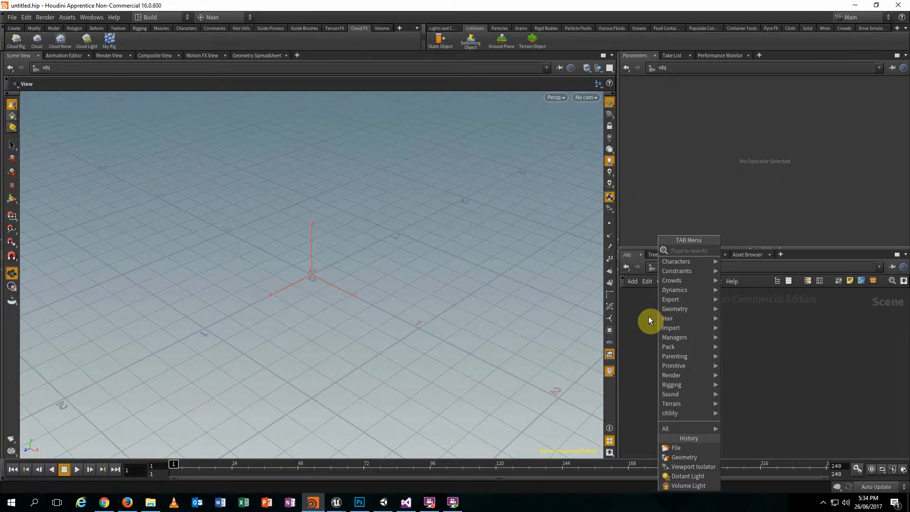
type("geo")
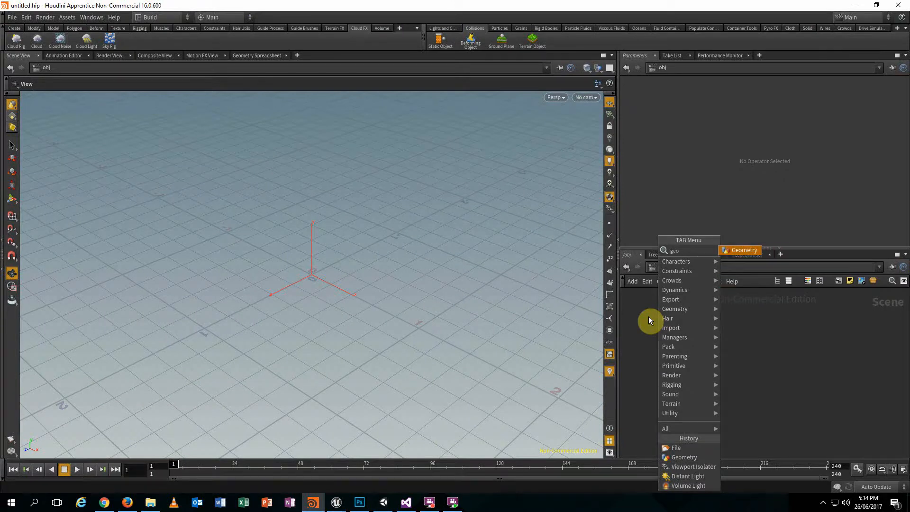
key("Return")
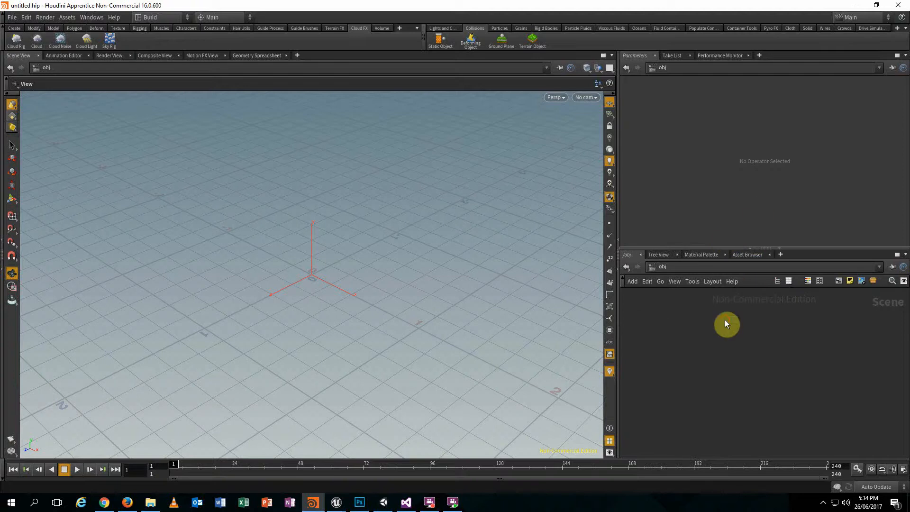
left_click(701, 326)
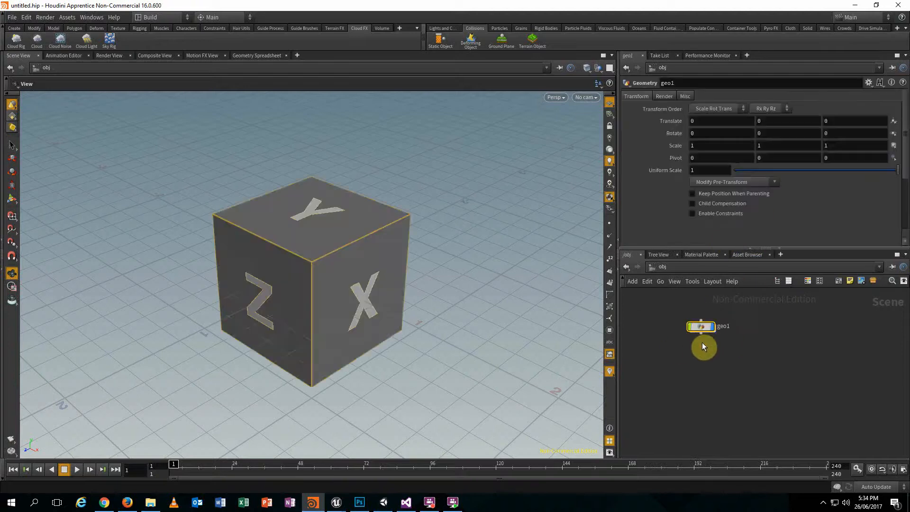
key("Tab")
type("geo")
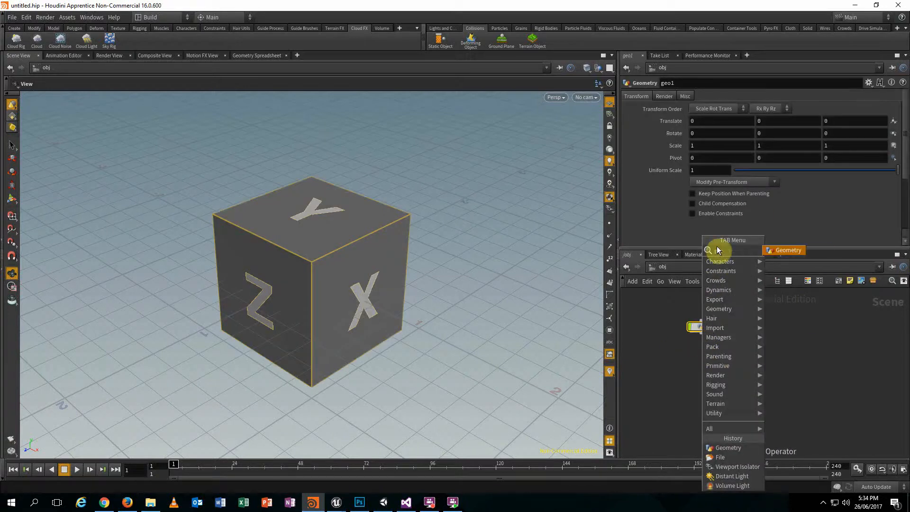
key("BackSpace")
key("BackSpace")
key("BackSpace")
key("Escape")
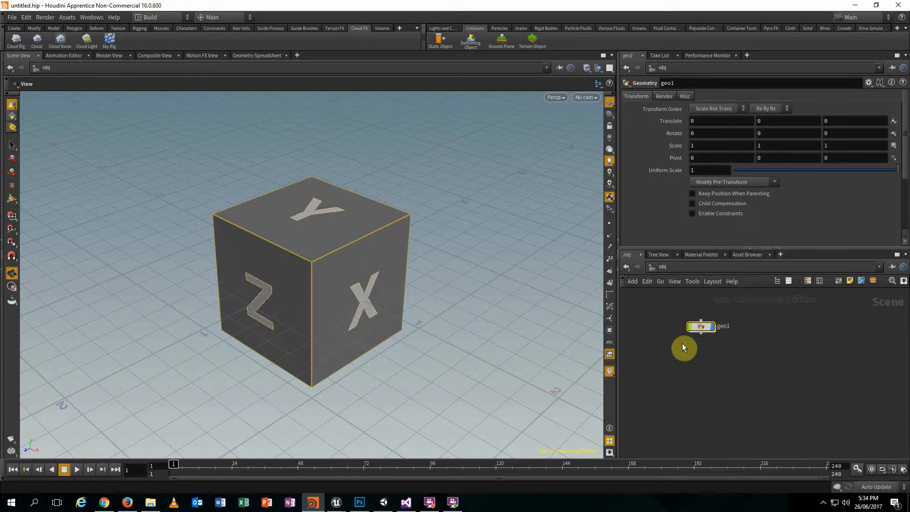
Enter the geometry object's network and delete its default file node.
left_click(704, 328)
double_click(704, 328)
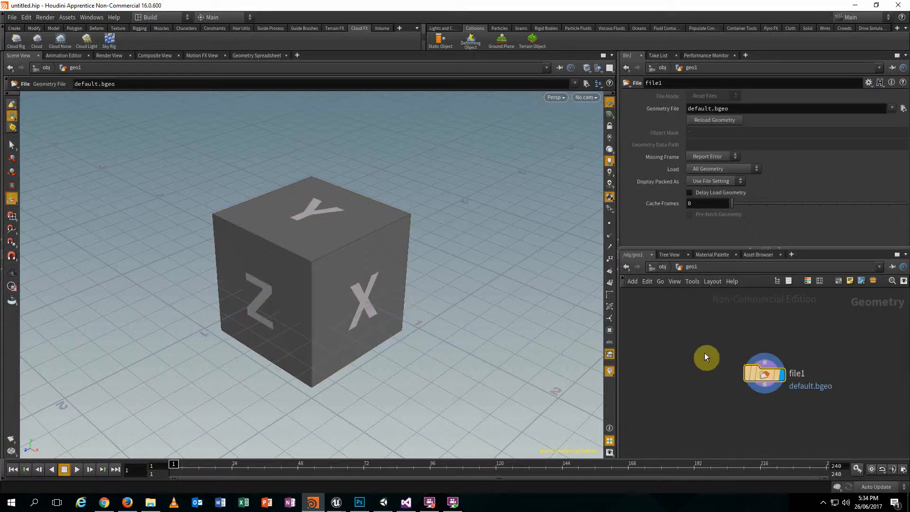
key("Delete")
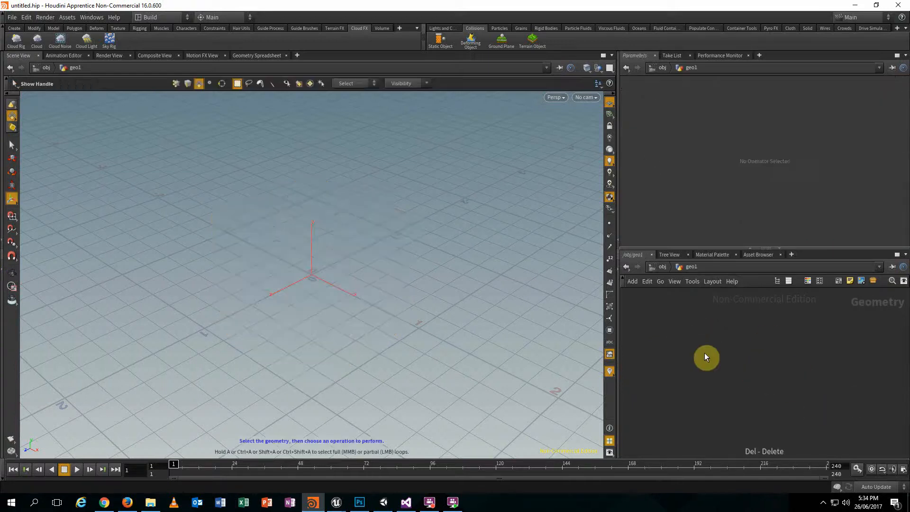
left_click(661, 267)
double_click(705, 326)
Add a Sphere node inside the geometry object's network.
key("Tab")
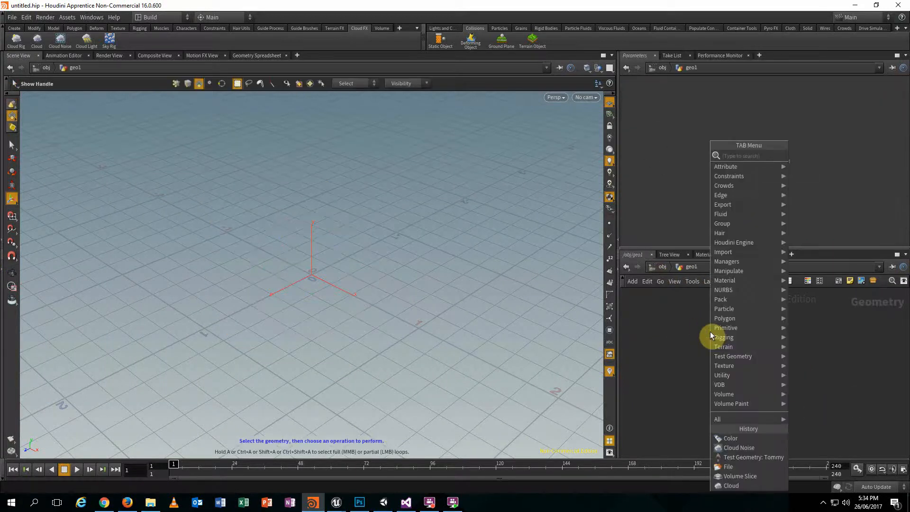
type("sp")
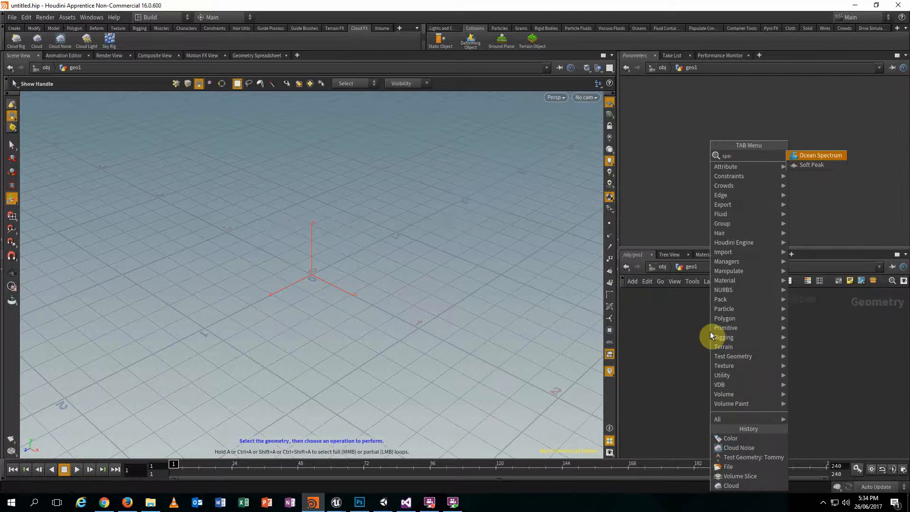
key("BackSpace")
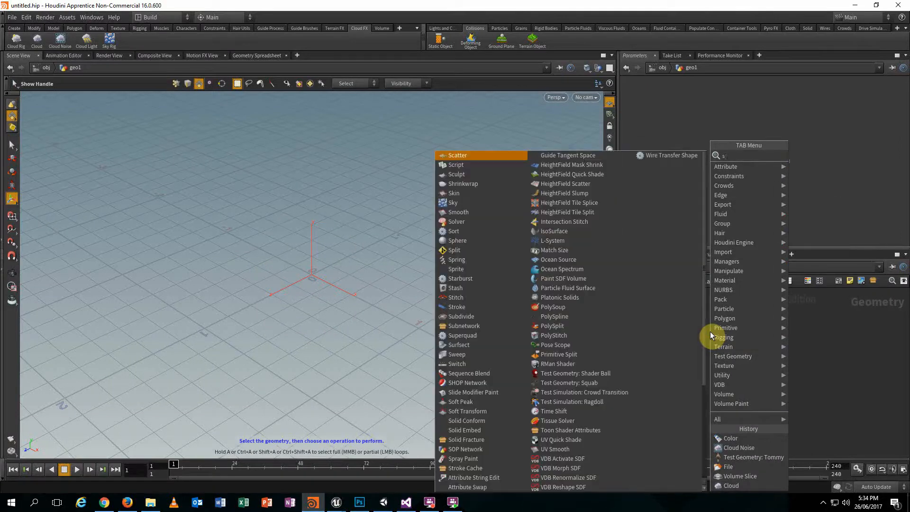
type("pher")
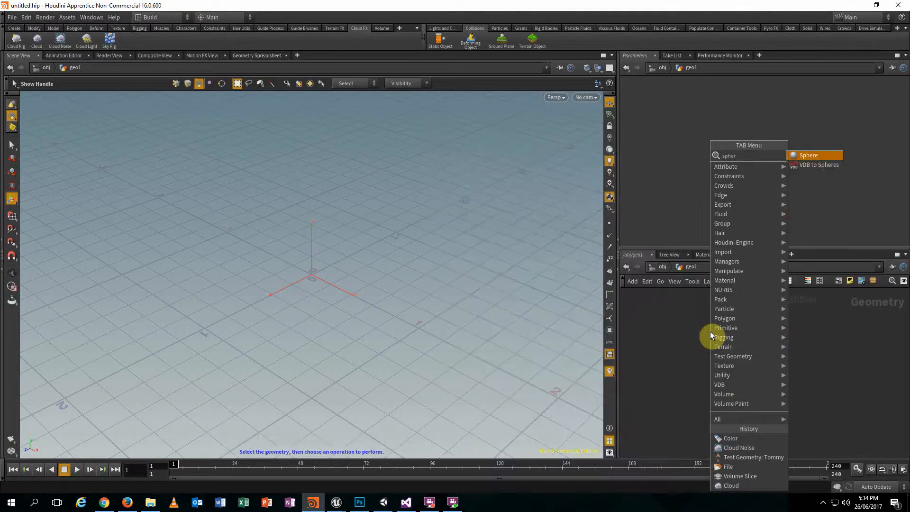
key("Return")
left_click_drag(735, 381, 707, 356)
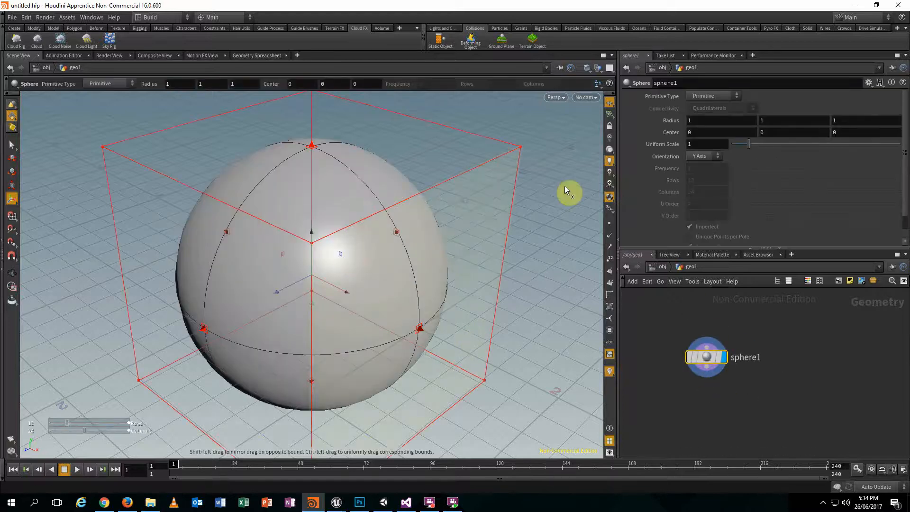
Try the Polygon and Mesh primitive types on the sphere.
left_click(695, 98)
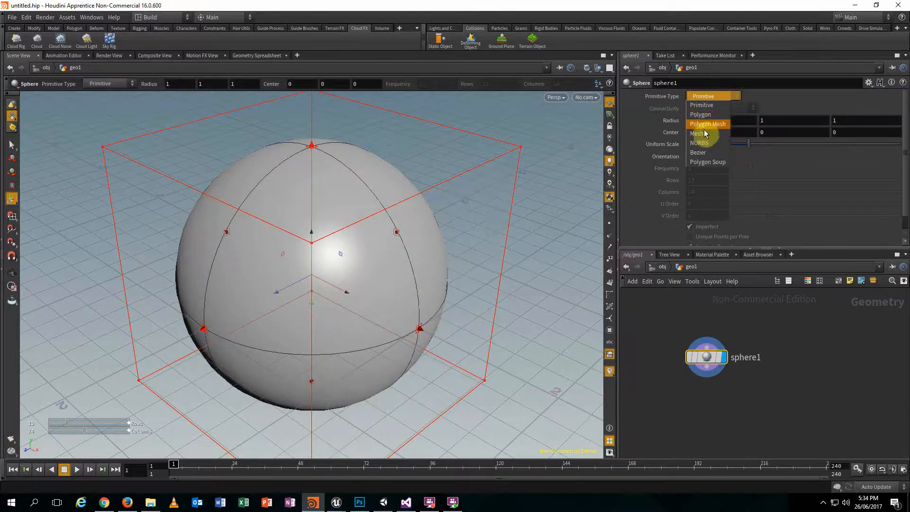
left_click(701, 117)
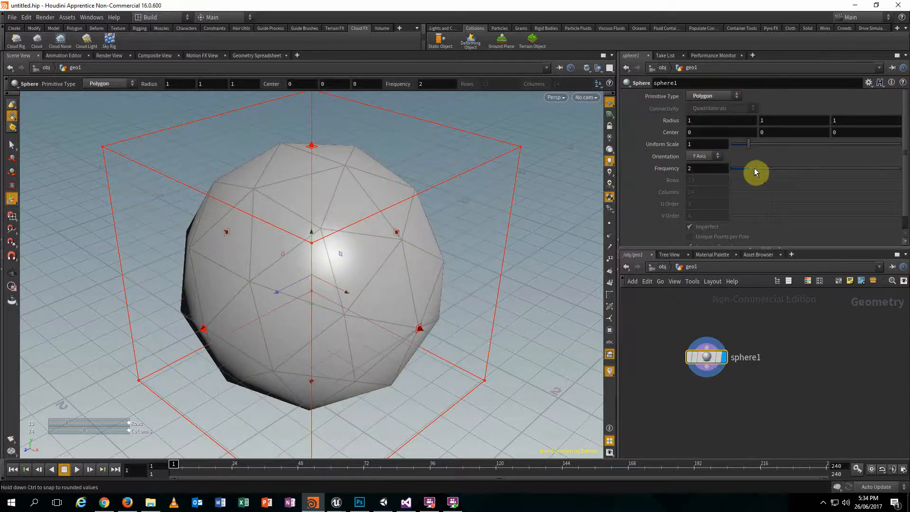
left_click(727, 95)
left_click(698, 152)
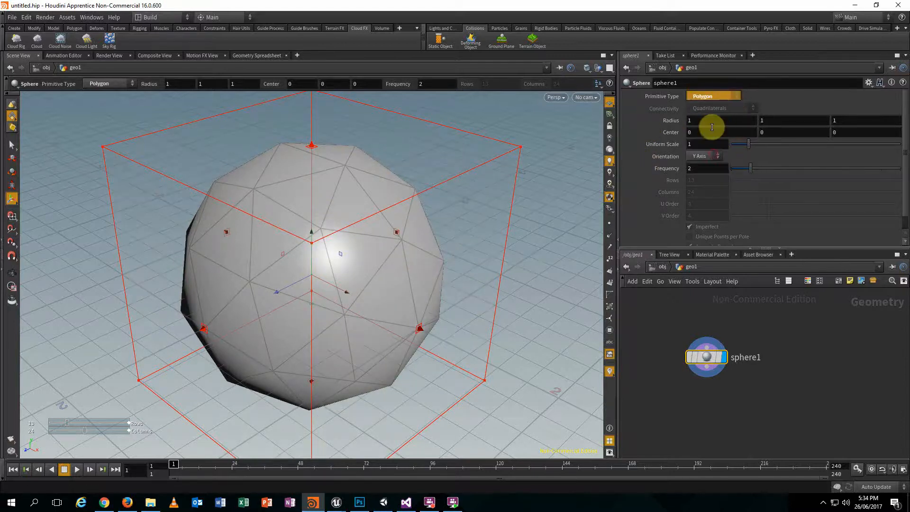
left_click(709, 96)
left_click(705, 132)
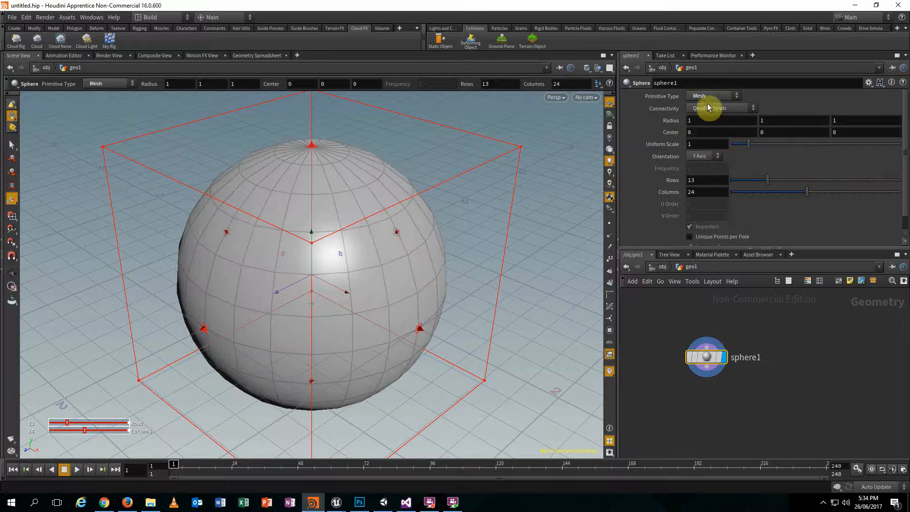
Set the sphere's primitive type to Polygon and its frequency to 8.
left_click(710, 96)
left_click(708, 114)
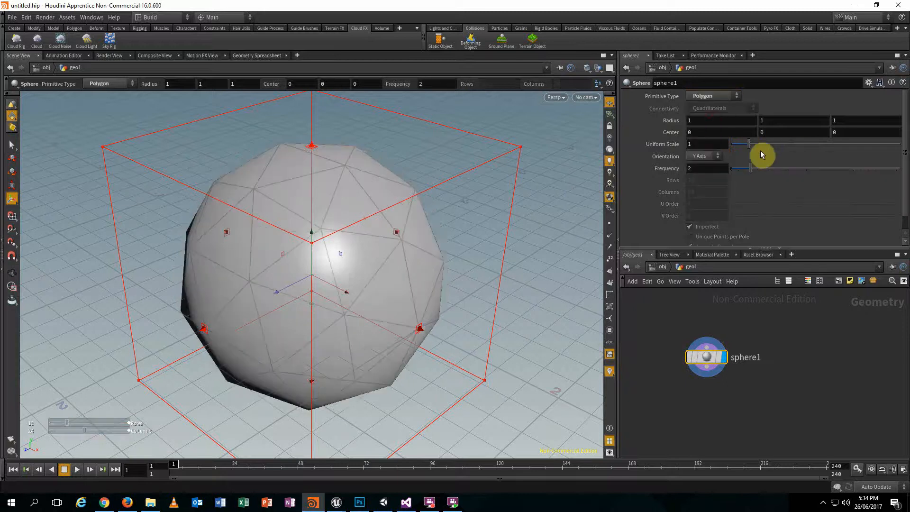
left_click_drag(750, 169, 862, 169)
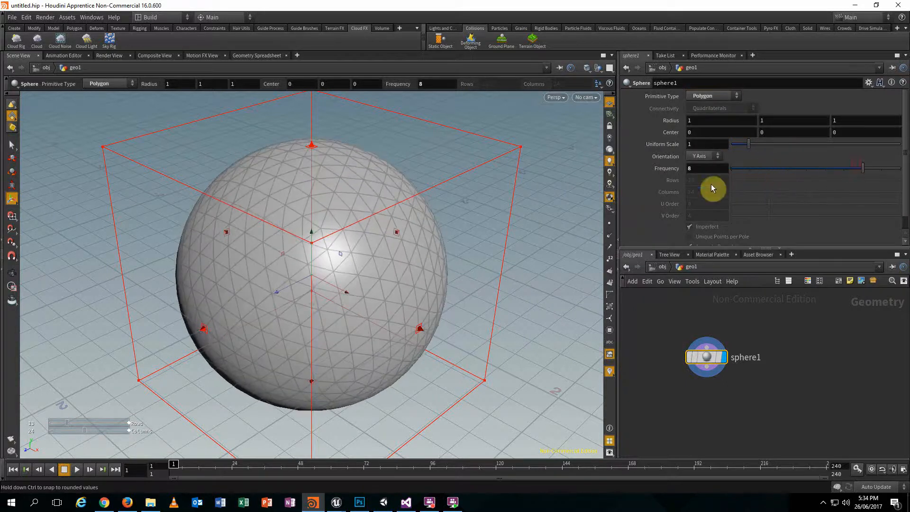
Add a Mountain node fed by the sphere and display its result.
left_click_drag(710, 356, 711, 335)
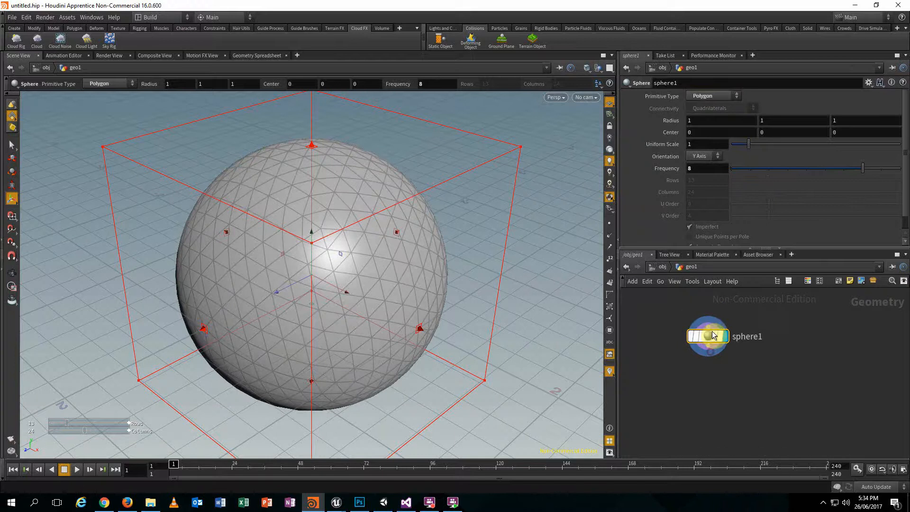
left_click(706, 353)
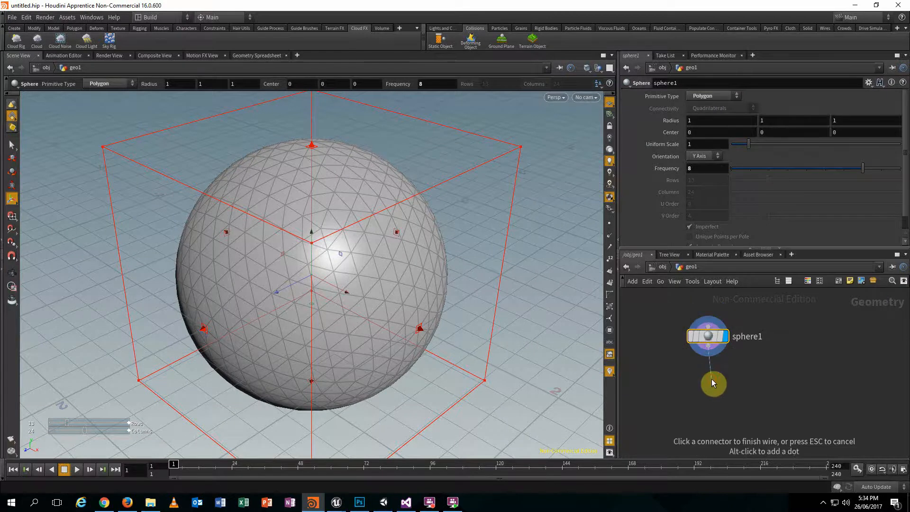
key("Tab")
type("mount")
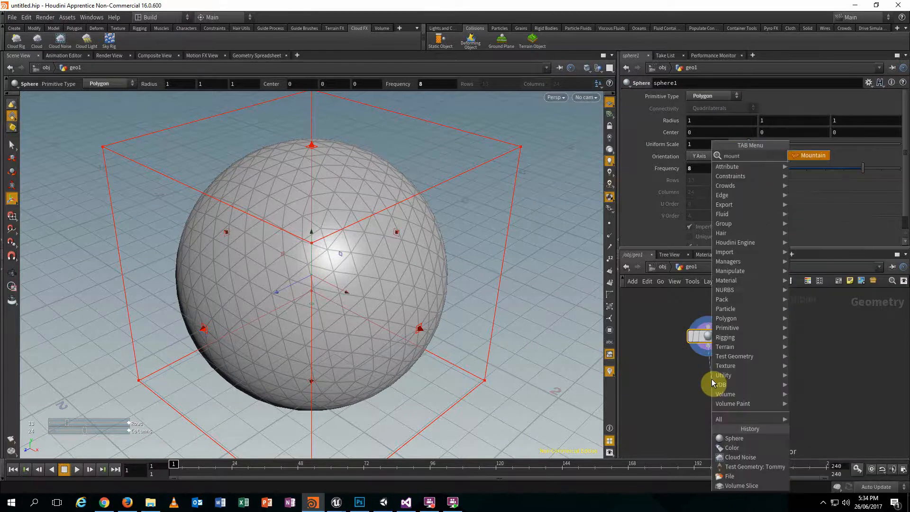
key("Return")
left_click(713, 381)
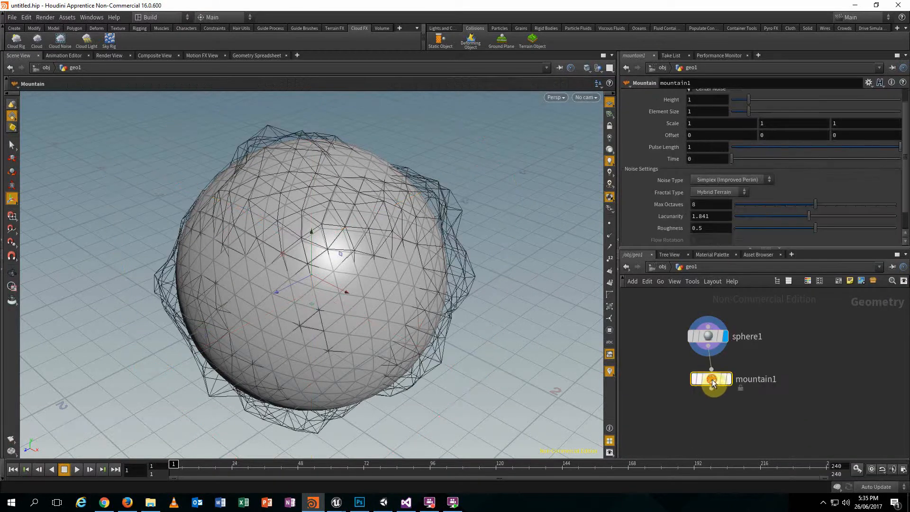
left_click(725, 378)
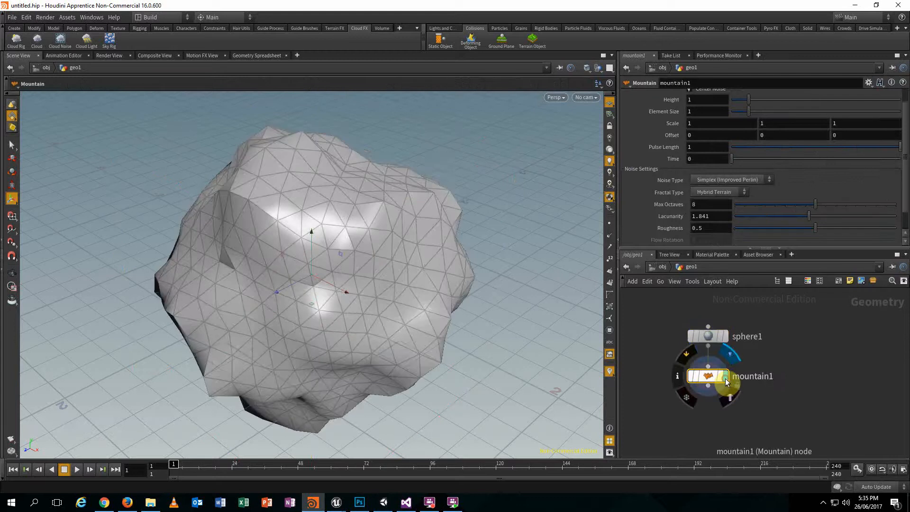
Set the Mountain node's height to 1.25 and its roughness to 0.144.
left_click(706, 100)
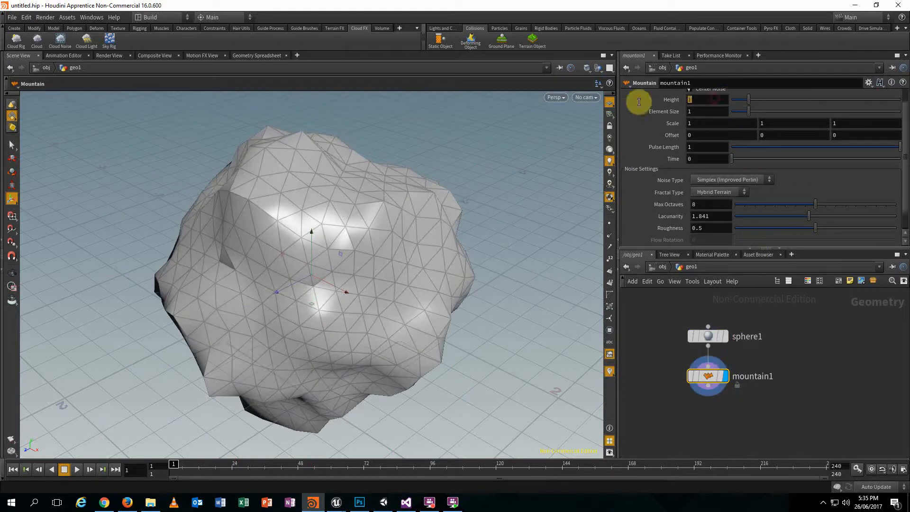
type("1.25")
key("Return")
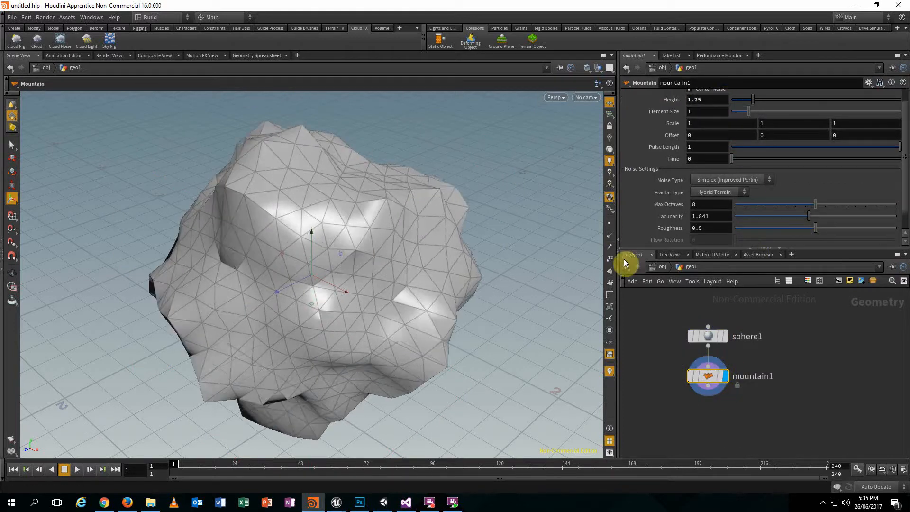
left_click_drag(815, 228, 758, 227)
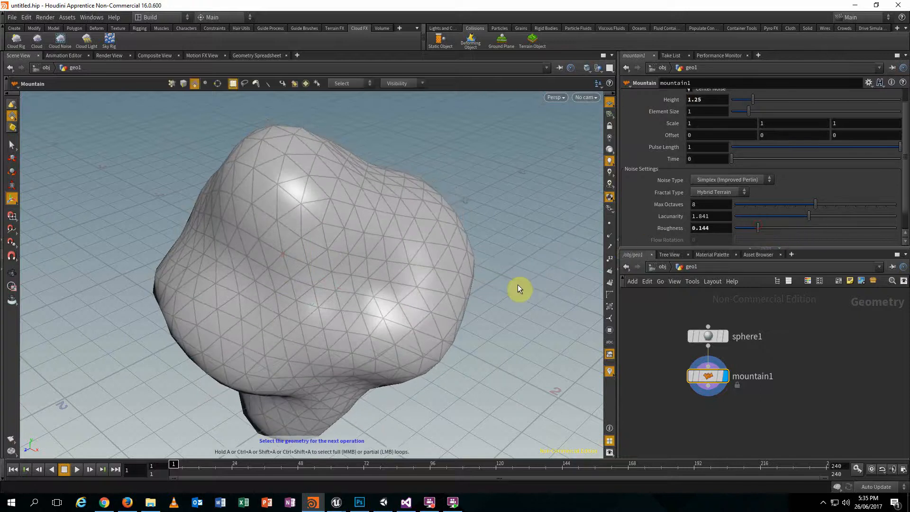
left_click_drag(518, 287, 431, 307, "alt")
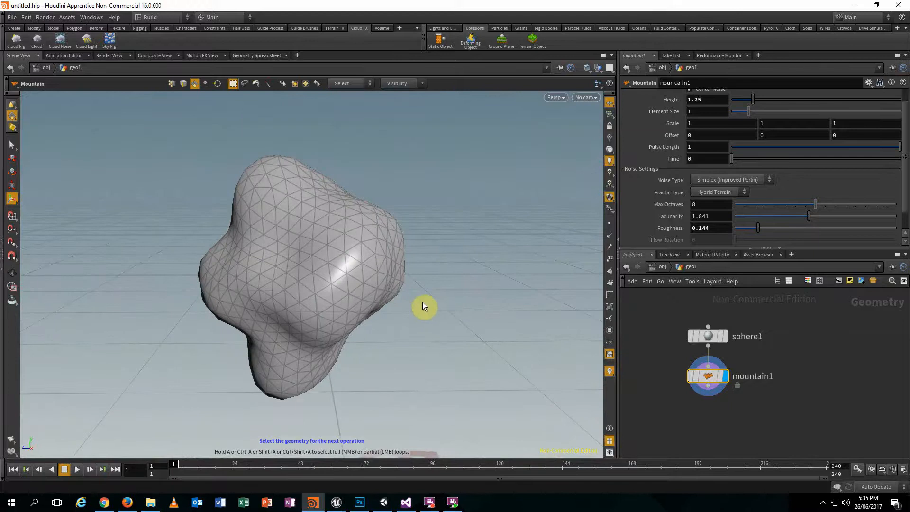
Convert the deformed sphere into a cloud volume with the Cloud FX Cloud tool.
left_click(707, 387)
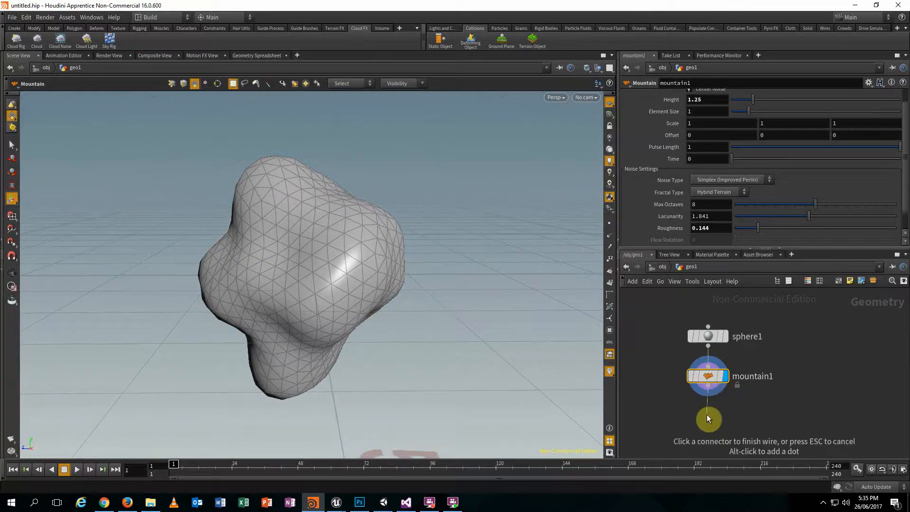
key("Escape")
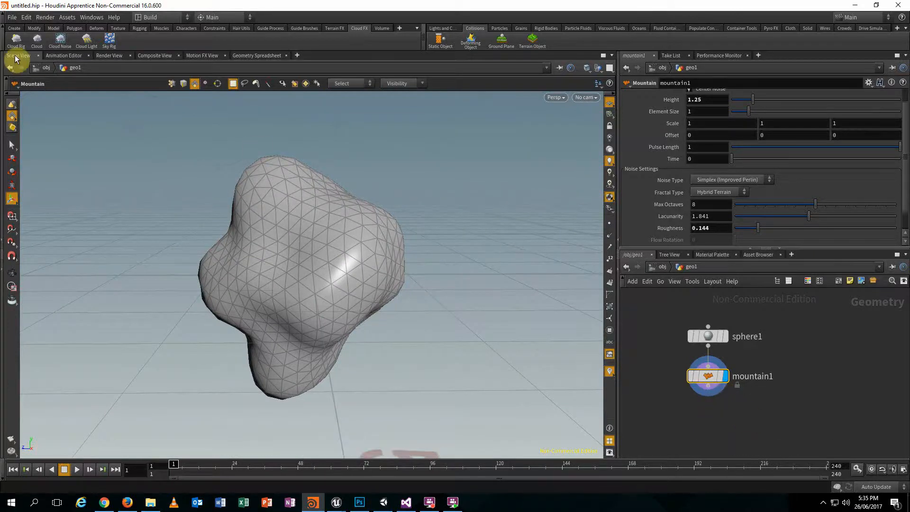
left_click(37, 41)
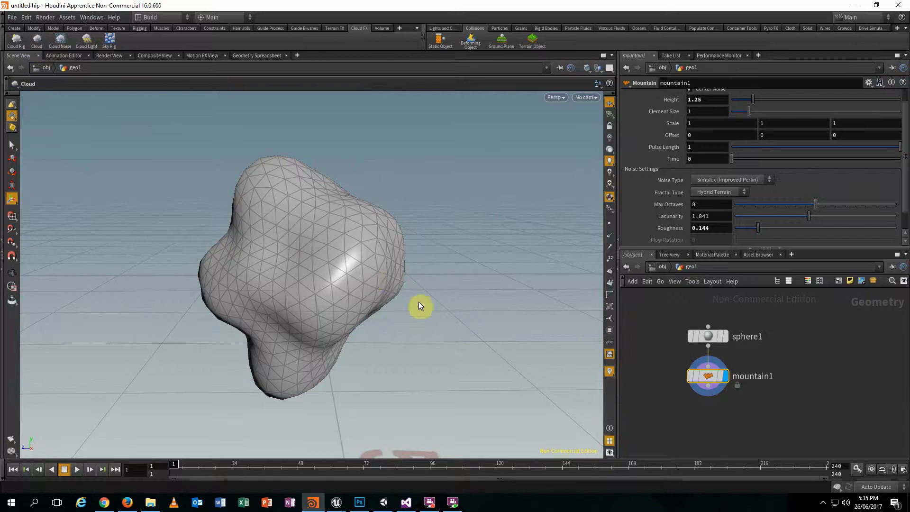
left_click_drag(438, 275, 480, 255, "alt")
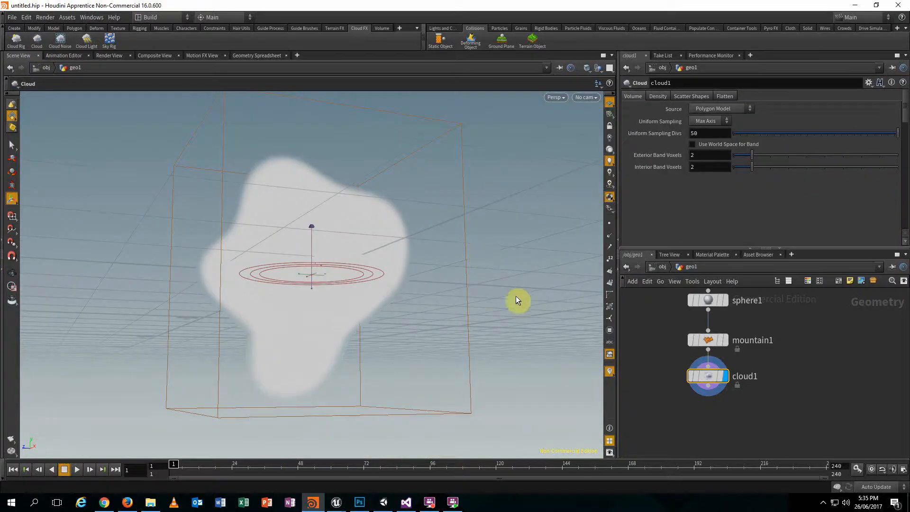
Apply a Cloud Light to the cloud volume and place its node below the cloud node.
left_click(87, 42)
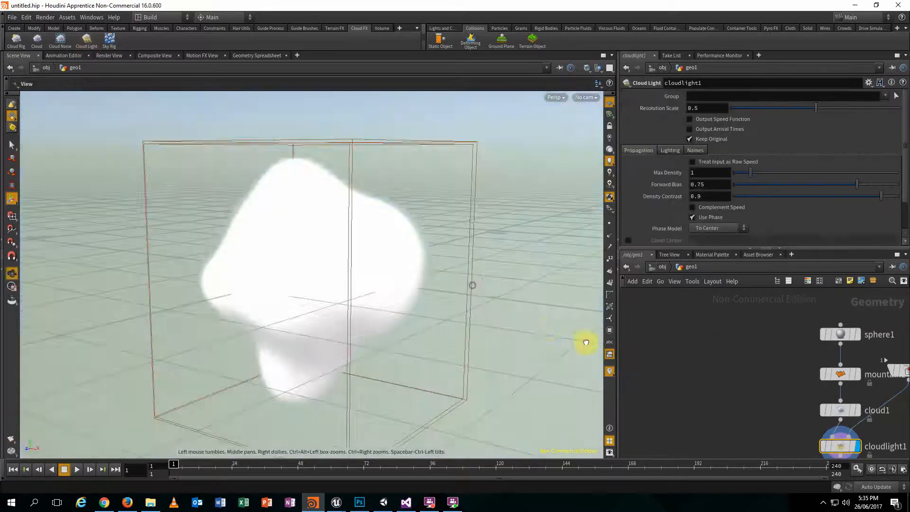
left_click_drag(586, 342, 454, 328)
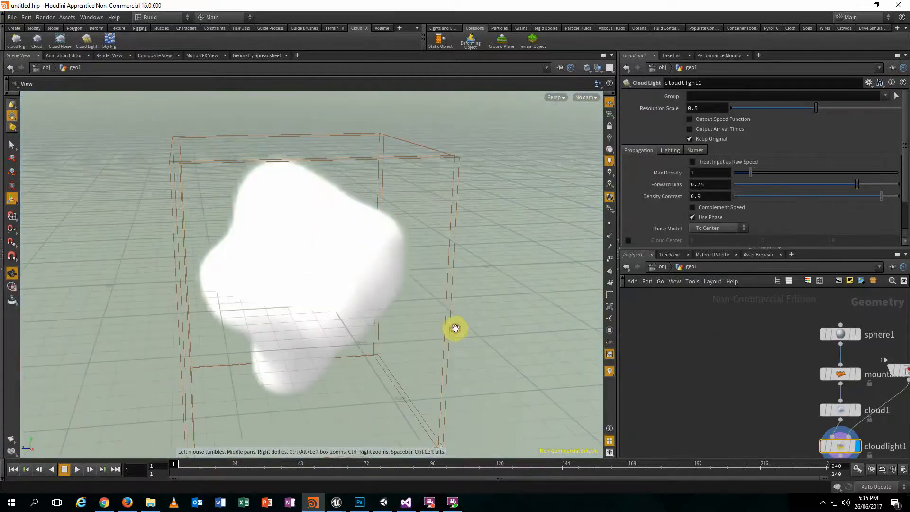
middle_click_drag(791, 382, 542, 264)
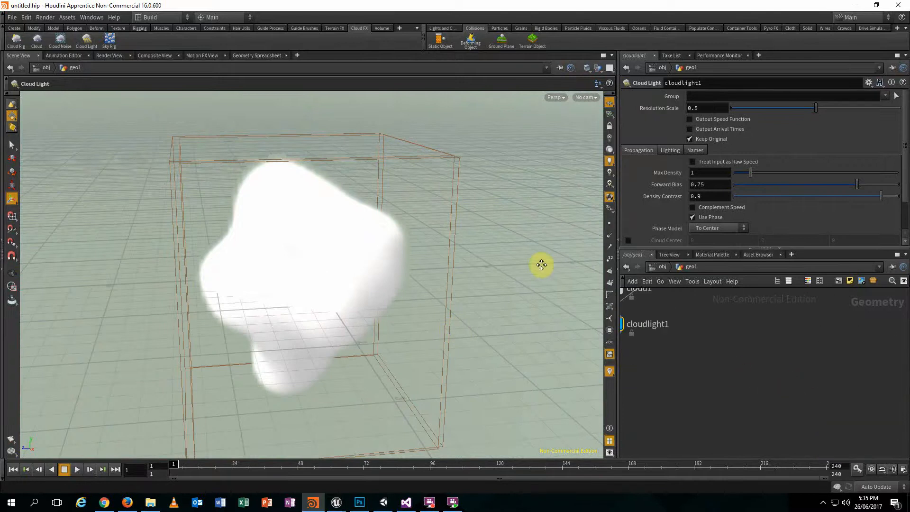
left_click_drag(681, 365, 704, 365)
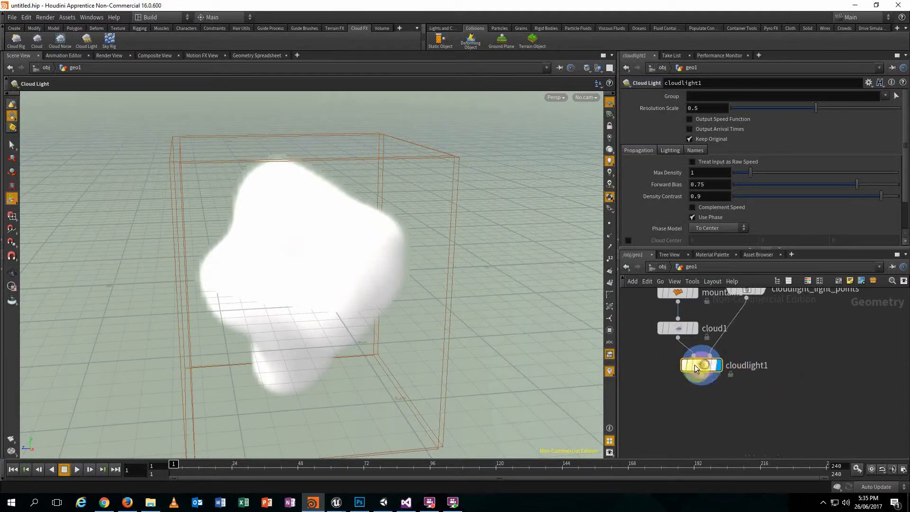
Add a Cloud Noise node wired to the output of the Cloud Light node.
mouse_move(698, 371)
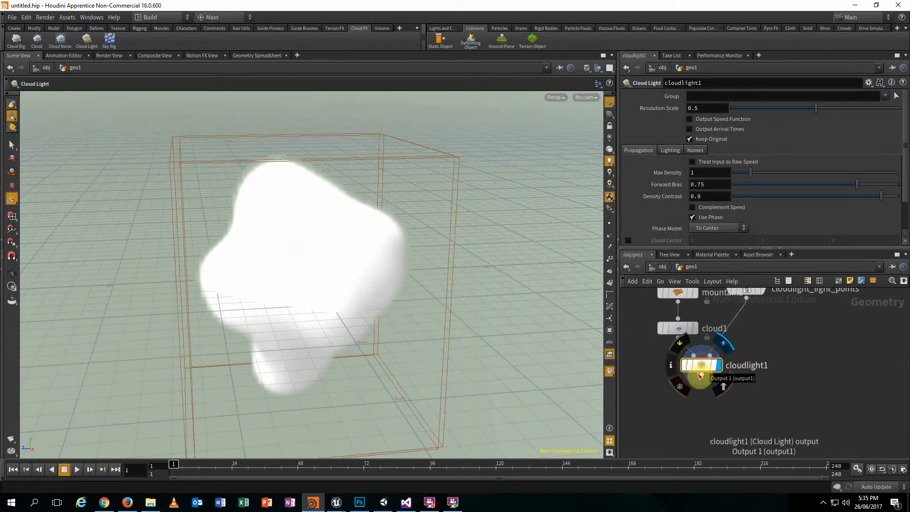
left_click_drag(706, 383, 706, 412)
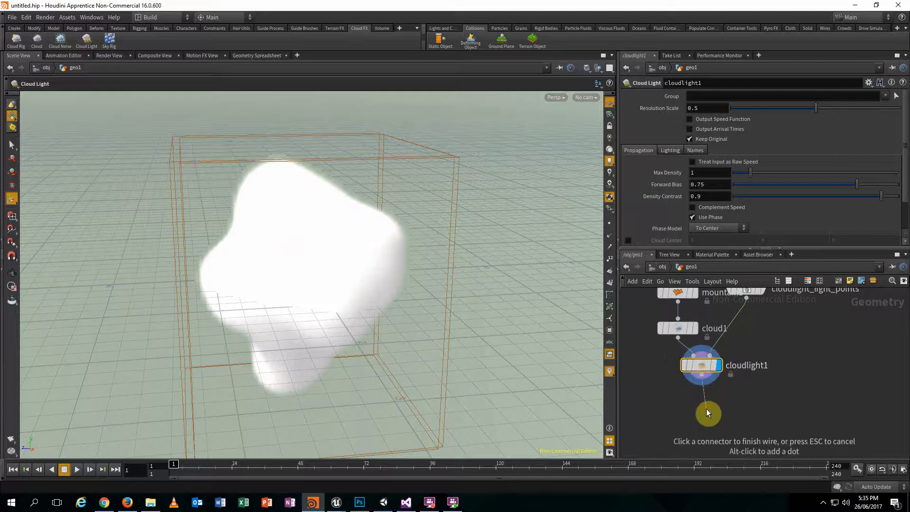
key("Tab")
type("c")
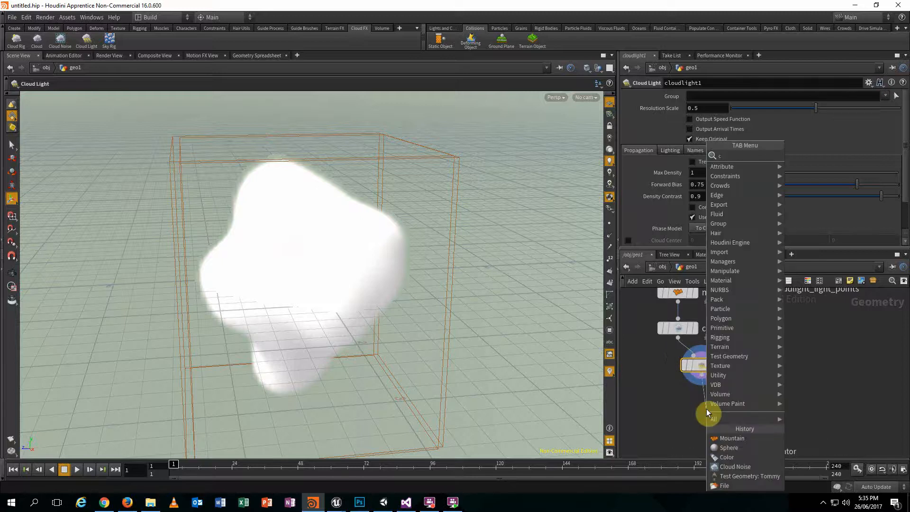
type("loud")
key("Down")
key("Down")
key("Return")
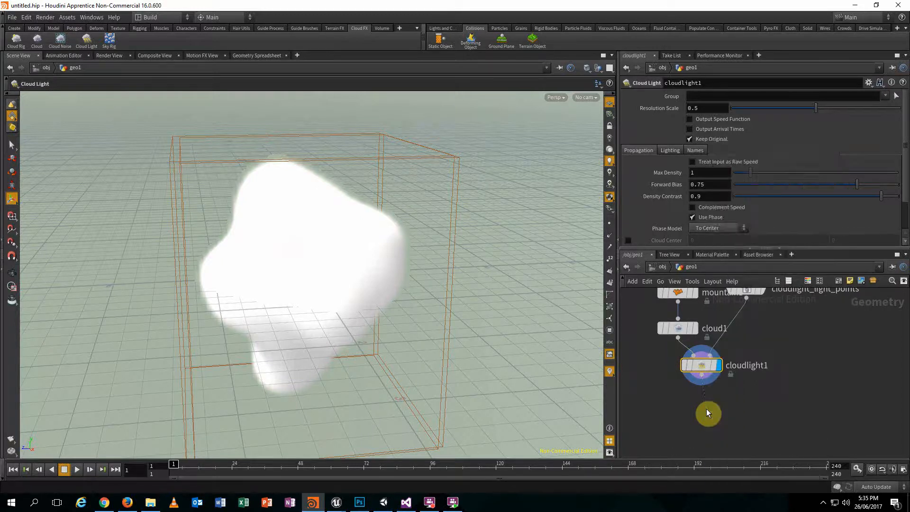
left_click(705, 413)
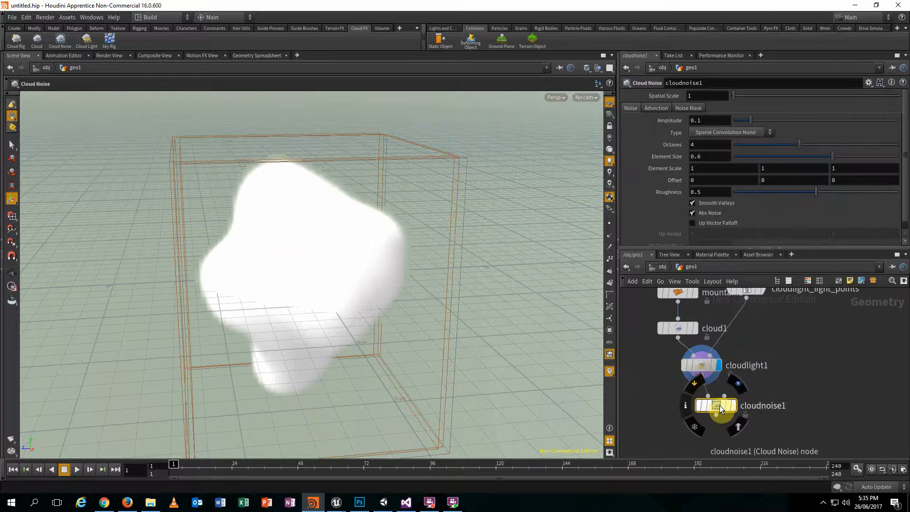
Look through the Cloud Noise node's noise types and display the node's result.
scroll(732, 161, "down", 1)
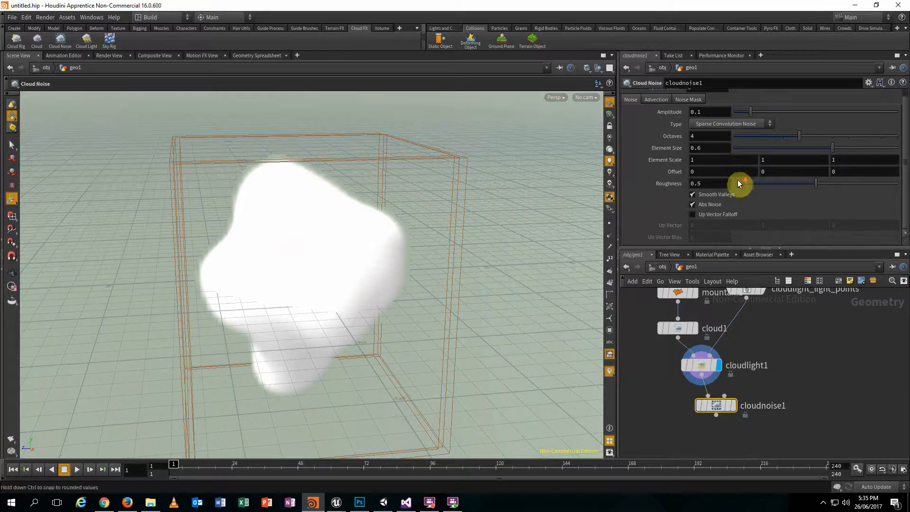
left_click(753, 123)
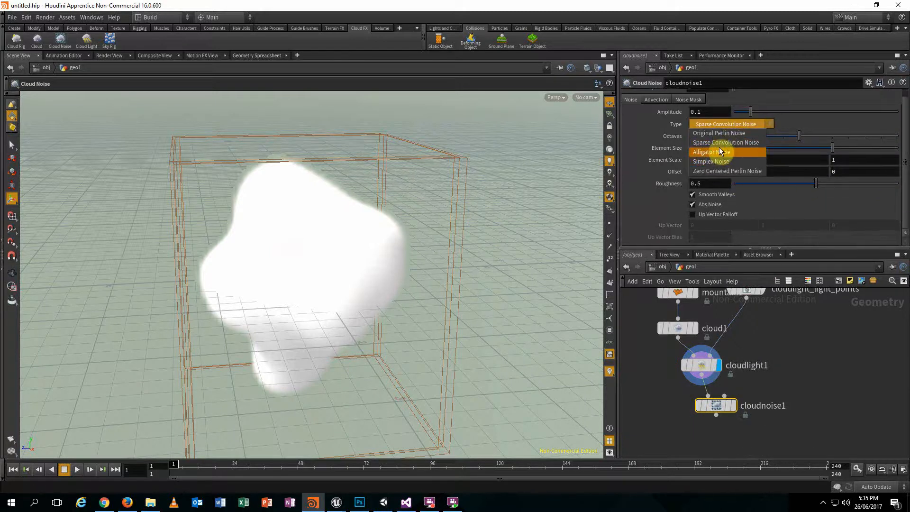
left_click(645, 185)
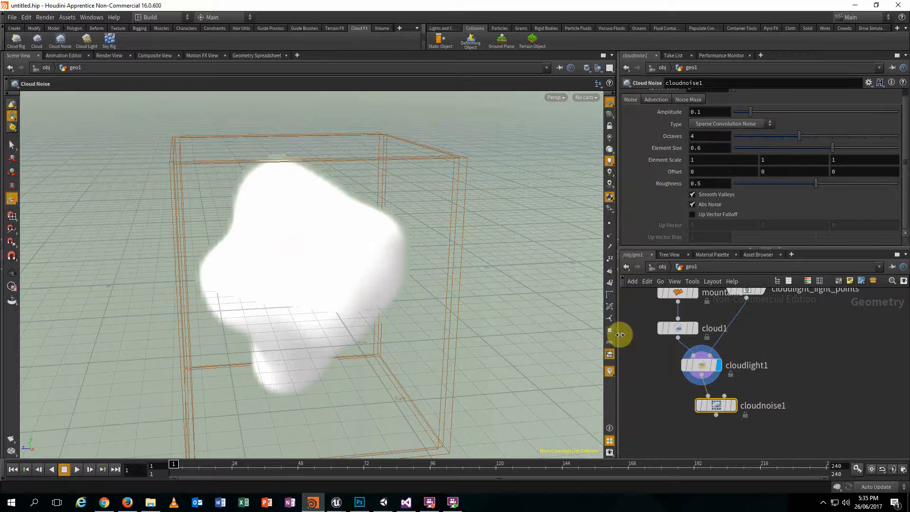
left_click(732, 408)
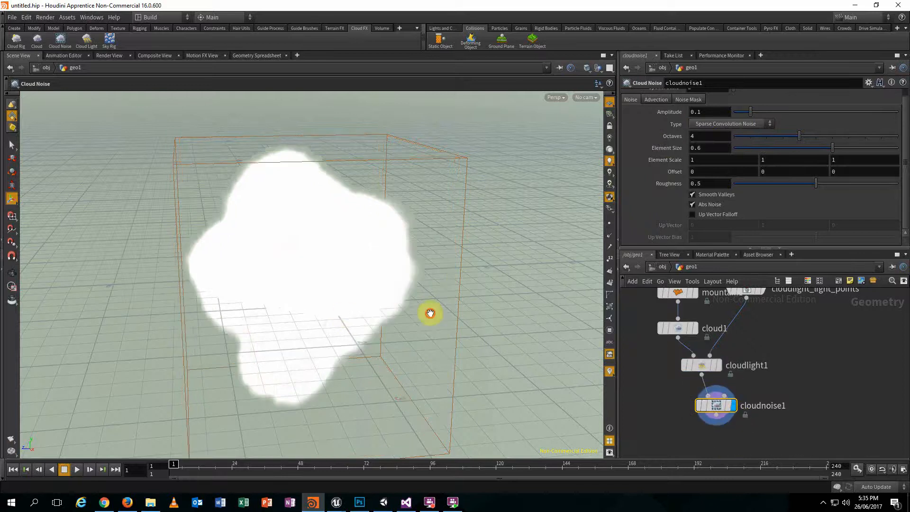
left_click_drag(429, 313, 423, 281)
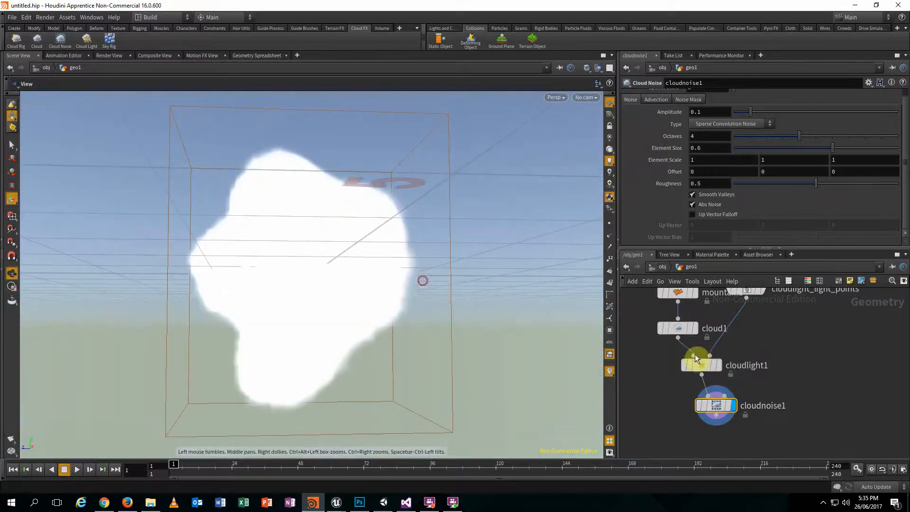
Rewire the network so Cloud Noise sits between the cloud and Cloud Light nodes, and display the Cloud Light result.
left_click(703, 365)
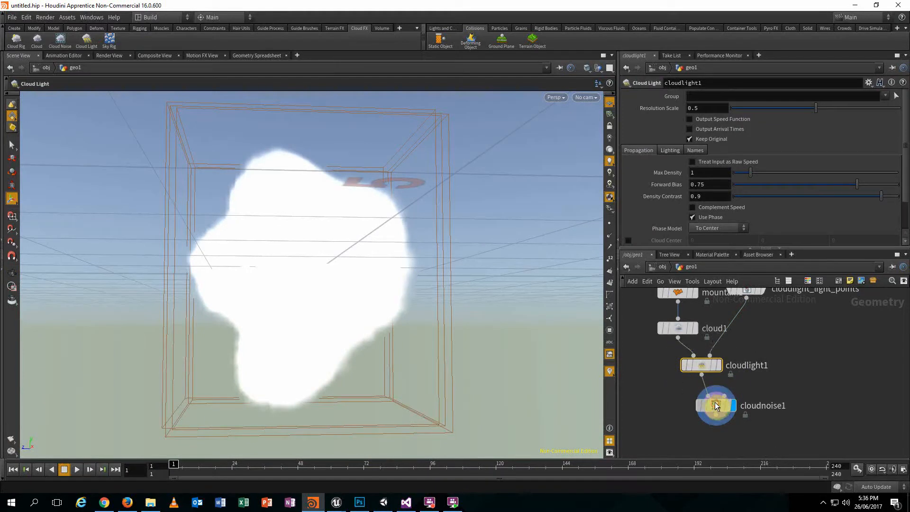
left_click_drag(714, 402, 704, 396)
mouse_move(677, 339)
left_mouse_down()
mouse_move(703, 397)
mouse_move(661, 383)
mouse_move(659, 356)
mouse_move(698, 363)
mouse_move(733, 397)
left_mouse_up()
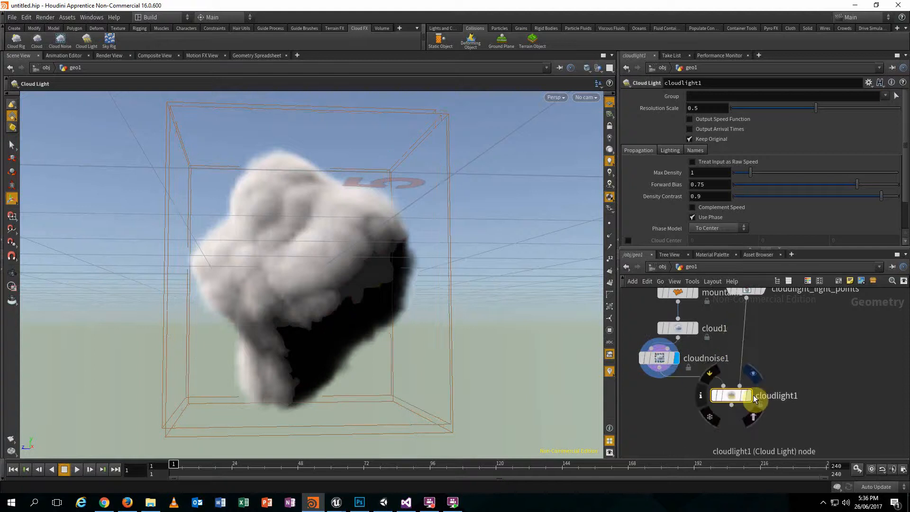
left_click(753, 397)
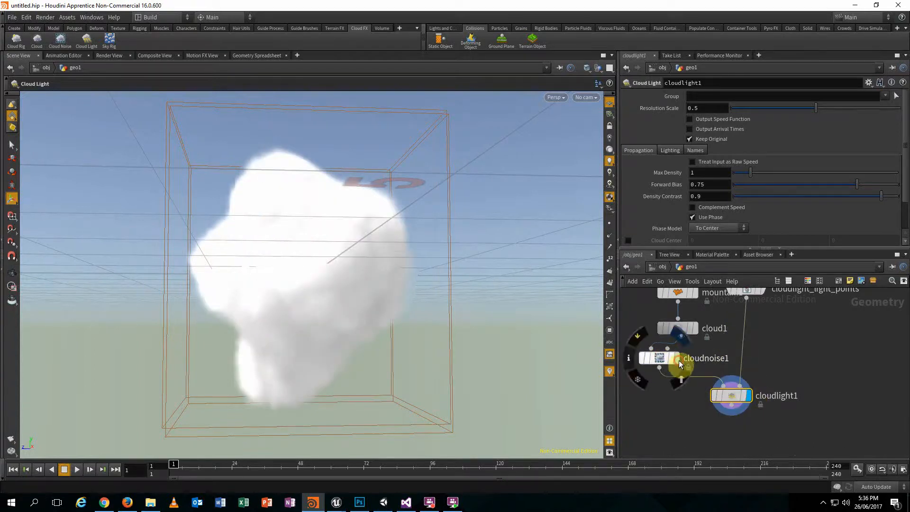
Compare the Cloud Noise and Cloud Light results by switching the displayed node, and line up the Cloud Noise node.
left_click(678, 360)
left_click_drag(666, 359, 703, 363)
mouse_move(375, 354)
left_mouse_down("alt")
mouse_move(469, 391)
mouse_move(482, 361)
mouse_move(379, 368)
mouse_move(426, 367)
mouse_move(509, 330)
mouse_move(381, 299)
mouse_move(436, 360)
left_mouse_up("alt")
left_click(748, 395)
Display the Cloud Noise node and set its octaves to 6.
left_click(704, 363)
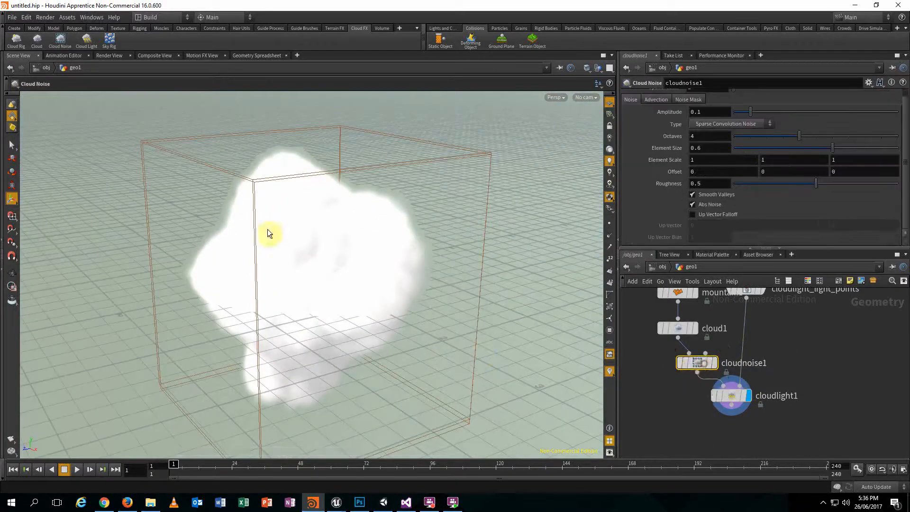
left_click(715, 363)
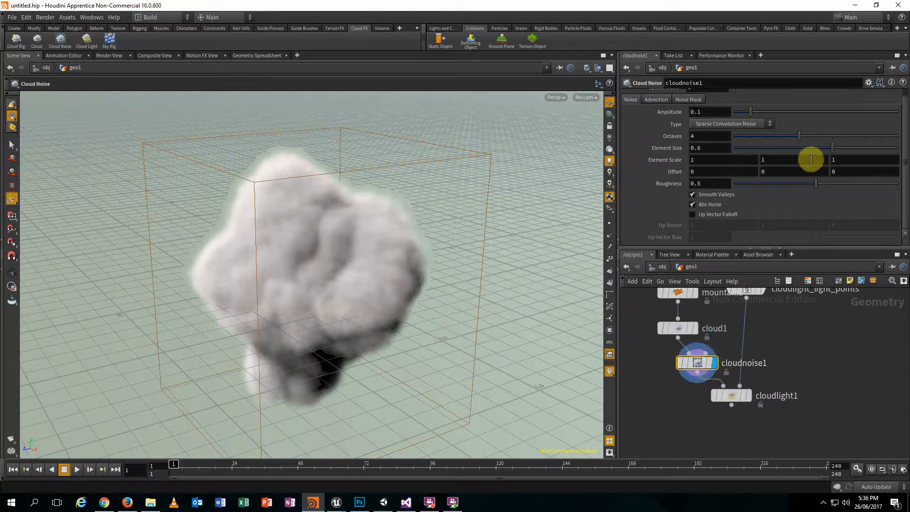
mouse_move(814, 135)
left_mouse_down()
mouse_move(848, 136)
mouse_move(824, 135)
left_mouse_up()
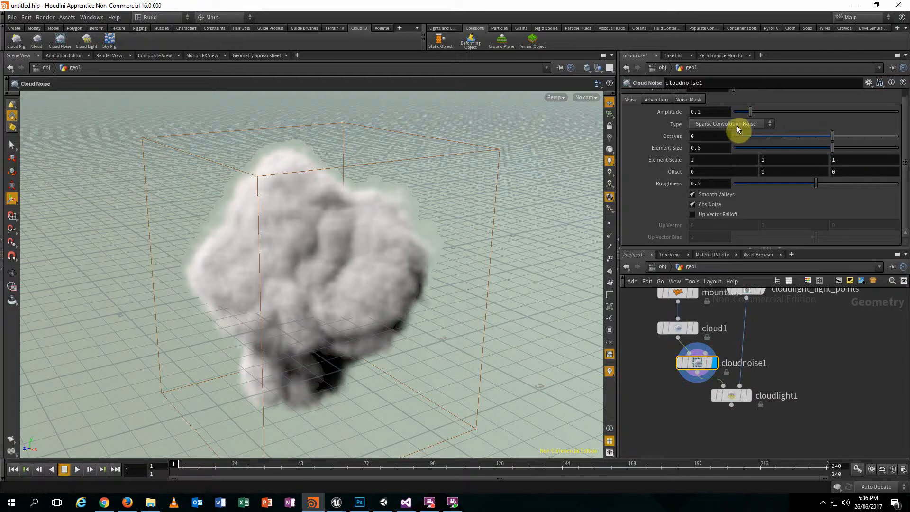
Switch to Firefox and open a new browser tab.
left_click(128, 500)
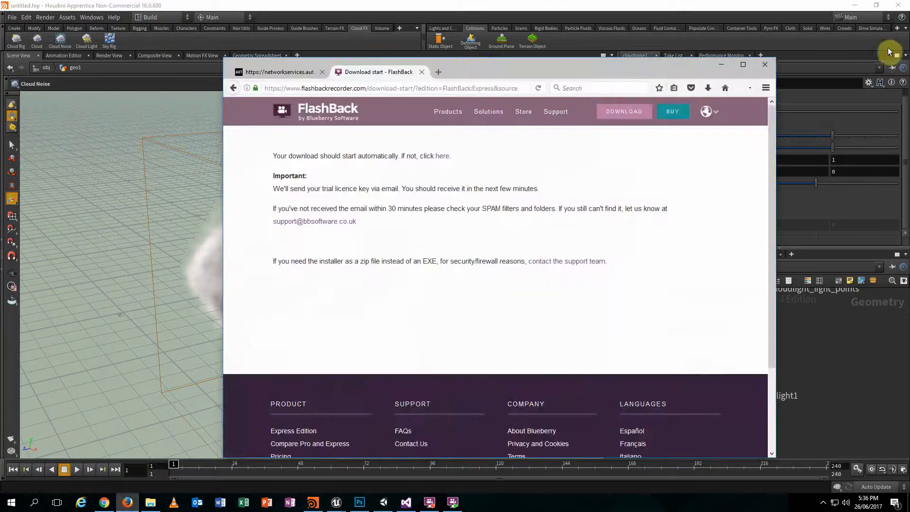
left_click_drag(478, 66, 467, 43)
left_click(422, 42)
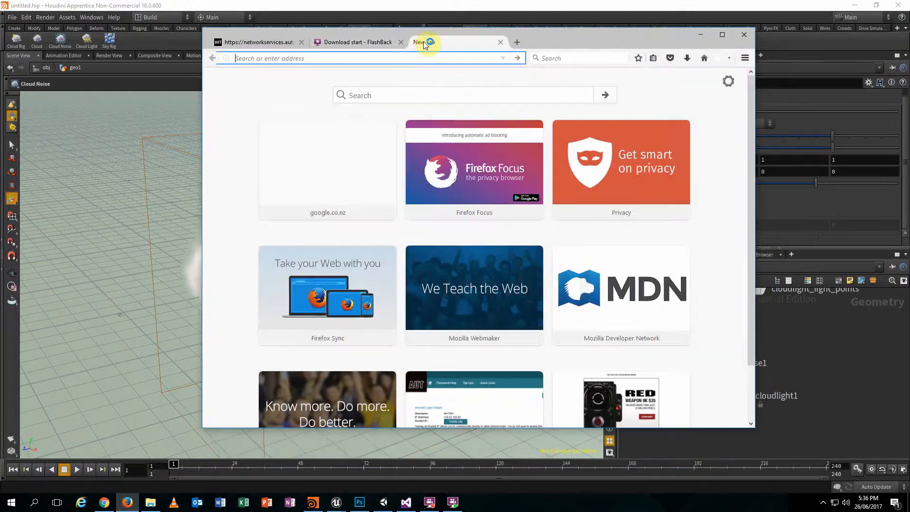
Search Google Images for "octave noise".
type("octav")
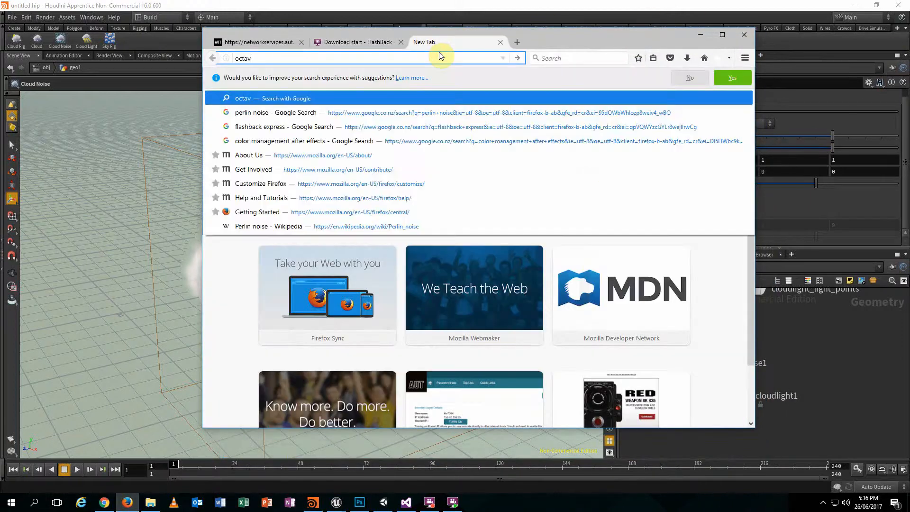
type("e noise")
key("Return")
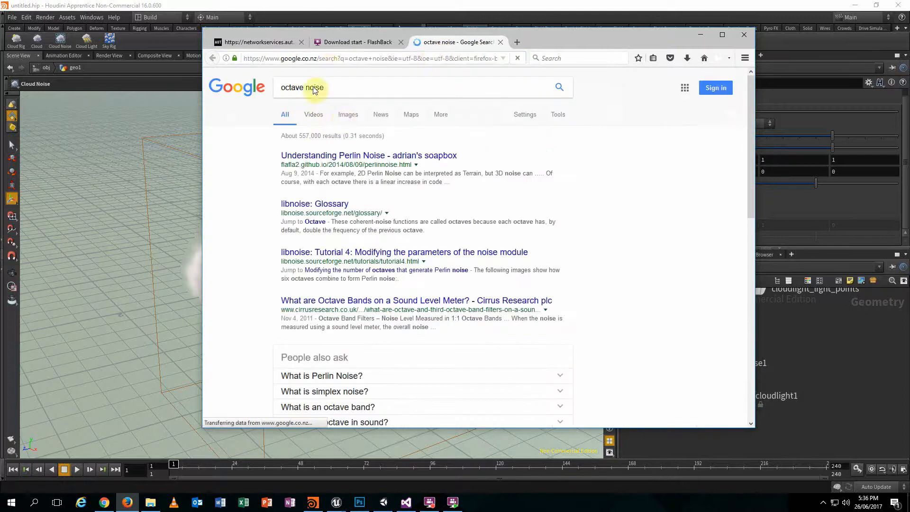
left_click(342, 121)
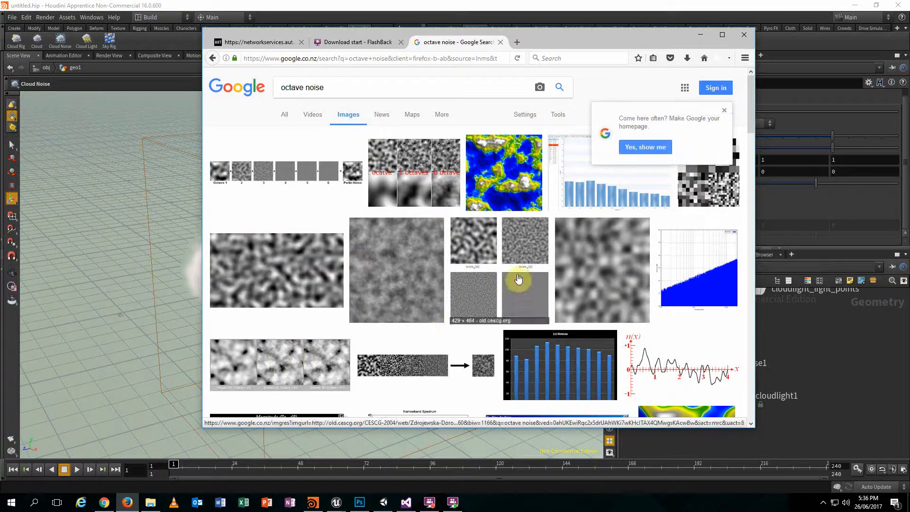
Examine the image results for octave noise, including the SigerNoise octave and gain comparisons and the Worley noise sample.
left_click(595, 274)
scroll(379, 231, "down", 3)
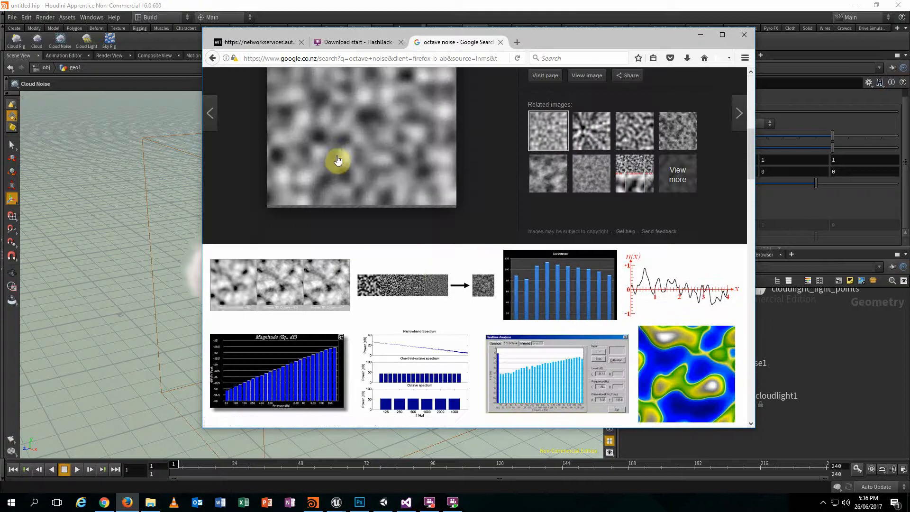
left_click(254, 267)
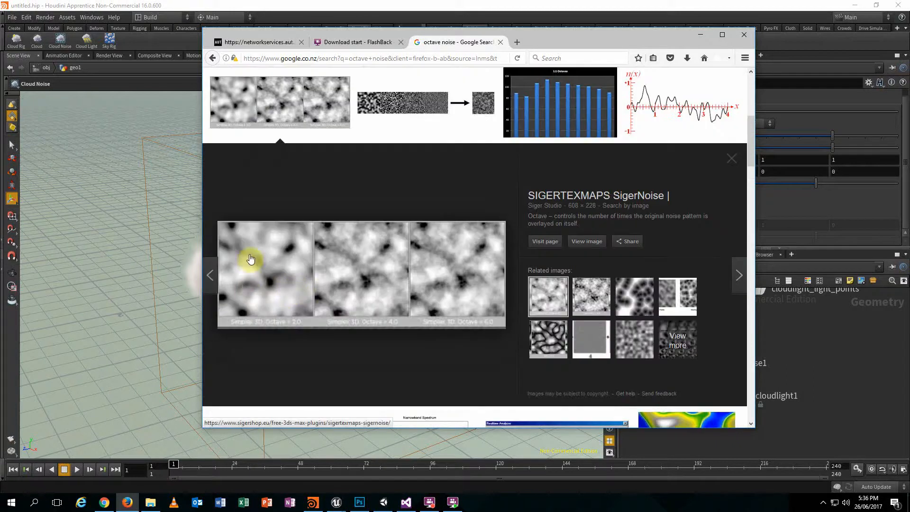
left_click(559, 346)
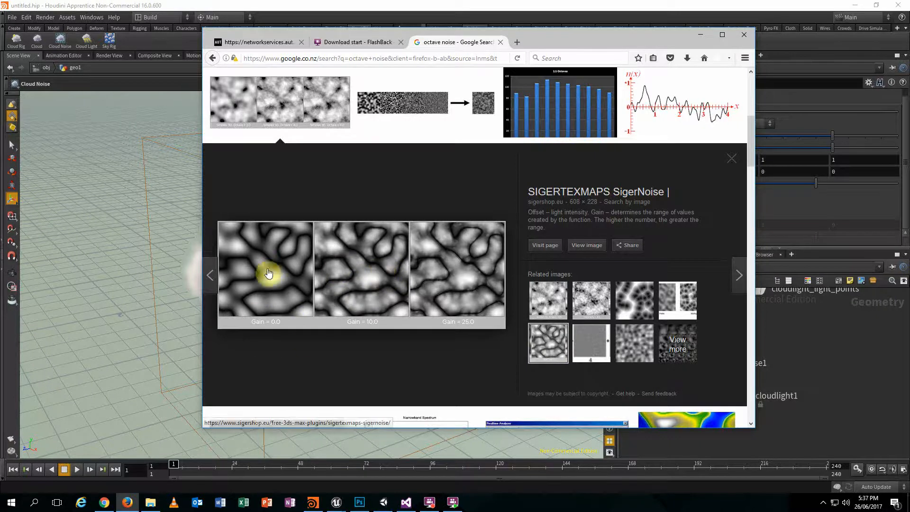
left_click(625, 294)
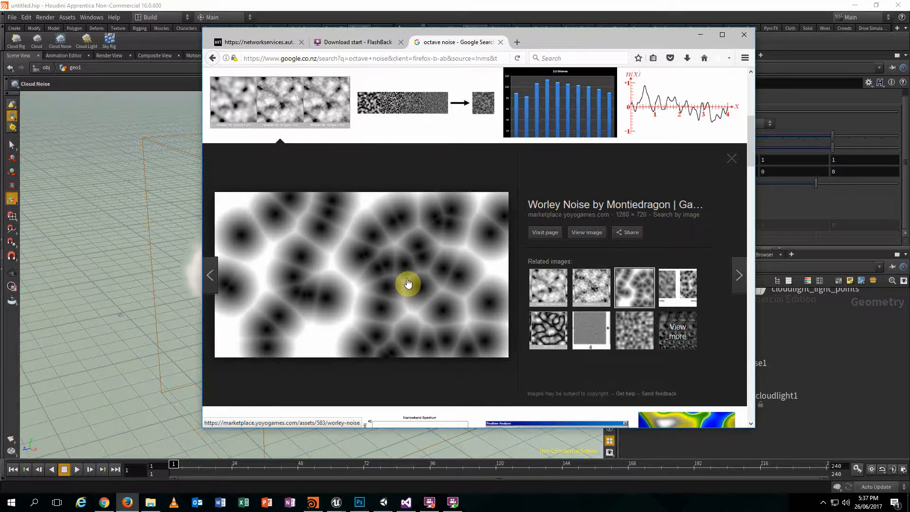
Close the image search tab, return to Houdini and set the Cloud Noise octaves to 8.
left_click(500, 41)
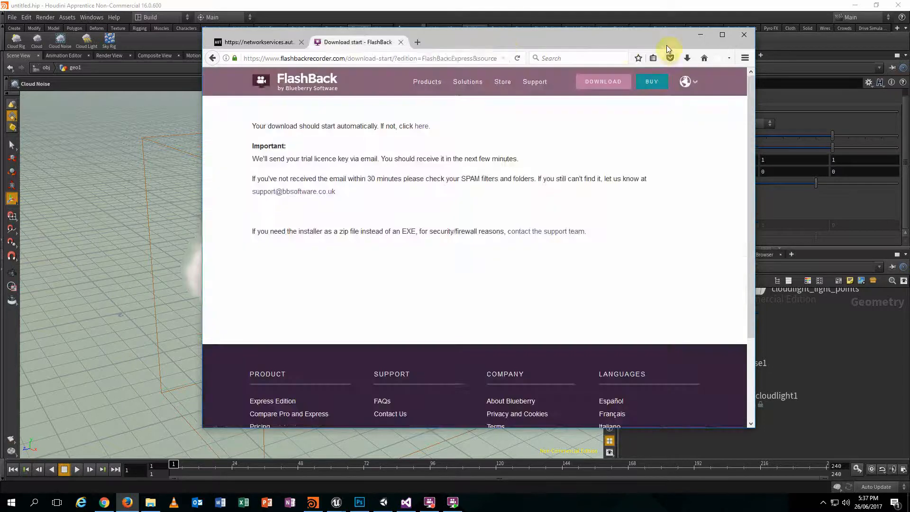
left_click(699, 34)
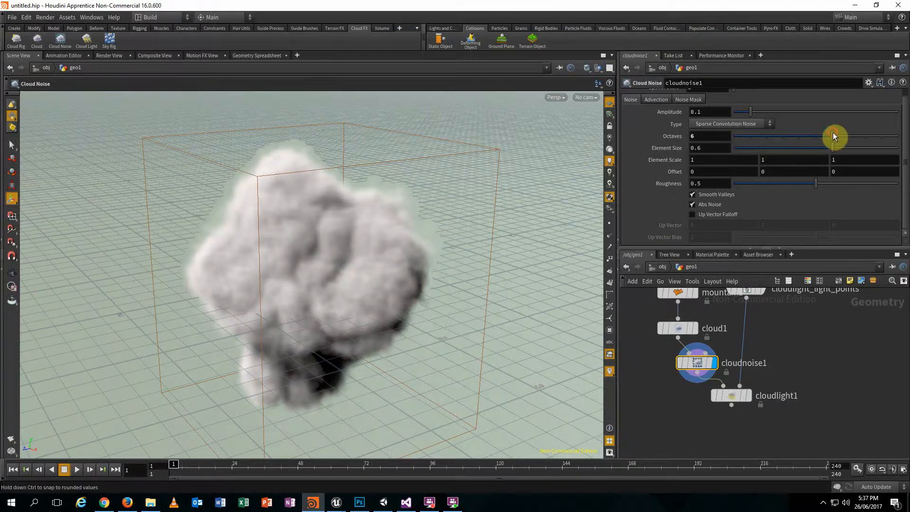
mouse_move(866, 136)
left_mouse_down()
mouse_move(820, 140)
mouse_move(865, 143)
left_mouse_up()
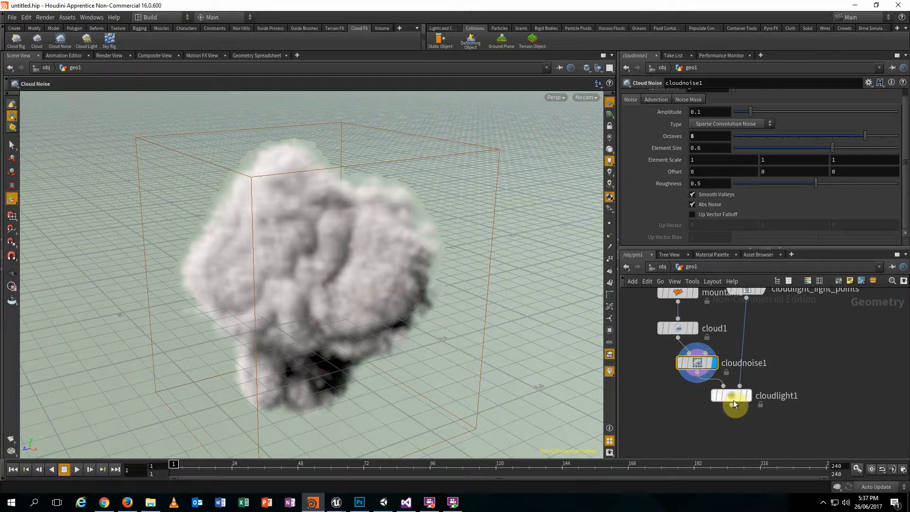
Shift the Cloud Light node slightly, display its result and inspect the lit cloud from a lower angle.
left_click_drag(732, 400, 738, 401)
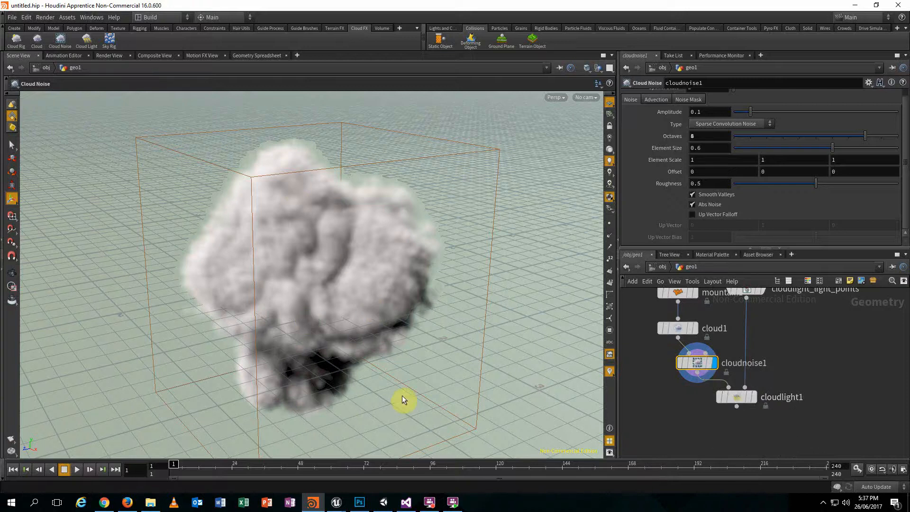
key("Escape")
left_click_drag(402, 395, 273, 285)
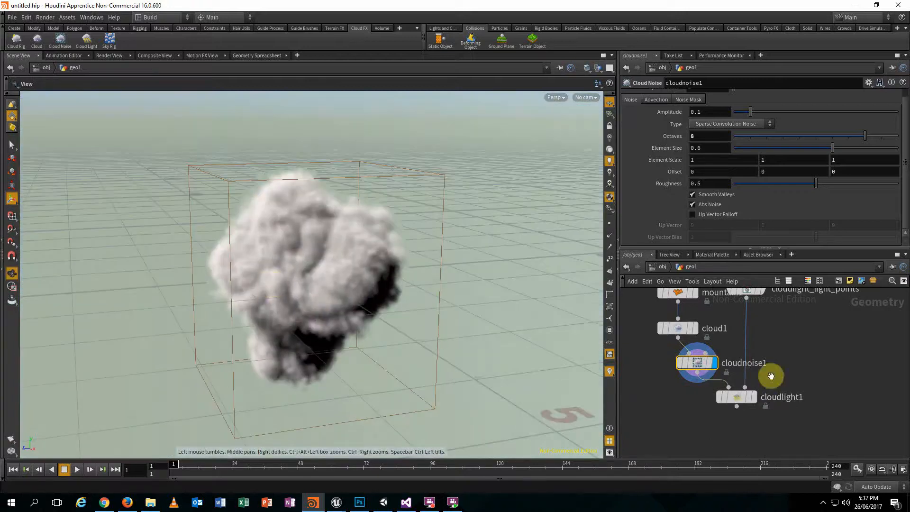
left_click(754, 399)
key("Escape")
mouse_move(450, 311)
left_mouse_down()
mouse_move(431, 284)
mouse_move(441, 305)
left_mouse_up()
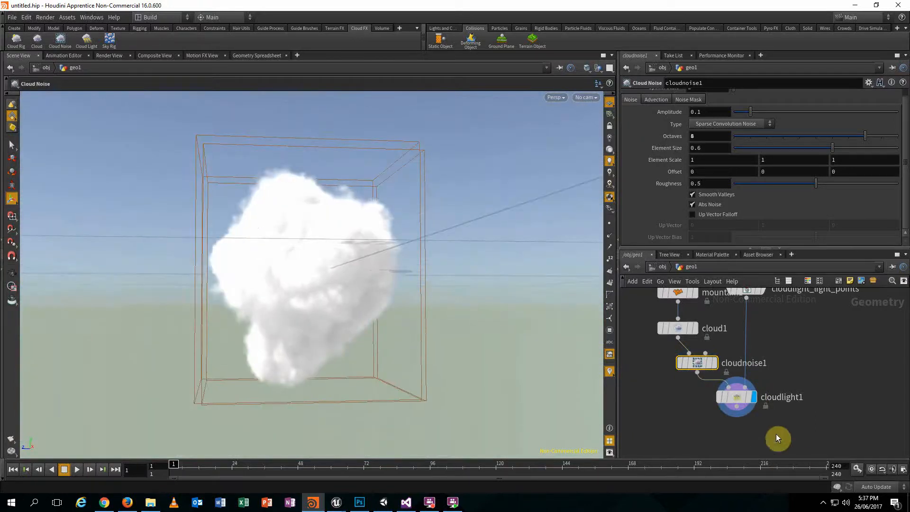
Search the available geometry nodes for "file" near the sphere node and clear the search.
scroll(772, 406, "down", 3)
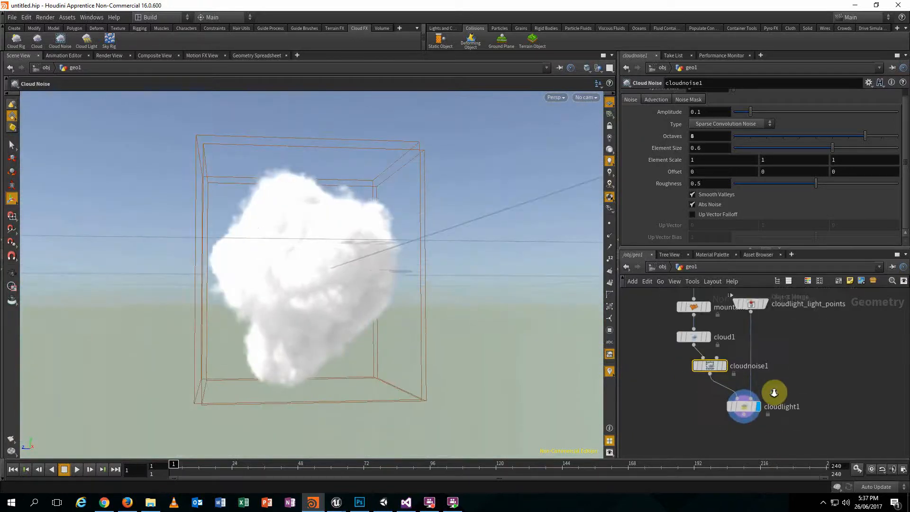
middle_click_drag(773, 393, 770, 434)
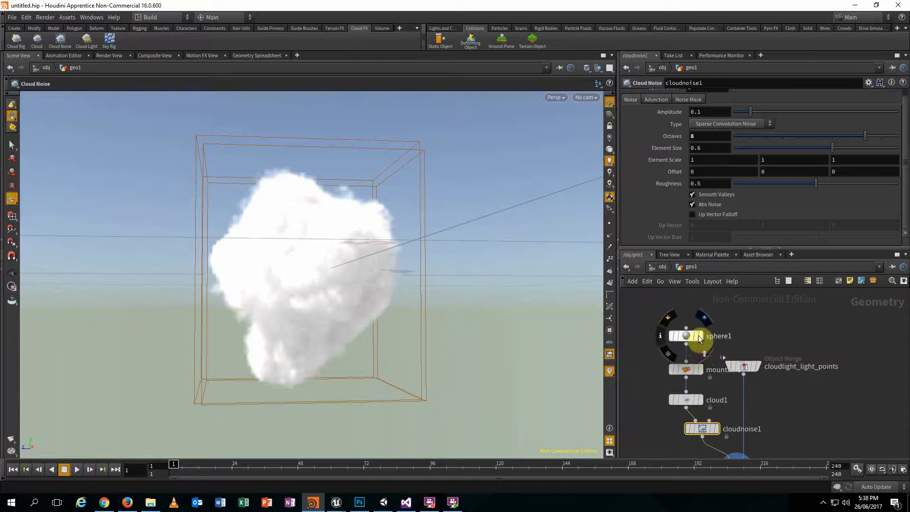
key("Tab")
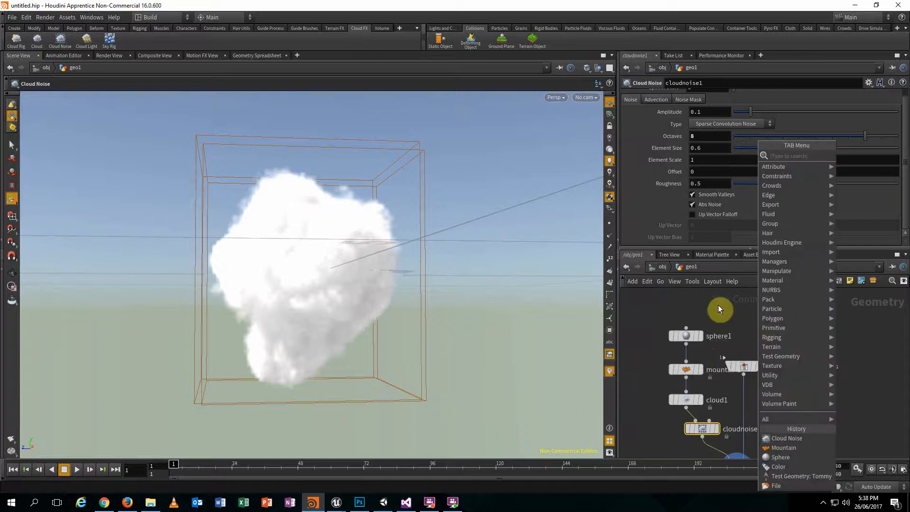
key("Escape")
key("Tab")
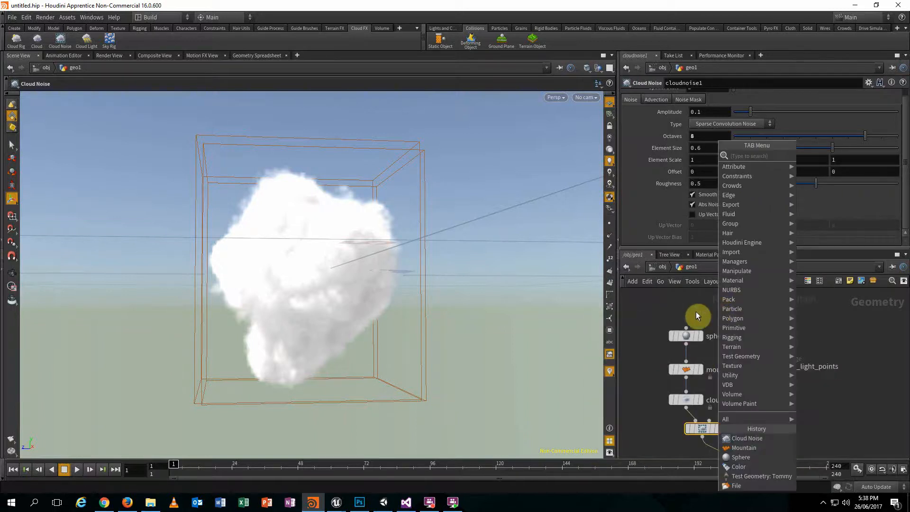
type("file")
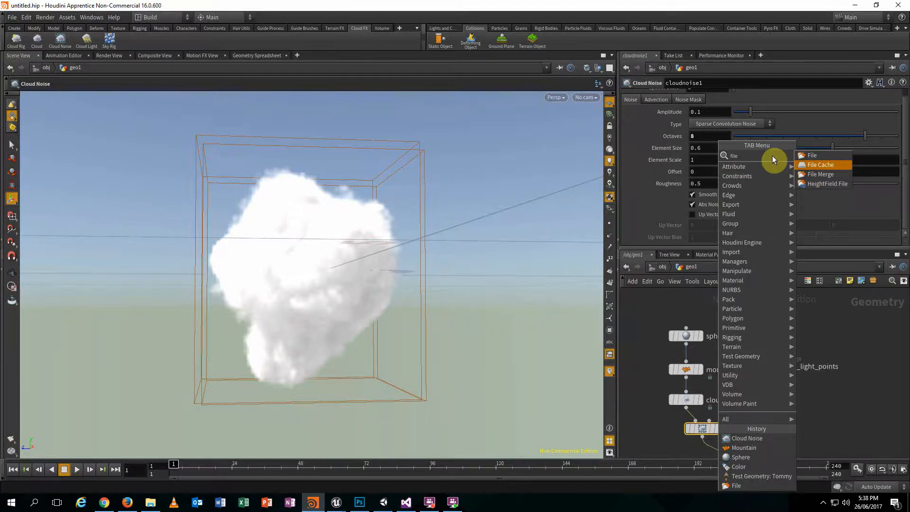
key("BackSpace")
key("BackSpace")
key("BackSpace")
key("BackSpace")
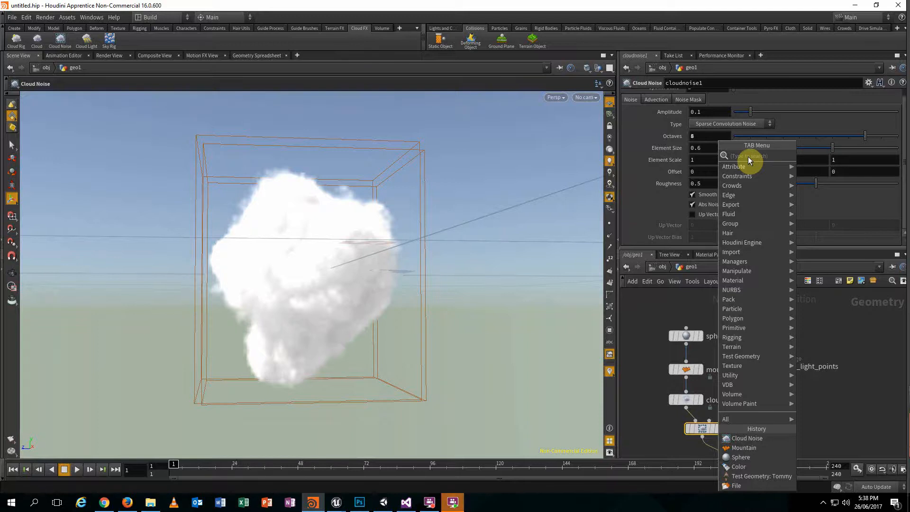
Add a Test Geometry: Tommy node above the Cloud Light points node and display the character.
type("test")
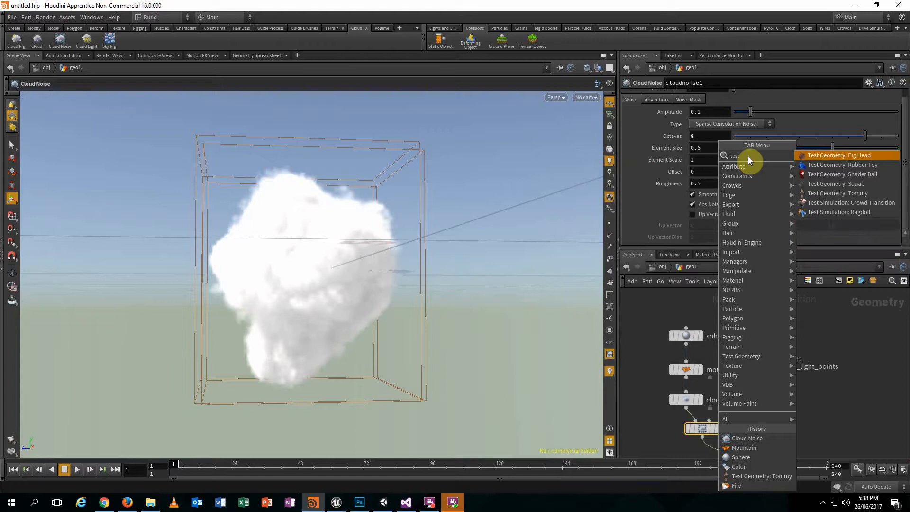
key("Down")
key("Down")
key("Down")
key("Down")
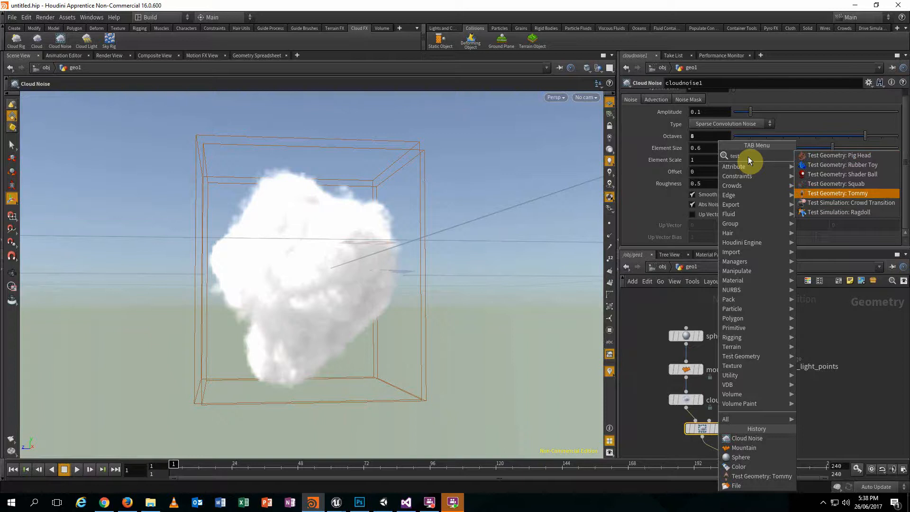
key("Return")
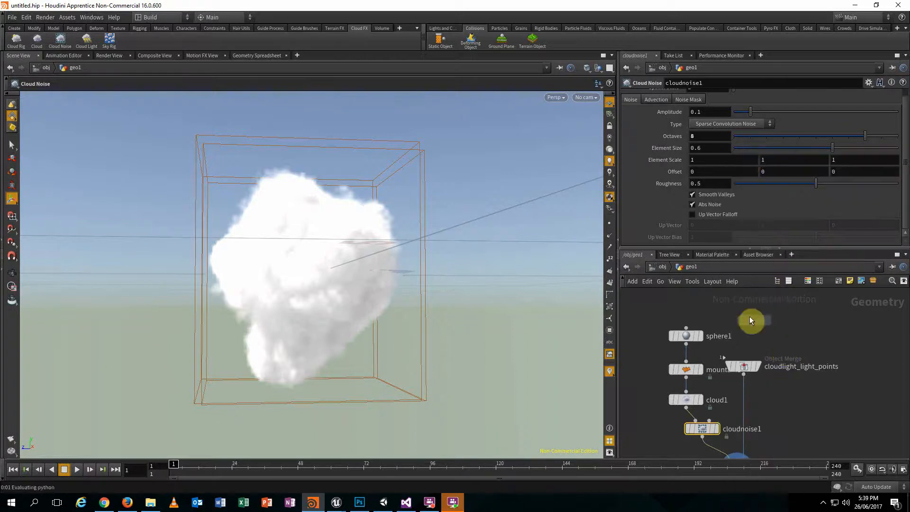
left_click(745, 317)
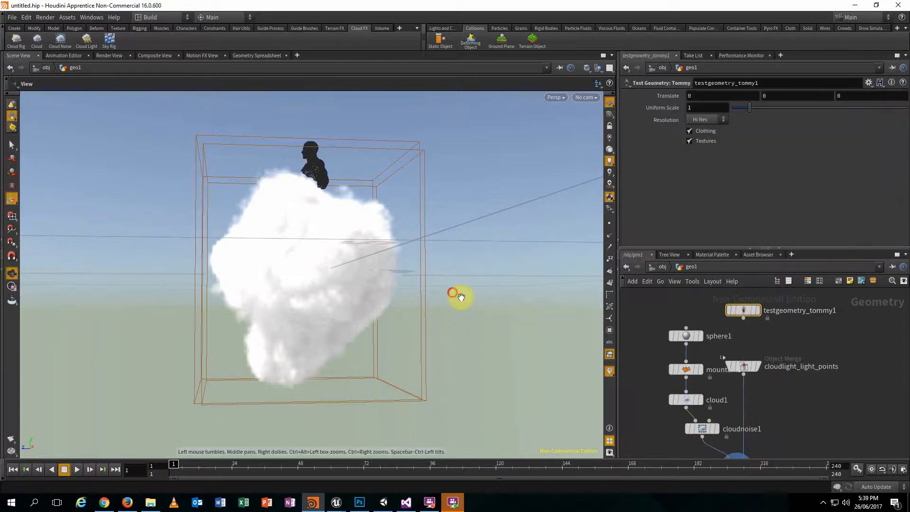
left_click(757, 311)
left_click_drag(426, 246, 477, 270, "alt")
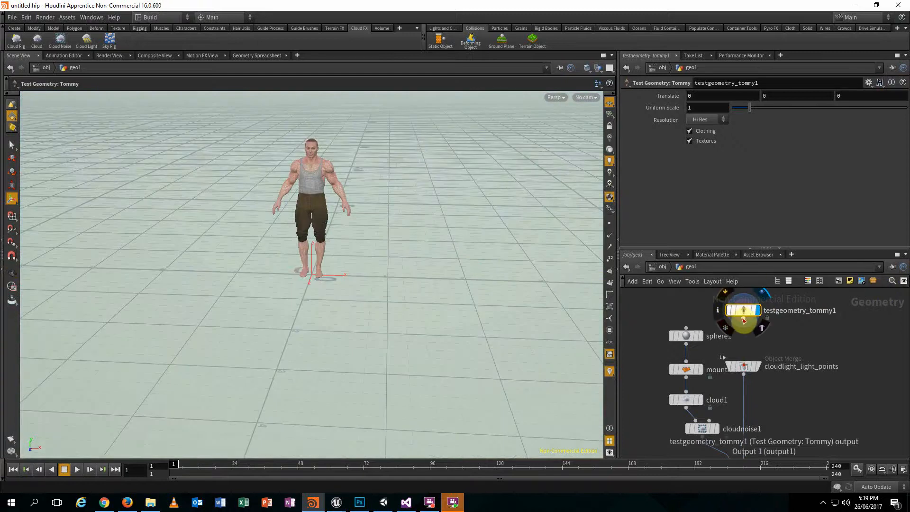
Wire the Tommy node into the mountain node in place of the sphere, move the sphere node aside and display the mountain result.
left_click(743, 317)
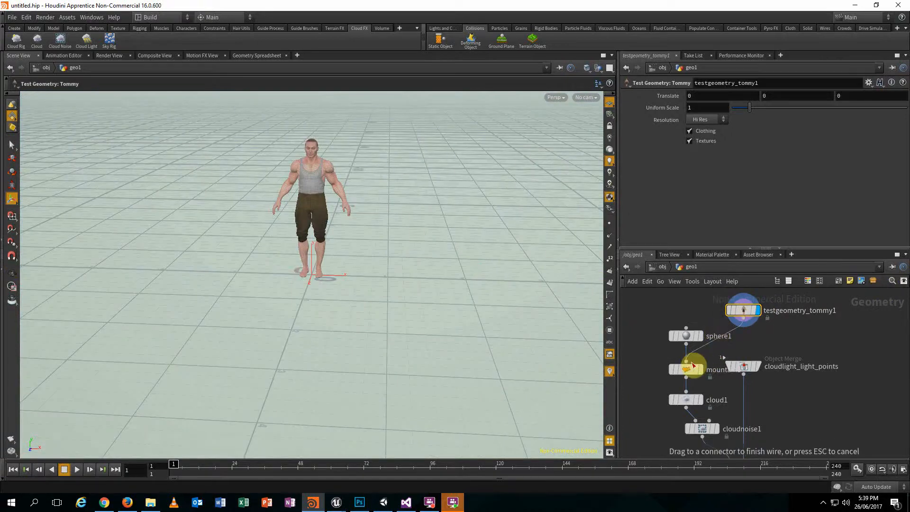
left_click(686, 362)
left_click_drag(686, 334, 680, 329)
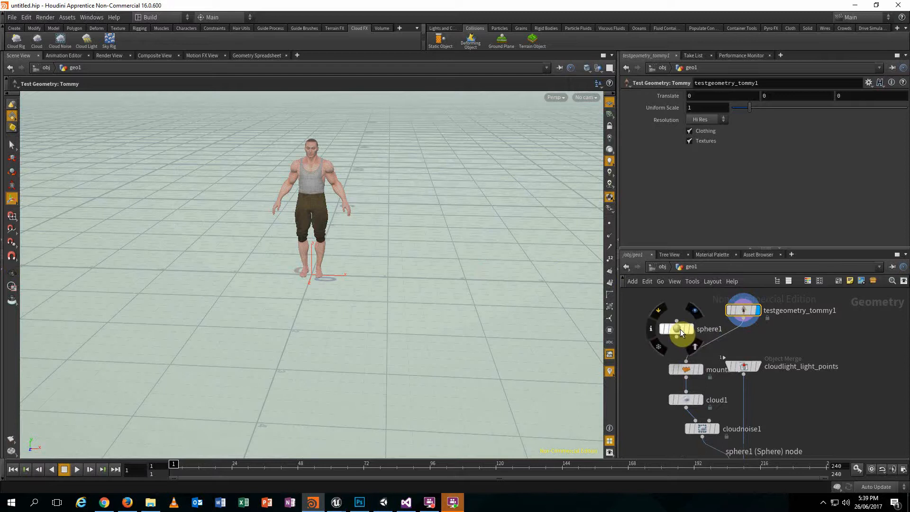
left_click(700, 373)
left_click_drag(400, 258, 410, 251, "alt")
scroll(410, 251, "up", 2)
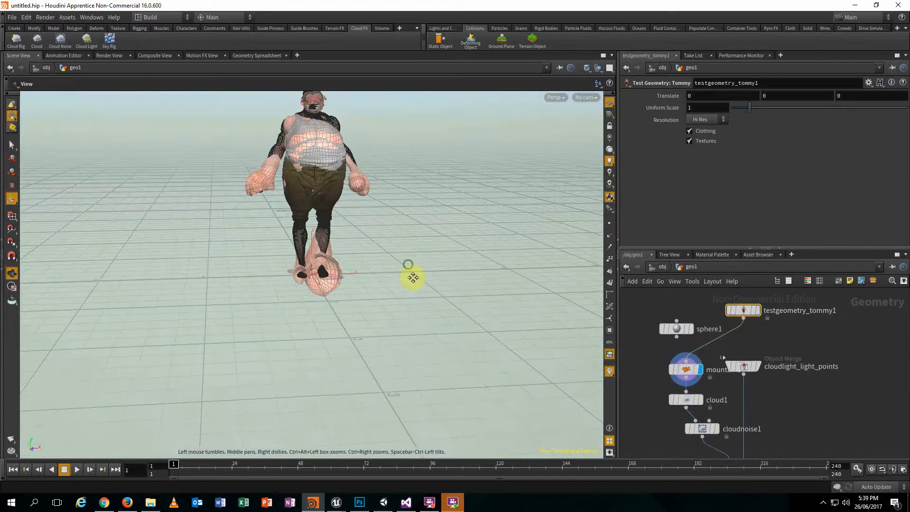
middle_click_drag(412, 275, 432, 335, "alt")
scroll(432, 335, "up", 2)
left_click_drag(432, 335, 396, 299, "alt")
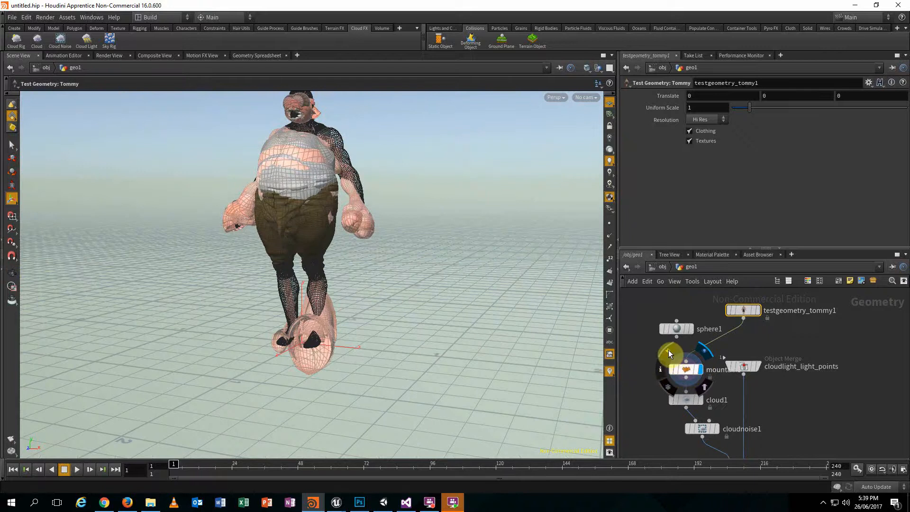
Bypass the mountain node and display the cloud node's result on the character.
left_click(668, 352)
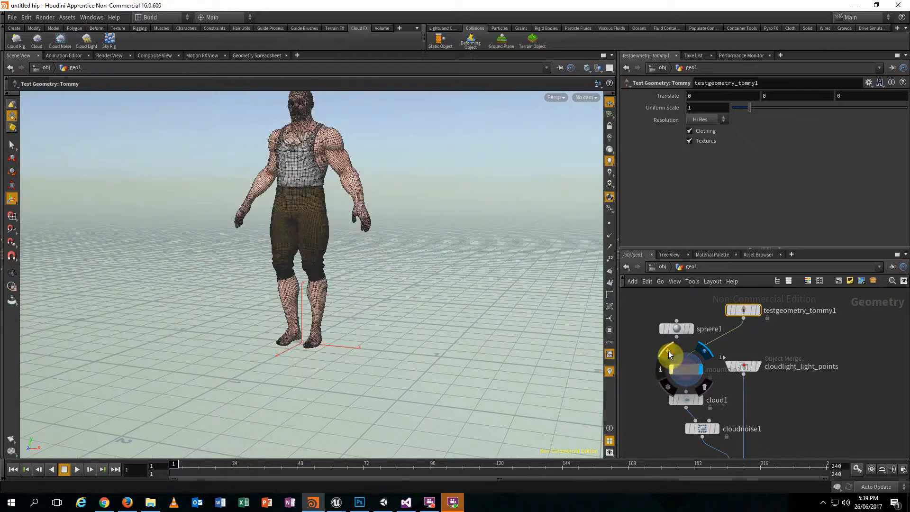
left_click(700, 399)
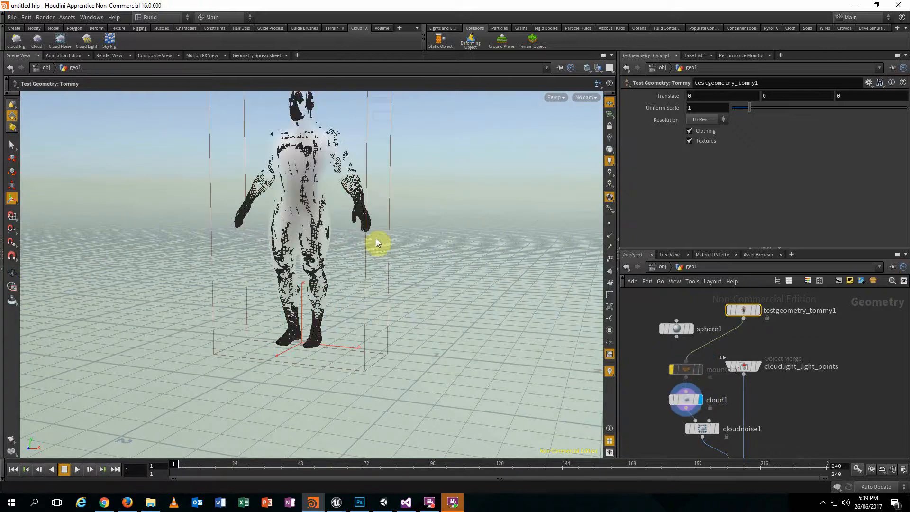
key("space")
left_click_drag(426, 221, 428, 255)
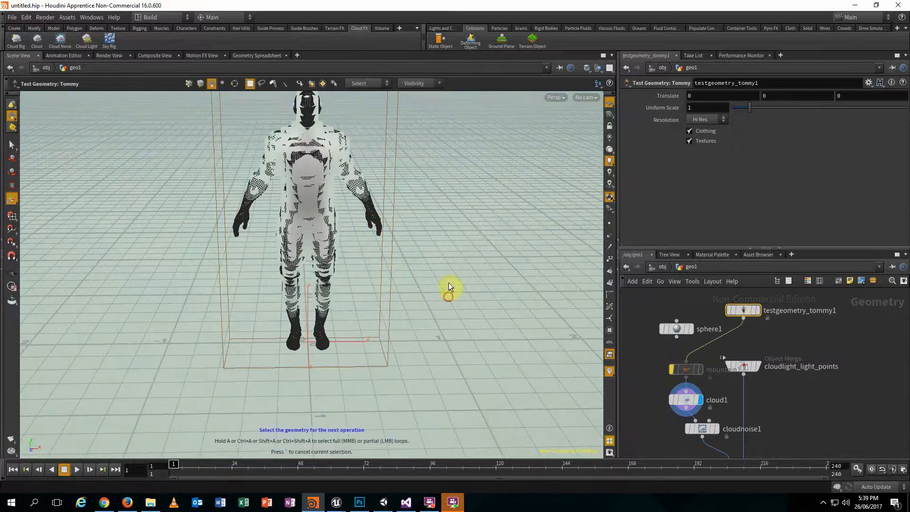
Select the cloud node and set its Uniform Sampling Divs to 100 for a more detailed character volume.
left_click(686, 399)
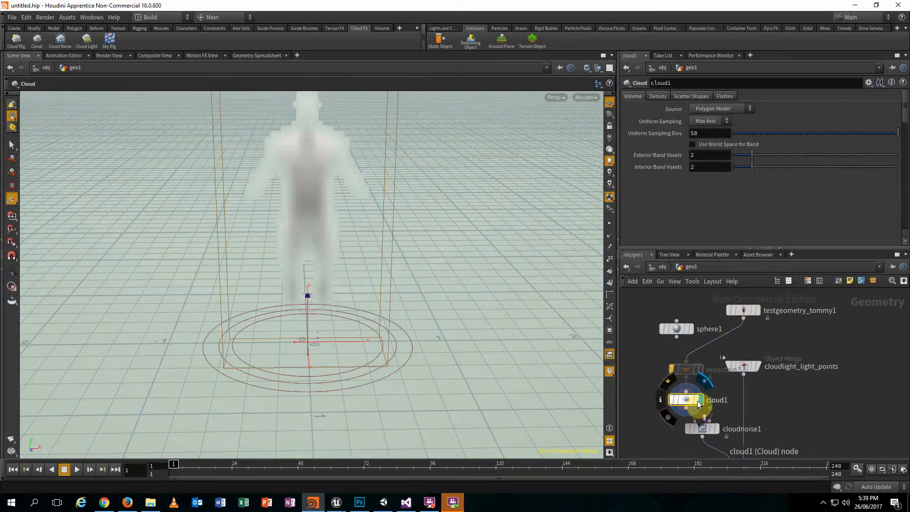
left_click_drag(416, 265, 451, 225, "alt")
middle_click_drag(451, 226, 455, 341, "alt")
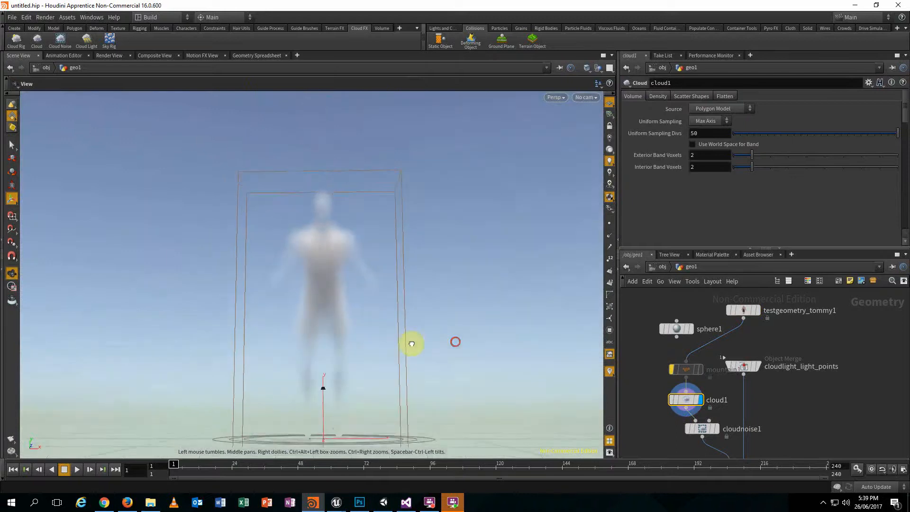
scroll(413, 345, "up", 3)
left_click_drag(412, 346, 406, 274)
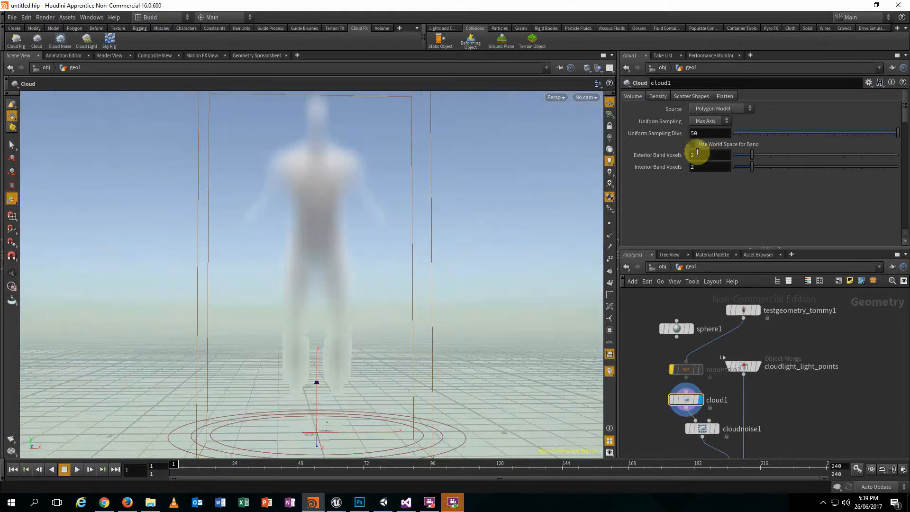
left_click_drag(737, 136, 666, 139)
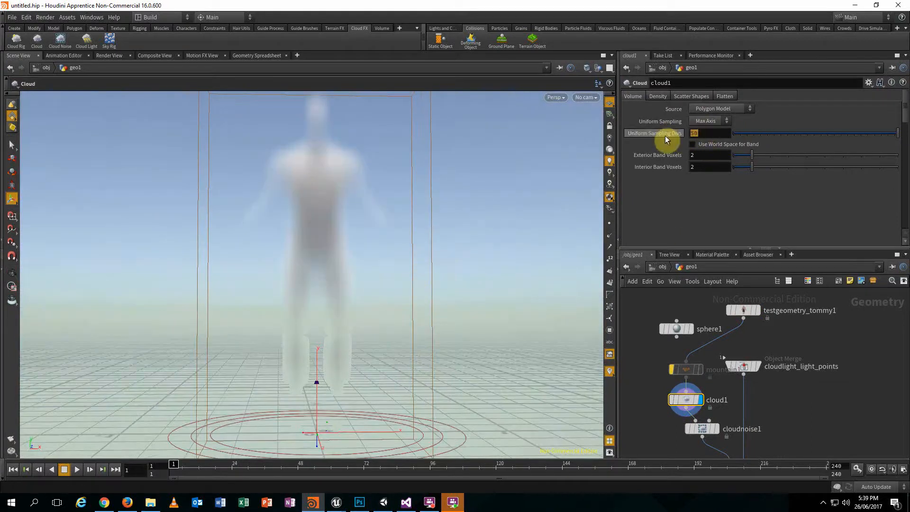
type("100")
key("Return")
left_click_drag(315, 305, 468, 327)
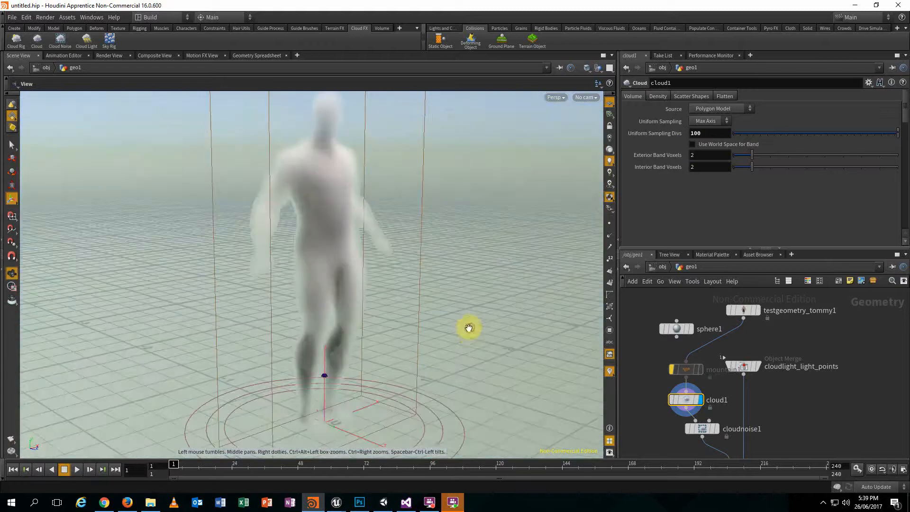
key("space")
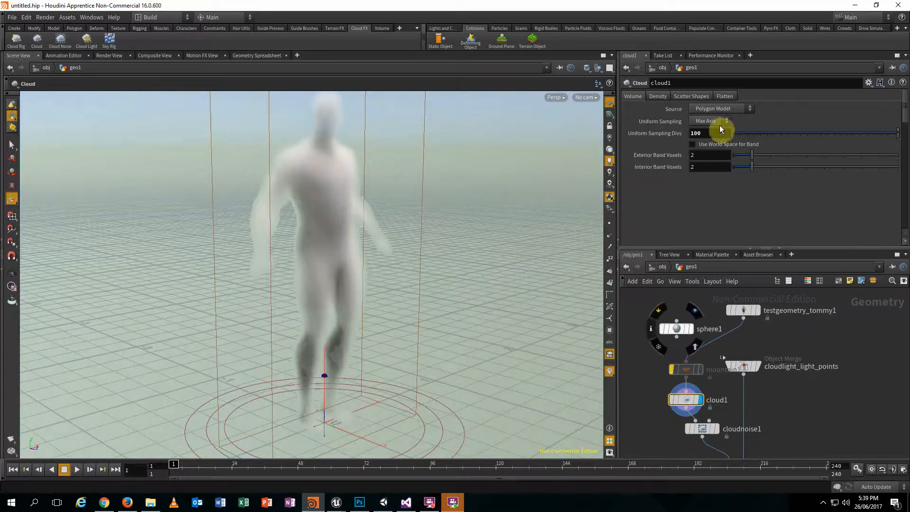
Switch the cloud node's Uniform Sampling to By Size and set the Div Size to .01.
left_click(719, 120)
left_click(500, 326)
key("s")
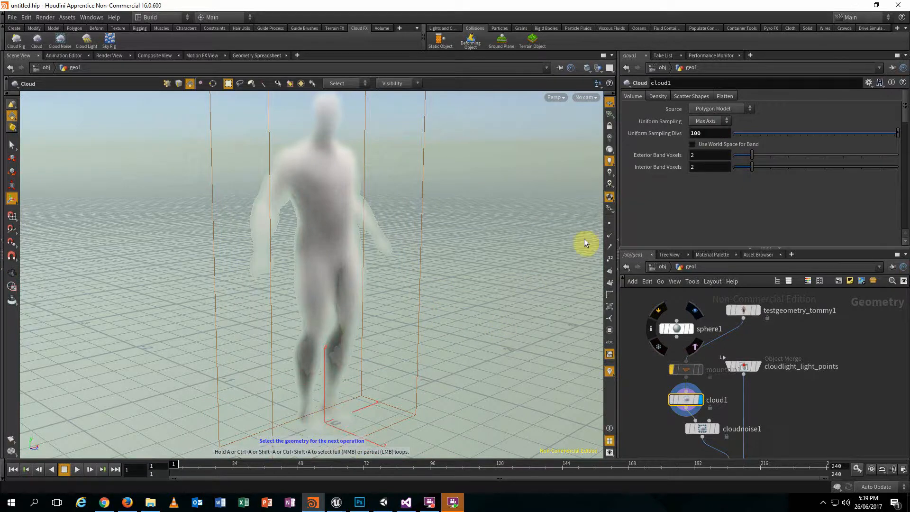
left_click(706, 122)
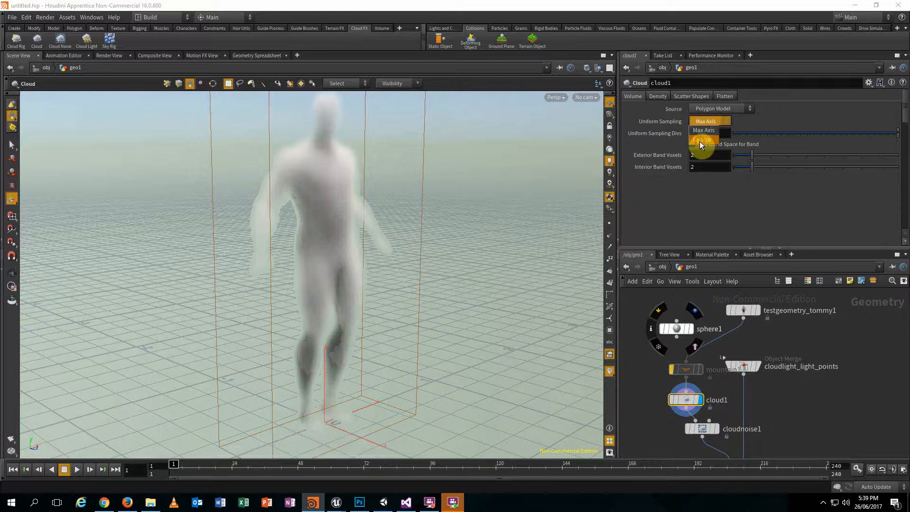
left_click(701, 140)
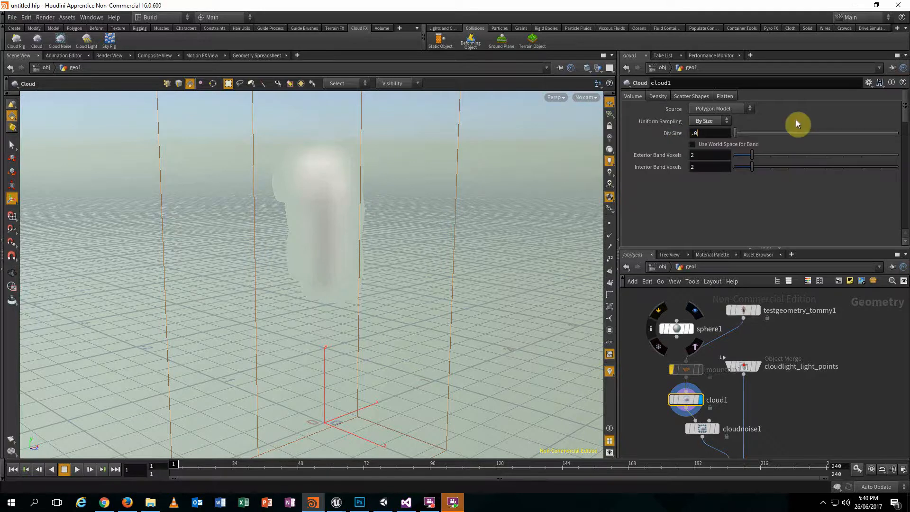
type("1")
key("Return")
left_click_drag(495, 283, 484, 276, "alt")
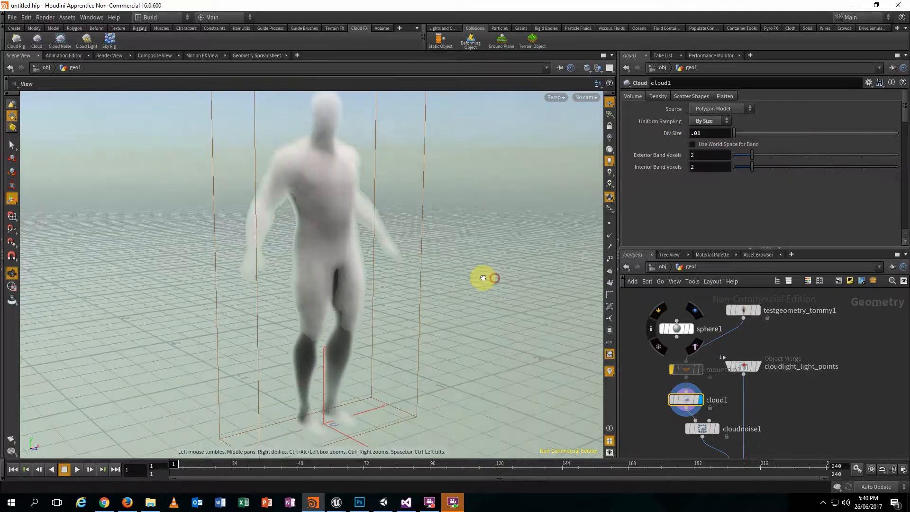
Inspect the cloud node's information and examine the character's volume at the new sampling resolution.
mouse_move(690, 378)
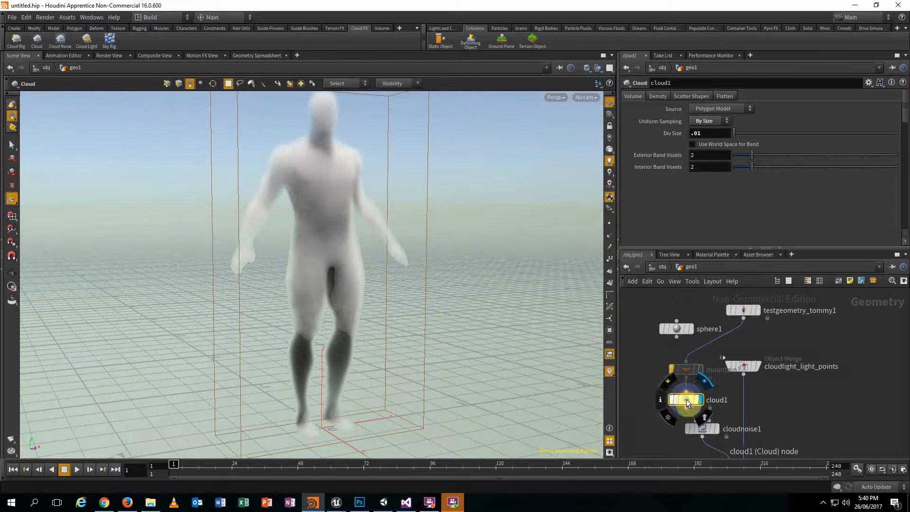
middle_click(688, 403)
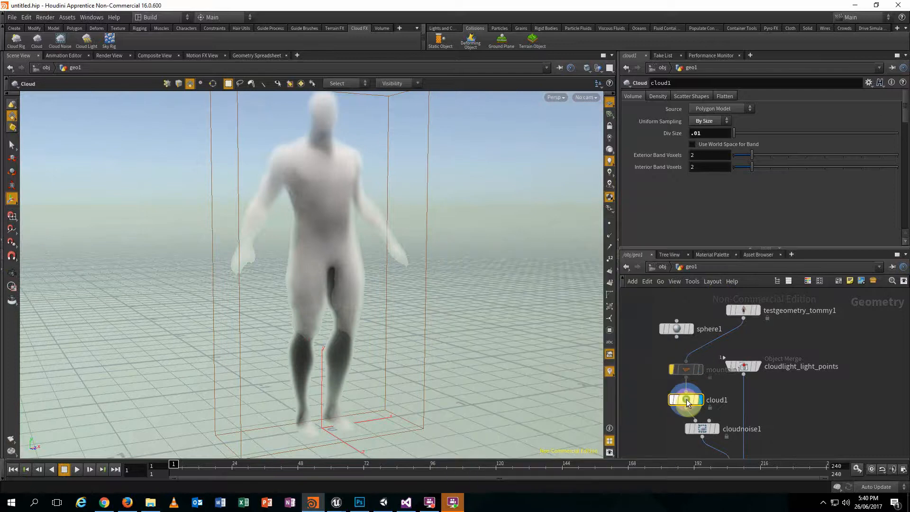
middle_click(686, 402)
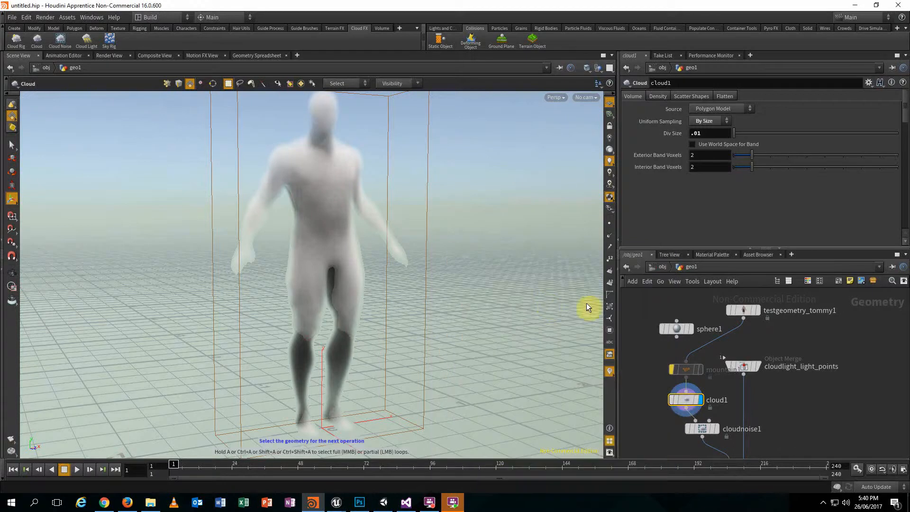
left_click_drag(467, 331, 451, 367, "alt")
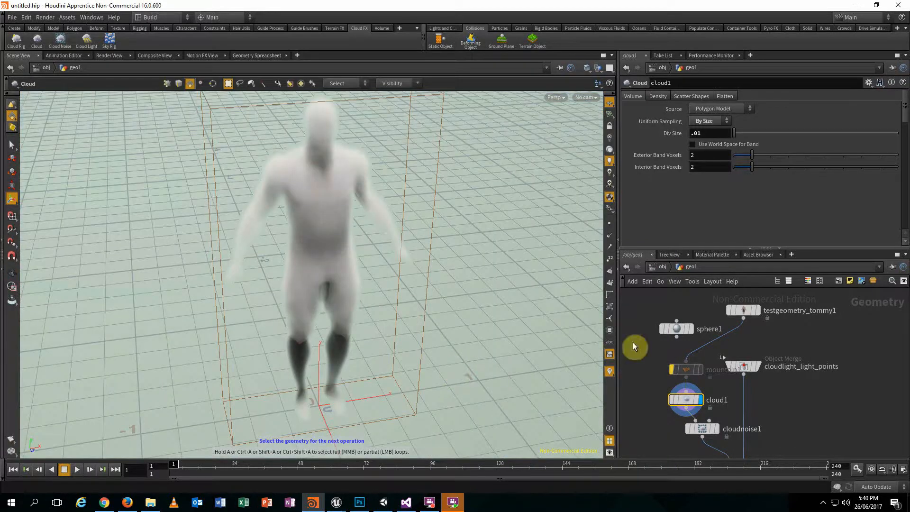
left_click_drag(703, 133, 670, 140)
mouse_move(408, 278)
left_mouse_down()
mouse_move(411, 217)
mouse_move(443, 203)
left_mouse_up()
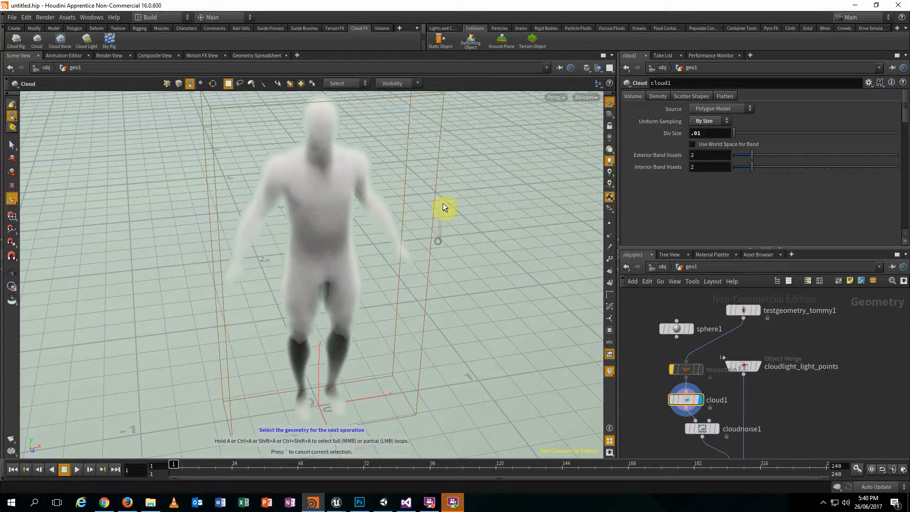
Review the cloud node's Source and Uniform Sampling options and look over the character from several angles.
left_click(704, 109)
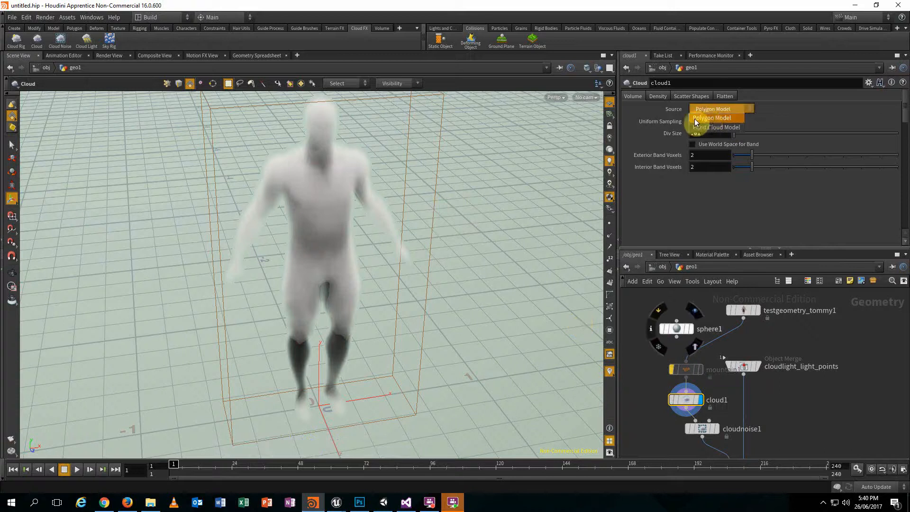
left_click(695, 119)
left_click(694, 123)
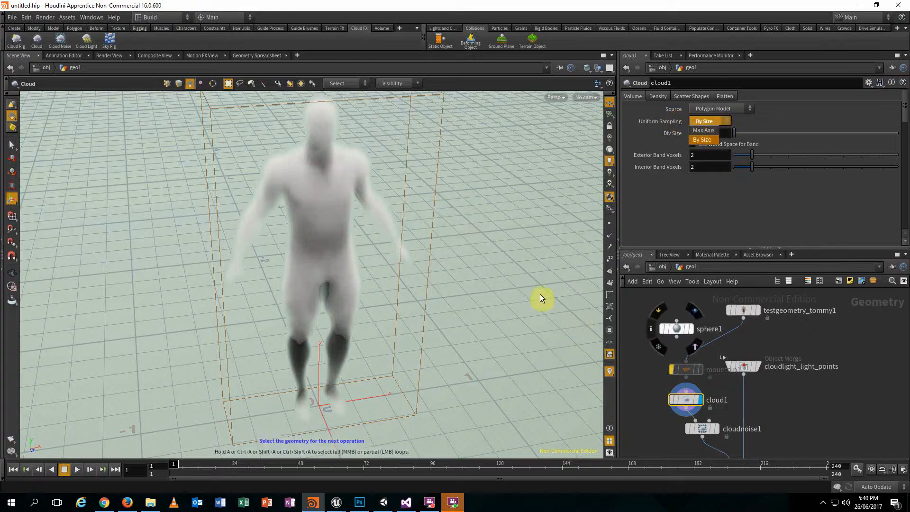
left_click(489, 247)
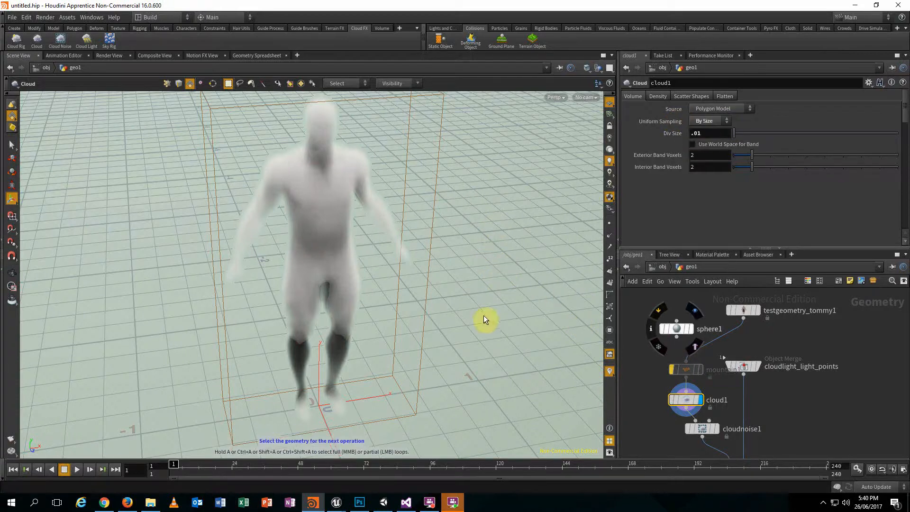
key("Escape")
left_click_drag(457, 332, 493, 278)
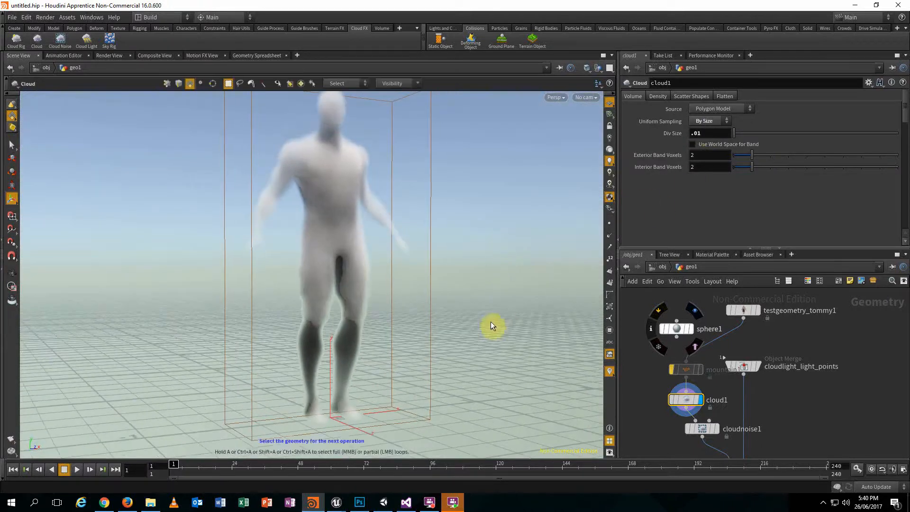
left_click_drag(491, 323, 449, 342)
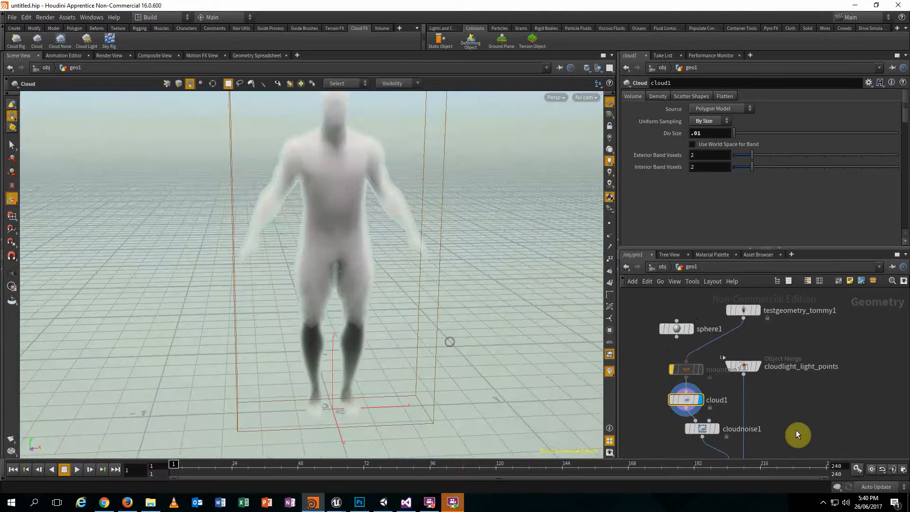
Display the cloud noise node's result on the character, select that node and set its Octaves to 8.
middle_click_drag(735, 420, 719, 383)
mouse_move(704, 397)
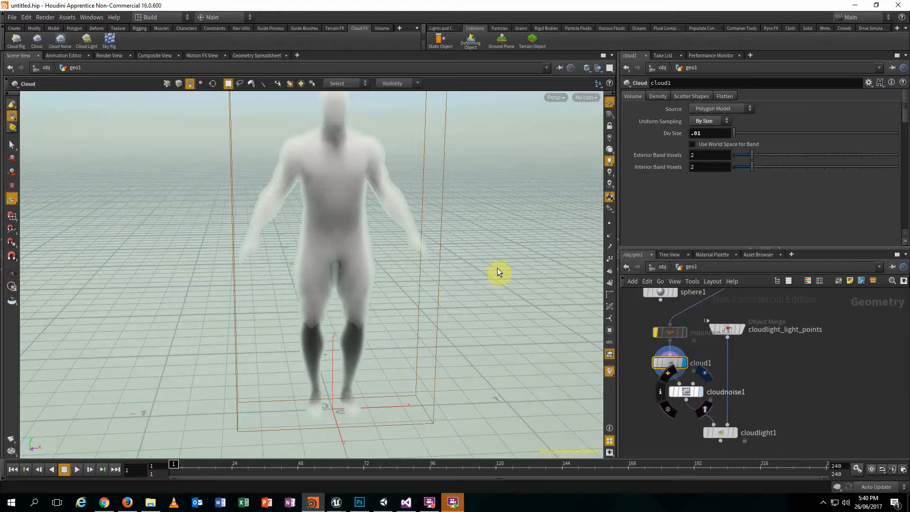
left_click(511, 284)
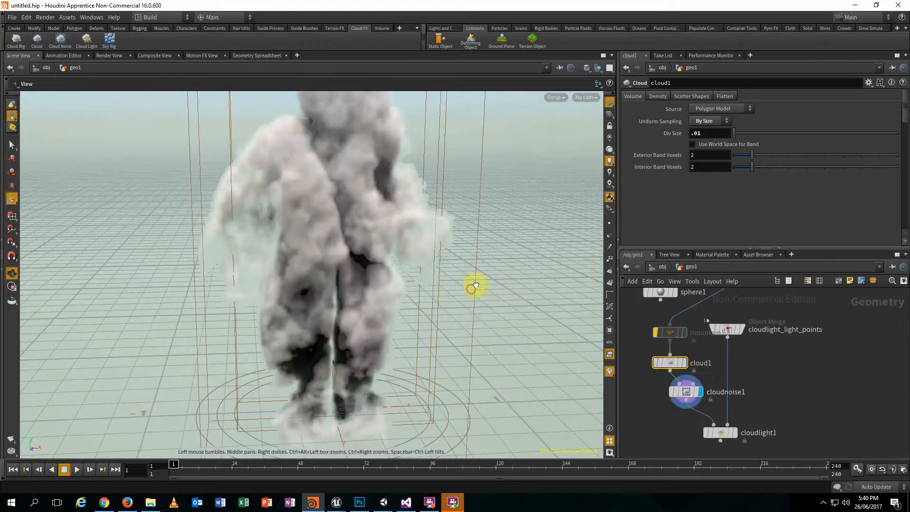
left_click_drag(470, 285, 485, 262)
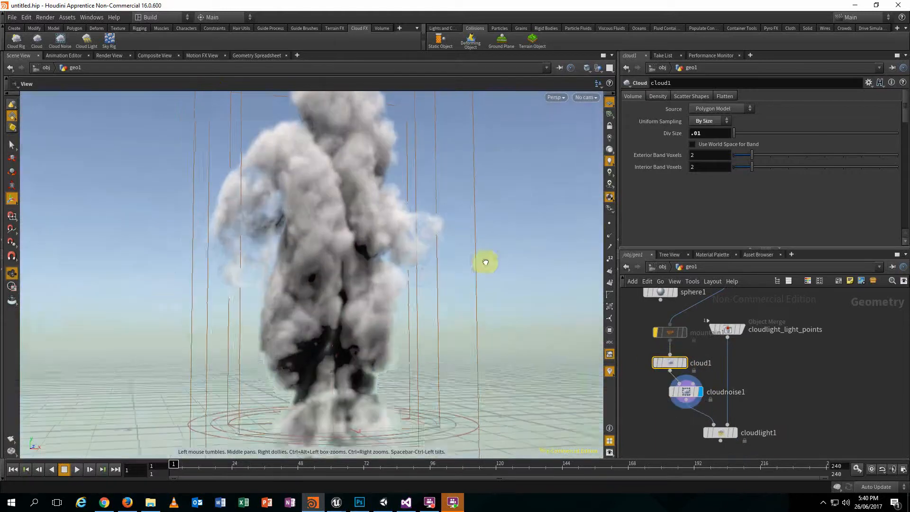
left_click(681, 392)
type("8")
key("Return")
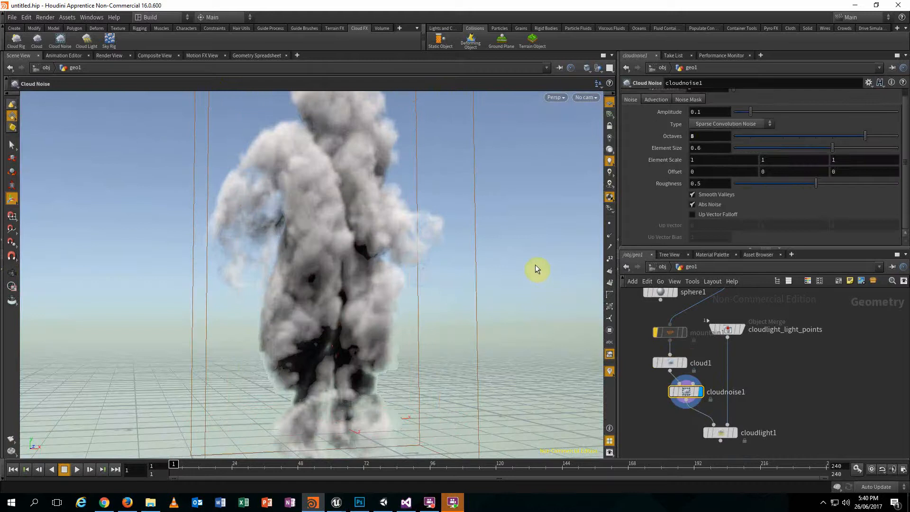
Set the cloud noise Amplitude to .02 and check the character's shape under the noise.
key("Escape")
left_click_drag(536, 267, 496, 224)
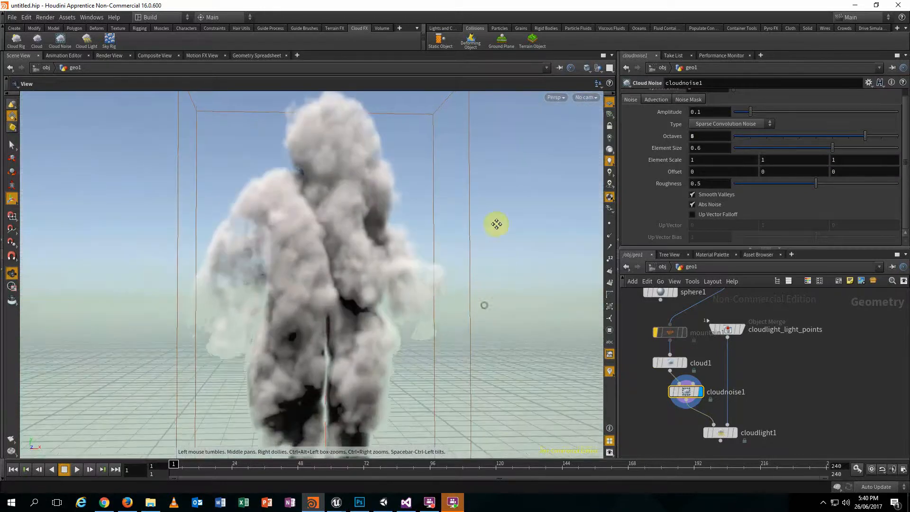
middle_click_drag(496, 224, 505, 154)
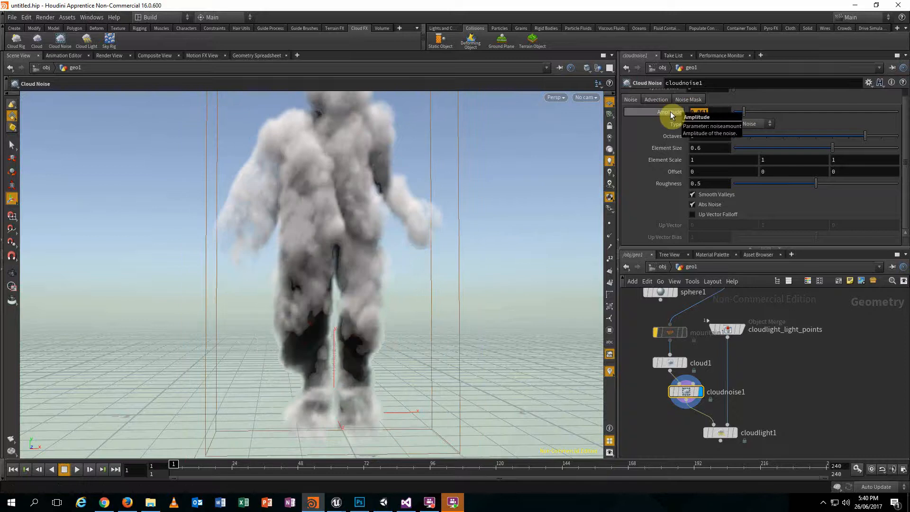
type(".02")
key("Return")
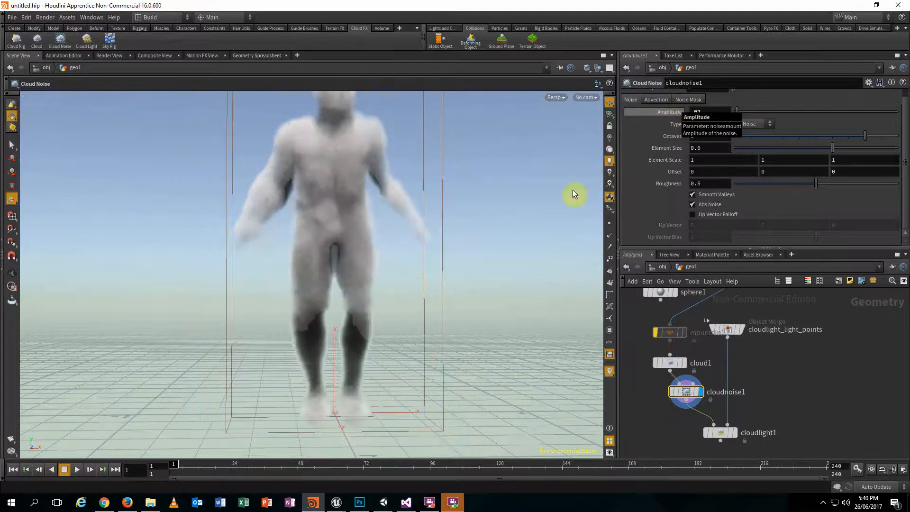
left_click_drag(474, 289, 402, 298, "alt")
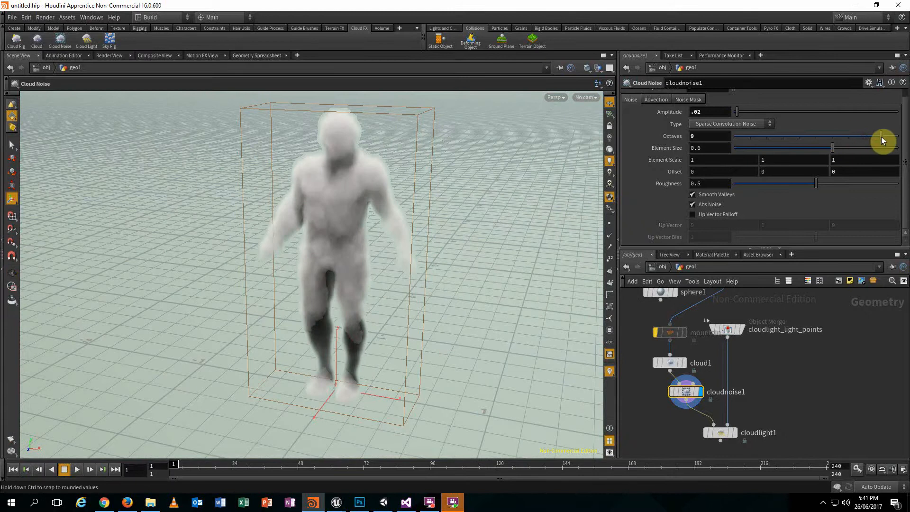
Set the cloud noise Octaves to 11 and examine the surface detail on the character's torso and arms.
left_click_drag(880, 137, 877, 138)
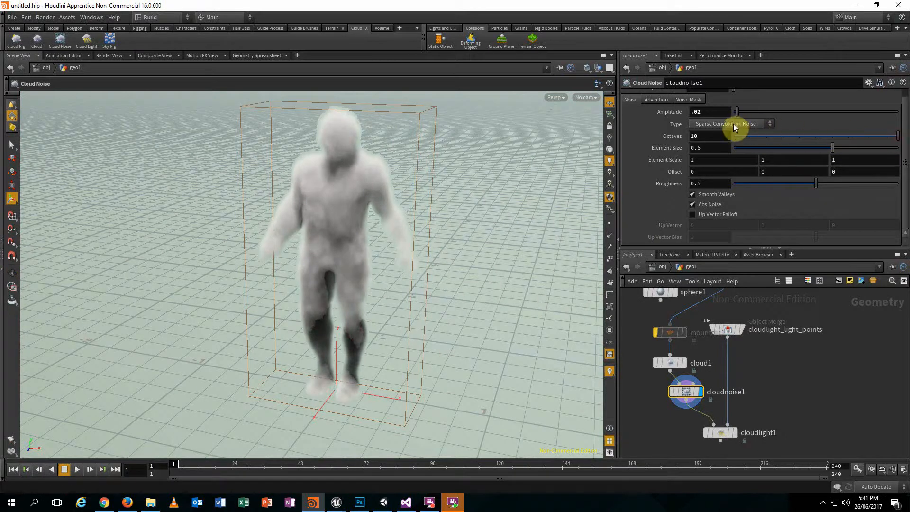
left_click(717, 136)
type("11")
key("Return")
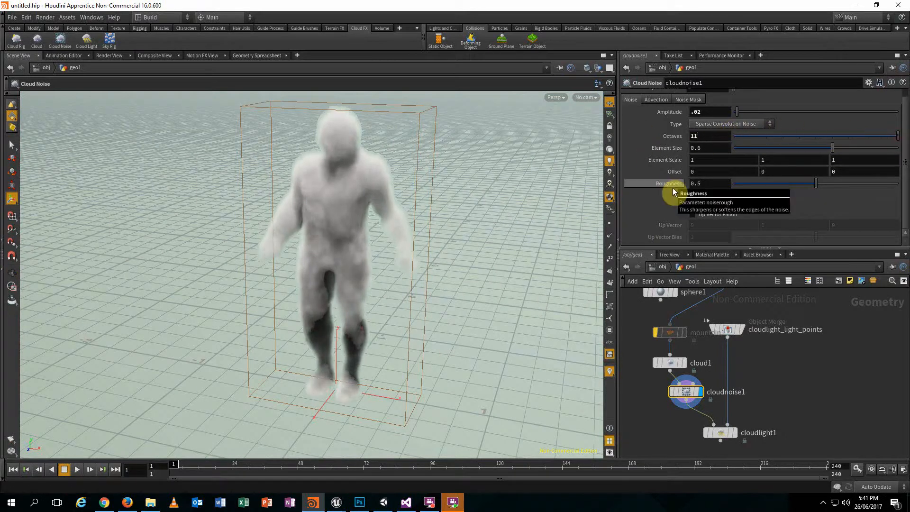
left_click_drag(429, 283, 486, 266, "alt")
scroll(386, 251, "up", 3)
left_click_drag(360, 266, 334, 280)
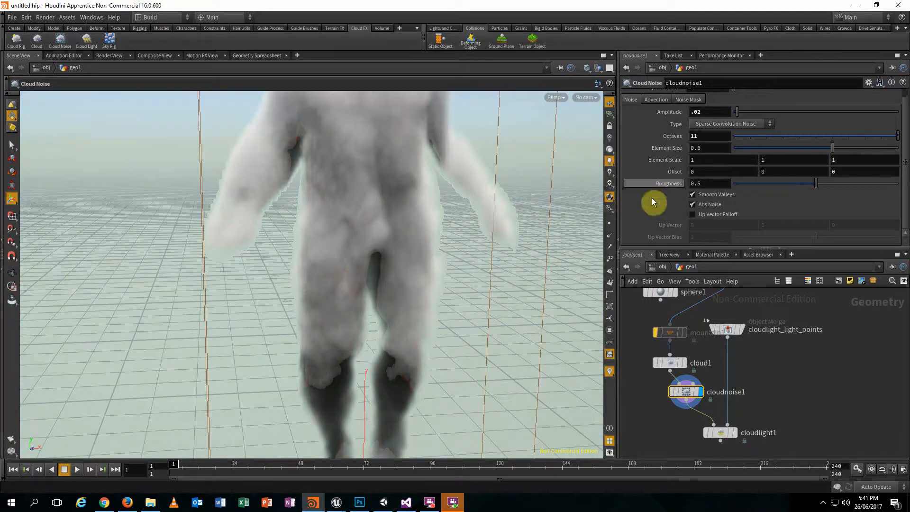
key("s")
left_click(495, 287)
left_click(486, 271)
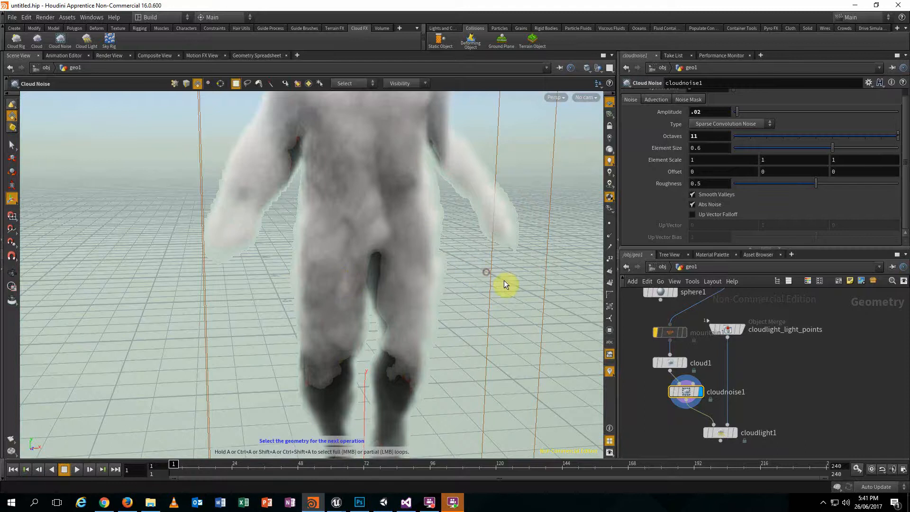
Display the cloud light node's result on the character and reposition that node below the cloud noise node.
left_click_drag(515, 318, 479, 307)
scroll(485, 324, "down", 3)
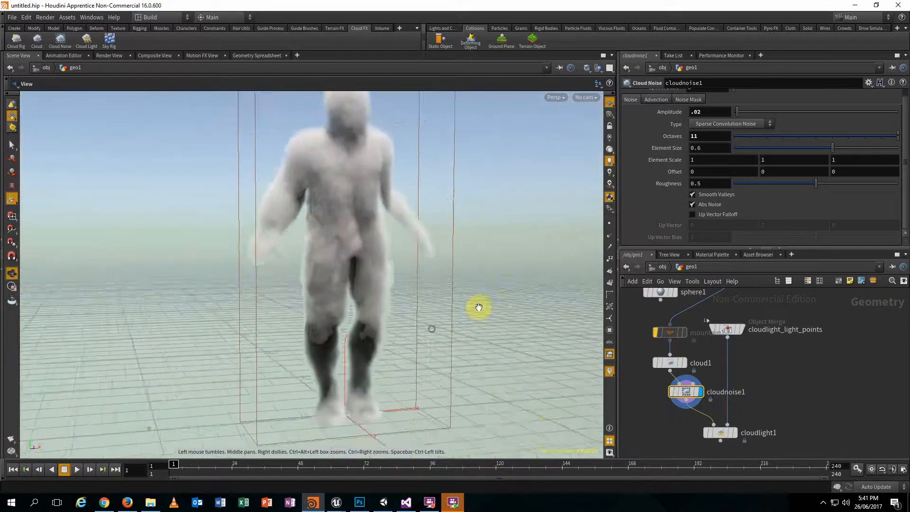
middle_click_drag(479, 306, 476, 382)
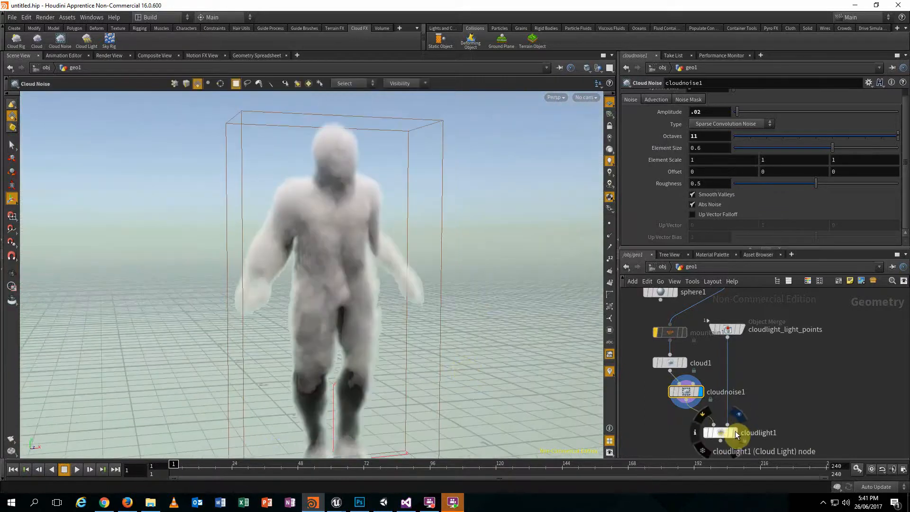
mouse_move(449, 307)
left_mouse_down()
mouse_move(516, 294)
mouse_move(441, 285)
mouse_move(449, 347)
mouse_move(493, 310)
mouse_move(416, 282)
mouse_move(402, 296)
mouse_move(296, 313)
mouse_move(453, 323)
left_mouse_up()
middle_click_drag(811, 425, 782, 401)
left_click_drag(755, 423, 761, 429)
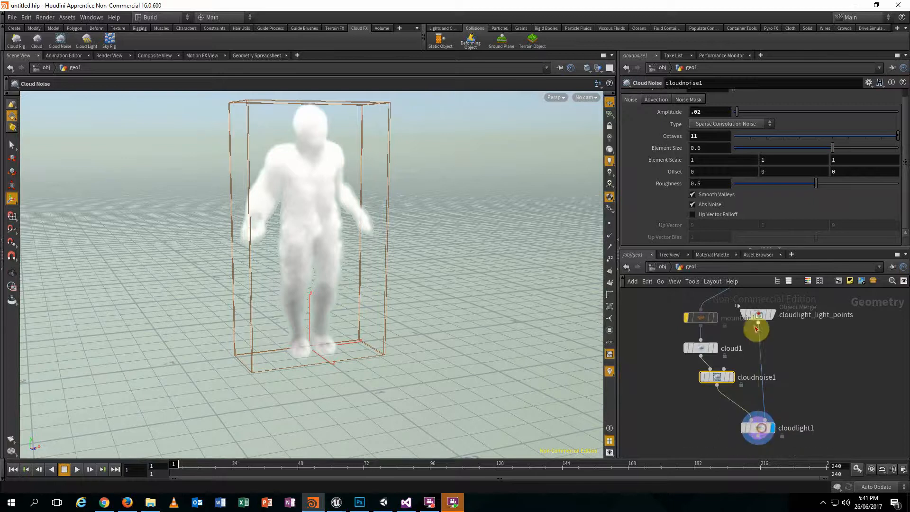
Spread out the network by moving the light points and cloud light nodes aside and placing the sphere node beside the cloud noise node.
left_click_drag(756, 315, 781, 318)
middle_click_drag(748, 348, 737, 416)
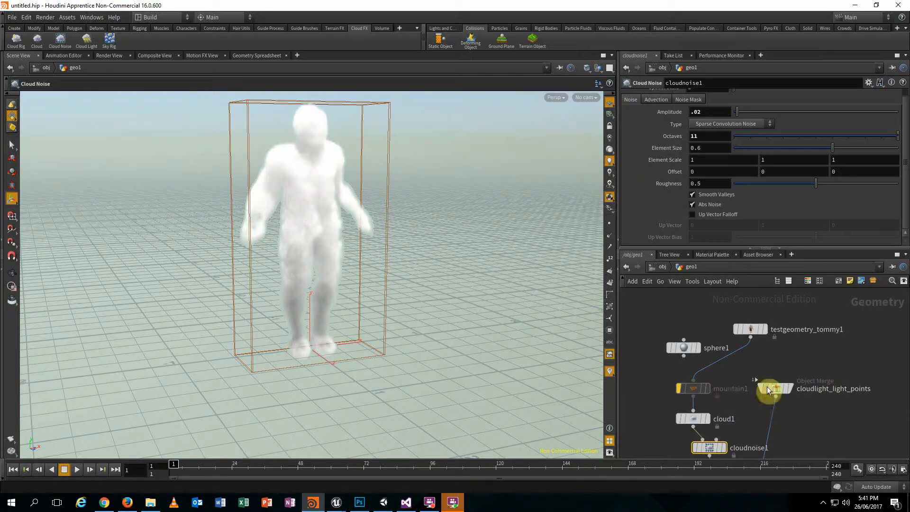
left_click_drag(777, 390, 786, 384)
mouse_move(690, 353)
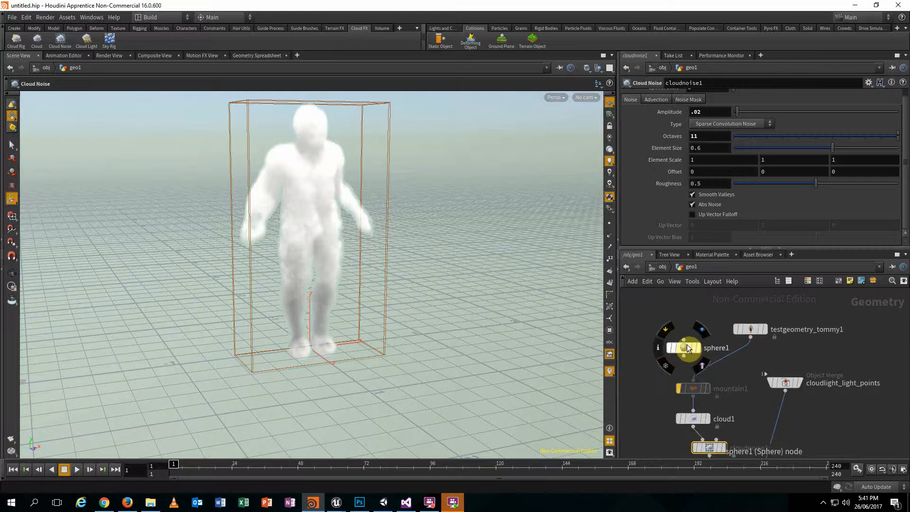
middle_click_drag(768, 396, 763, 318)
left_click_drag(747, 422, 782, 431)
middle_click_drag(768, 341, 762, 397)
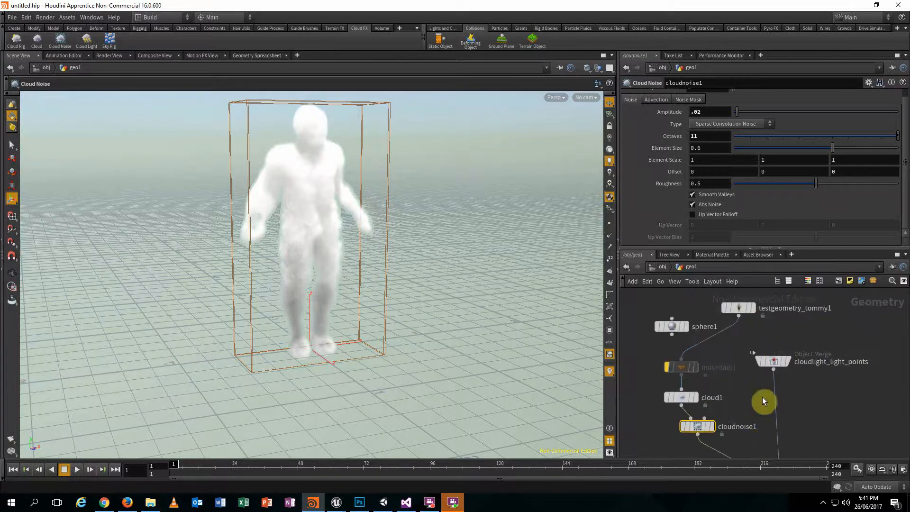
left_click_drag(777, 360, 795, 361)
left_click_drag(671, 326, 631, 427)
middle_click_drag(661, 394, 804, 328)
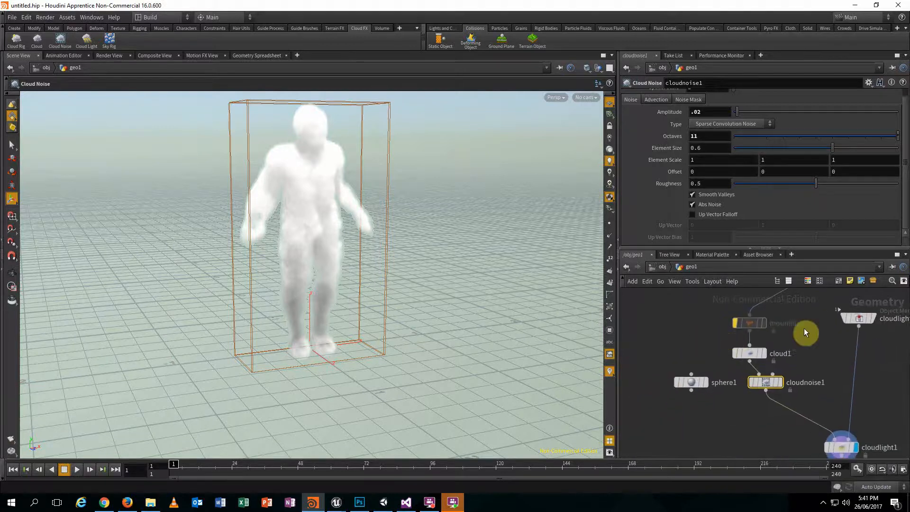
Add a Mountain node fed by the sphere and display its result.
left_click(690, 391)
key("Tab")
type("mo")
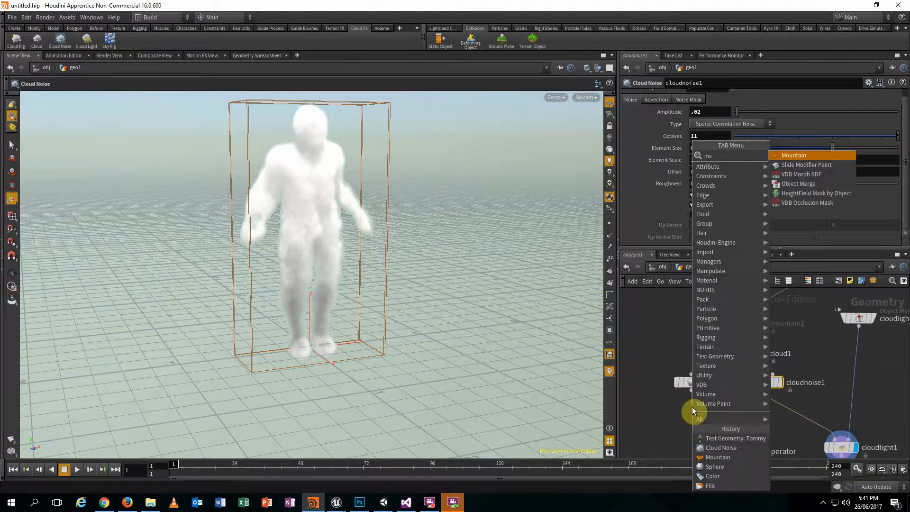
key("Return")
left_click(692, 407)
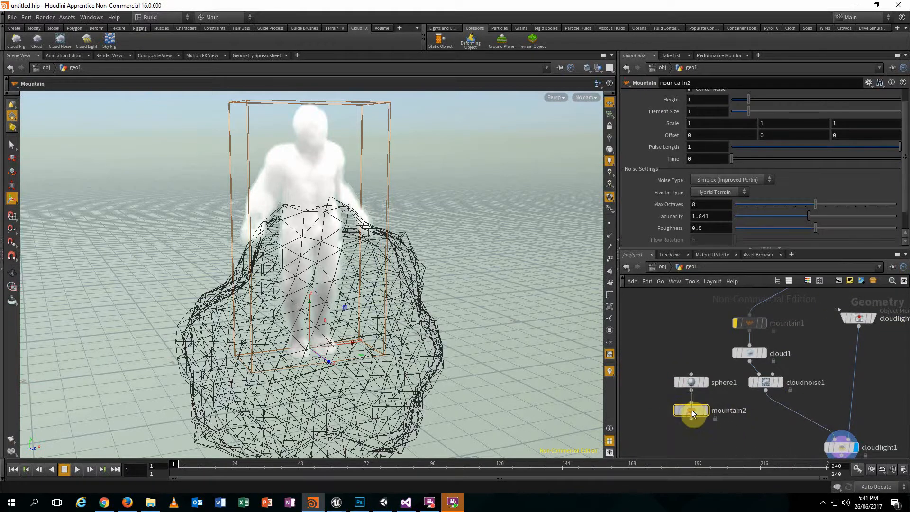
left_click(704, 410)
mouse_move(451, 351)
left_mouse_down("alt")
mouse_move(467, 313)
mouse_move(746, 382)
left_mouse_up("alt")
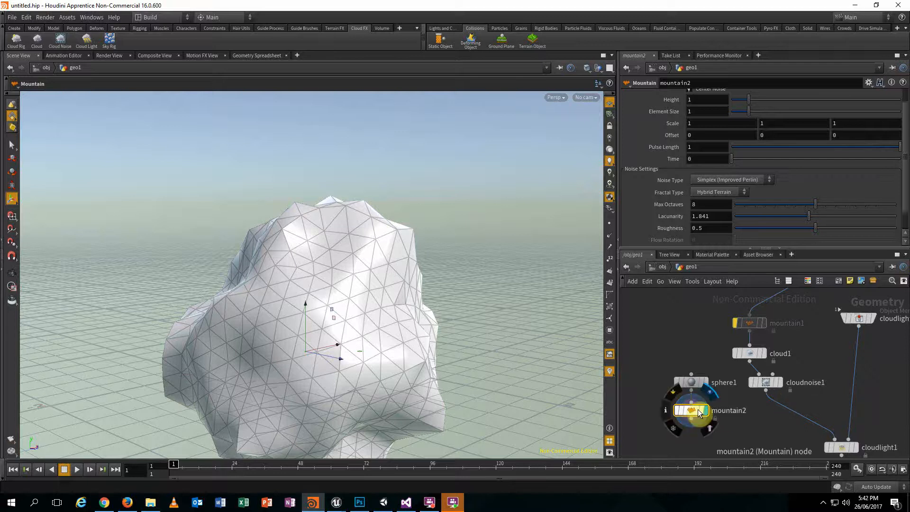
left_click_drag(695, 413, 696, 410)
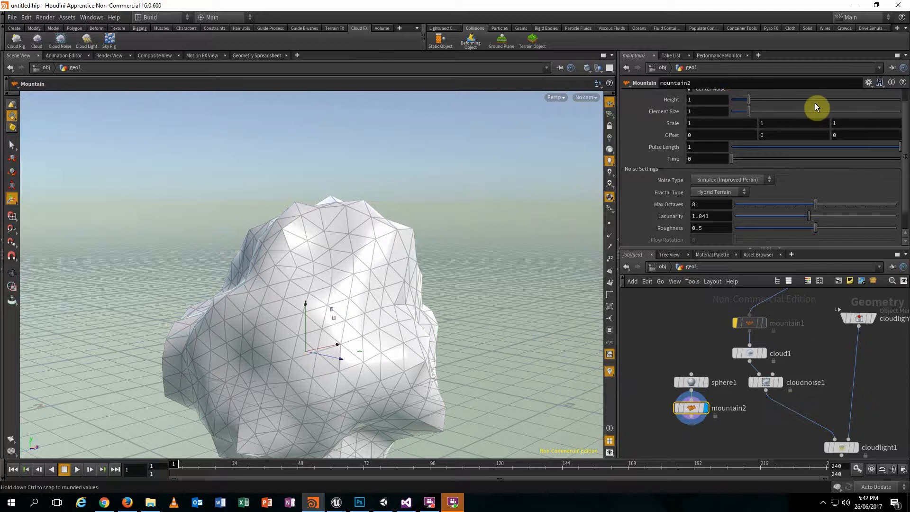
Set the new Mountain node's Height to 1.49 and Roughness to 0.2, and check the sphere's smoothed shape.
left_click_drag(751, 98, 757, 100)
left_click_drag(713, 228, 691, 228)
type("0.0")
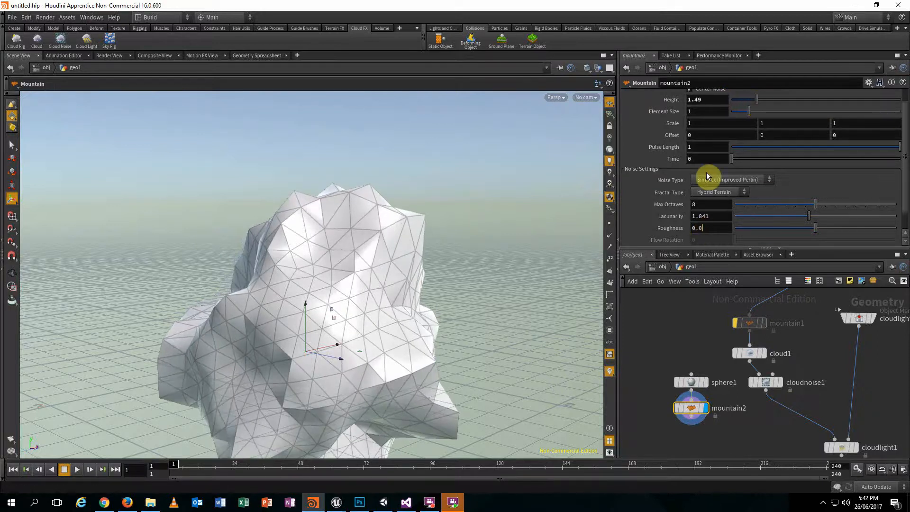
key("BackSpace")
type("2")
key("Return")
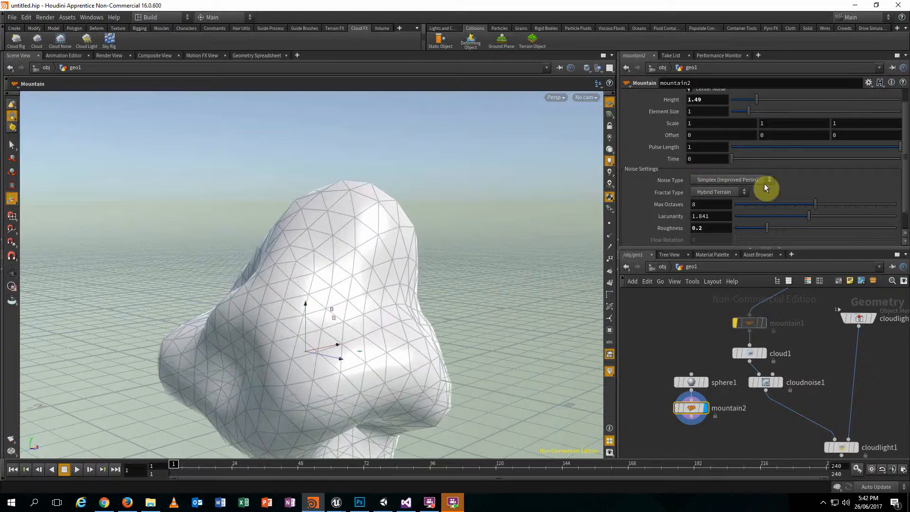
key("Escape")
left_click_drag(453, 349, 498, 298)
Add a Transform node directly below the sphere's Mountain node, connected to its output.
mouse_move(685, 413)
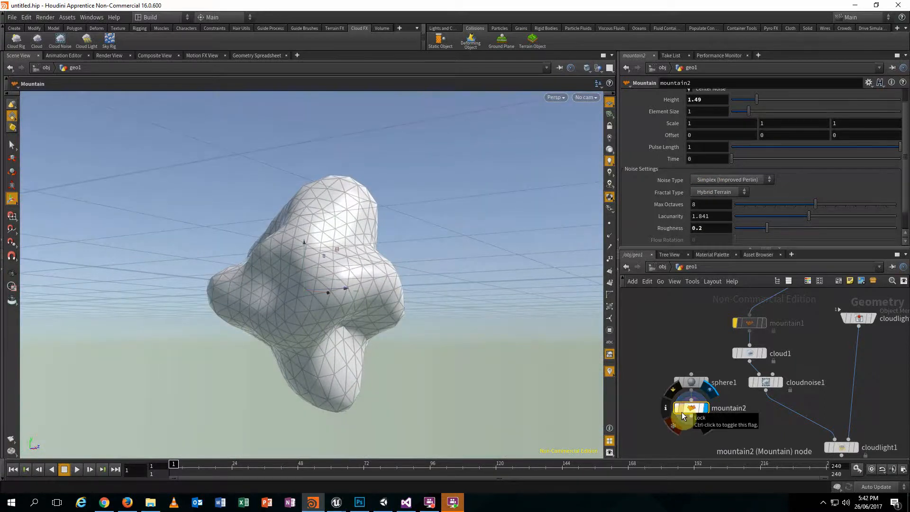
left_click_drag(688, 417, 692, 442)
left_click(693, 443)
type("t")
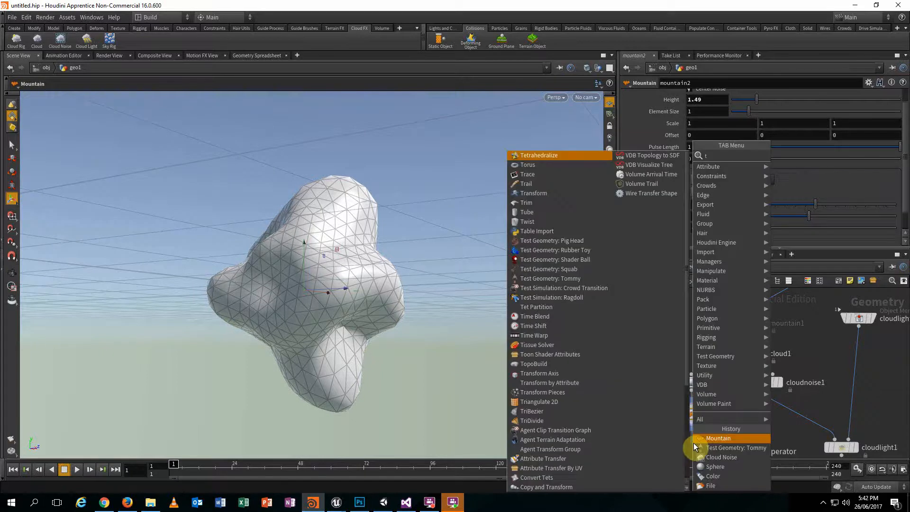
type("ran")
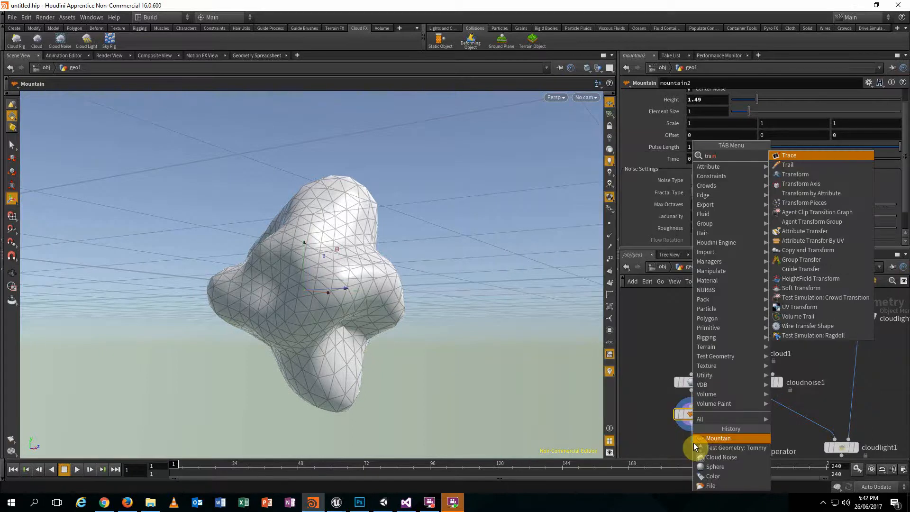
key("Down")
key("Down")
key("Return")
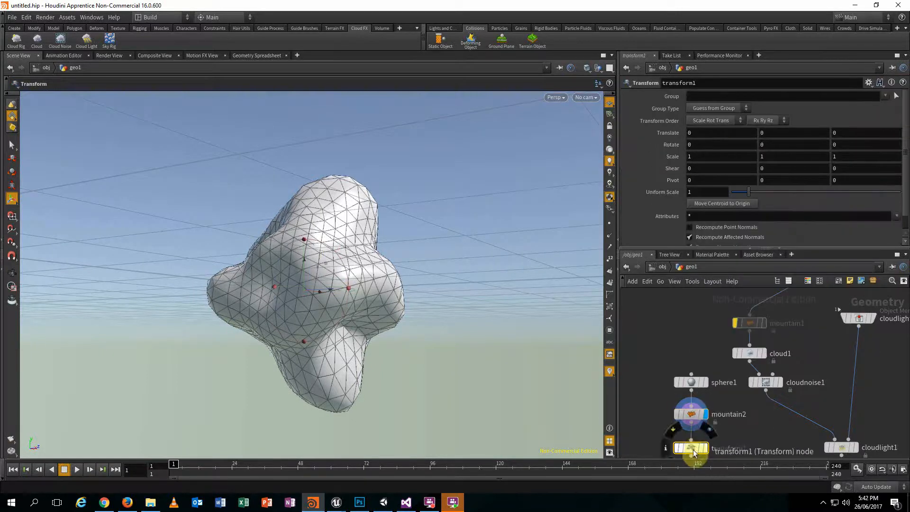
left_click(695, 444)
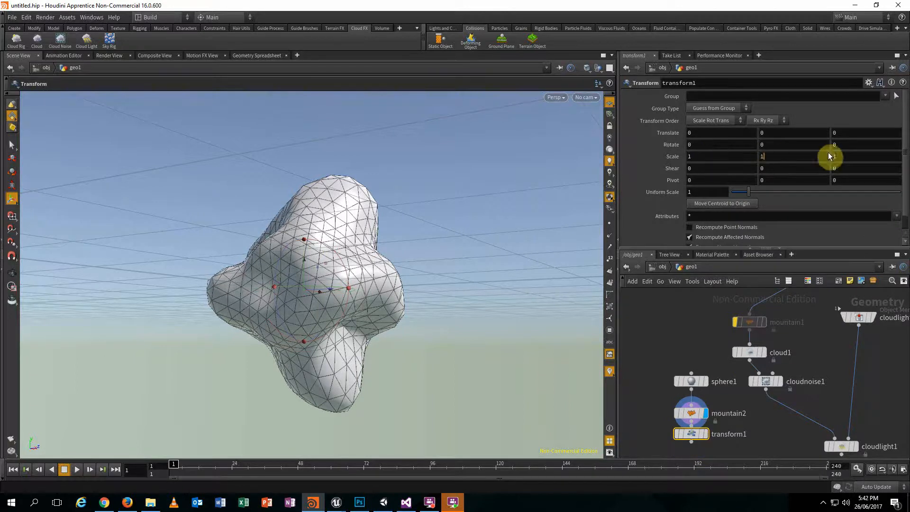
Flatten the deformed sphere by setting the Transform's Y scale to 0.6, and display the result.
left_click(200, 416)
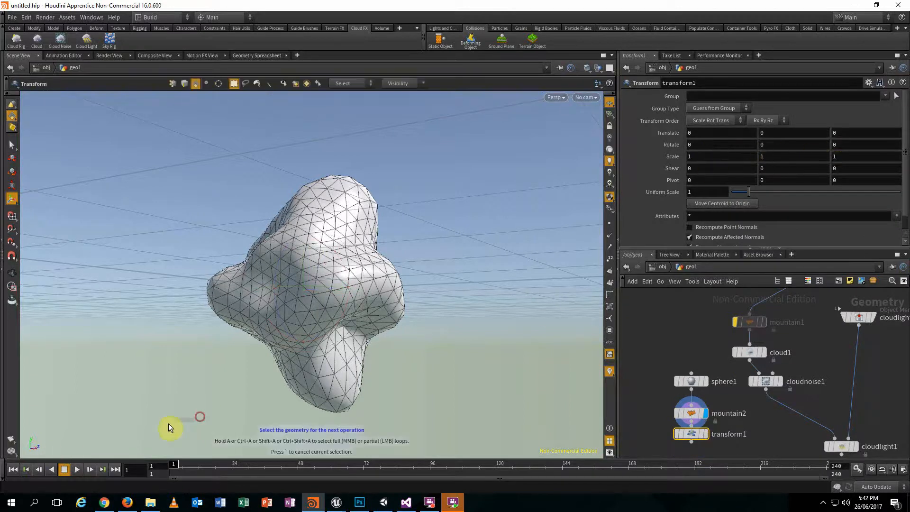
middle_click_drag(257, 371, 229, 386, "alt")
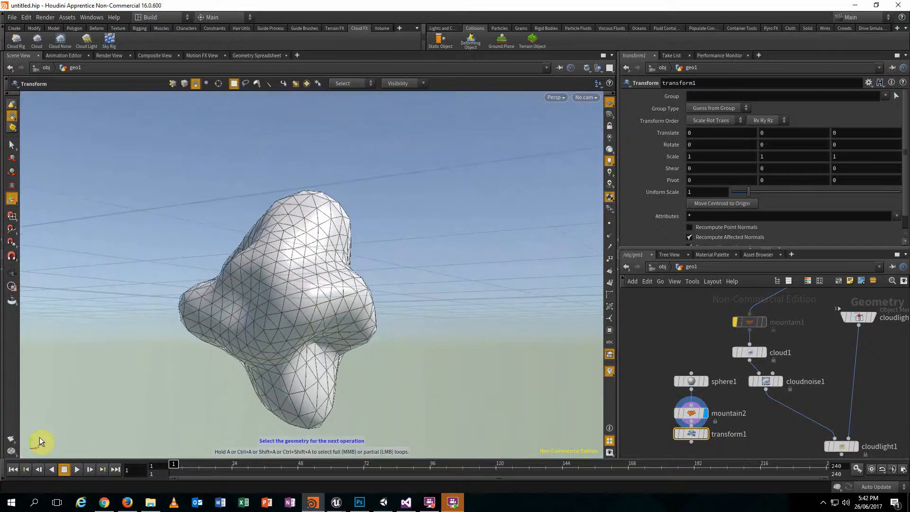
middle_click_drag(780, 156, 803, 152)
left_click(706, 439)
left_click_drag(443, 374, 476, 374, "alt")
scroll(772, 401, "down", 2)
middle_click_drag(739, 431, 724, 398)
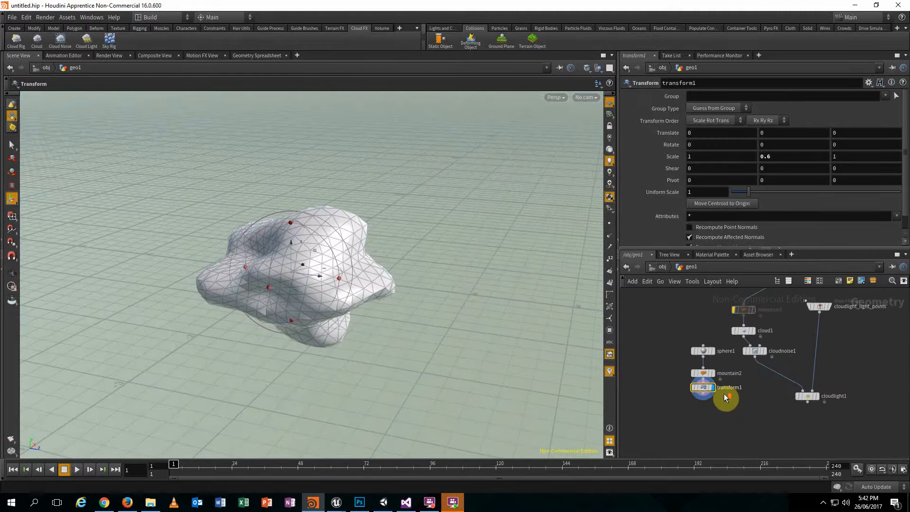
Convert the flattened sphere to a volume with a Cloud node connected below the Transform node.
scroll(724, 398, "up", 2)
left_click_drag(694, 393, 696, 415)
key("Tab")
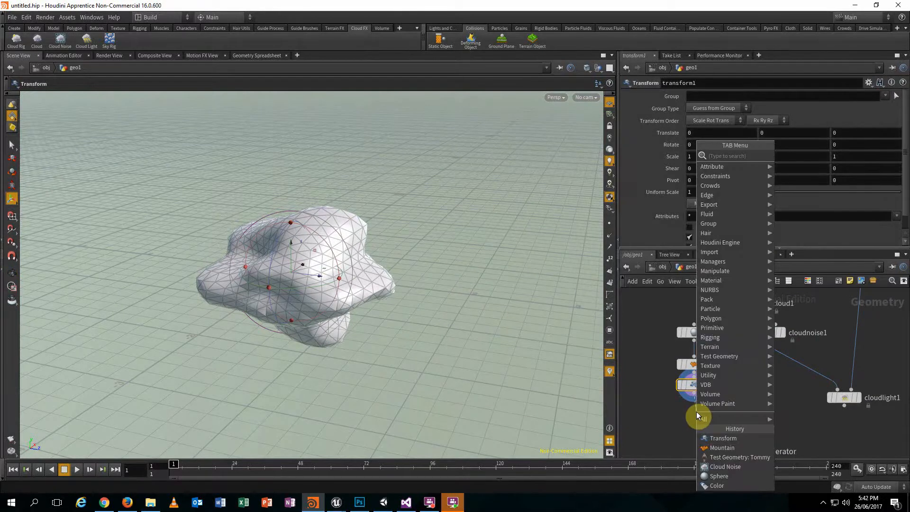
type("cloud")
key("Return")
left_click(695, 412)
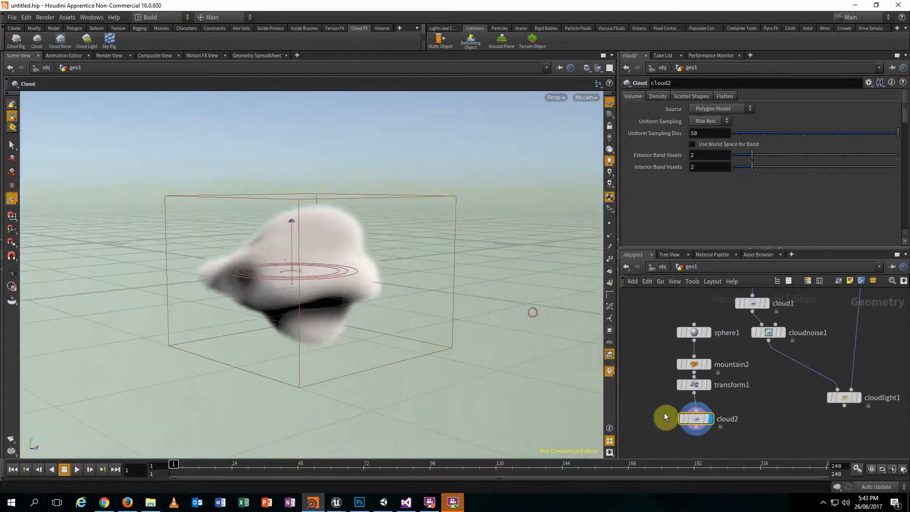
mouse_move(695, 421)
left_mouse_down()
mouse_move(693, 410)
mouse_move(692, 430)
left_mouse_up()
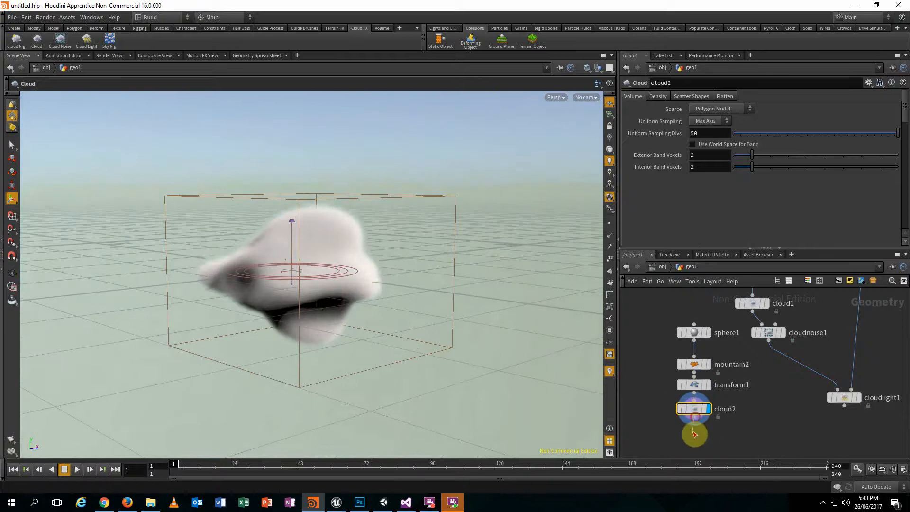
Add a Cloud Noise node after the sphere's Cloud node and display the noisy cloud.
key("Tab")
type("clou")
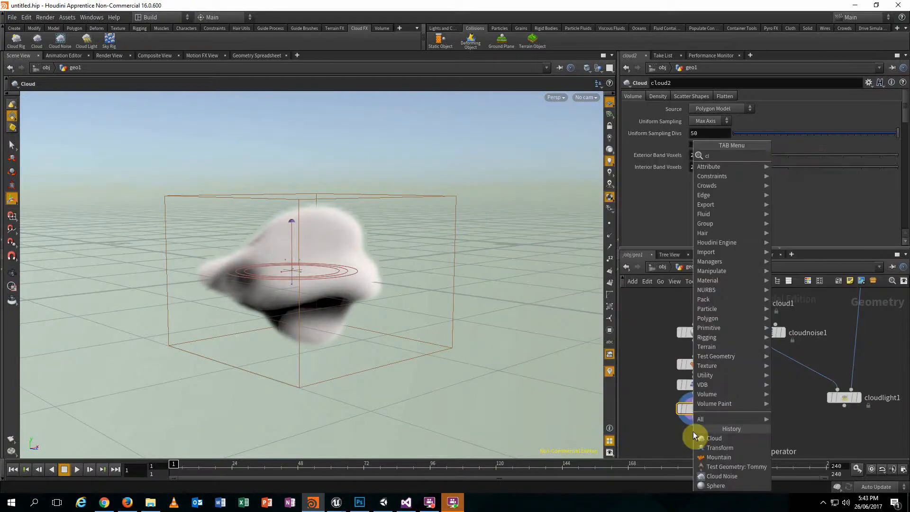
key("Down")
key("Down")
key("Return")
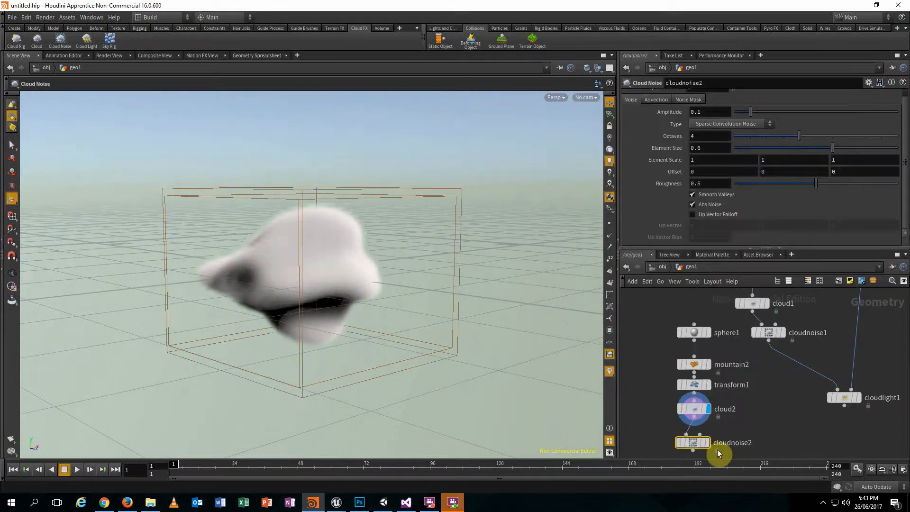
left_click(703, 439)
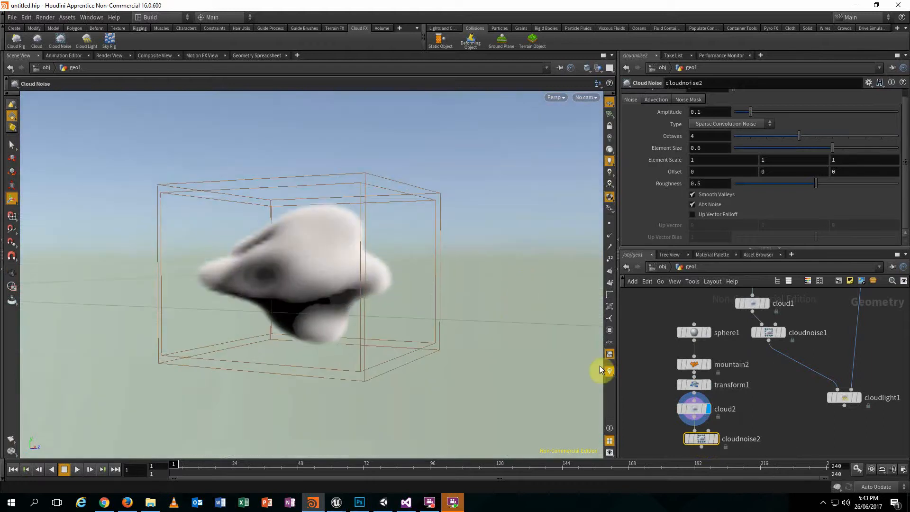
left_click(714, 438)
key("Escape")
left_click_drag(444, 250, 452, 296)
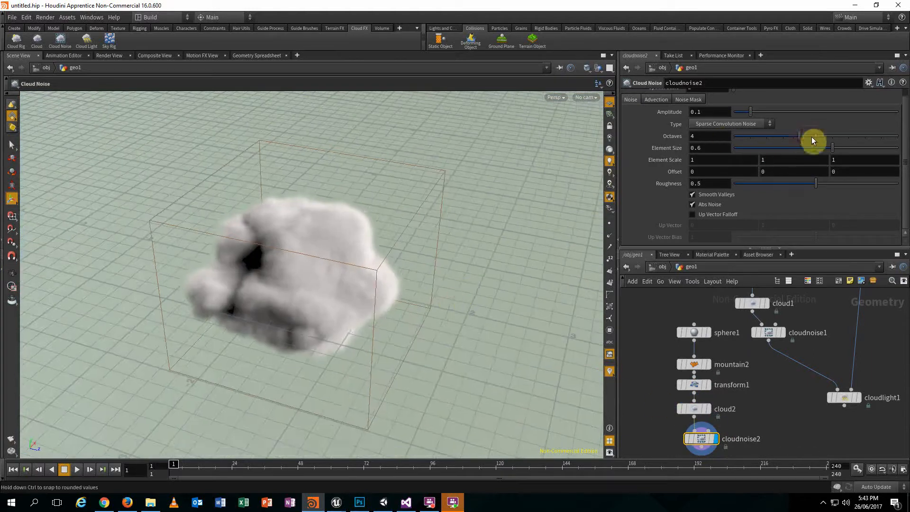
Set the sphere cloud's noise Octaves to 5 and Amplitude to .175, and inspect the cloud.
mouse_move(811, 140)
left_mouse_down()
mouse_move(835, 145)
mouse_move(819, 141)
left_mouse_up()
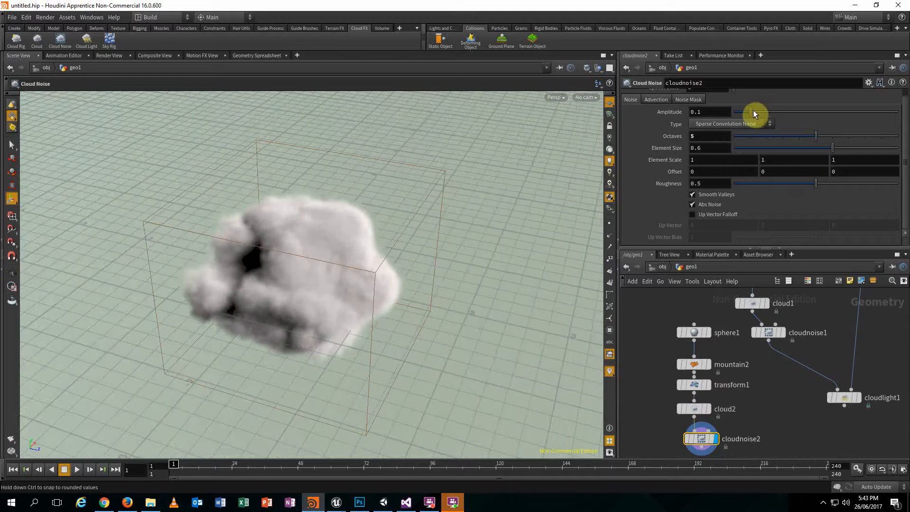
left_click_drag(752, 110, 671, 111)
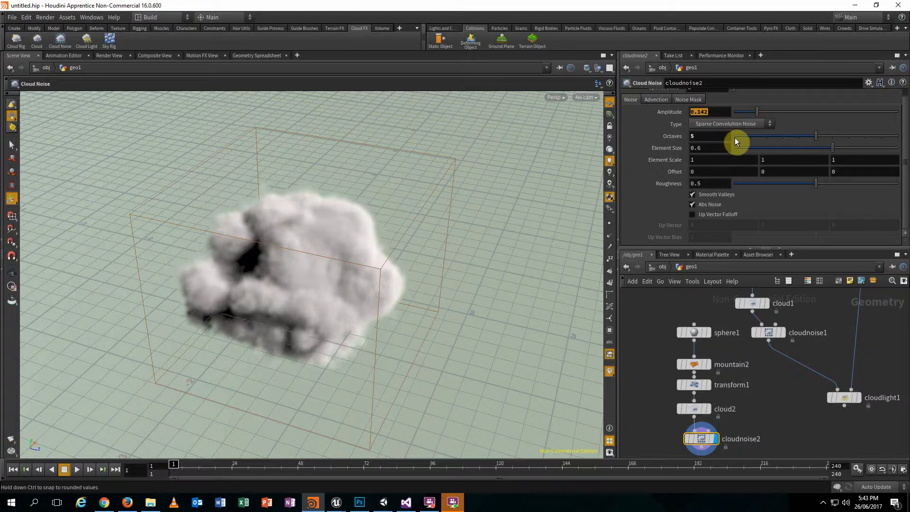
type(".175")
key("Return")
key("Escape")
left_click_drag(479, 258, 326, 233)
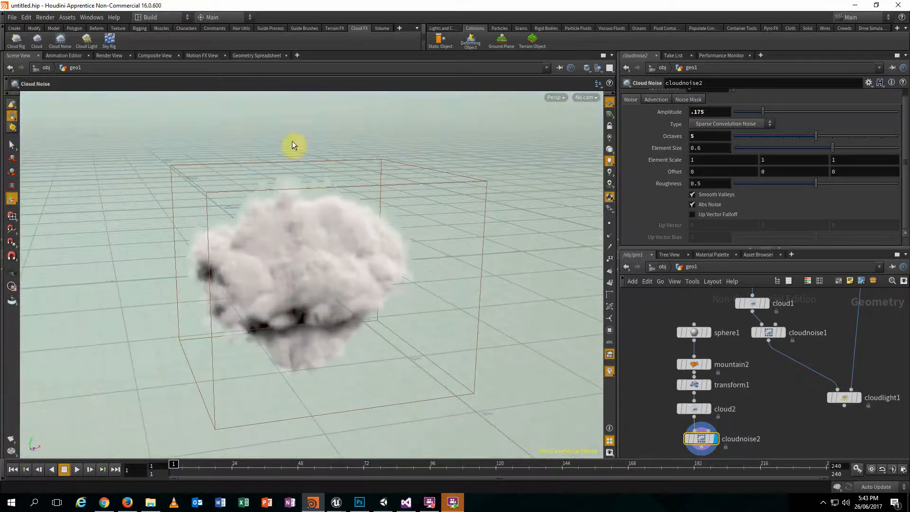
Reposition the sphere's Cloud Noise node and move the whole sphere cloud branch alongside the character branch.
middle_click_drag(711, 437, 651, 423)
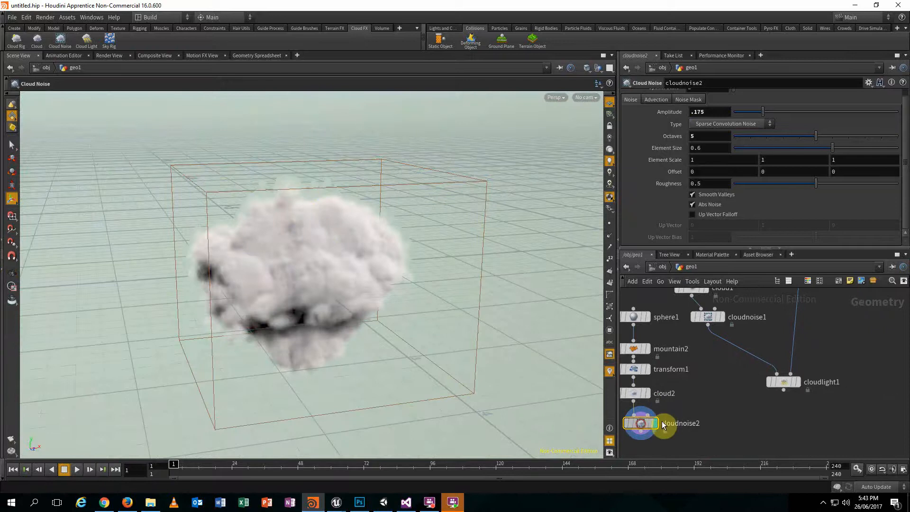
left_click_drag(641, 424, 667, 420)
middle_click_drag(688, 402, 735, 415)
left_click_drag(680, 416, 717, 431)
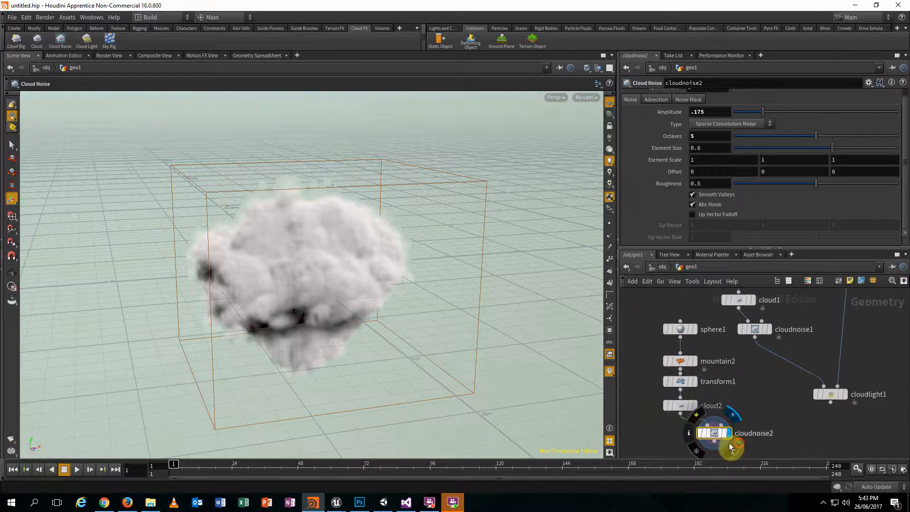
left_click_drag(639, 306, 720, 466)
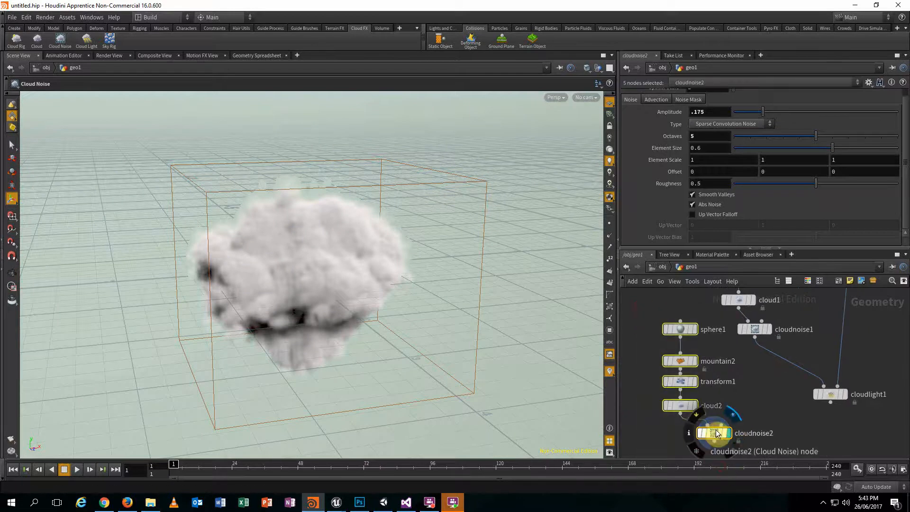
left_click_drag(713, 430, 699, 382)
middle_click_drag(793, 380, 778, 401)
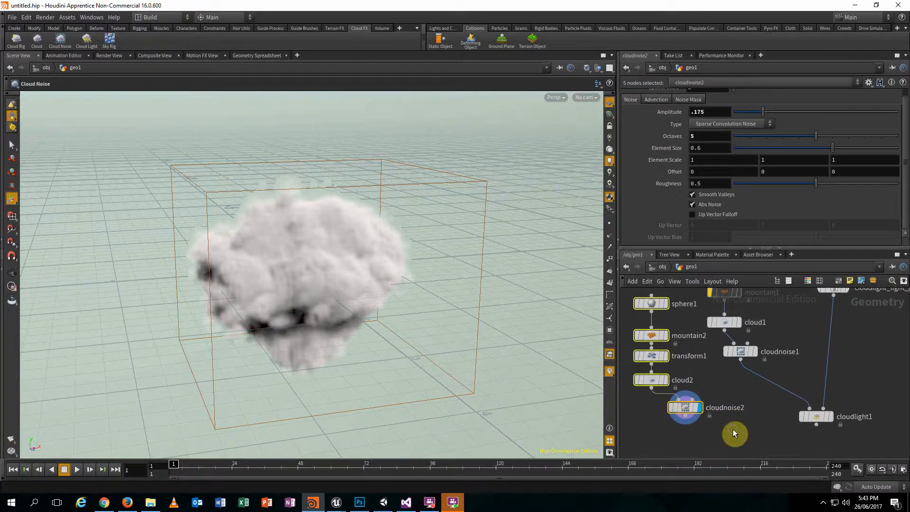
Add a Volume Merge node below both branches and connect the character's cloud noise output to its second input.
key("Tab")
type("volume mer")
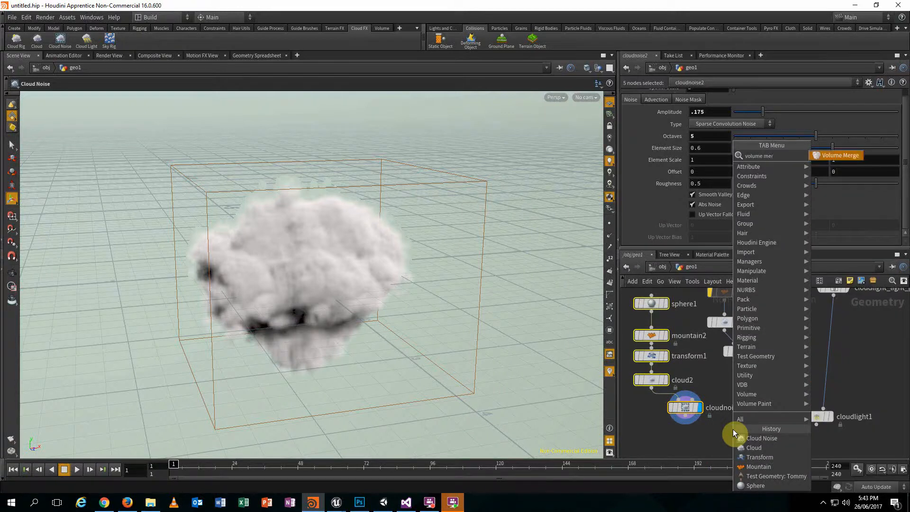
key("Return")
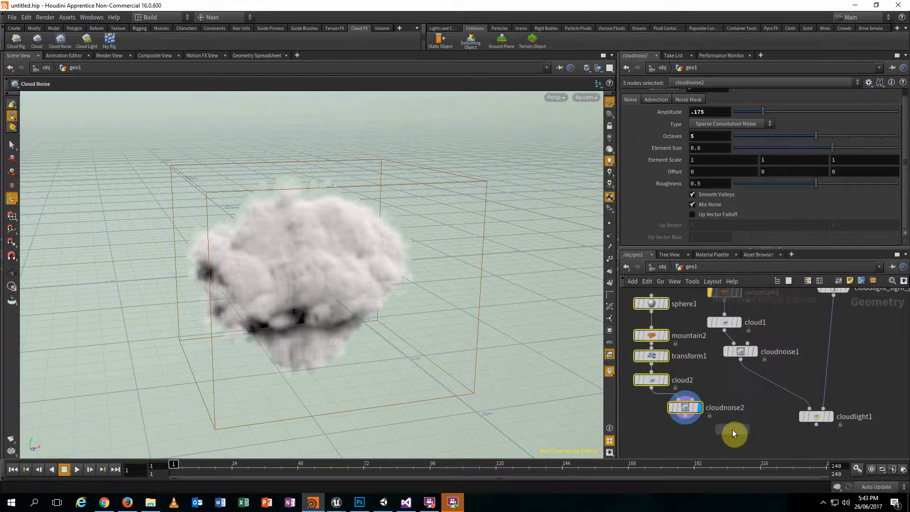
left_click(768, 437)
left_click_drag(765, 428, 739, 361)
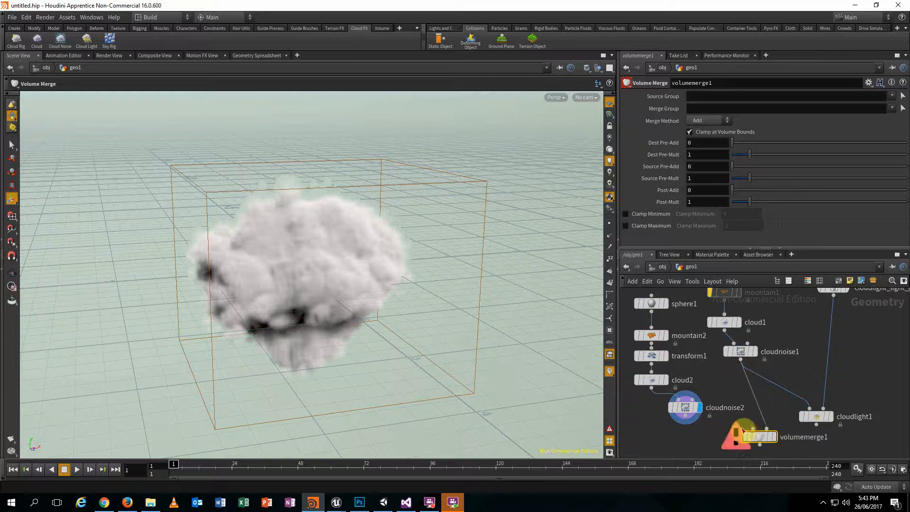
Connect the sphere's cloud noise output to the Volume Merge node's first input, display the merge, and inspect the cloud.
left_click_drag(752, 428, 685, 416)
left_click(773, 437)
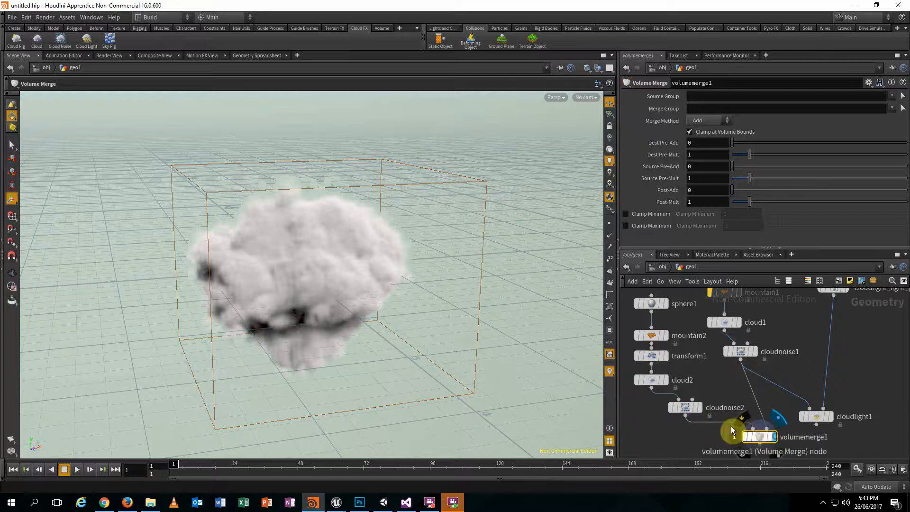
left_click_drag(459, 329, 544, 322, "alt")
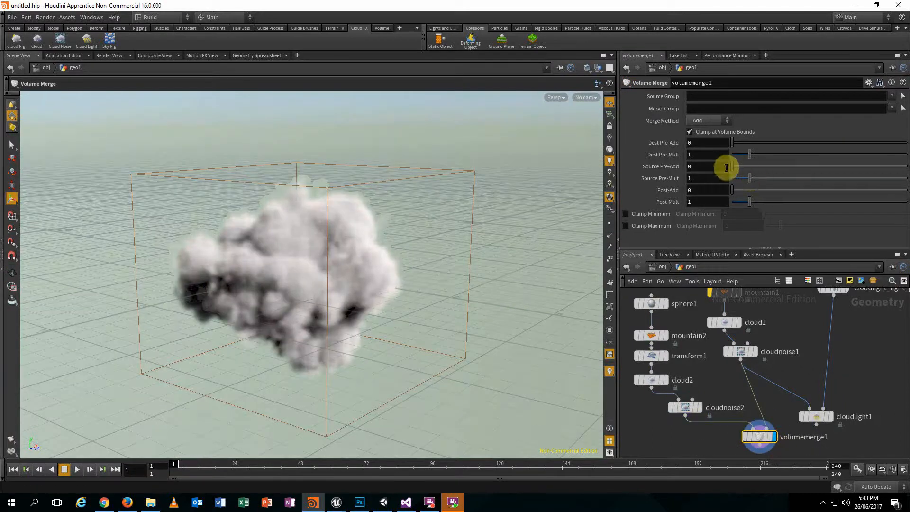
Try a Post-Mult of 1.82 on the Volume Merge, reset it to 1, and move the node slightly lower.
left_click_drag(750, 201, 765, 201)
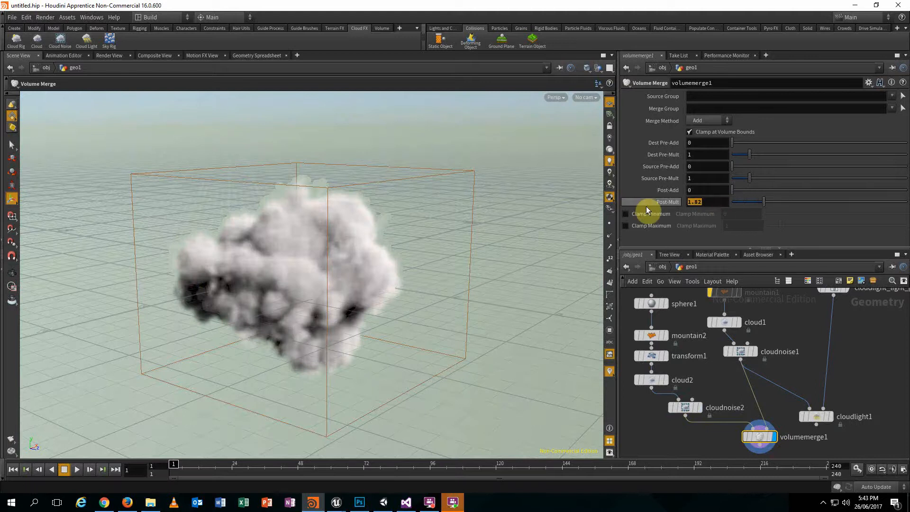
left_click_drag(703, 199, 650, 198)
type("1")
key("Return")
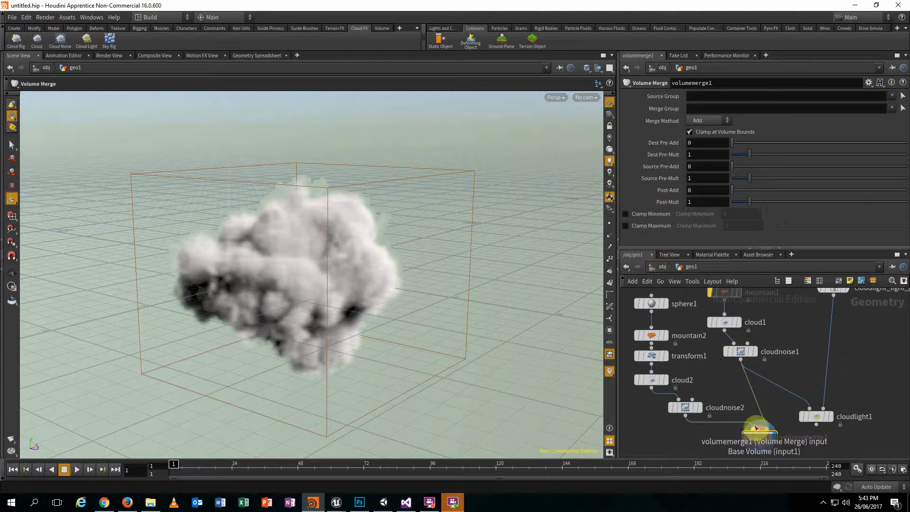
left_click_drag(760, 434, 759, 446)
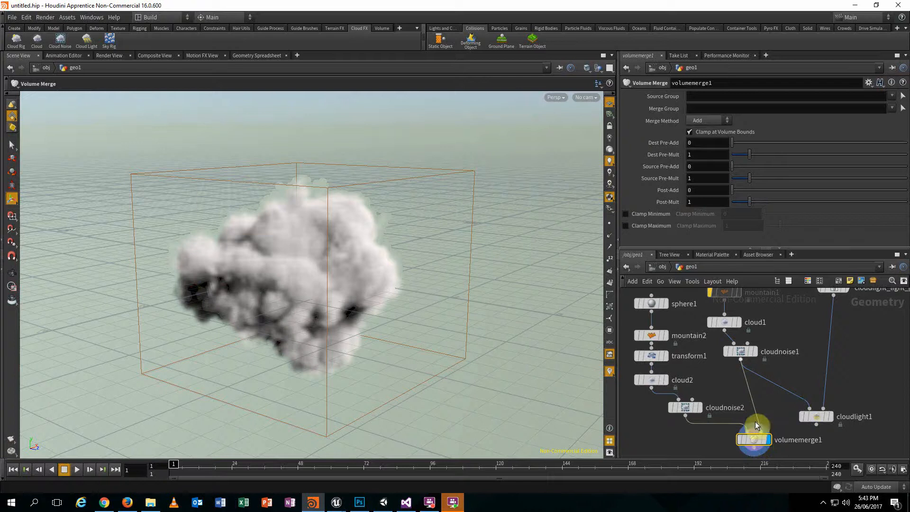
Try the Copy and Multiply merge methods on the Volume Merge and restore Add.
left_click(700, 120)
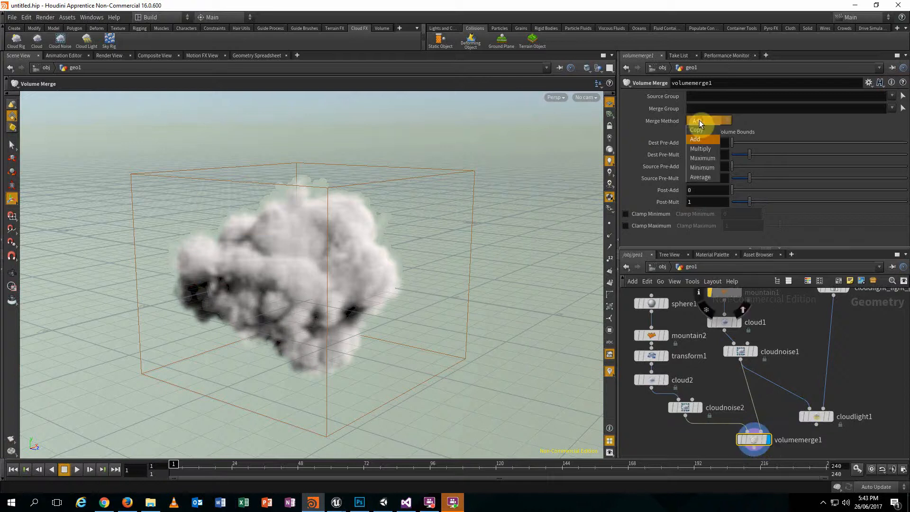
left_click(706, 137)
left_click(708, 121)
left_click(707, 129)
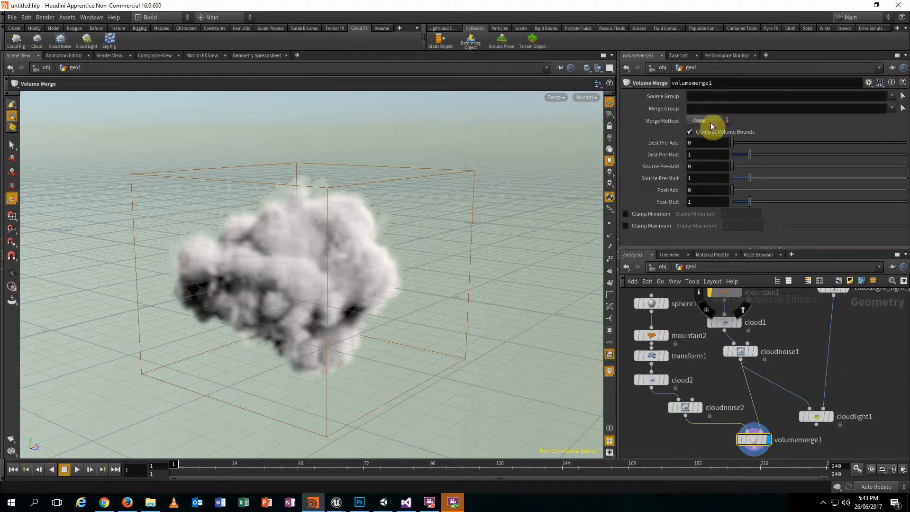
left_click(710, 122)
left_click(701, 149)
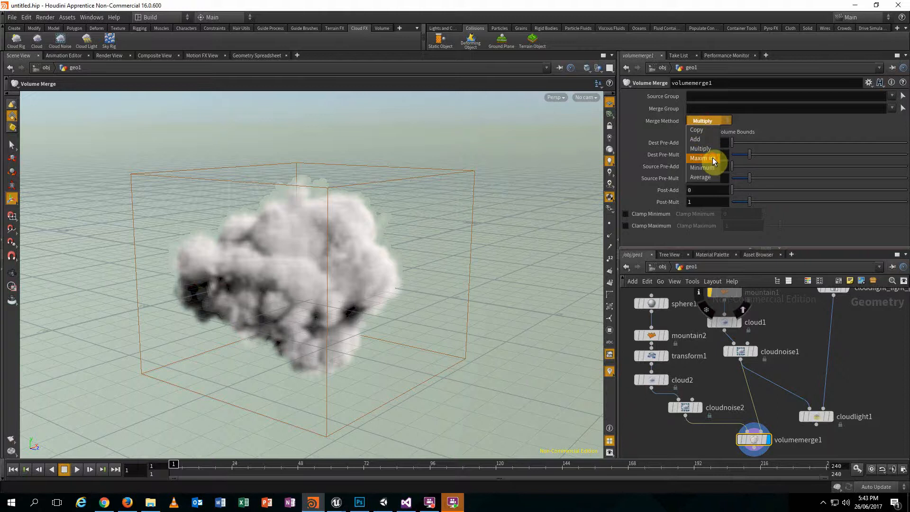
left_click(712, 120)
left_click(712, 120)
left_click(706, 139)
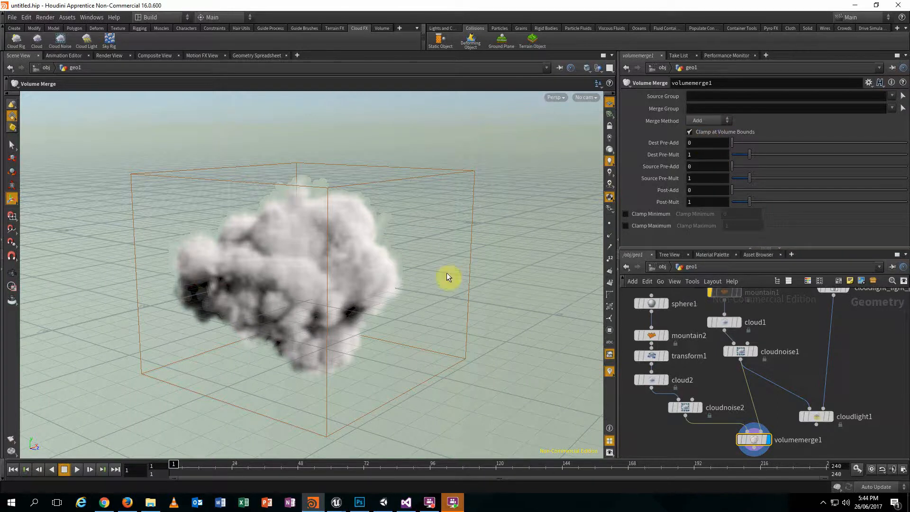
Display the character's and the sphere's cloud noise outputs in turn to compare the two clouds and their bounding boxes.
left_click(753, 350)
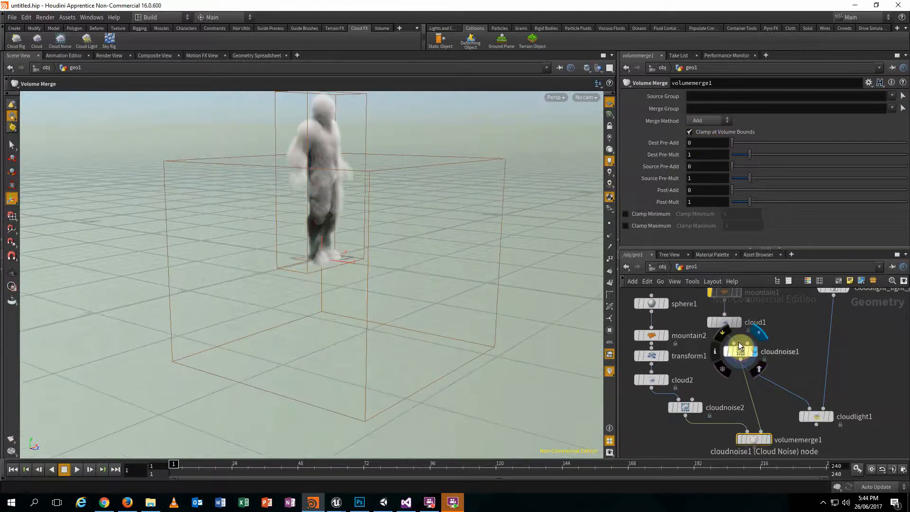
left_click_drag(569, 305, 487, 283, "alt")
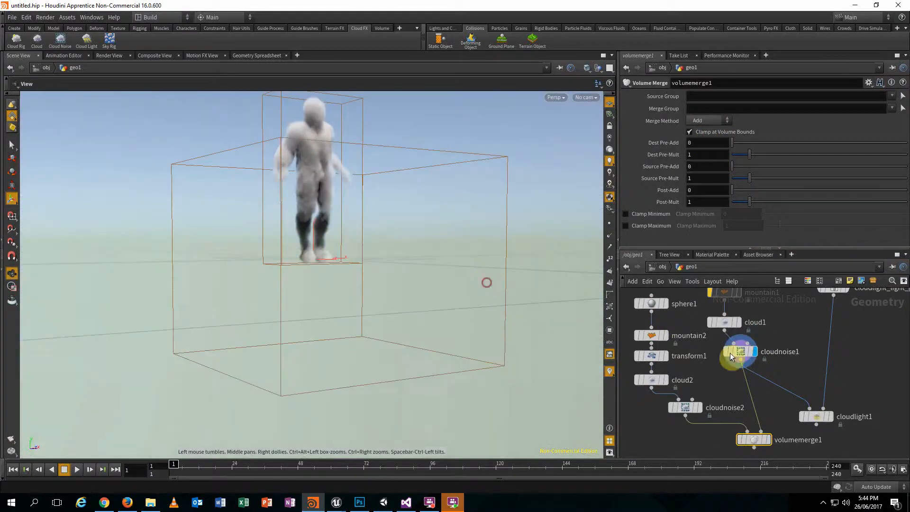
left_click(701, 417)
mouse_move(368, 265)
left_mouse_down()
mouse_move(409, 293)
mouse_move(369, 271)
left_mouse_up()
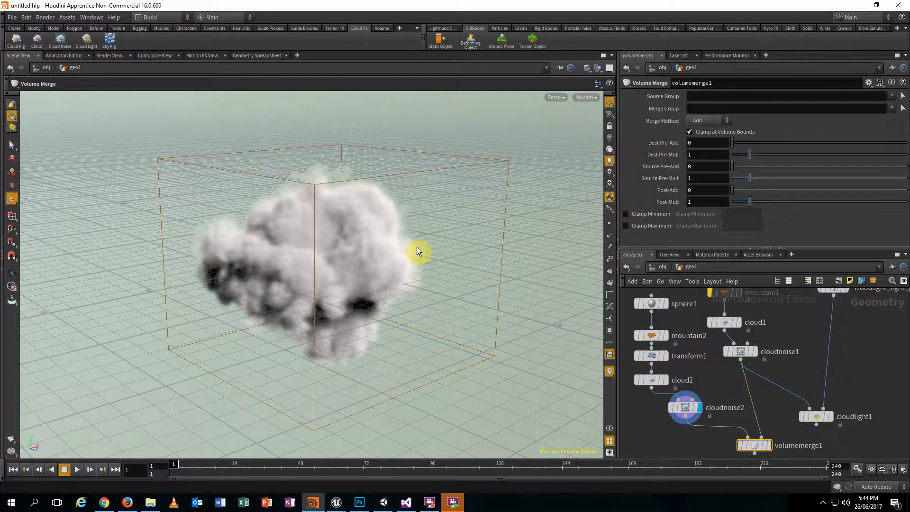
left_click(755, 354)
left_click_drag(303, 265, 357, 204)
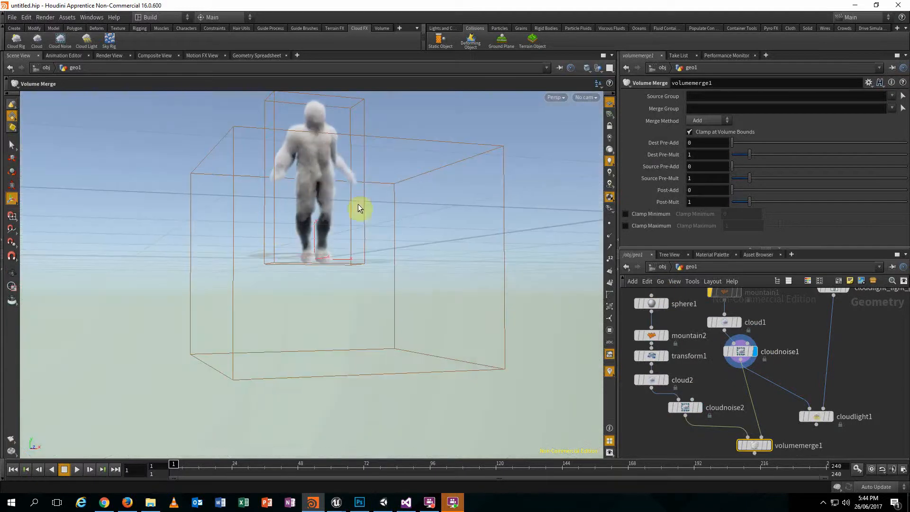
Display the Volume Merge result and lower its Dest Pre-Mult to 0.62 and Source Pre-Mult to 0.49.
left_click(672, 380)
middle_click_drag(692, 385, 722, 361)
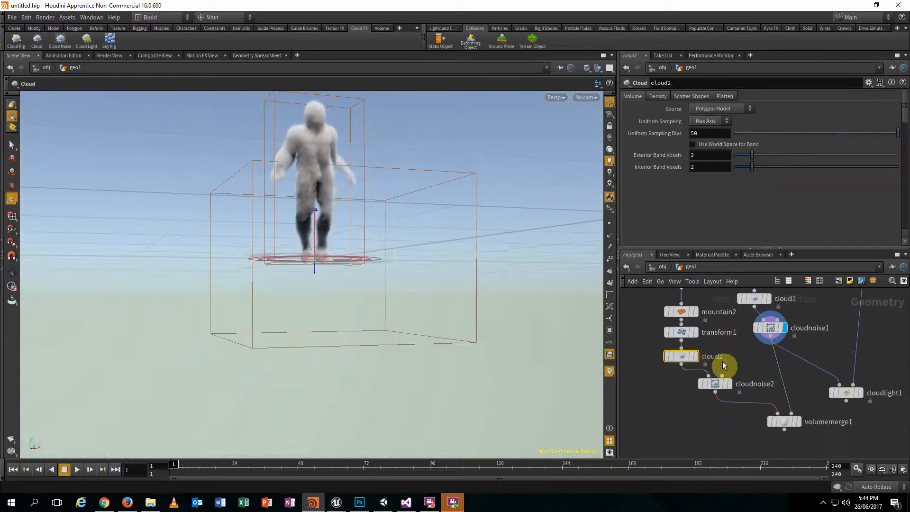
left_click(716, 389)
left_click(786, 423)
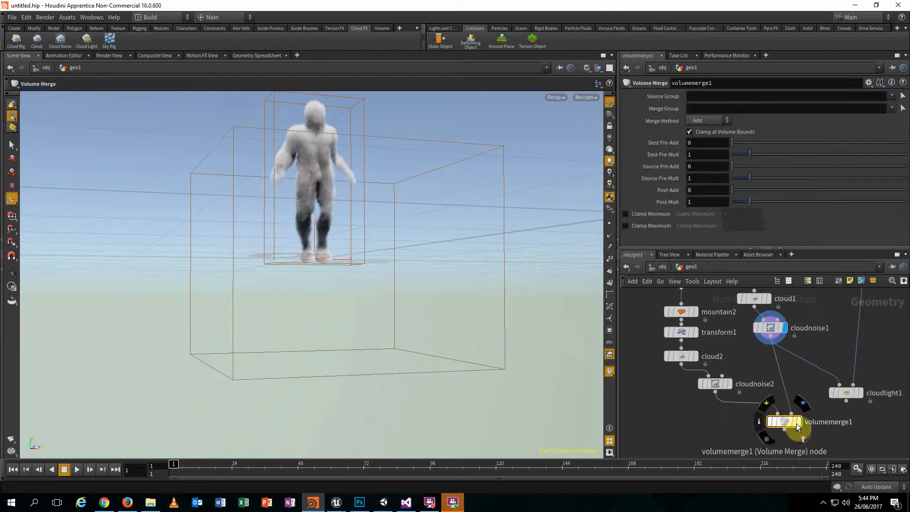
left_click(705, 120)
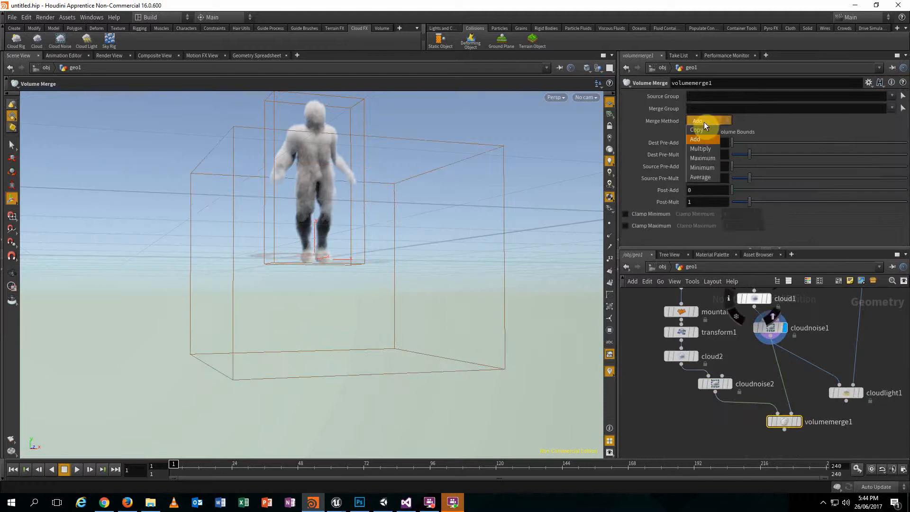
left_click(783, 425)
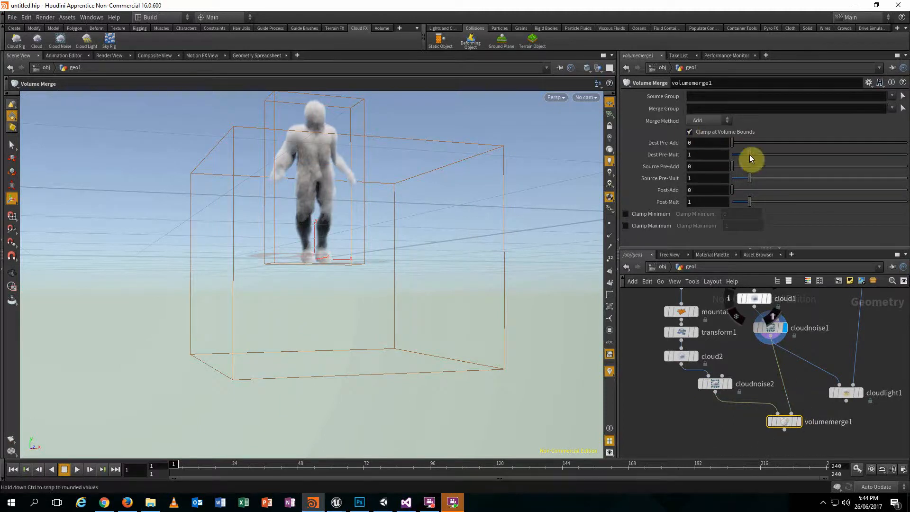
left_click(798, 421)
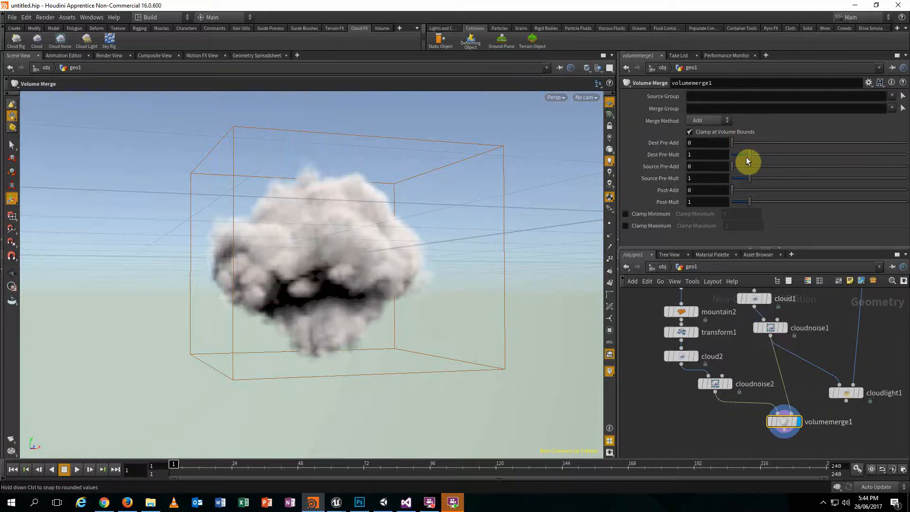
mouse_move(746, 159)
left_mouse_down()
mouse_move(729, 157)
mouse_move(743, 156)
left_mouse_up()
Delete the Volume Merge node from the network.
middle_click_drag(790, 394, 775, 395)
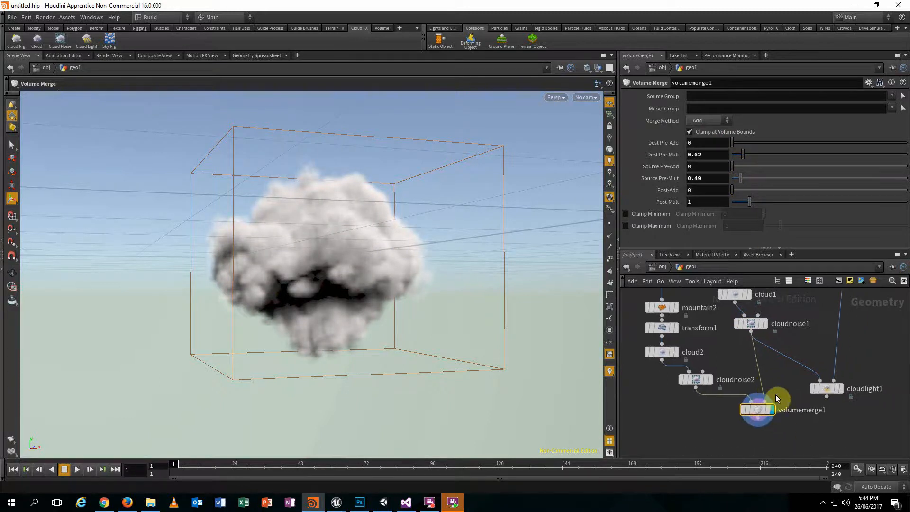
left_click_drag(802, 434, 731, 401)
key("Delete")
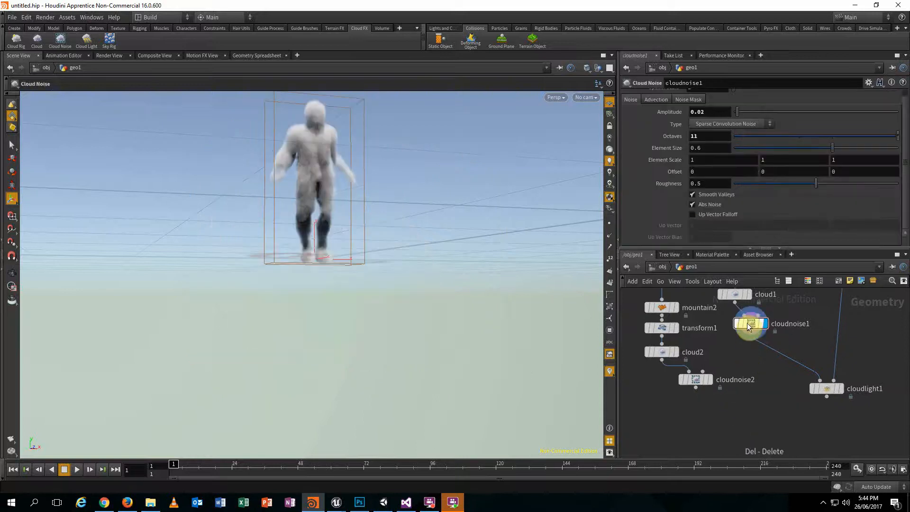
Add a Volume node fed by the character's cloud noise output and place it just below that node.
left_click(749, 331)
left_click(756, 391)
type("volume")
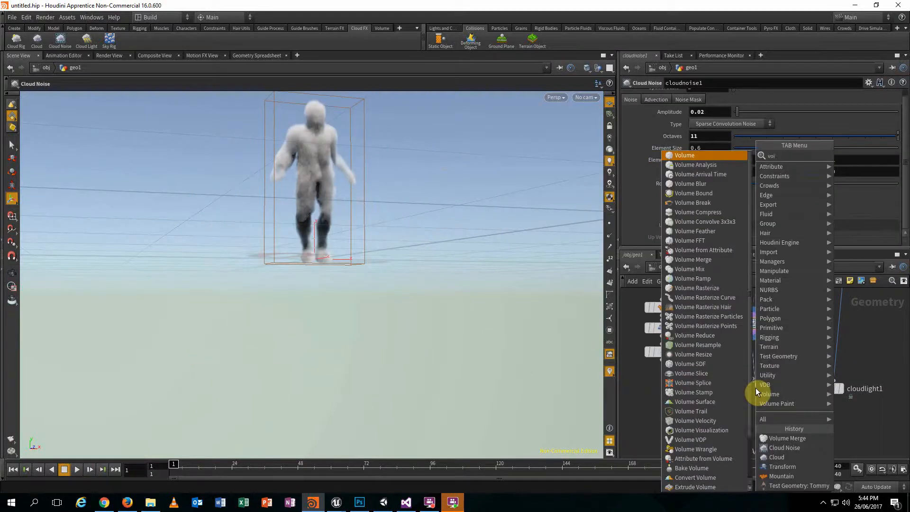
key("Down")
key("Down")
key("Up")
key("Up")
key("Return")
left_click_drag(756, 391, 758, 366)
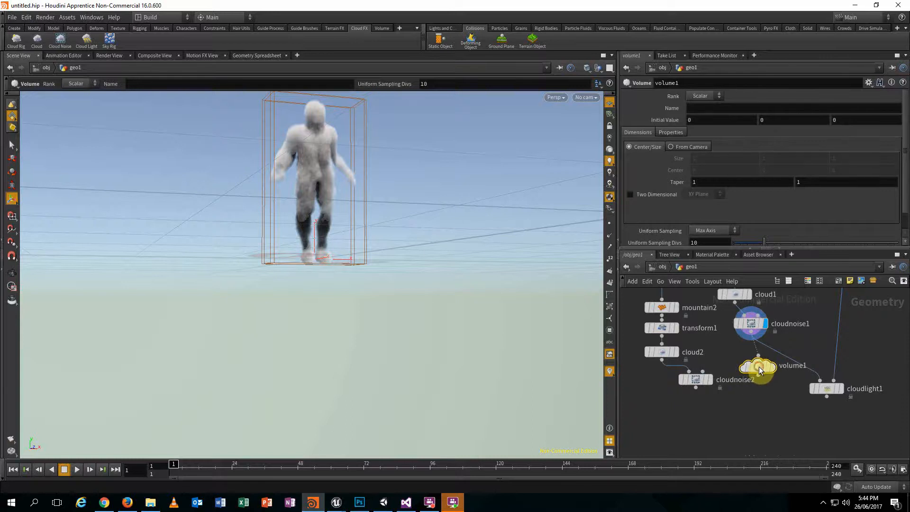
Add a second Volume node fed by the sphere's cloud noise output.
left_click(695, 393)
left_click(698, 408)
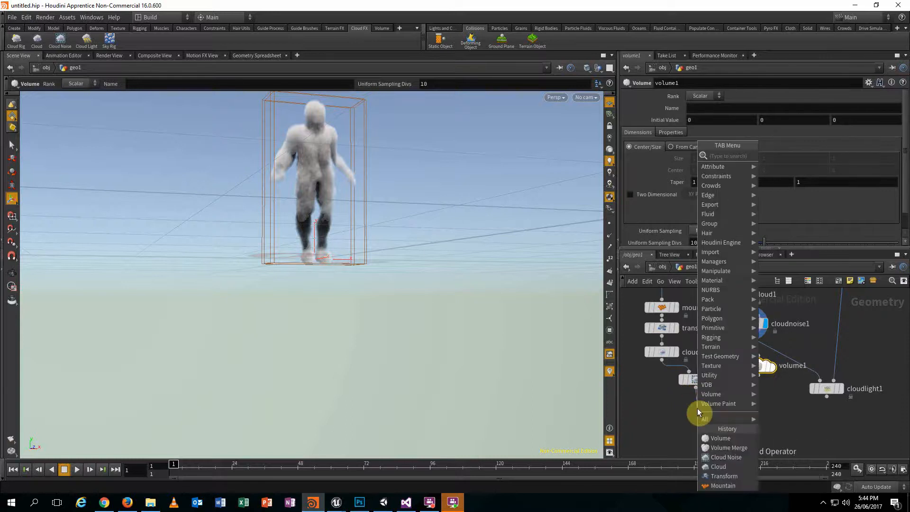
type("volu")
key("Return")
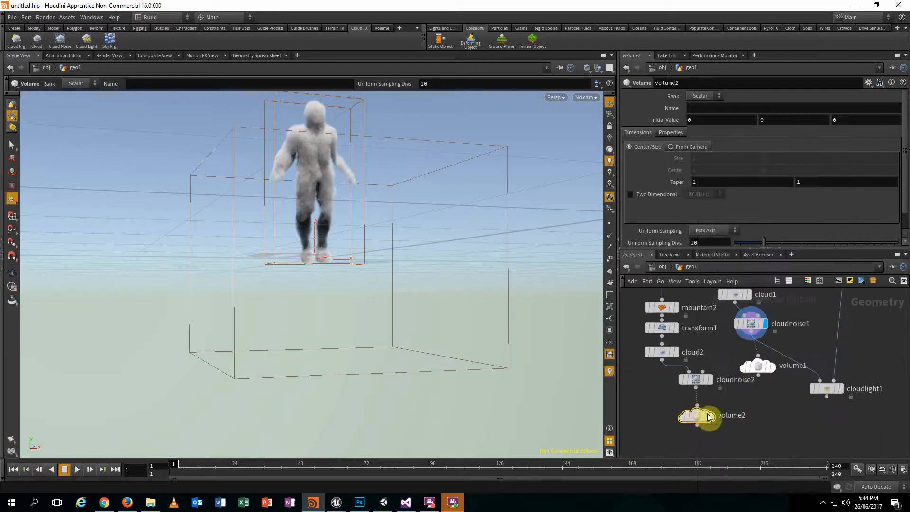
left_click(697, 411)
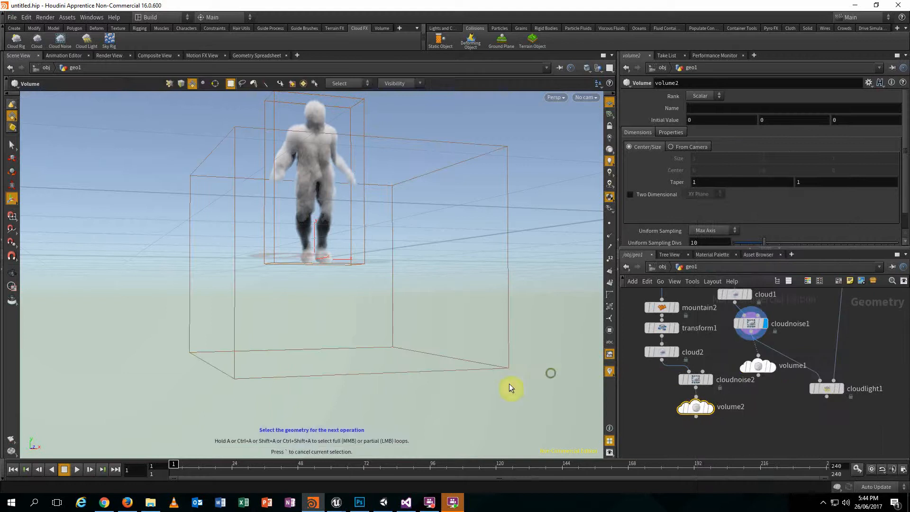
Display the two Volume nodes in turn to check their output, and delete both.
left_click(709, 409)
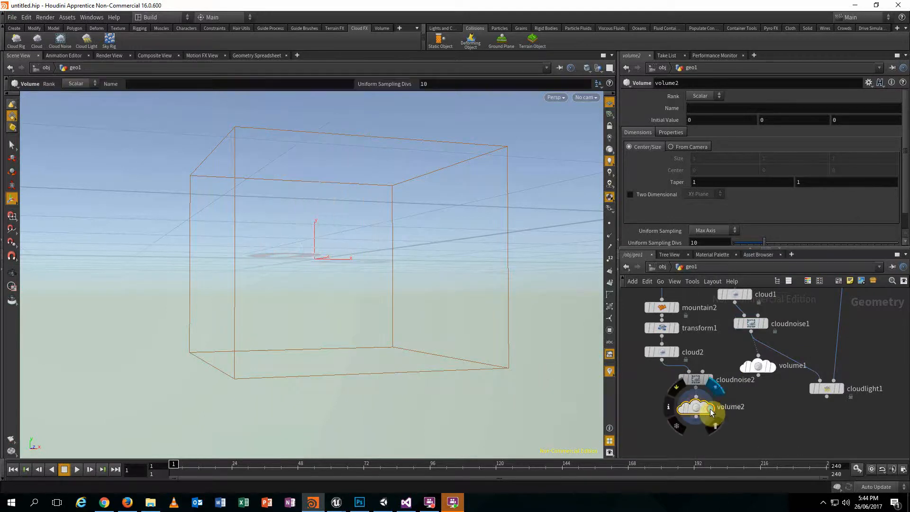
left_click(771, 368)
left_click_drag(465, 311, 466, 321, "alt")
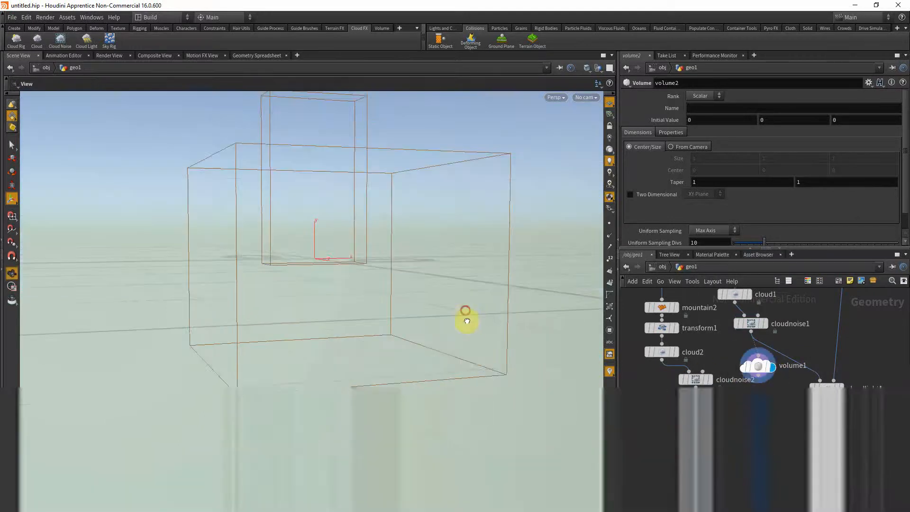
left_click(680, 408)
key("Delete")
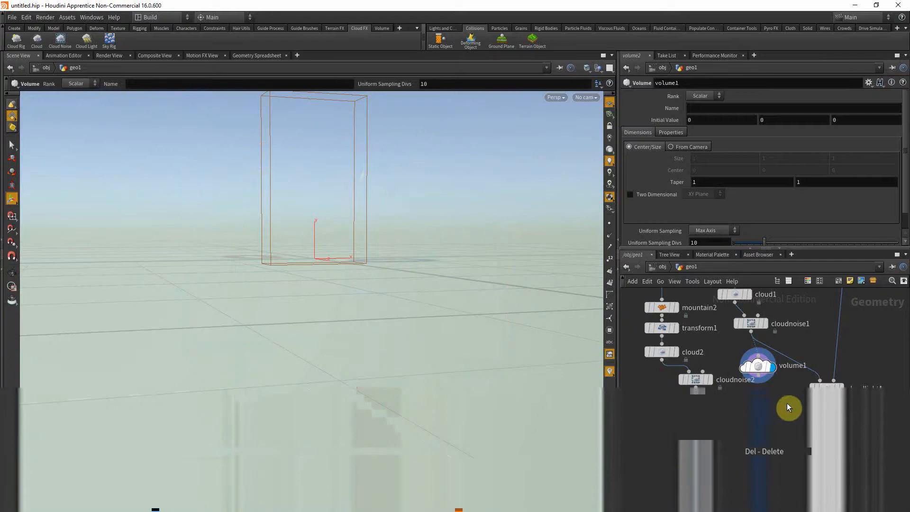
left_click_drag(784, 398, 747, 346)
key("Delete")
Try combining both cloud noise outputs with a Volume Mix node set to Add, and delete it.
left_click(751, 333)
key("Tab")
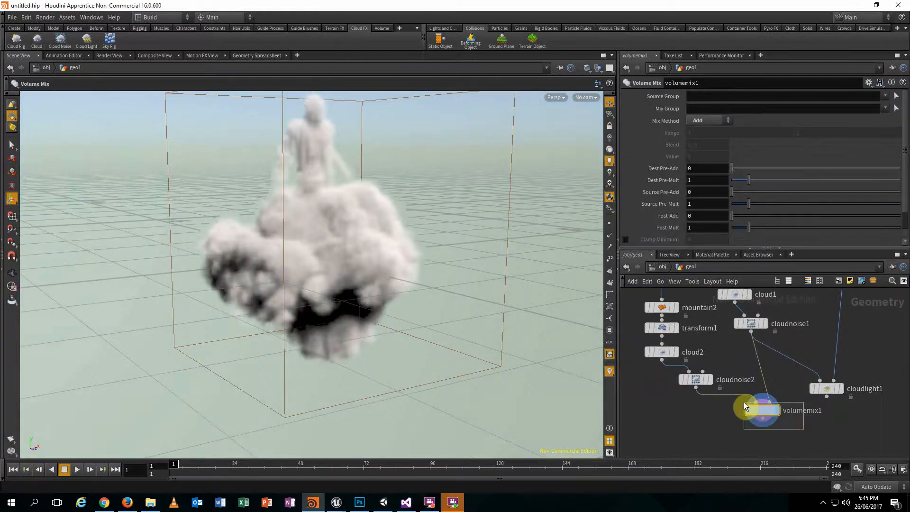
key("Delete")
Add a Volume Mix node below both branches, with the sphere's cloud noise as first input and the character's as second.
left_click_drag(750, 333, 749, 378)
key("Tab")
type("vol")
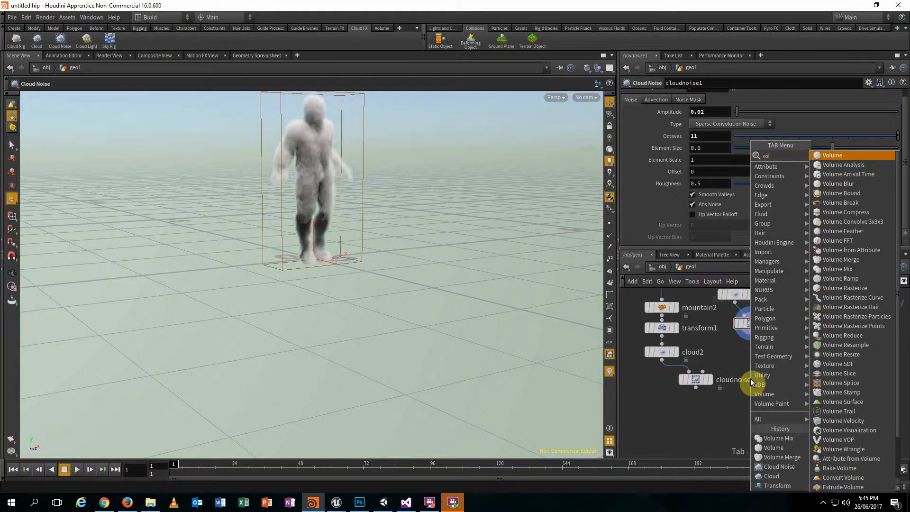
type(" mix")
key("Return")
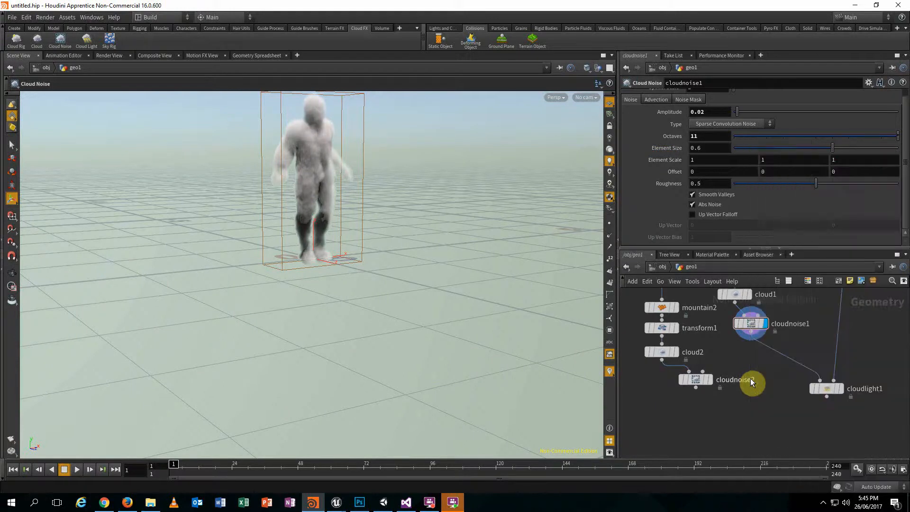
left_click_drag(751, 381, 751, 332)
Display the Volume Mix node, set its Mix Method to Add, and inspect the combined cloud.
left_click(769, 407)
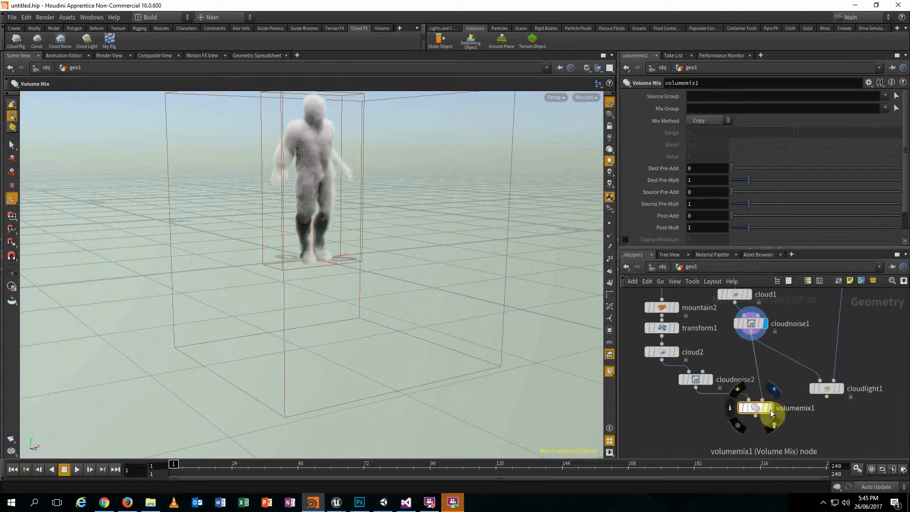
left_click(716, 119)
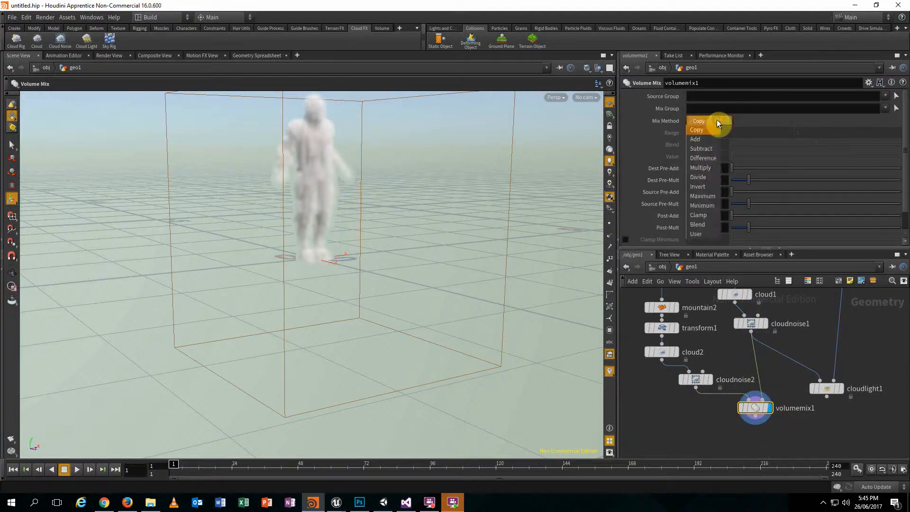
left_click(704, 141)
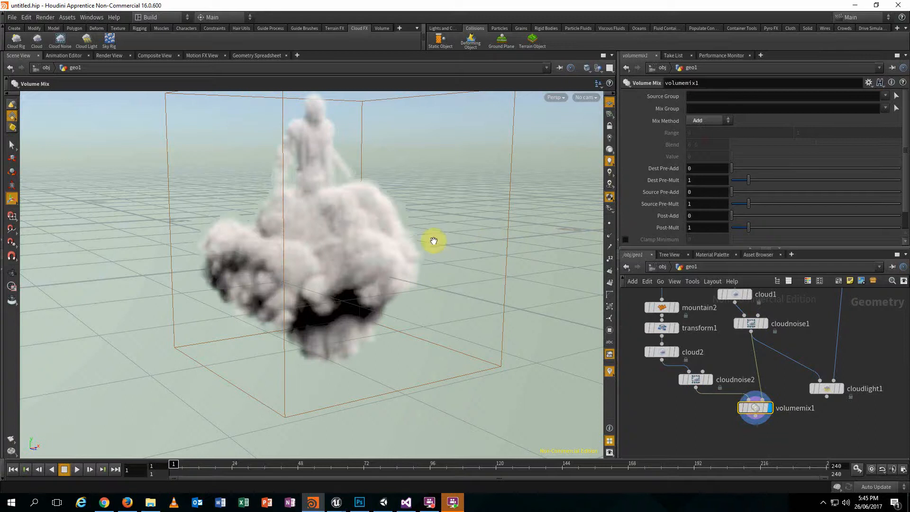
mouse_move(434, 239)
left_mouse_down("alt")
mouse_move(532, 211)
mouse_move(440, 253)
left_mouse_up("alt")
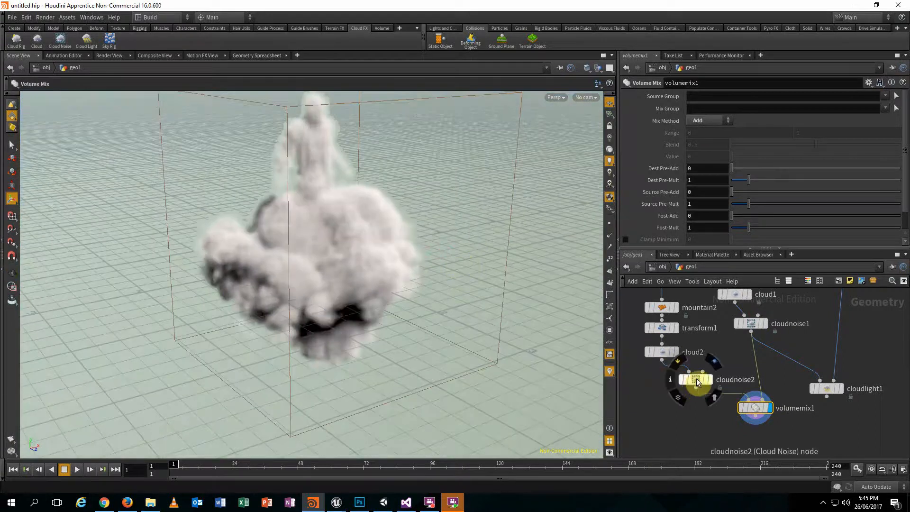
Set the sphere branch Transform's Y translation to -0.7, lowering the cloud beneath the character.
left_click(661, 328)
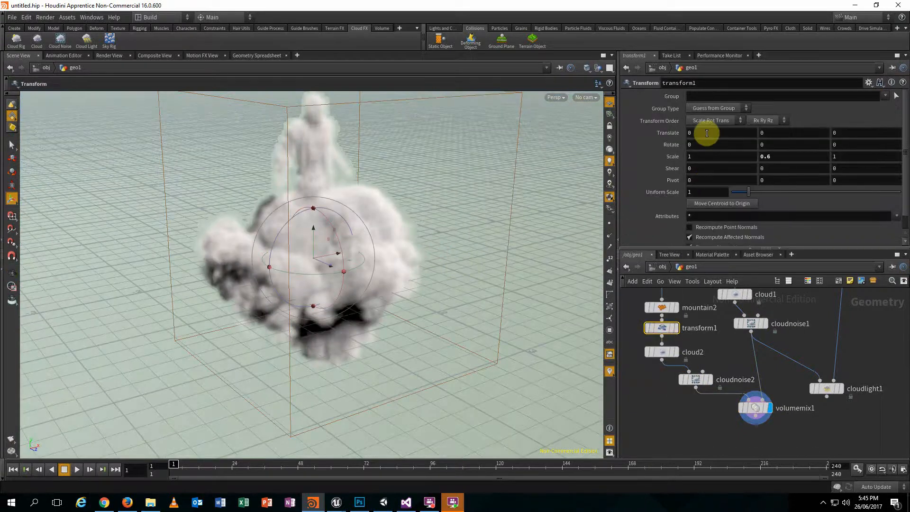
middle_click_drag(768, 132, 731, 134)
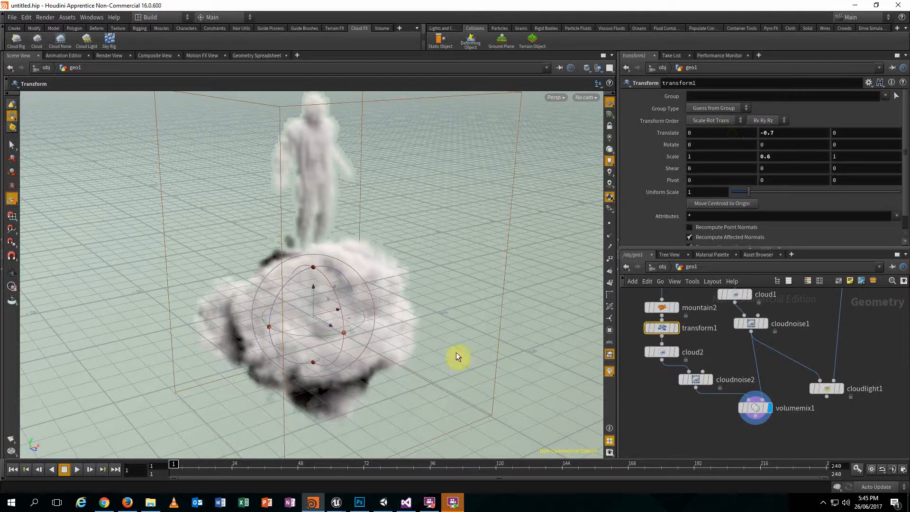
middle_click_drag(489, 351, 462, 331, "alt")
left_click_drag(462, 331, 478, 340)
Connect the Volume Mix output to the Cloud Light node's first input and display the lit combined cloud.
left_click_drag(757, 405, 843, 391)
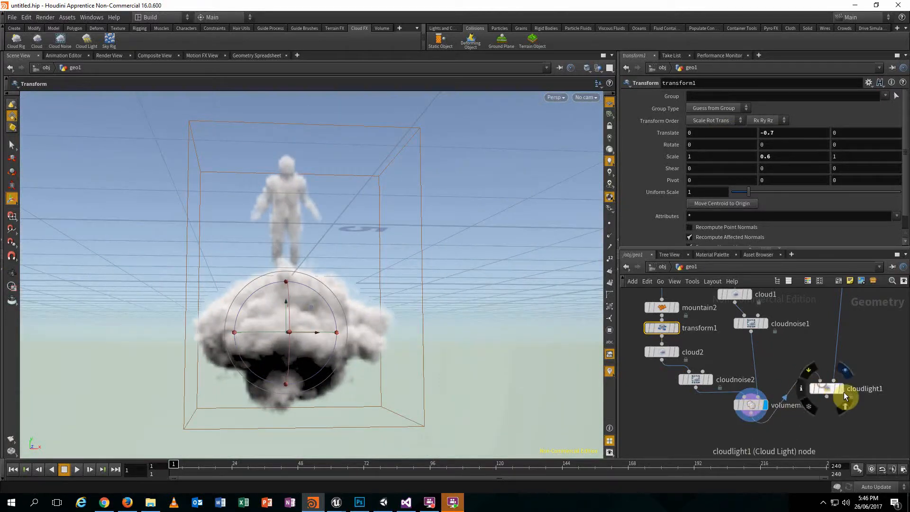
left_click(842, 391)
left_click_drag(408, 323, 407, 365, "alt")
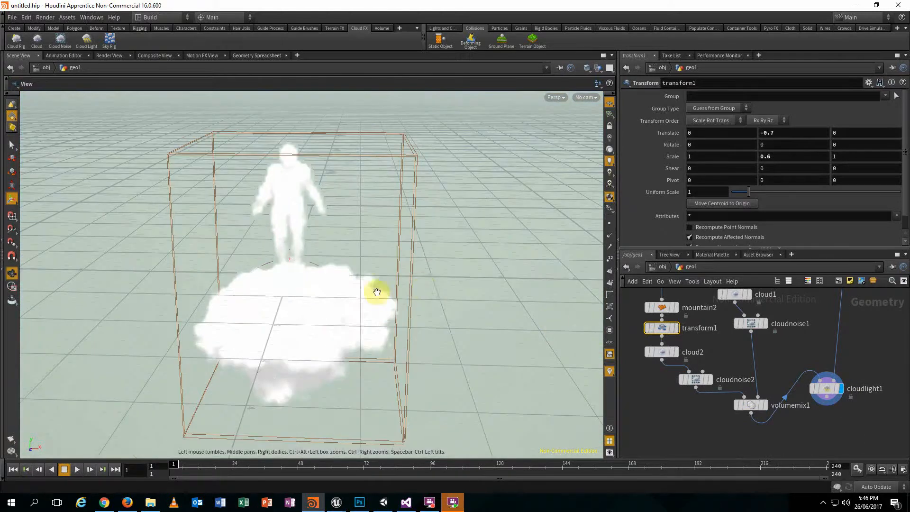
left_click_drag(377, 292, 524, 284, "alt")
Tidy the network by placing the Cloud Light node lower, below the Volume Mix node.
middle_click_drag(873, 431, 786, 416)
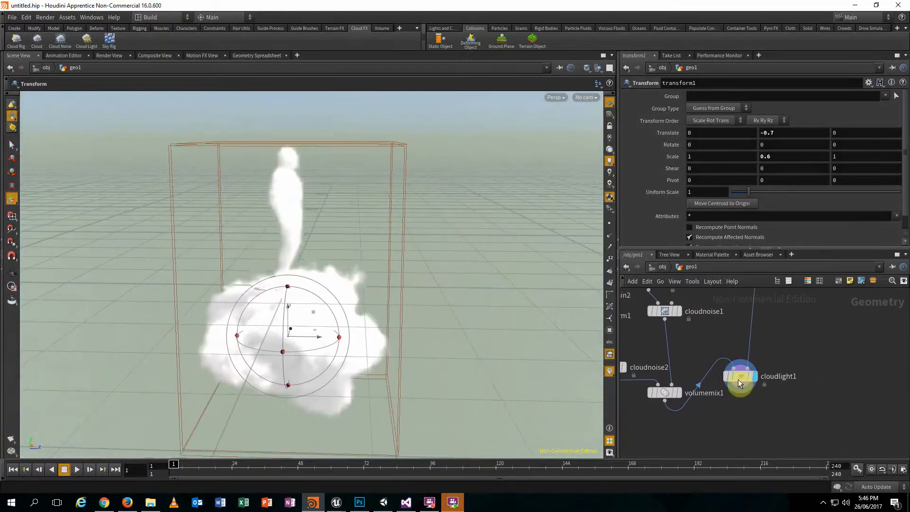
left_click_drag(737, 379, 741, 412)
middle_click_drag(670, 402, 729, 392)
scroll(741, 409, "down", 1)
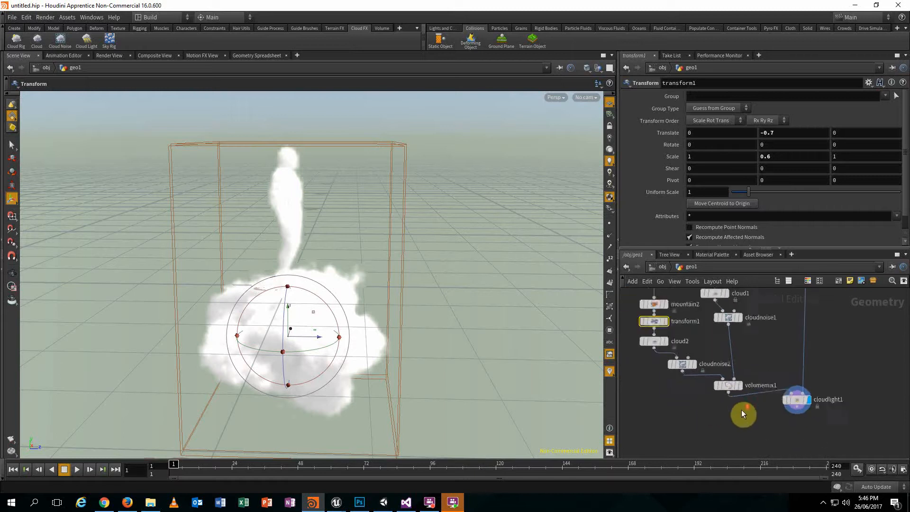
scroll(741, 409, "down", 2)
left_click_drag(732, 414, 651, 320)
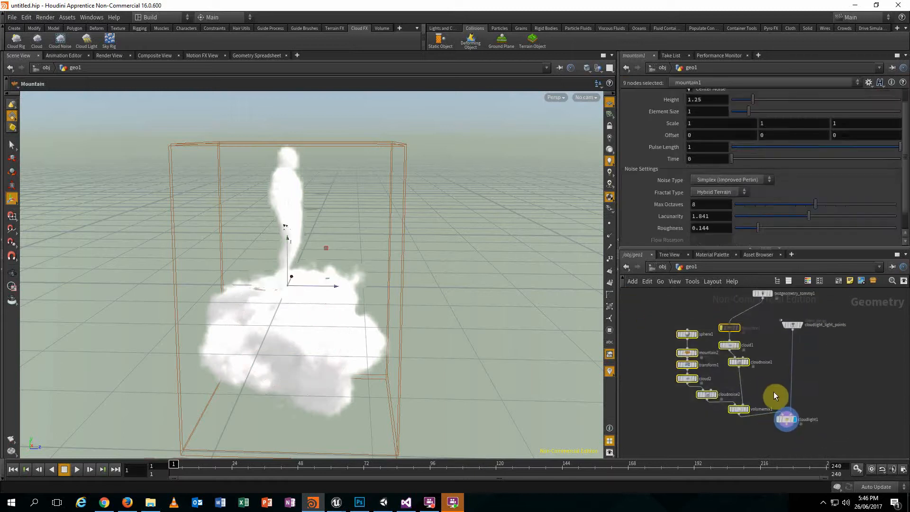
middle_click_drag(788, 423, 764, 377)
left_click(756, 417)
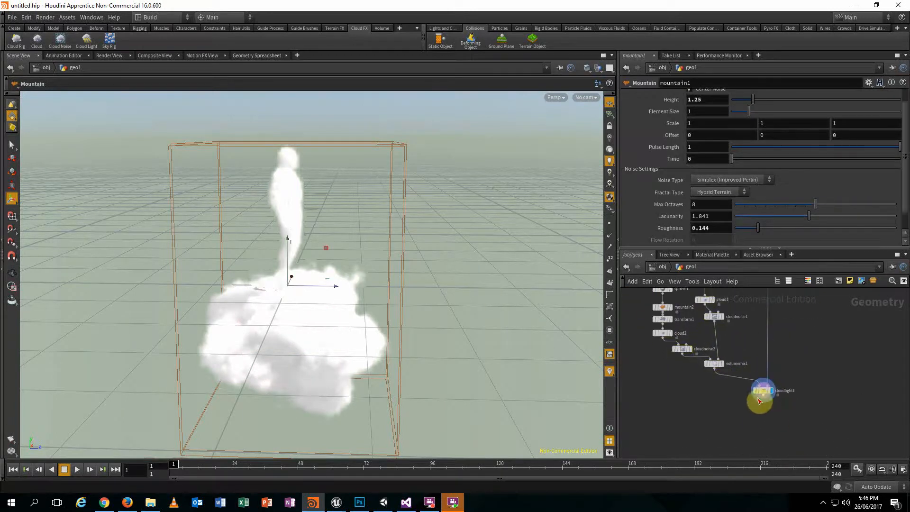
Add a Volume Slice node below the Cloud Light node, fed by its output.
left_click(763, 396)
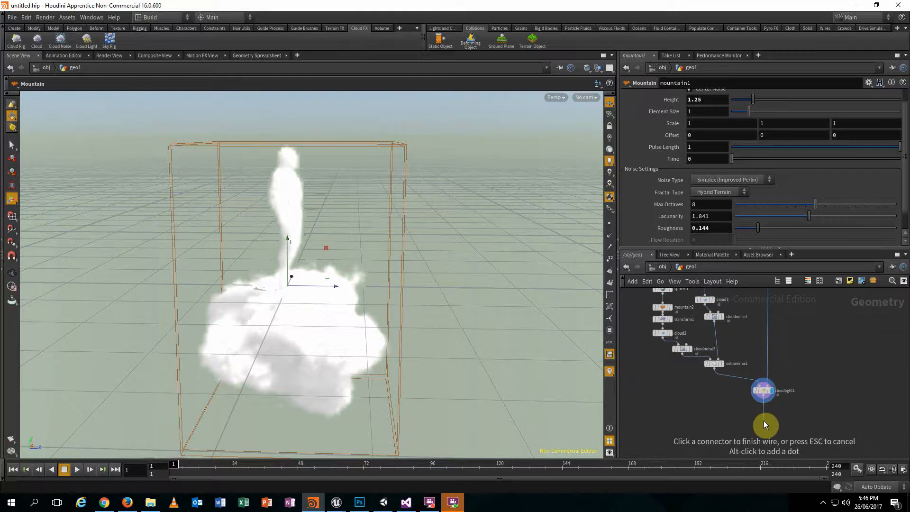
scroll(763, 420, "up", 4)
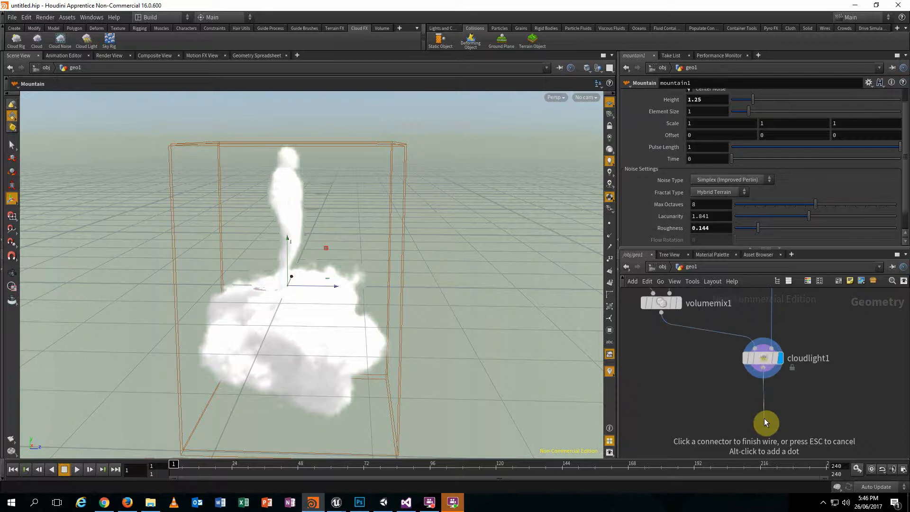
key("Tab")
type("v")
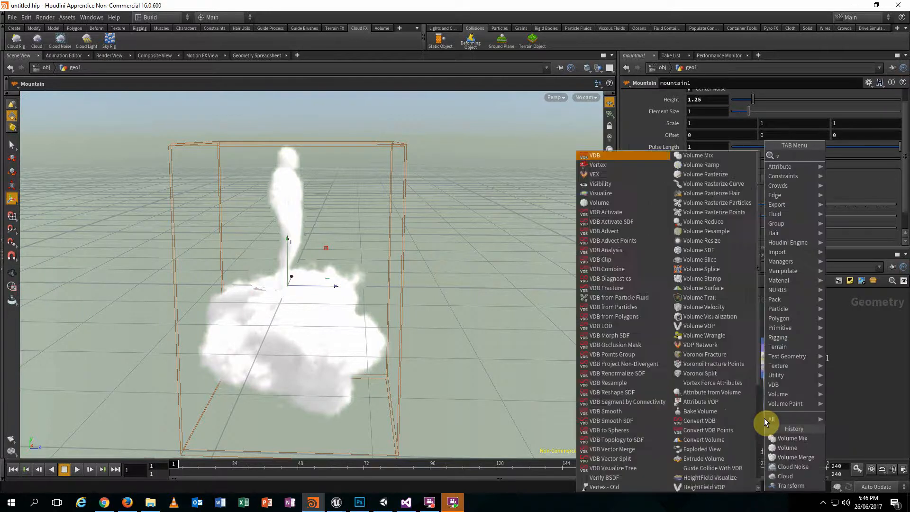
type("olume sli")
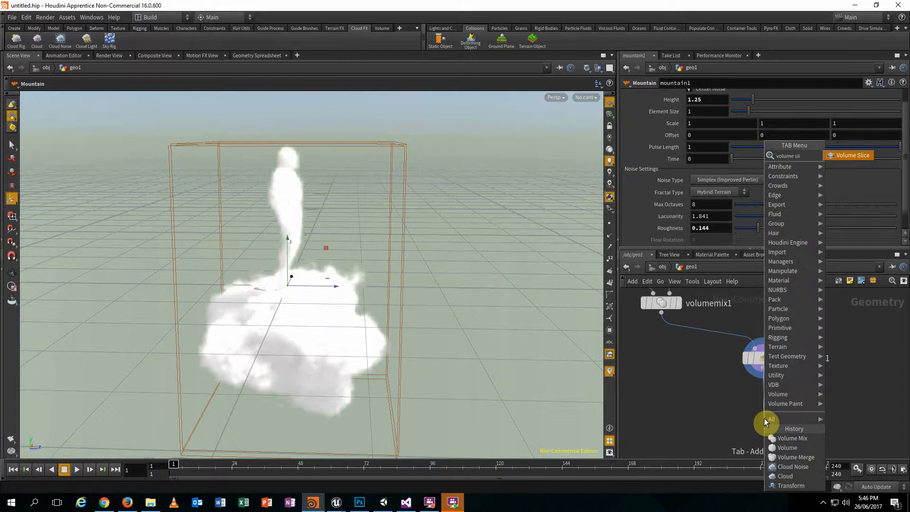
key("Return")
left_click(763, 418)
left_click_drag(757, 421, 762, 404)
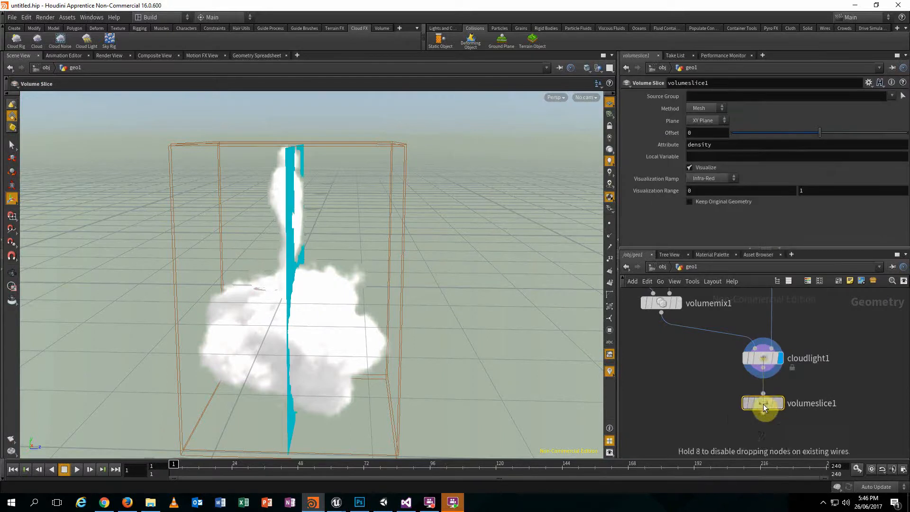
Display the Volume Slice node and set its Method to Volume.
left_click(779, 403)
left_click_drag(536, 350, 402, 334, "alt")
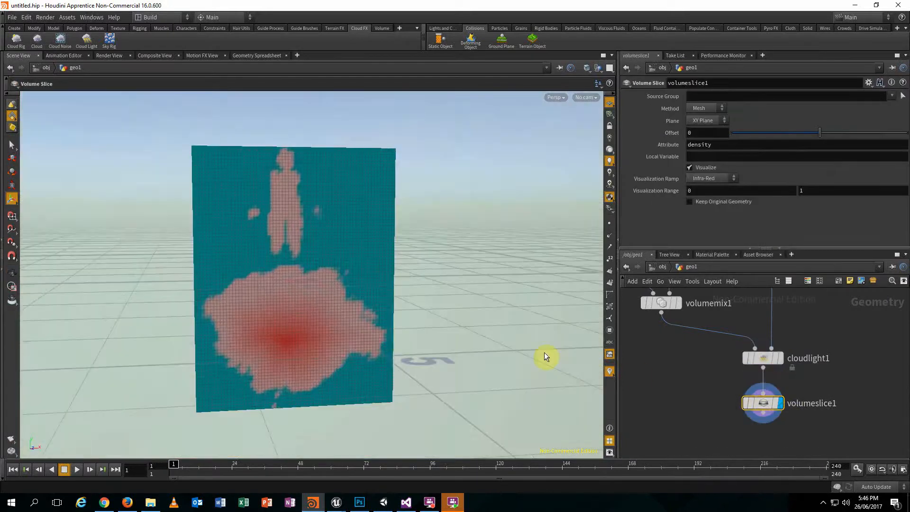
left_click(709, 108)
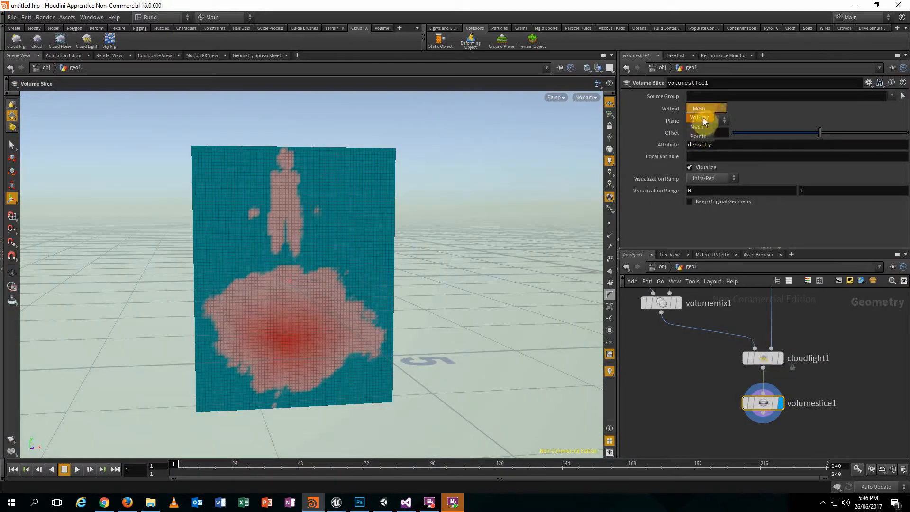
left_click(701, 117)
Try Volume Slice offsets of 0.236 and -0.507 to inspect different slices through the cloud.
mouse_move(565, 254)
left_mouse_down("alt")
mouse_move(518, 223)
mouse_move(574, 248)
mouse_move(566, 237)
left_mouse_up("alt")
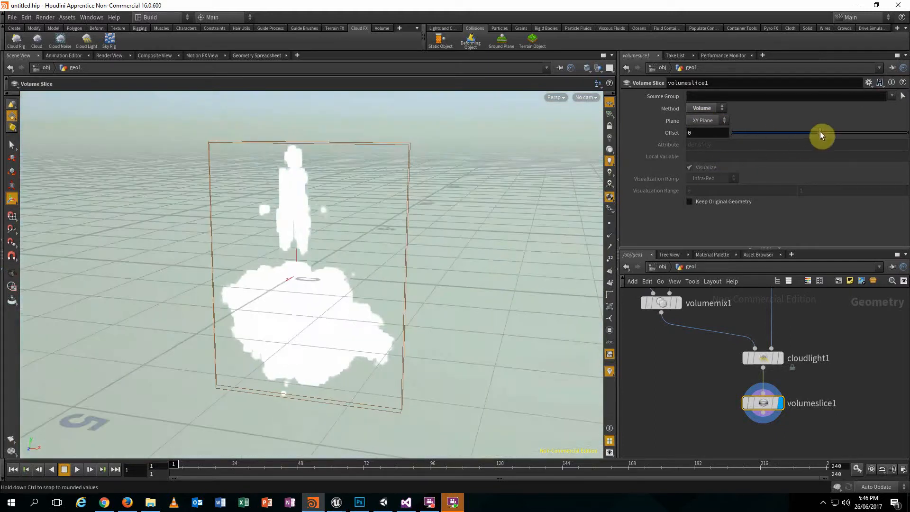
left_click_drag(820, 132, 840, 135)
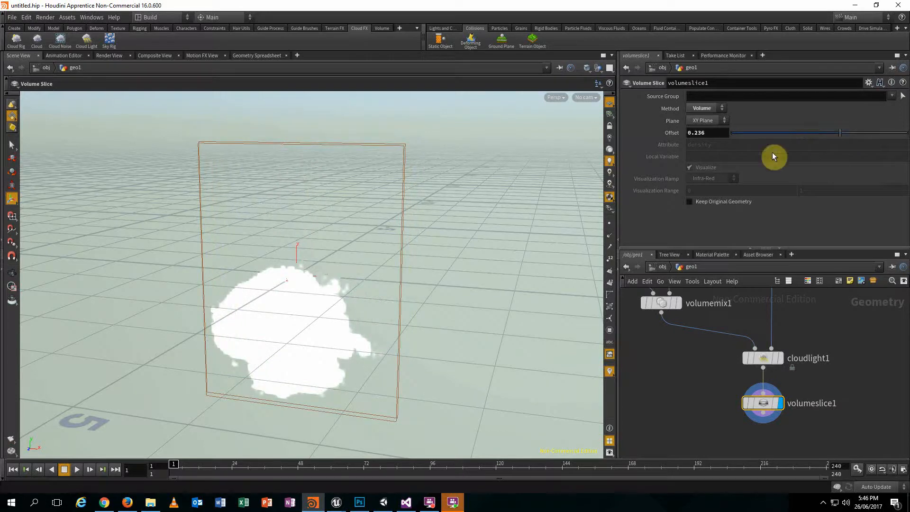
mouse_move(775, 135)
left_mouse_down()
mouse_move(795, 133)
mouse_move(776, 137)
left_mouse_up()
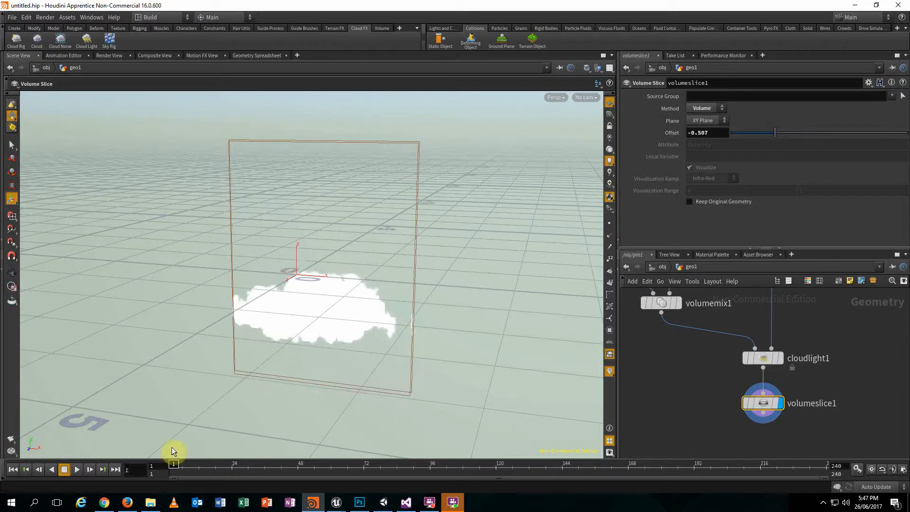
Move the timeline to frame 7 and enter -.9 as the Volume Slice's Offset.
left_click(184, 466)
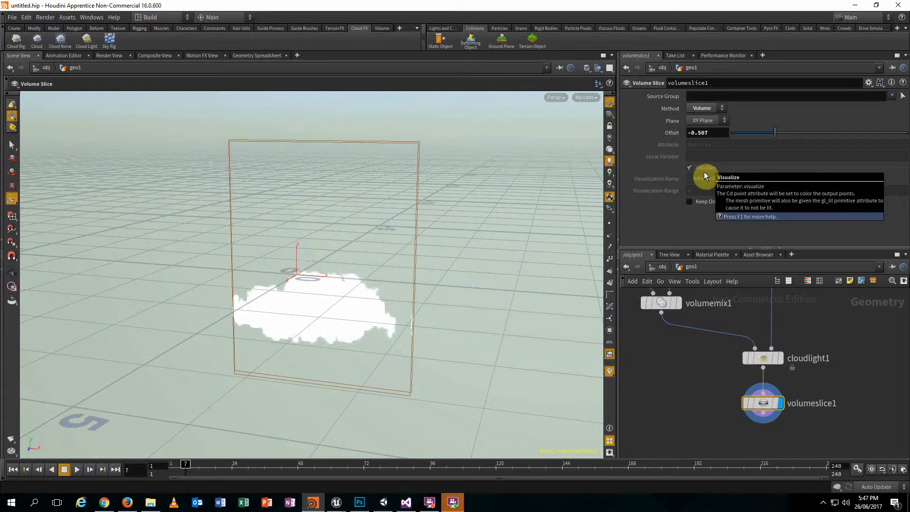
left_click(709, 133)
type("-.9")
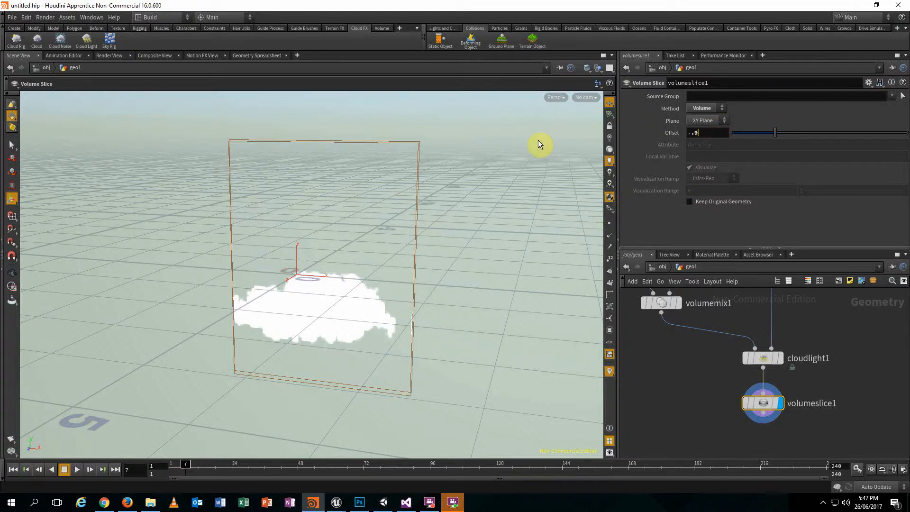
Set the Volume Slice offset to -1.
type("0641")
key("Return")
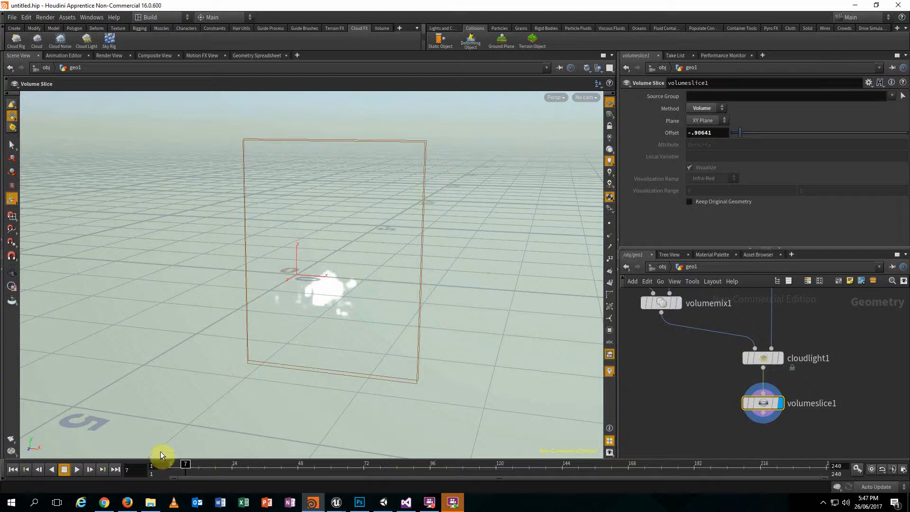
left_click_drag(186, 467, 198, 466)
left_click_drag(738, 137, 720, 131)
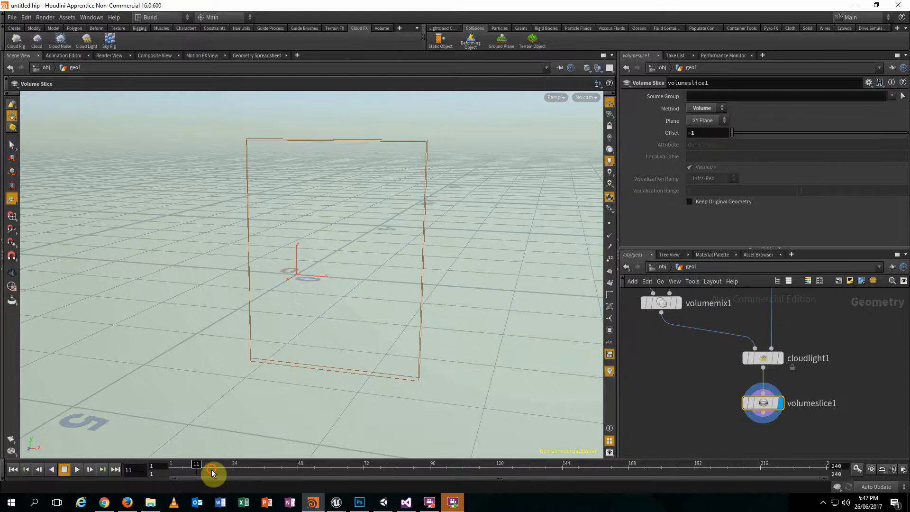
Return to frame 1, set the timeline's end frame to 64, and check that the playhead reaches the last frame.
left_click_drag(212, 469, 153, 471)
left_click(836, 467)
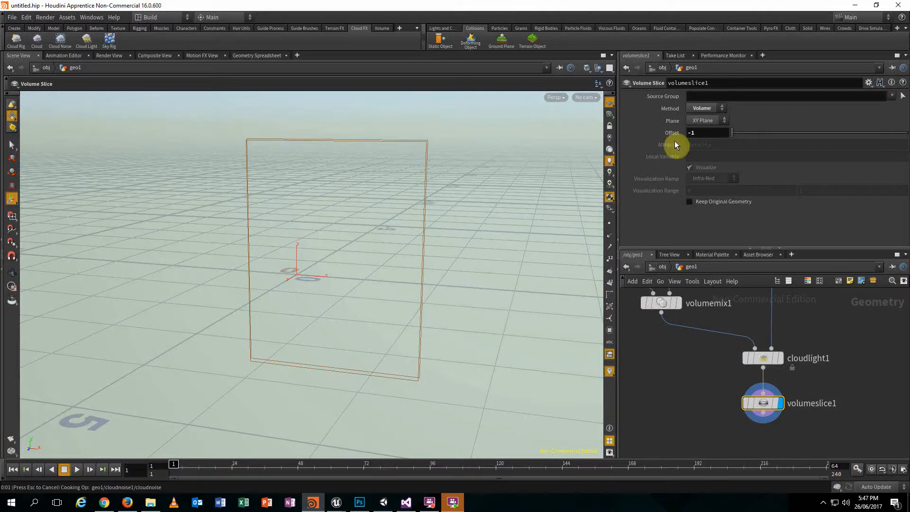
key("Return")
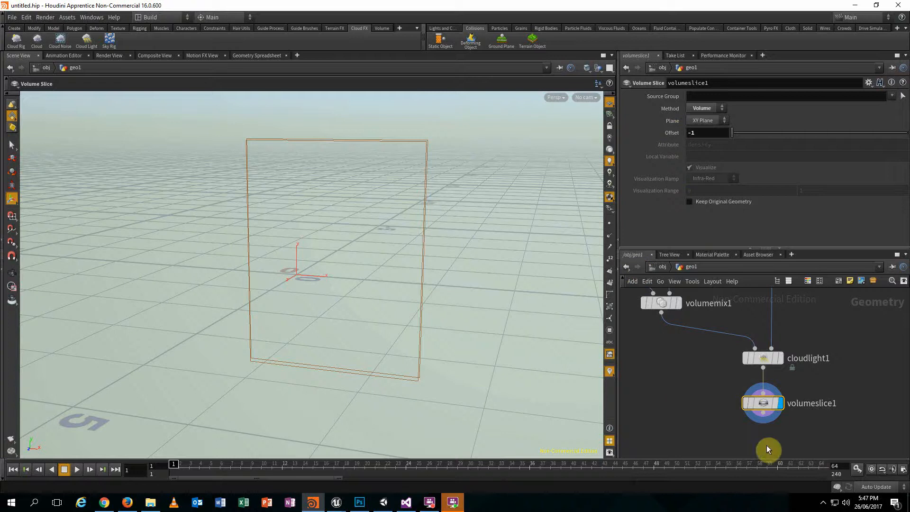
mouse_move(825, 467)
left_mouse_down()
mouse_move(229, 470)
mouse_move(828, 467)
left_mouse_up()
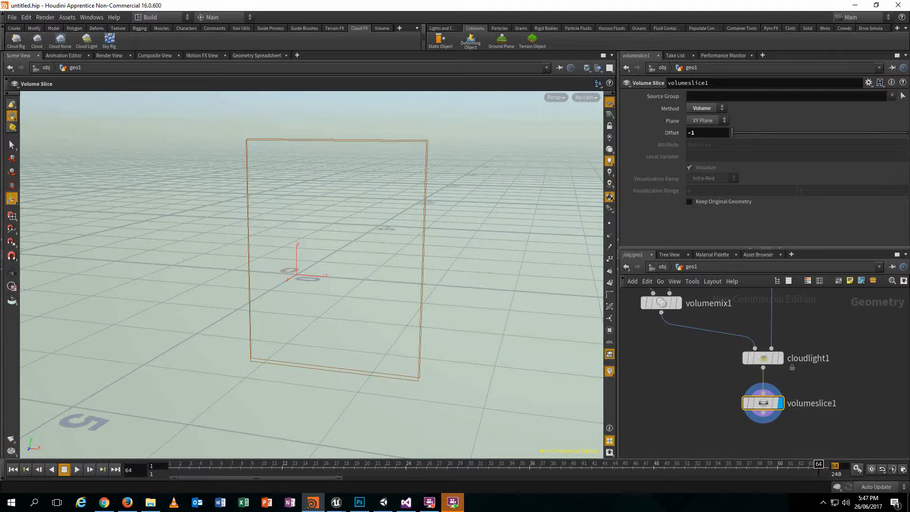
Try an end frame of 128 for the timeline, restore it to 64, and move the playhead to the last frame.
type("128")
key("Return")
left_click(821, 466)
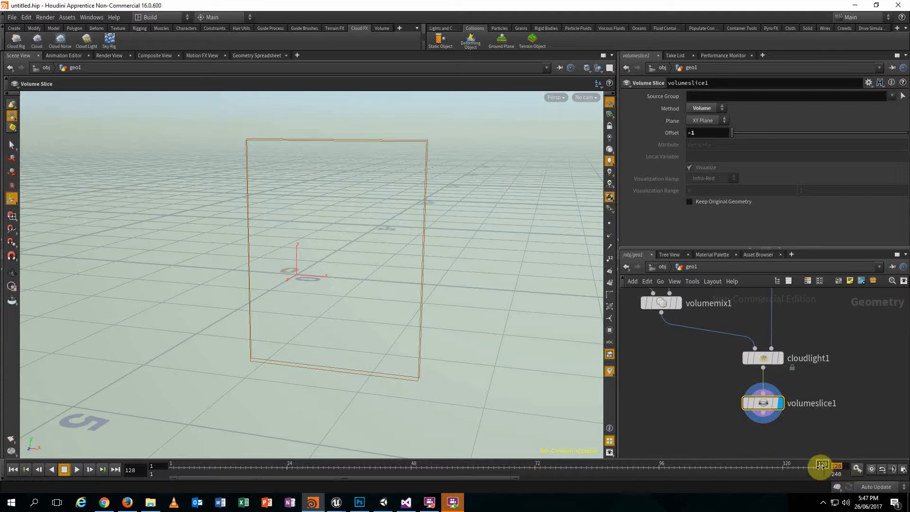
type("64")
key("Return")
left_click_drag(781, 465, 823, 464)
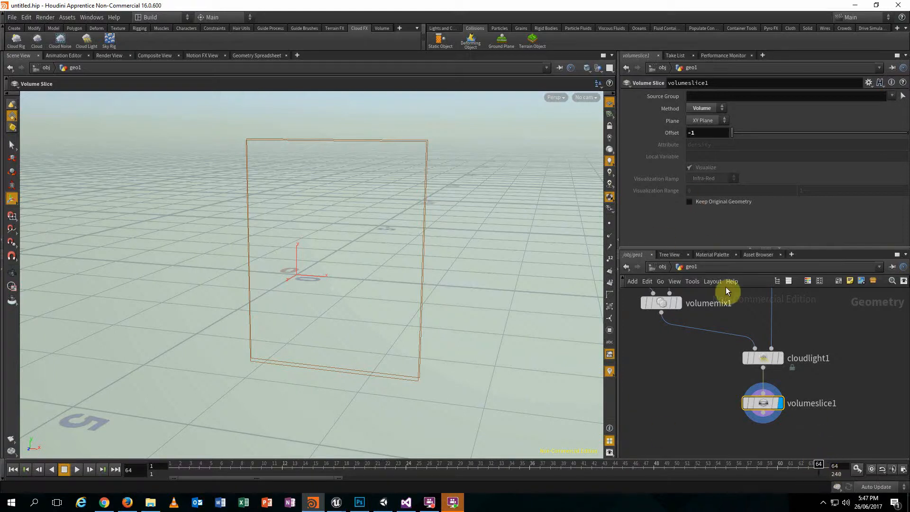
Return to frame 1 and set a keyframe on the Volume Slice offset at -1.
left_click_drag(764, 407, 762, 402)
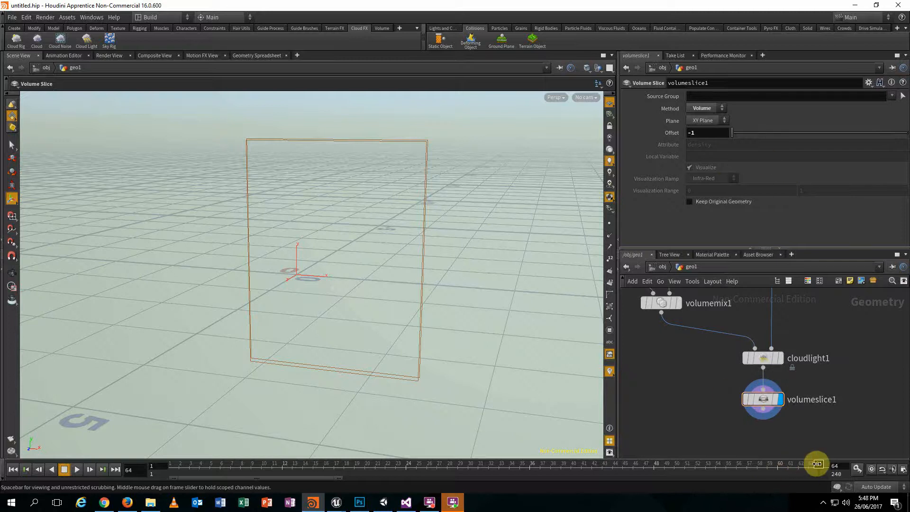
left_click_drag(818, 464, 55, 479)
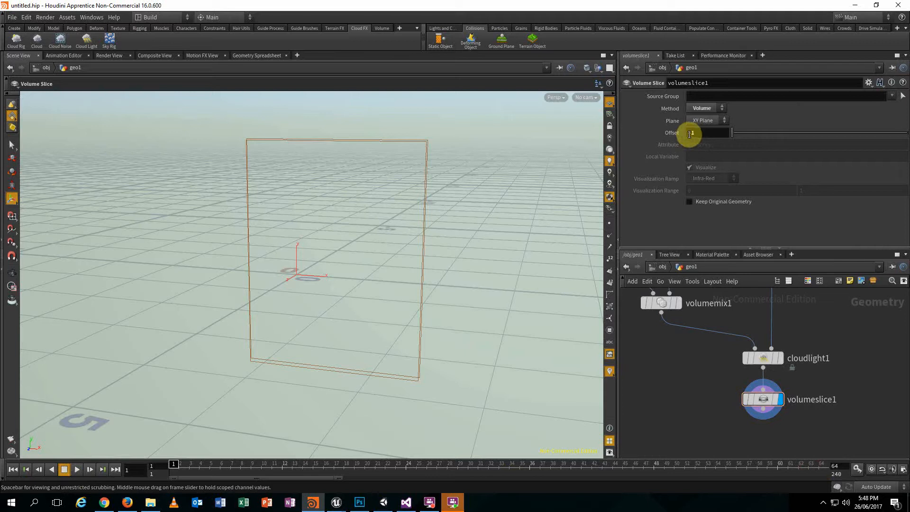
left_click(673, 133, "alt")
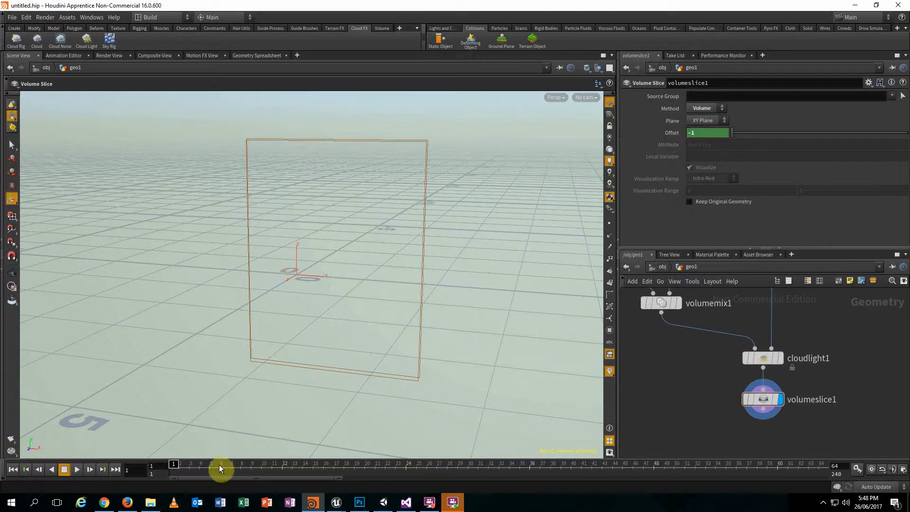
Go to frame 64 and keyframe the Volume Slice offset at 1.
left_click_drag(175, 465, 847, 450)
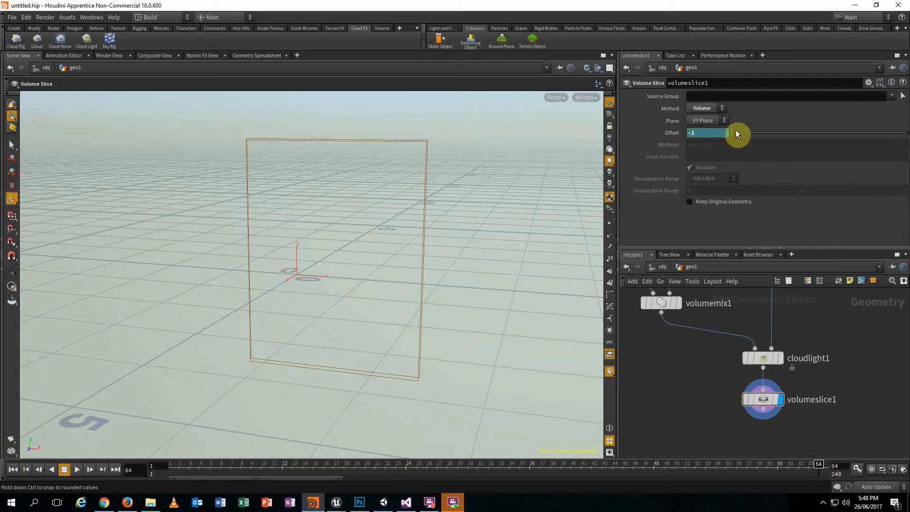
left_click_drag(734, 132, 905, 134)
left_click(668, 135, "alt")
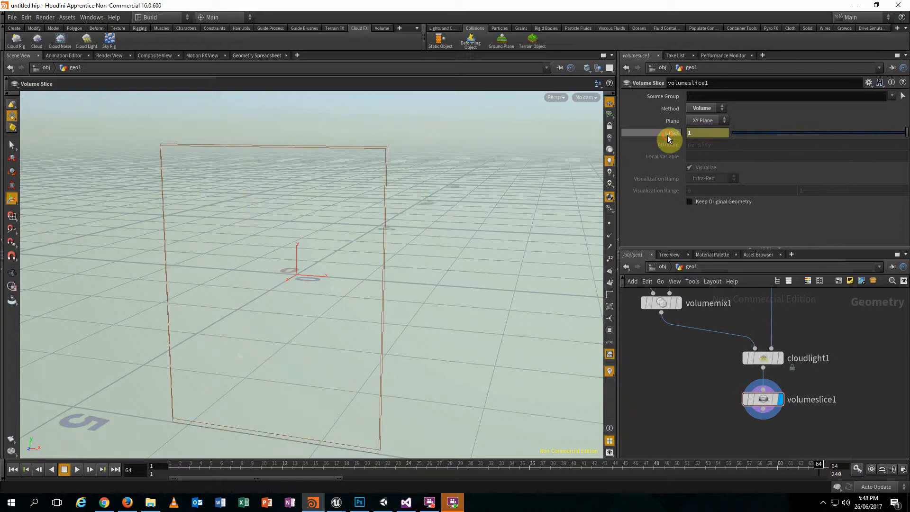
left_click_drag(814, 460, 869, 443)
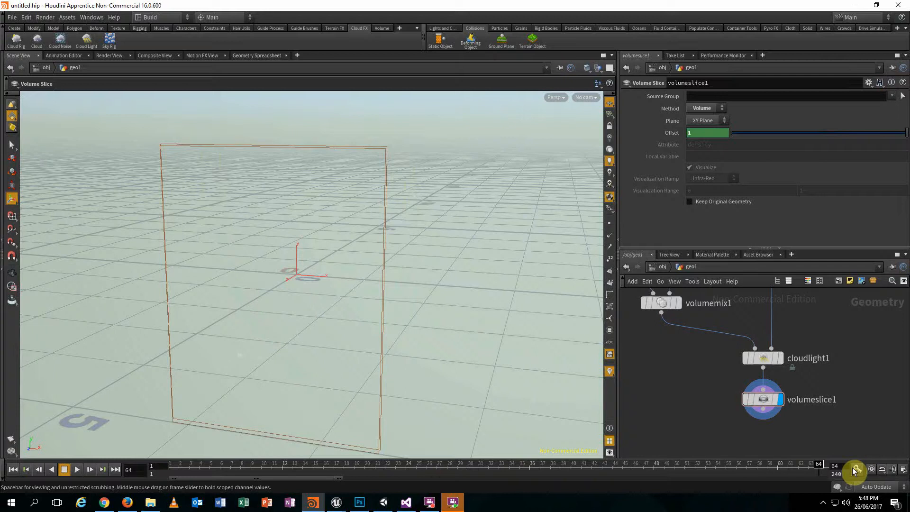
Leave the geometry network and switch the network view to the out (Outputs) network.
left_click(661, 268)
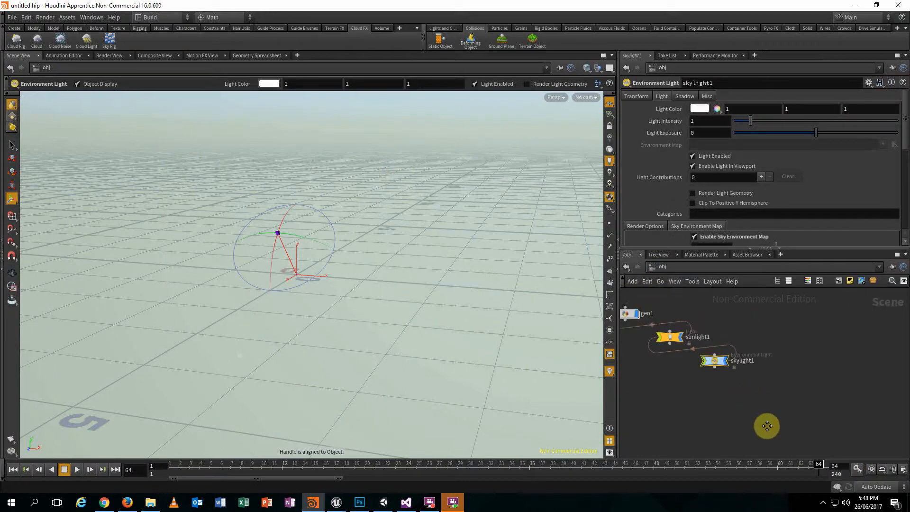
right_click(658, 265)
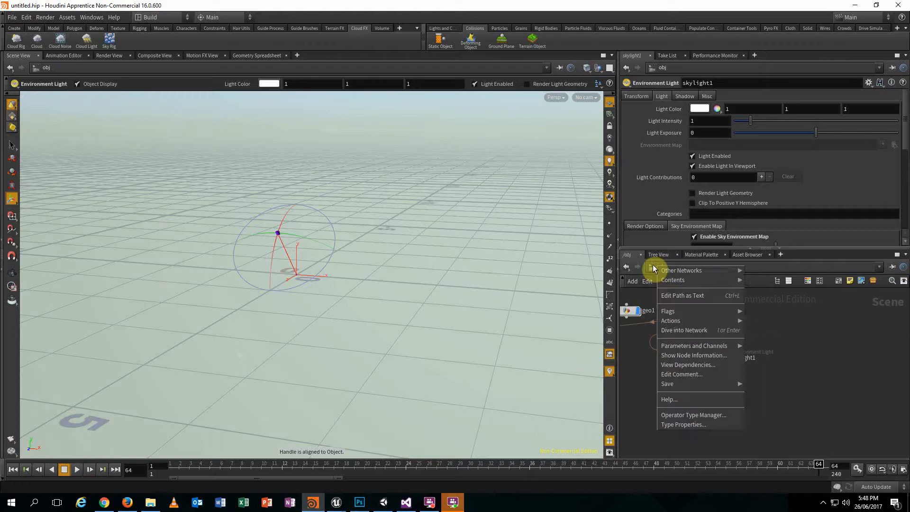
left_click(653, 265)
left_click(654, 265)
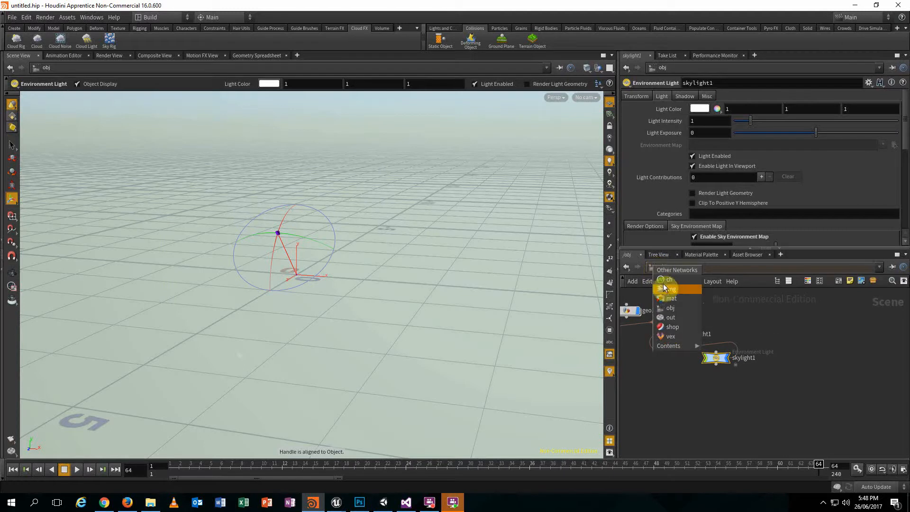
left_click(673, 317)
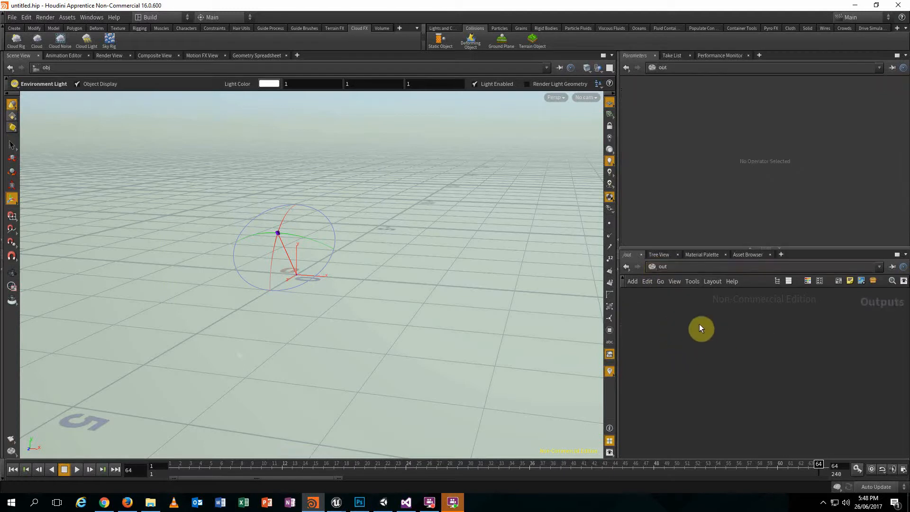
Add a Mantra render node to the out network.
key("Tab")
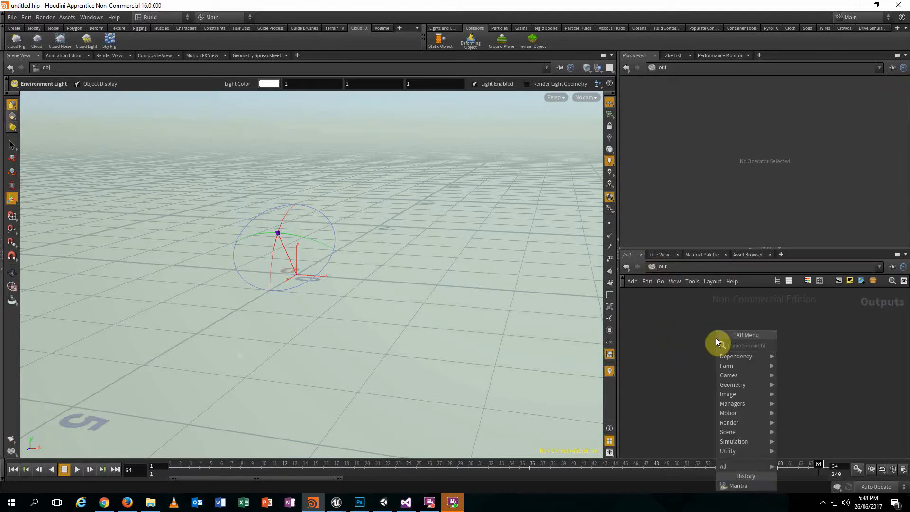
type("mant")
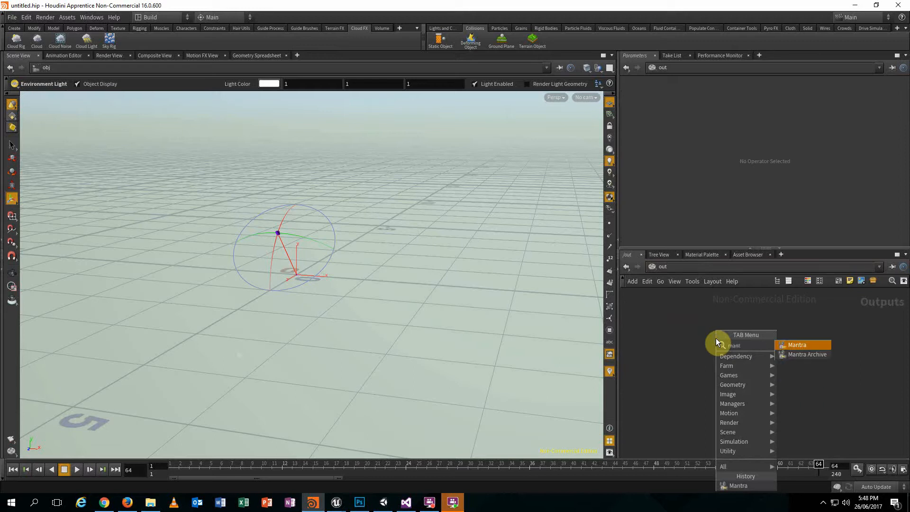
key("Return")
left_click(716, 339)
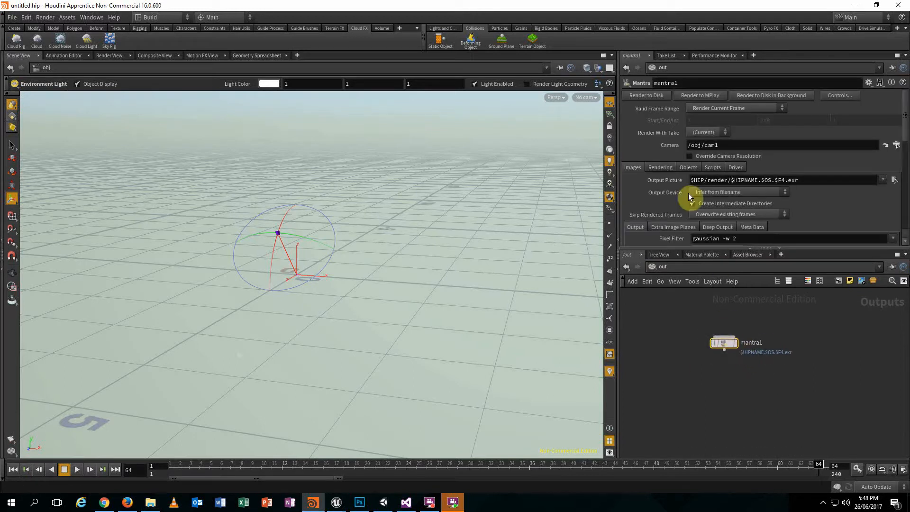
Save the scene as cloudMan in the houdini folder on the desktop.
left_click(2, 24)
left_click(3, 15)
left_click(2, 14)
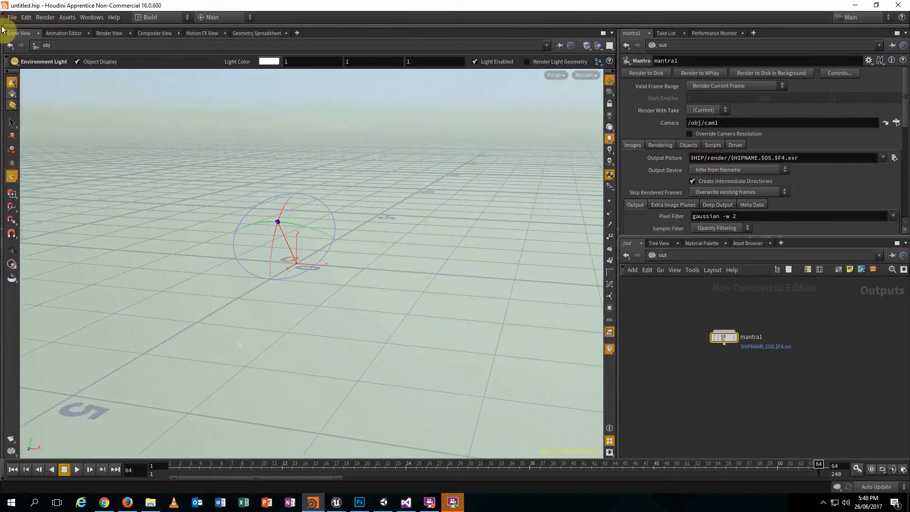
left_click(3, 24)
left_click(12, 17)
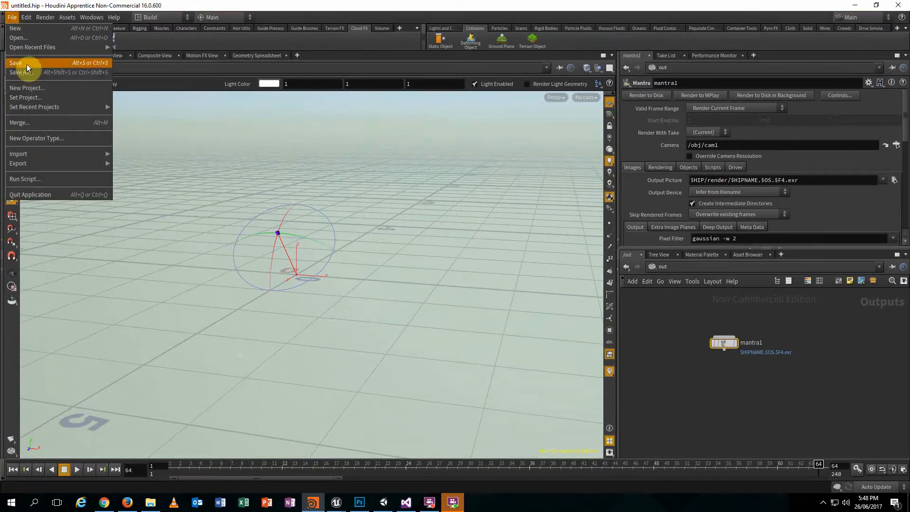
left_click(29, 63)
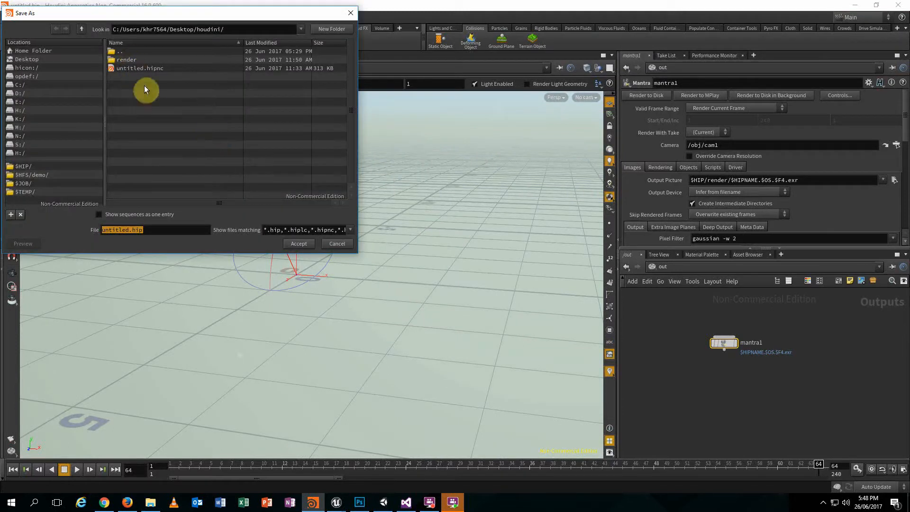
type("cloud")
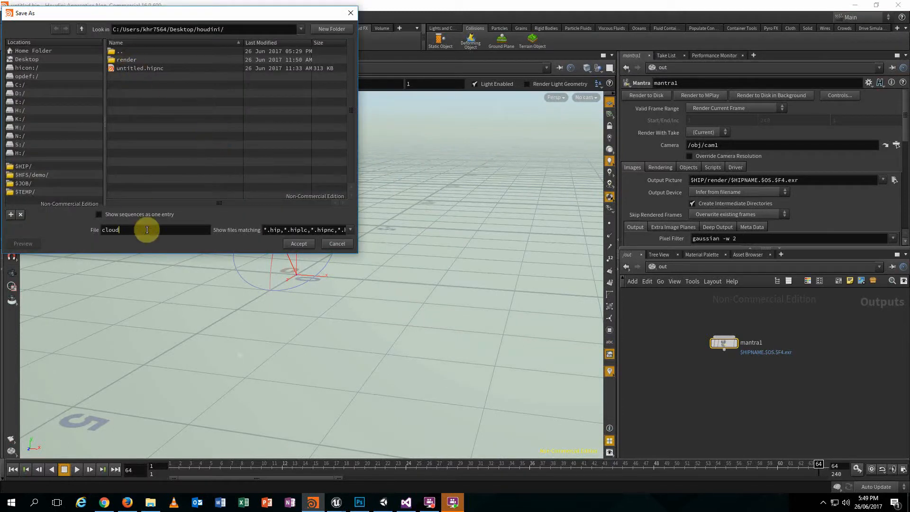
type("Man")
key("Return")
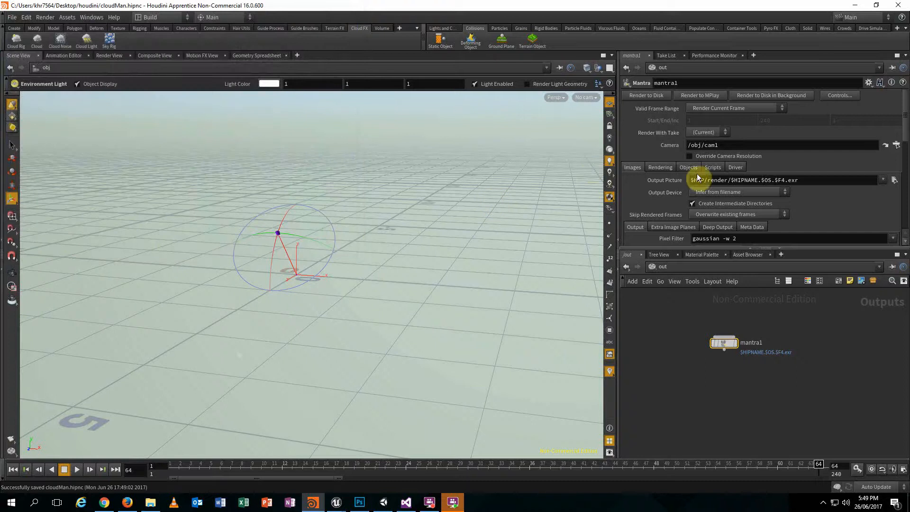
Examine the variables in the Mantra node's Output Picture path and the full file path they expand to.
double_click(699, 181)
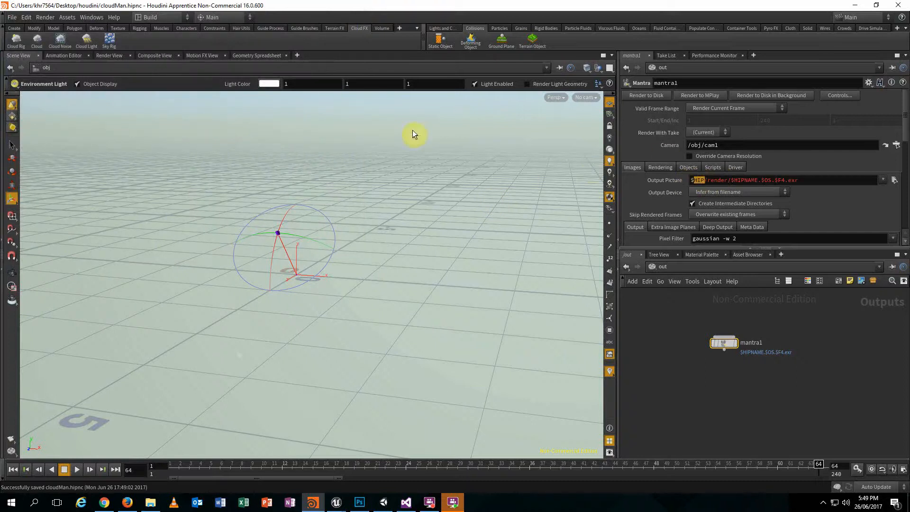
left_click(707, 180)
left_click_drag(703, 180, 746, 181)
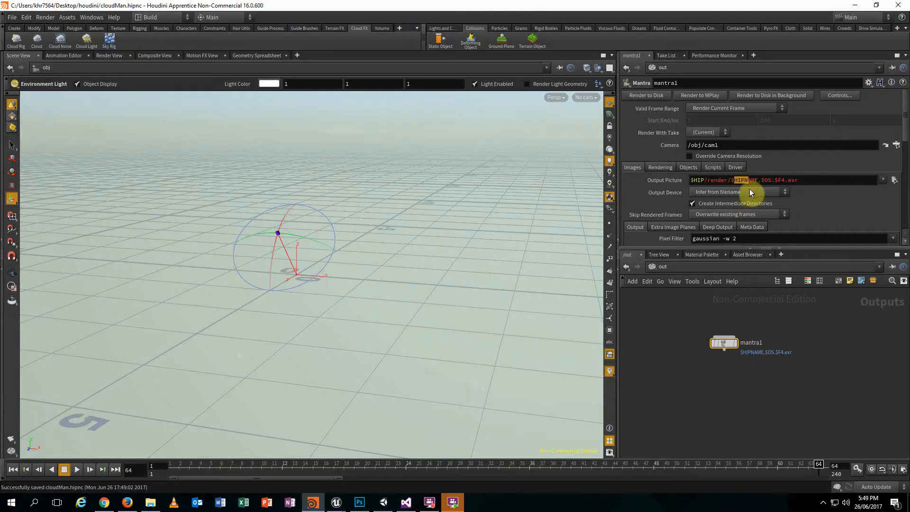
left_click_drag(731, 180, 787, 180)
left_click_drag(733, 180, 754, 180)
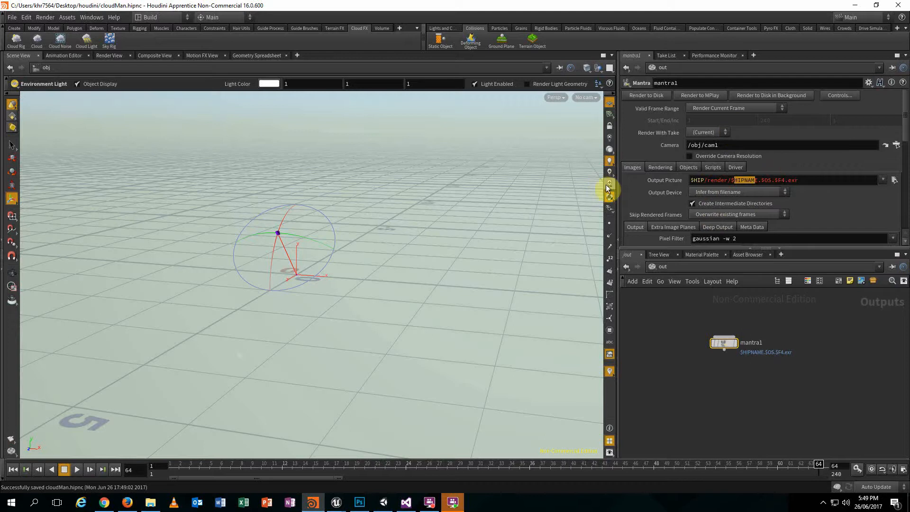
left_click(660, 179)
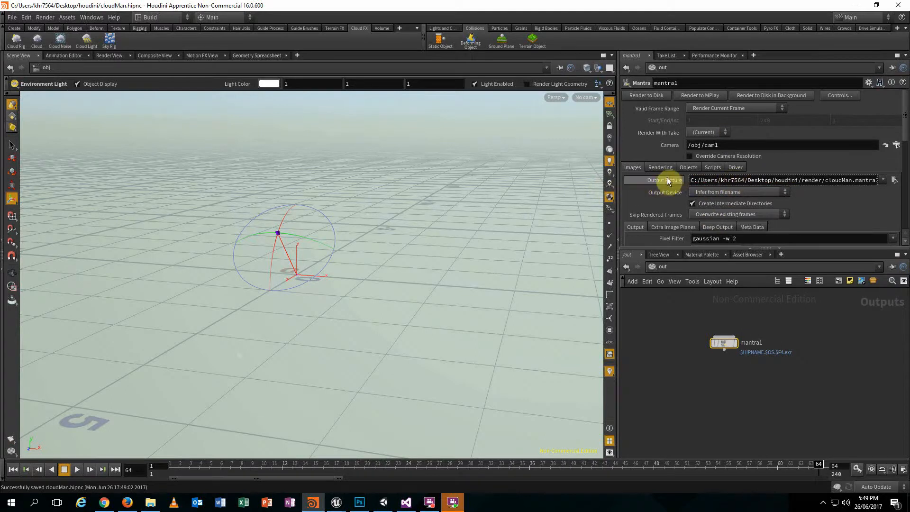
left_click(661, 182)
left_click(661, 181)
left_click_drag(717, 180, 887, 181)
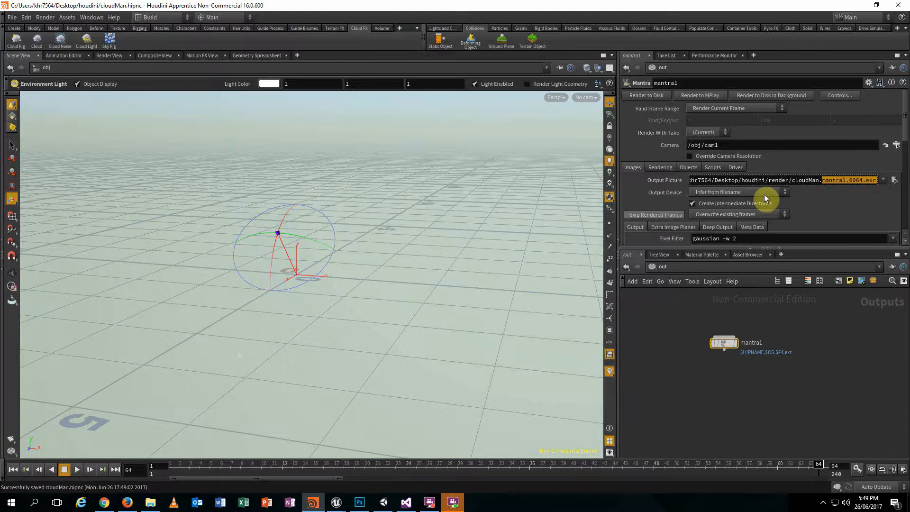
left_click(666, 183)
left_click(666, 181)
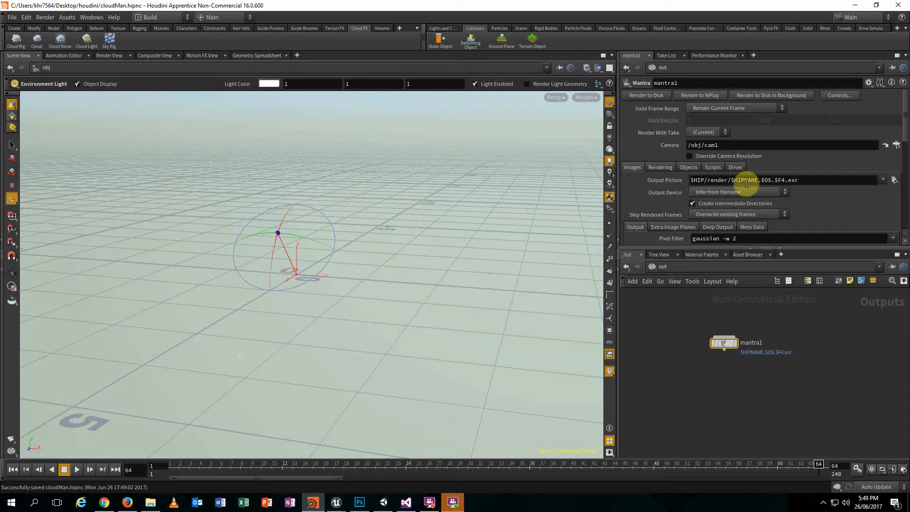
Set the Mantra node's rendering engine to Micropolygon Physically Based Rendering and bring its sampling settings into view.
left_click(662, 167)
left_click(713, 180)
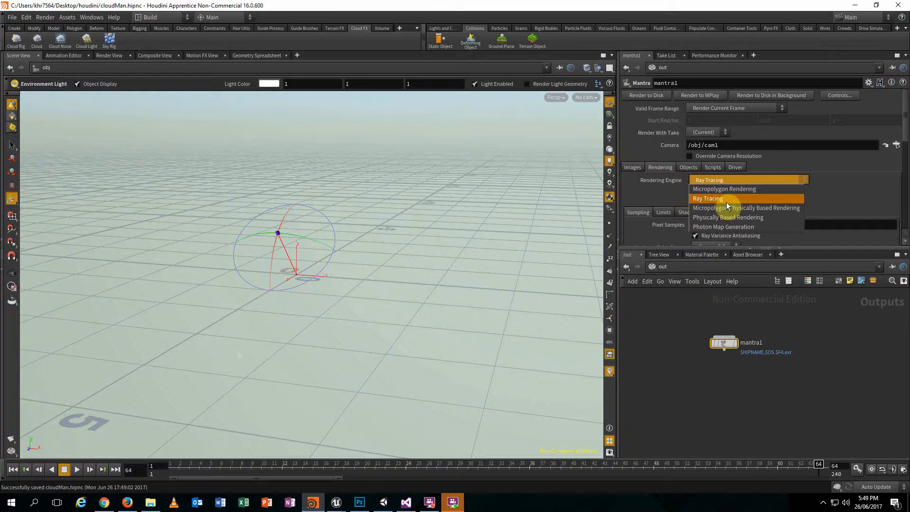
left_click(743, 209)
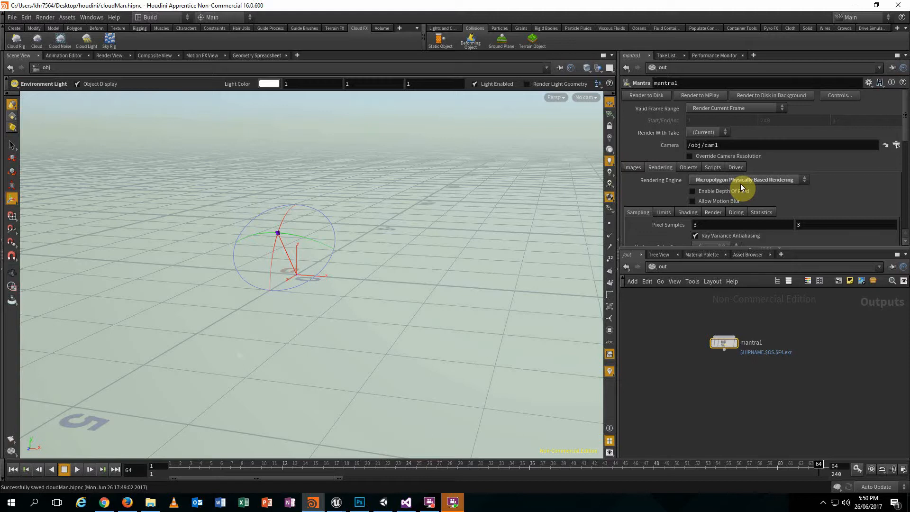
scroll(741, 183, "down", 1)
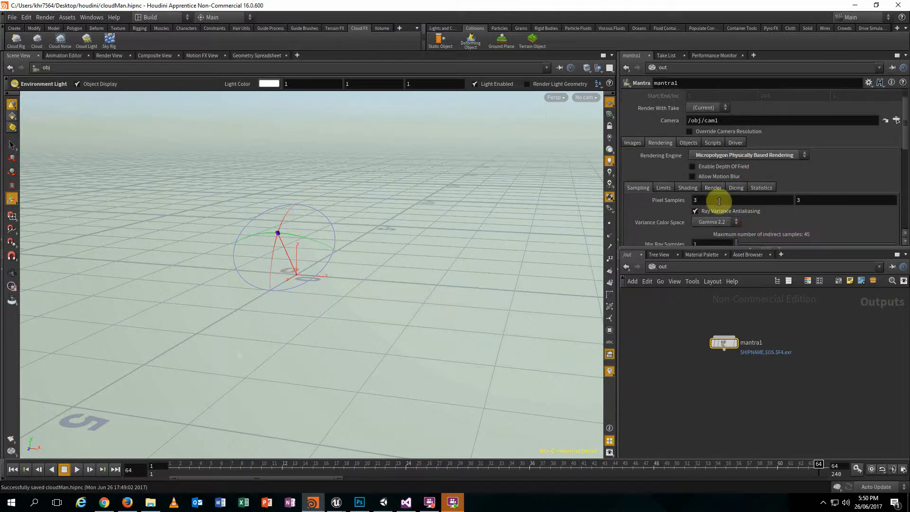
scroll(662, 203, "down", 1)
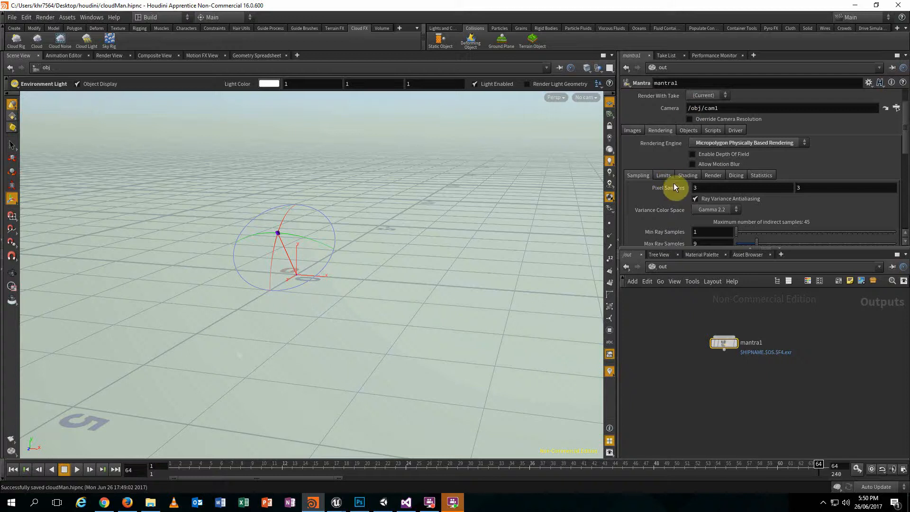
Set the Mantra node's valid frame range to Render Frame Range.
left_click(635, 131)
left_click(662, 131)
left_click(639, 133)
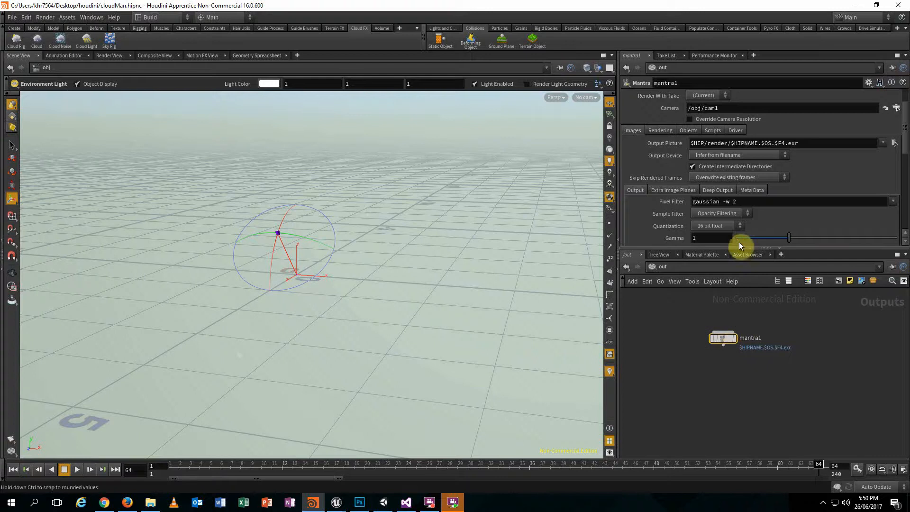
scroll(754, 225, "down", 3)
scroll(794, 201, "up", 5)
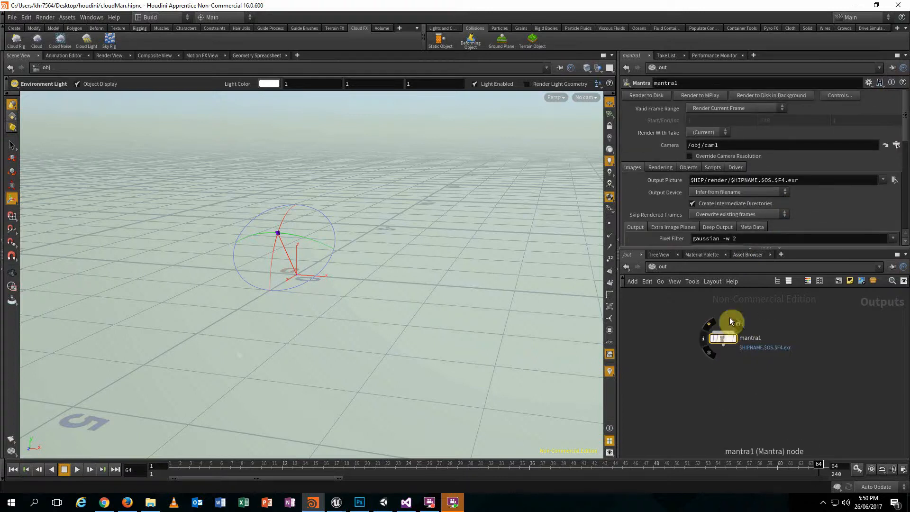
left_click(729, 111)
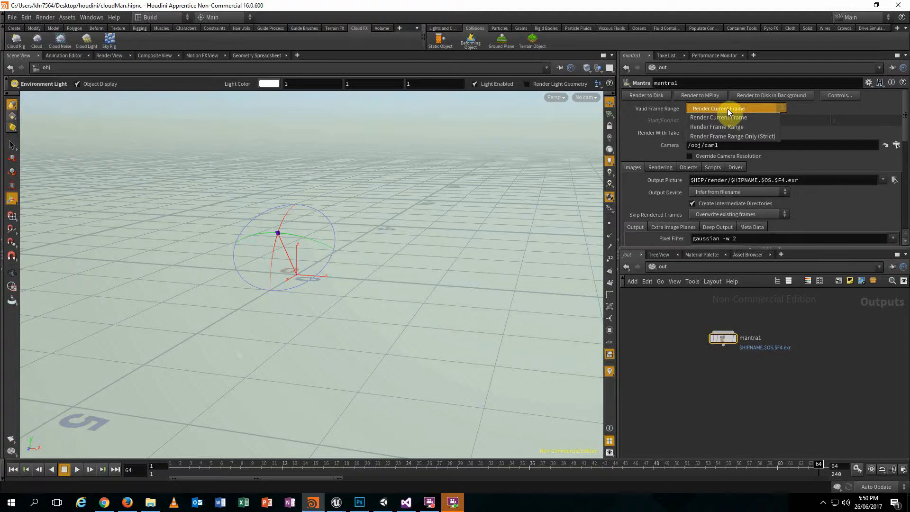
left_click(727, 109)
left_click(727, 110)
left_click(732, 126)
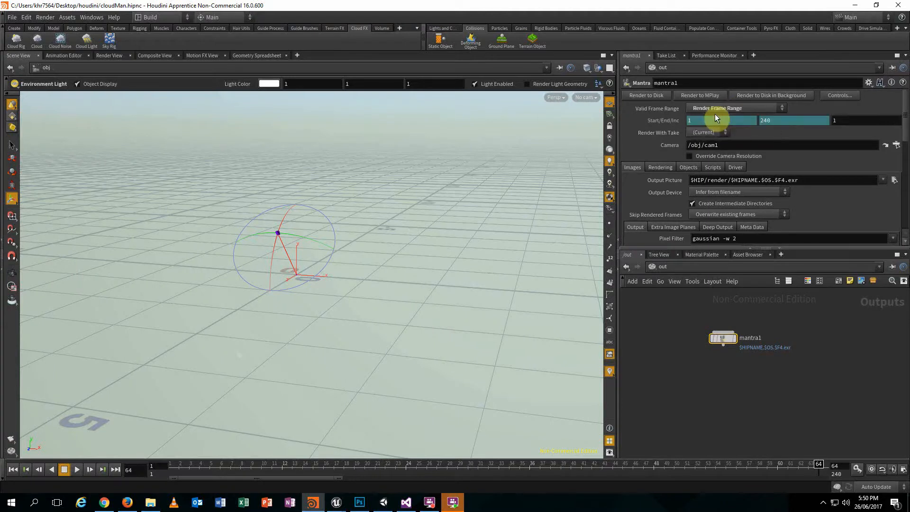
Delete the channel on the Mantra node's end frame and set the end frame to 64.
left_click(777, 121)
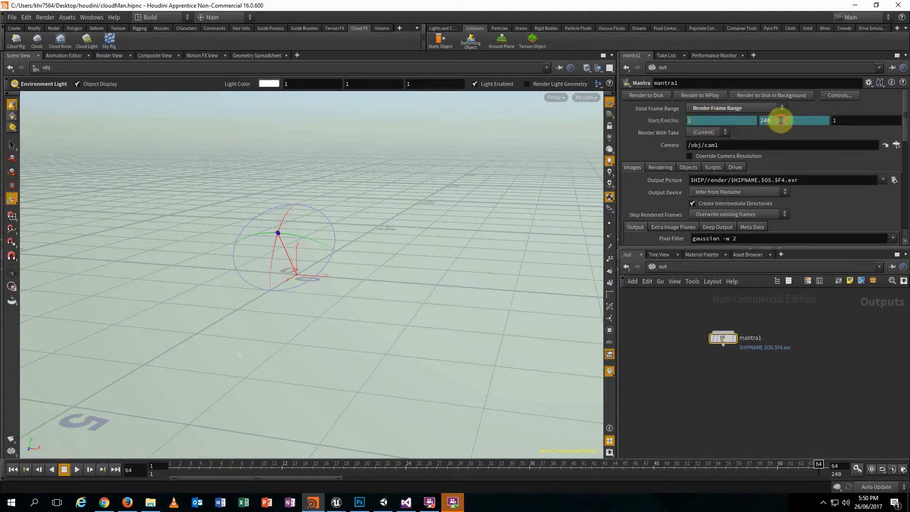
left_click(700, 119)
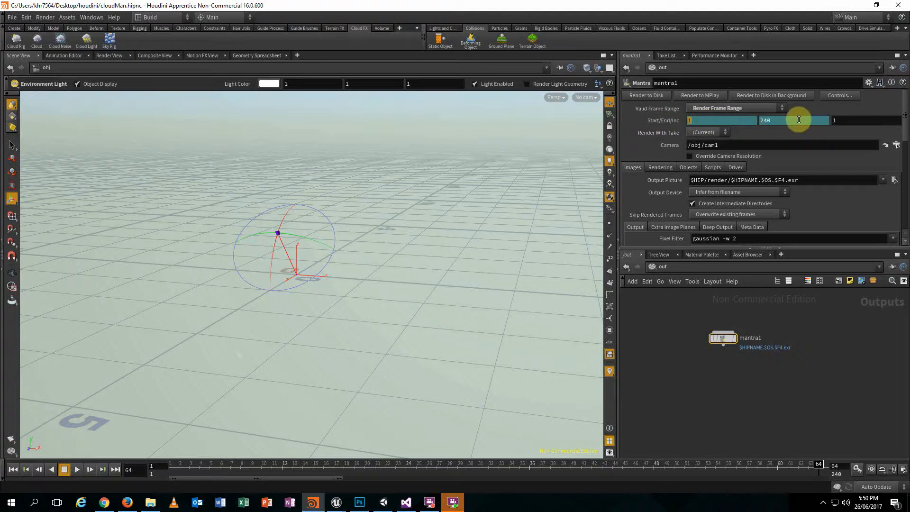
left_click(786, 121)
right_click(793, 123)
left_click(788, 118)
left_click(710, 121)
right_click(778, 122)
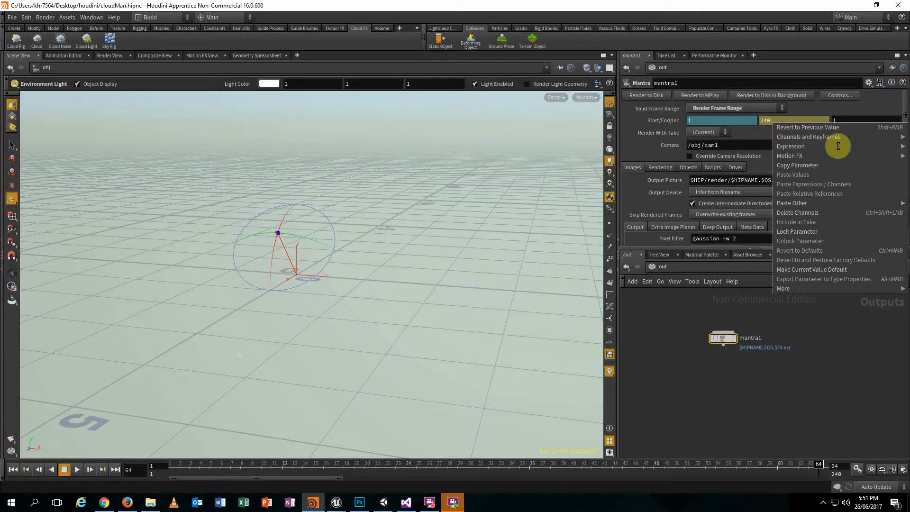
left_click(834, 211)
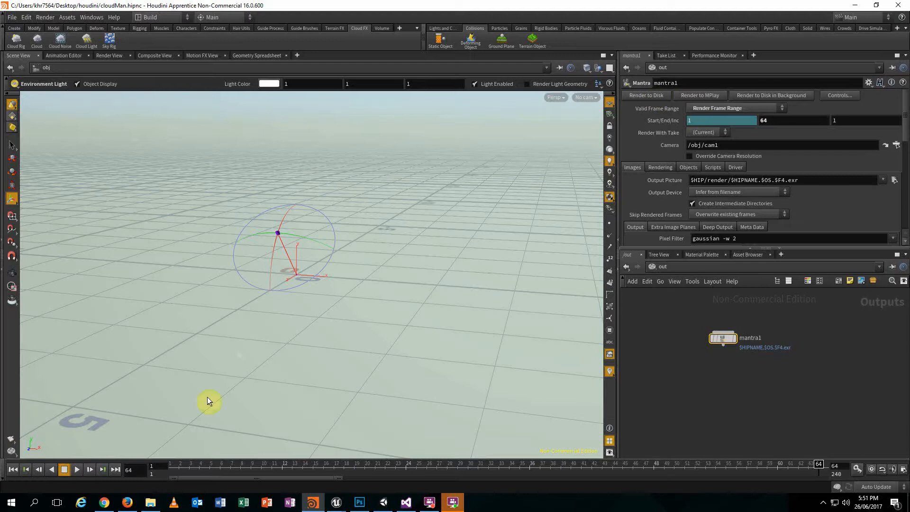
left_click_drag(179, 470, 825, 463)
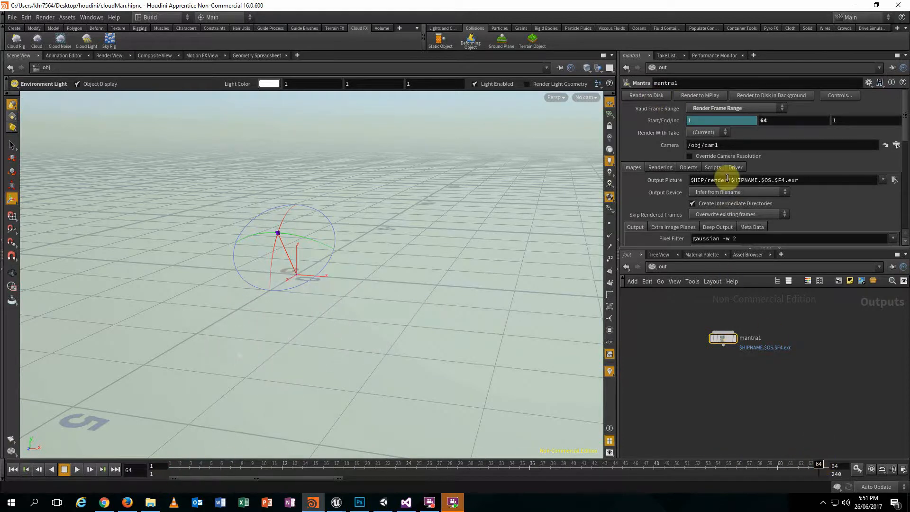
Add a Camera node in the obj network to supply the camera referenced by the Mantra node.
left_click_drag(728, 145, 691, 156)
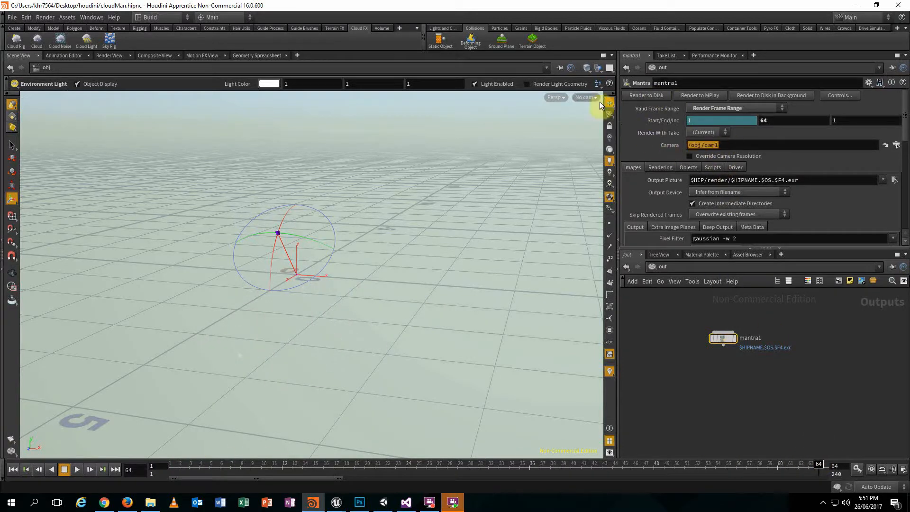
left_click(585, 97)
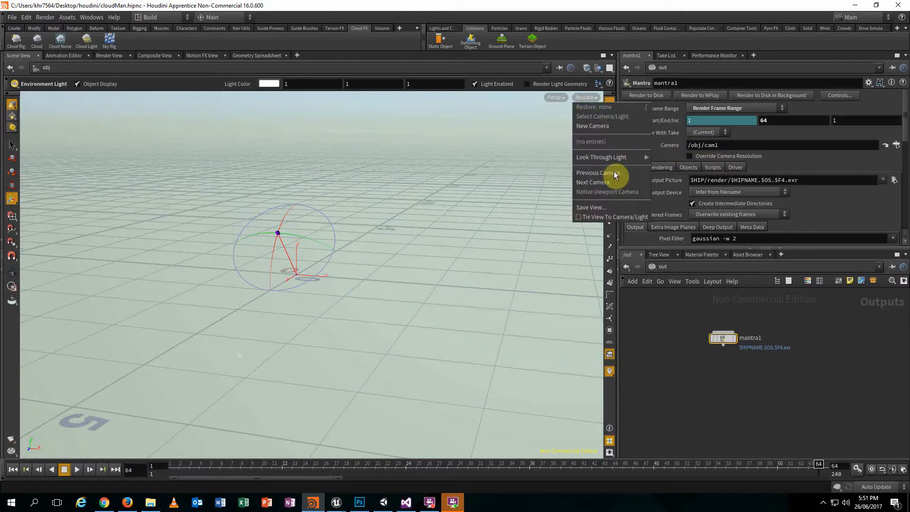
left_click(660, 268)
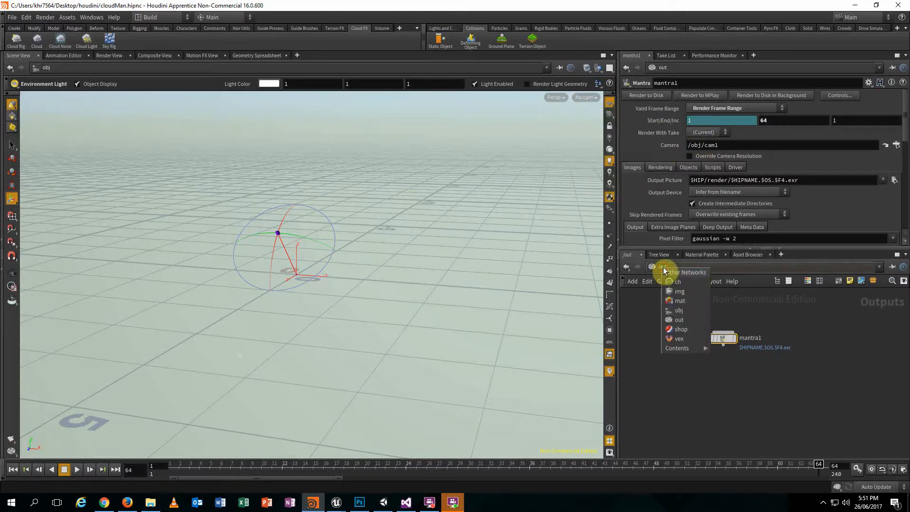
left_click(680, 314)
left_click_drag(428, 314, 465, 301, "alt")
key("Tab")
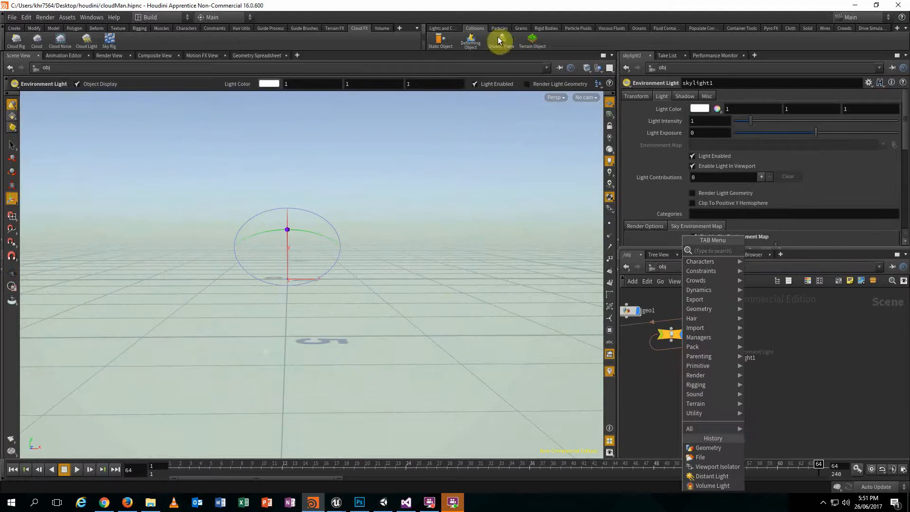
type("camer")
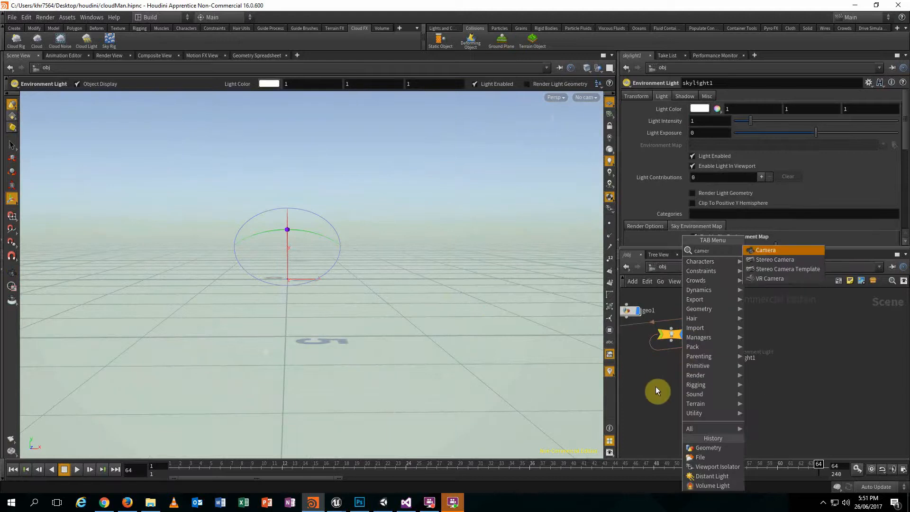
key("Escape")
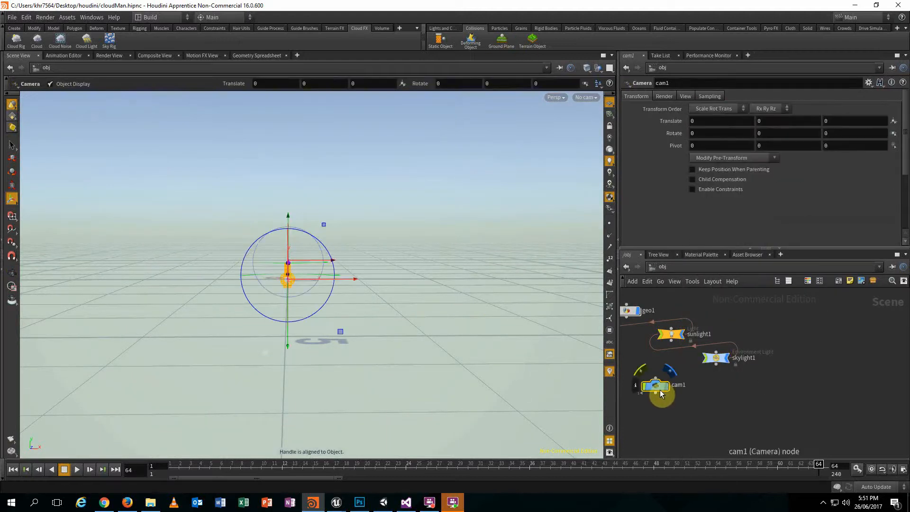
Move the camera to about 0.98 along Z and look through cam1 in the viewport.
left_click_drag(391, 331, 422, 346)
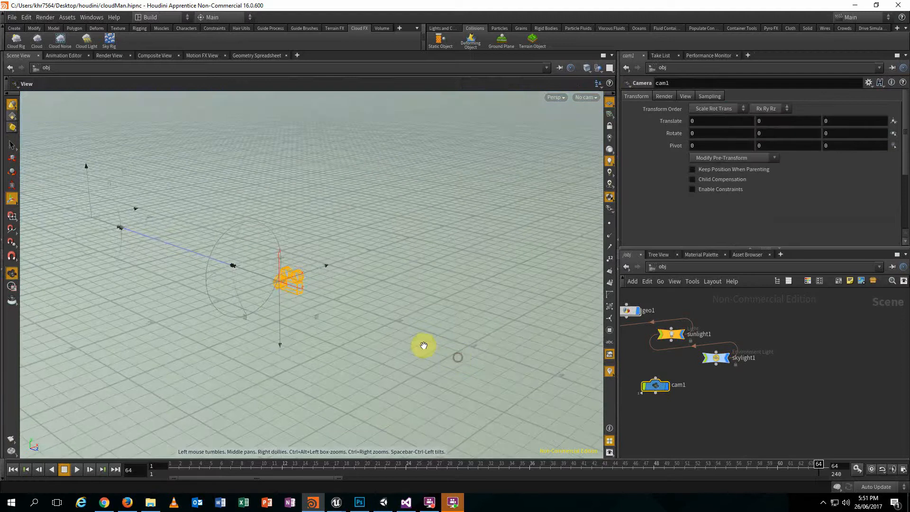
left_click(656, 377)
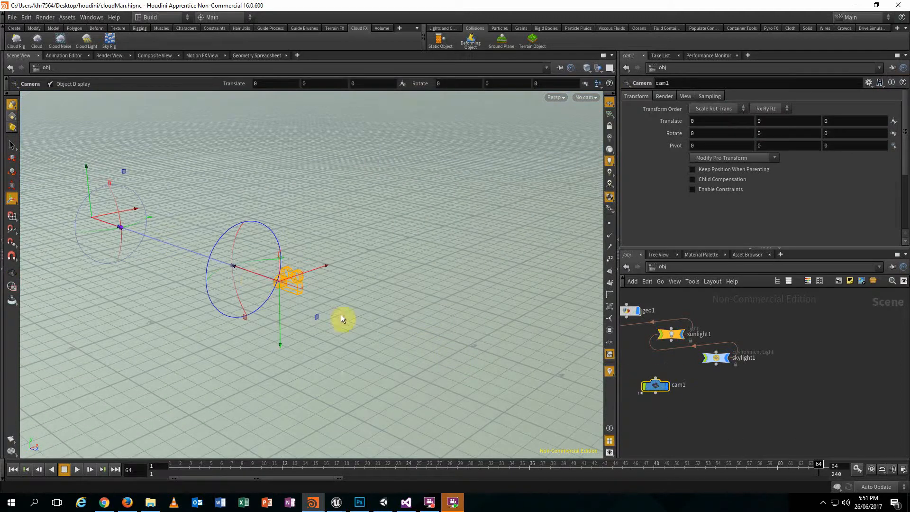
left_click_drag(251, 277, 299, 285)
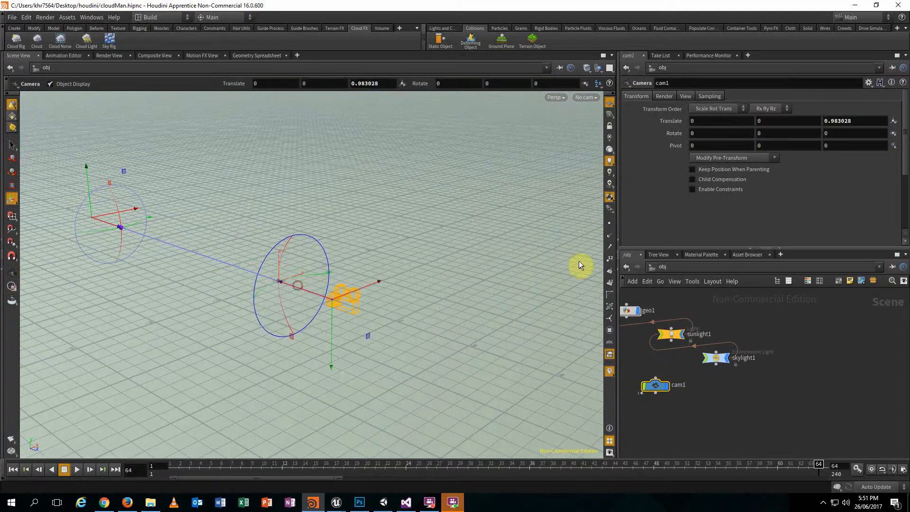
left_click(585, 97)
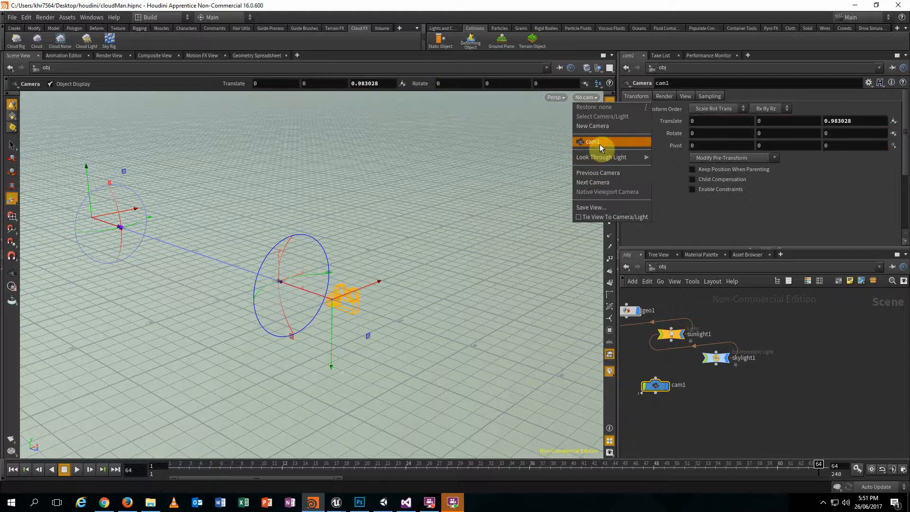
left_click(599, 143)
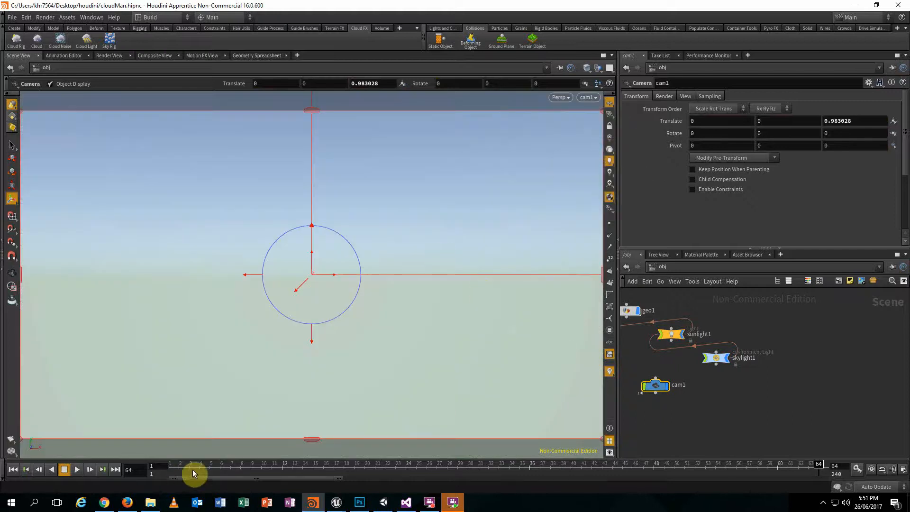
Pull the camera back to about 8.76 along Z, checking the cloud slices at several frames.
left_click_drag(193, 472, 152, 455)
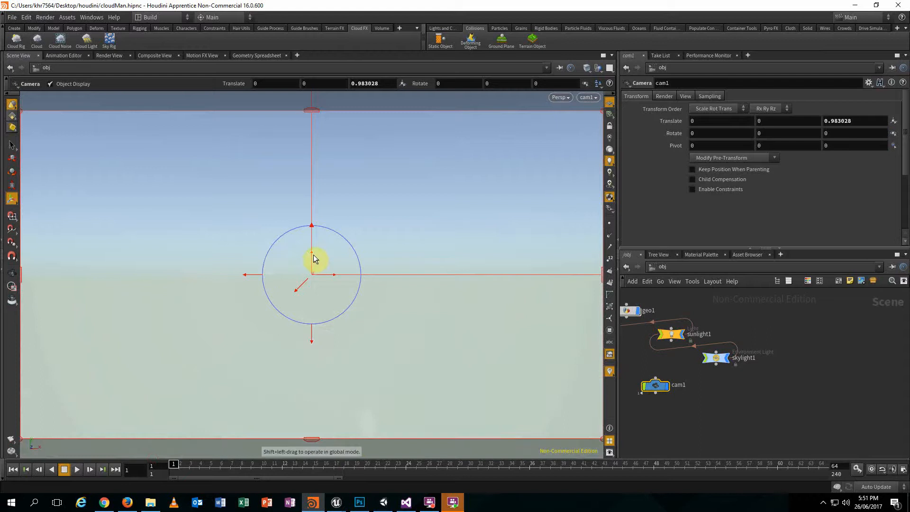
left_click_drag(300, 284, 286, 304)
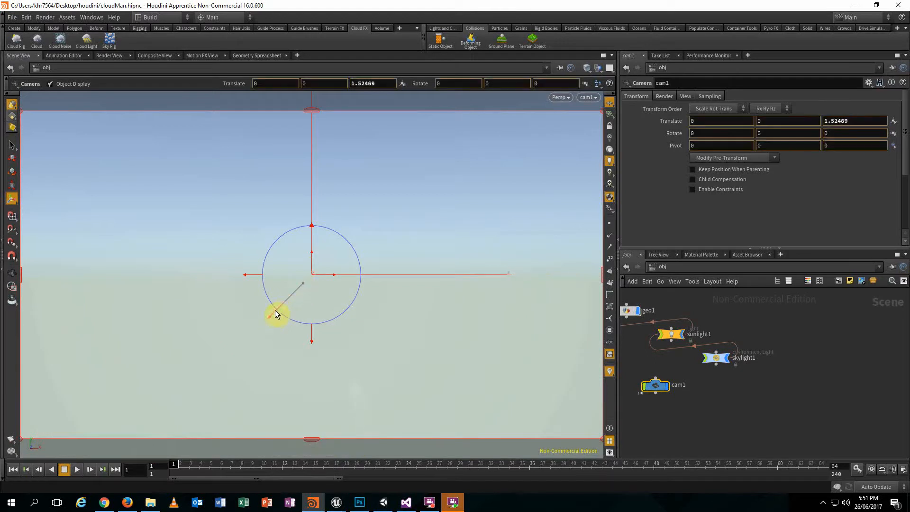
left_click_drag(199, 463, 316, 458)
left_click_drag(300, 285, 261, 331)
left_click_drag(319, 463, 499, 465)
left_click_drag(300, 290, 266, 349)
left_click_drag(501, 462, 466, 462)
Set the camera's resolution to 512 by 512.
left_click(685, 96)
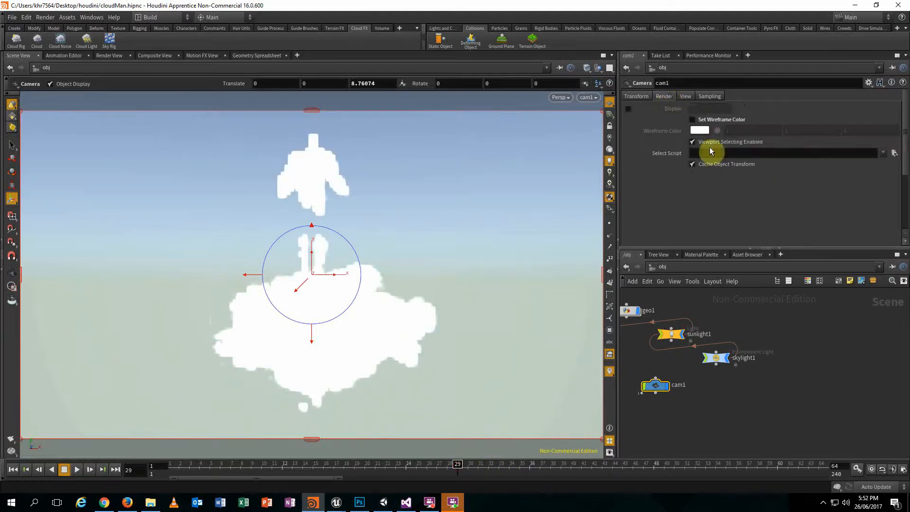
left_click(686, 95)
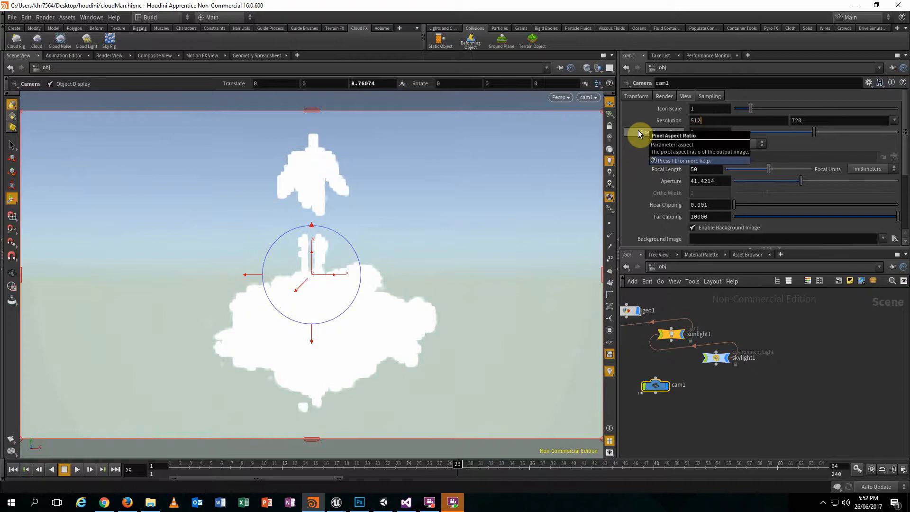
key("Tab")
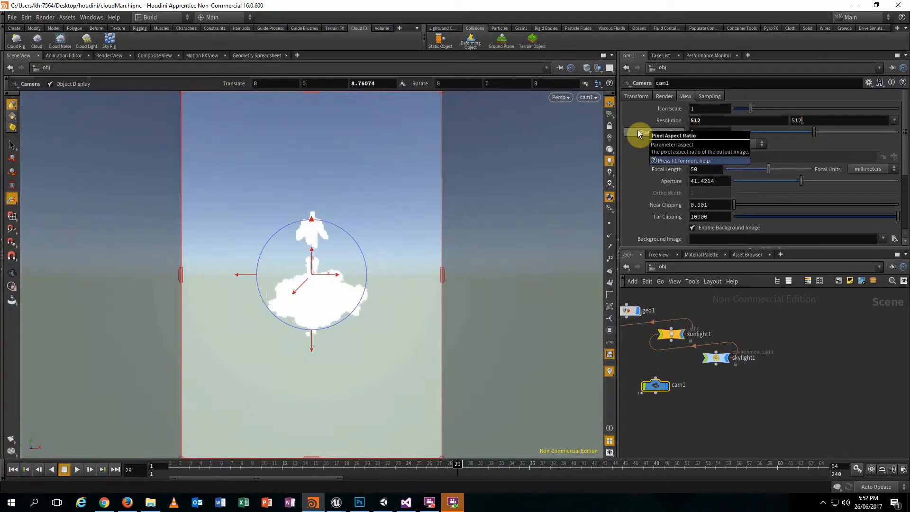
key("Return")
Move the camera to about 5.09 along Z to fit the slices in the square frame, checking several frames.
scroll(312, 283, "up", 2)
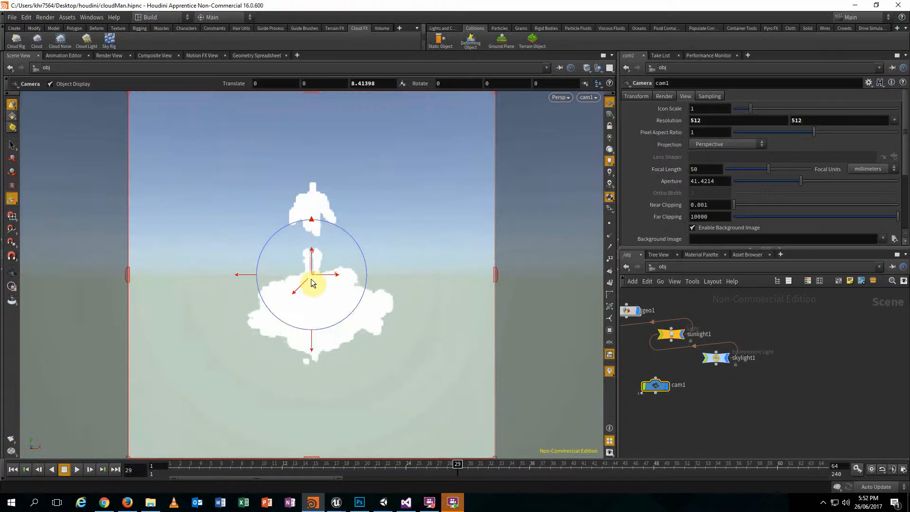
scroll(312, 283, "up", 5)
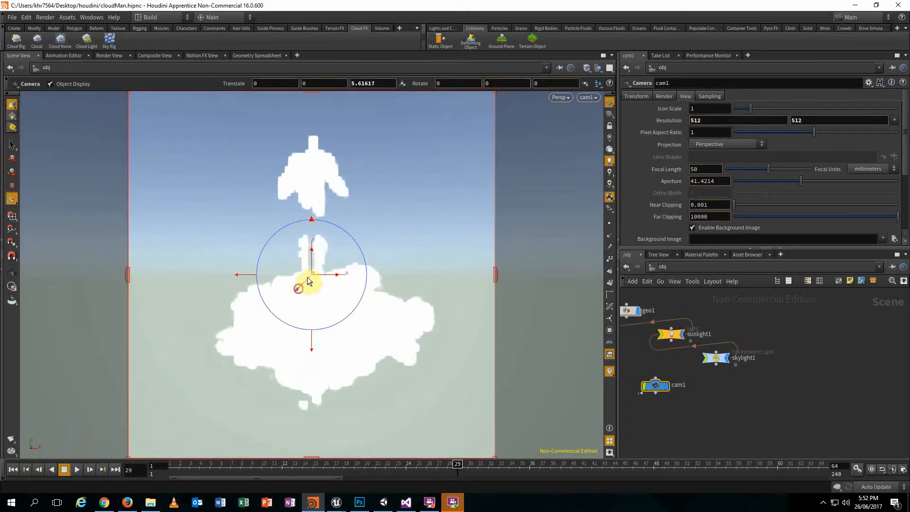
left_click_drag(456, 463, 484, 463)
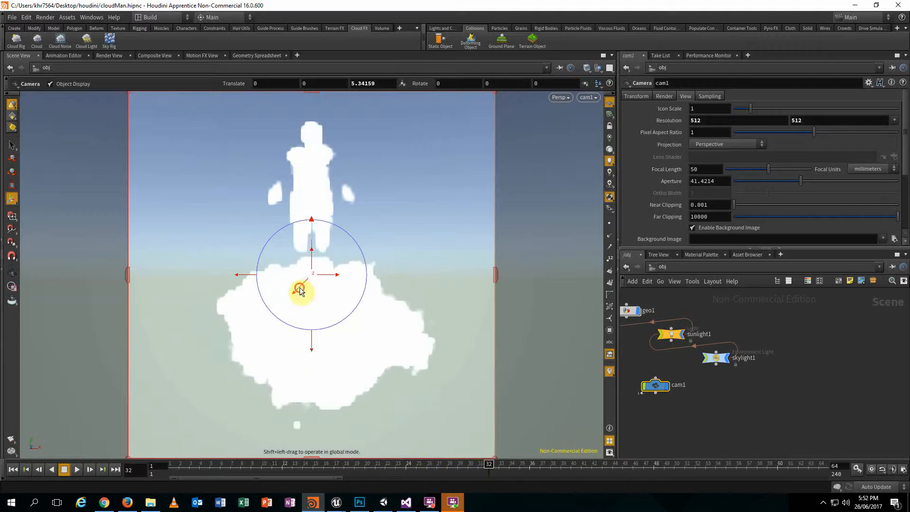
left_click_drag(299, 290, 324, 283)
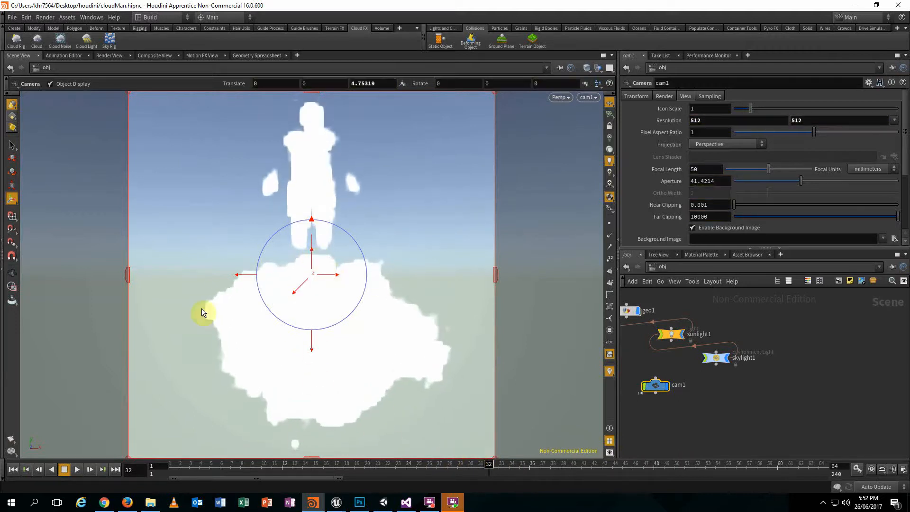
left_click_drag(483, 466, 466, 473)
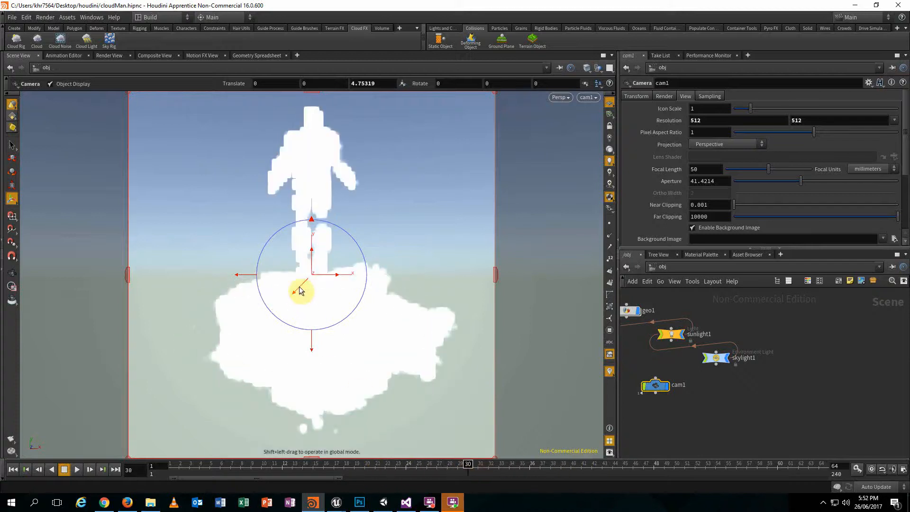
left_click_drag(299, 287, 296, 292)
left_click_drag(487, 473, 561, 465)
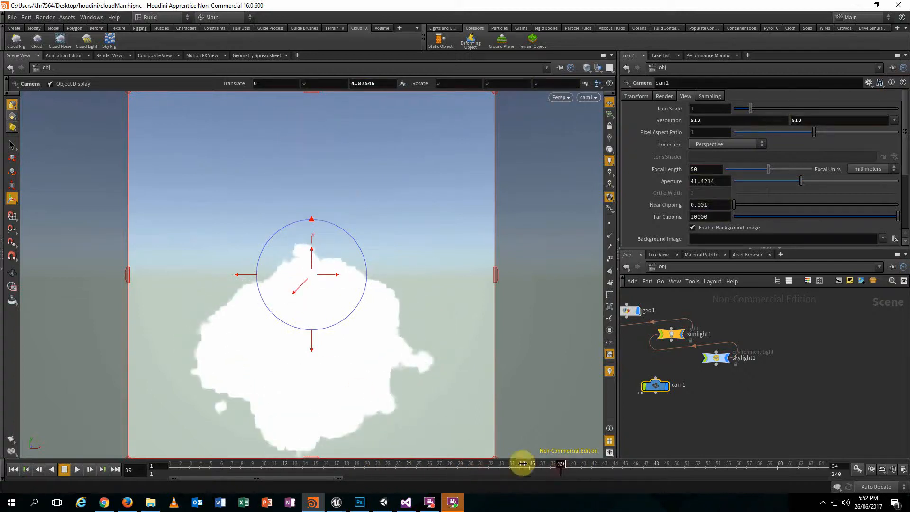
left_click_drag(299, 296, 292, 300)
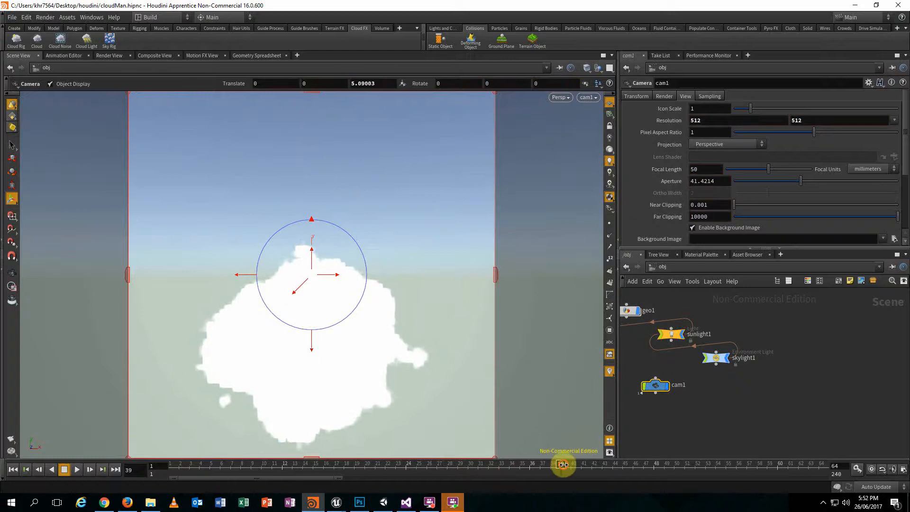
left_click_drag(560, 465, 81, 471)
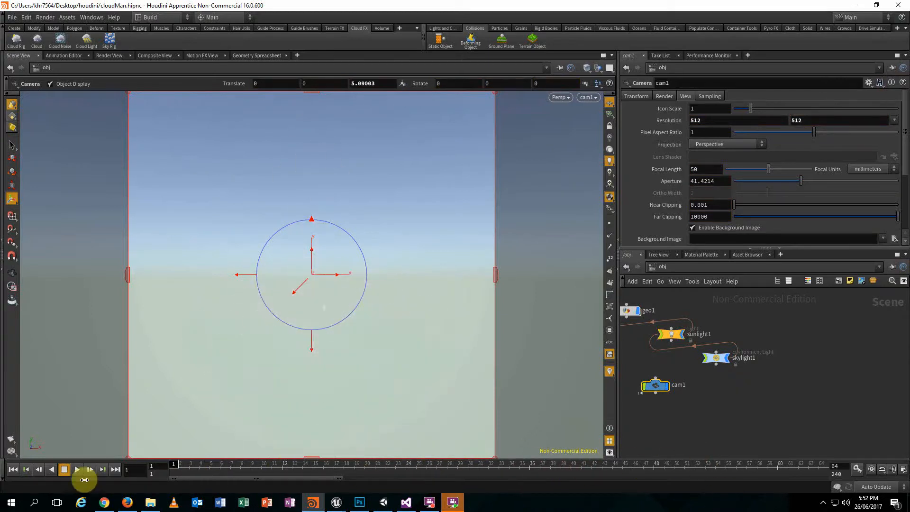
Switch cam1's projection to Orthographic and move the camera to about 5.13 along Z, checking the slice at frame 20.
left_click(563, 97)
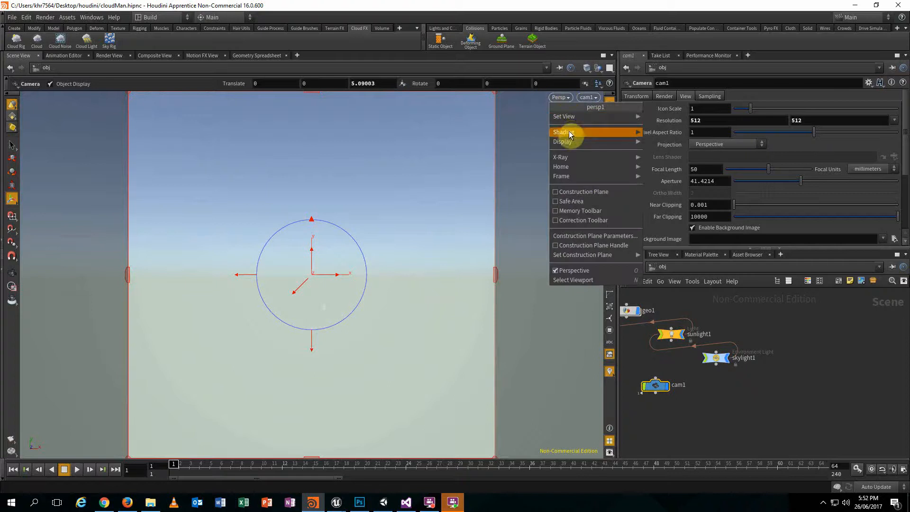
mouse_move(592, 117)
left_click(800, 102)
left_click(748, 144)
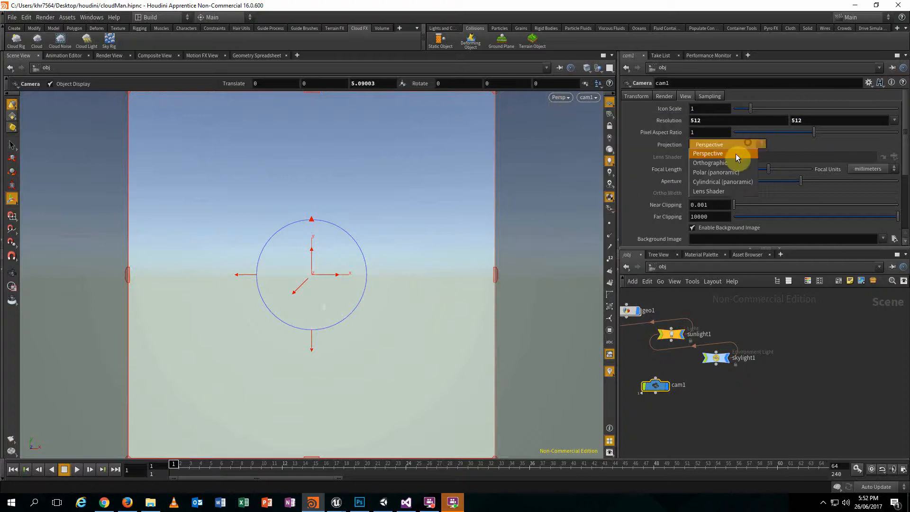
left_click(729, 163)
left_click_drag(270, 470, 365, 464)
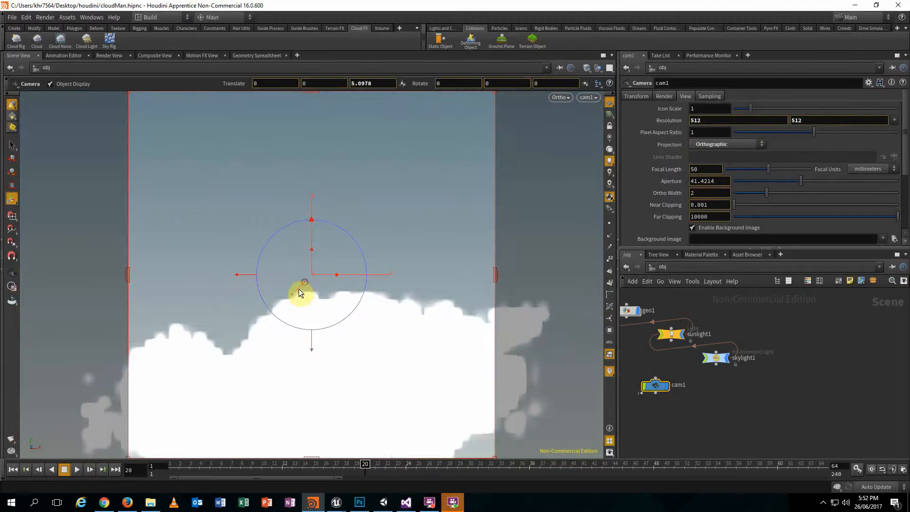
mouse_move(300, 297)
left_mouse_down()
mouse_move(279, 325)
mouse_move(298, 300)
left_mouse_up()
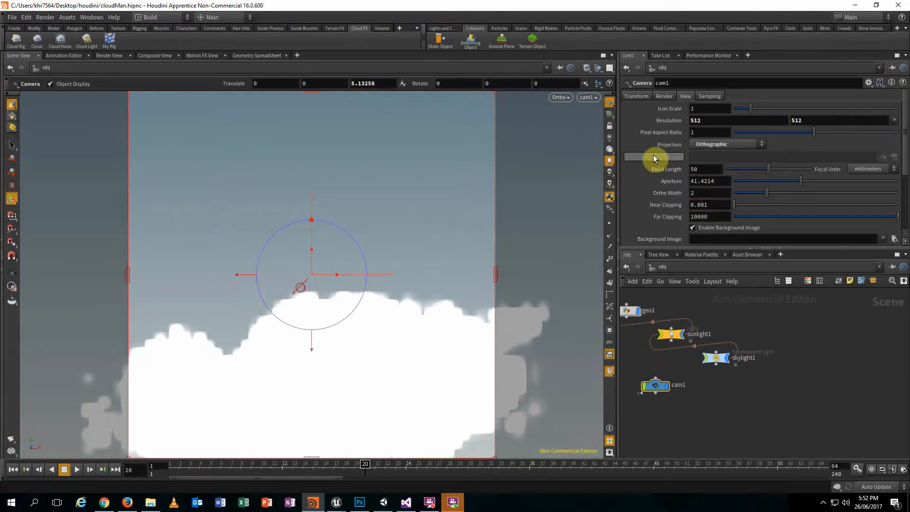
Set the camera's focal length to about 42.6 mm, checking the slice at frame 17.
left_click(758, 171)
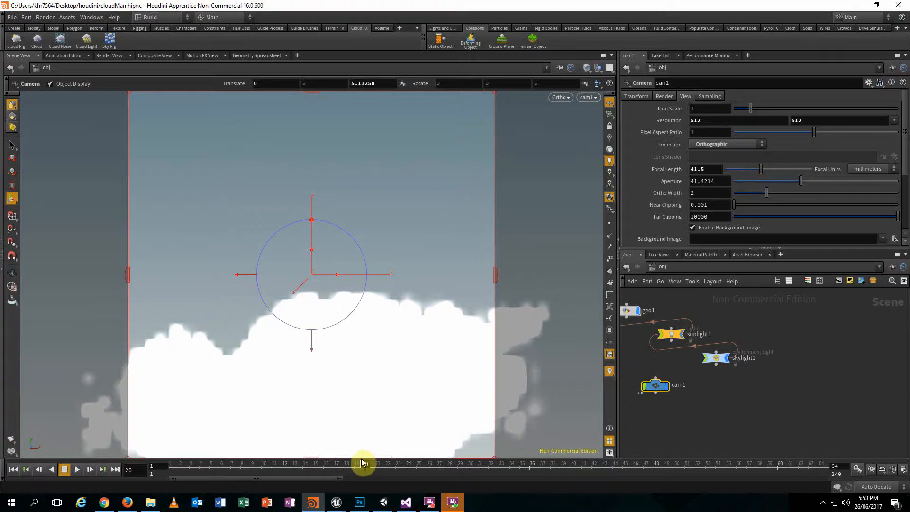
left_click_drag(363, 463, 334, 451)
scroll(768, 172, "down", 3)
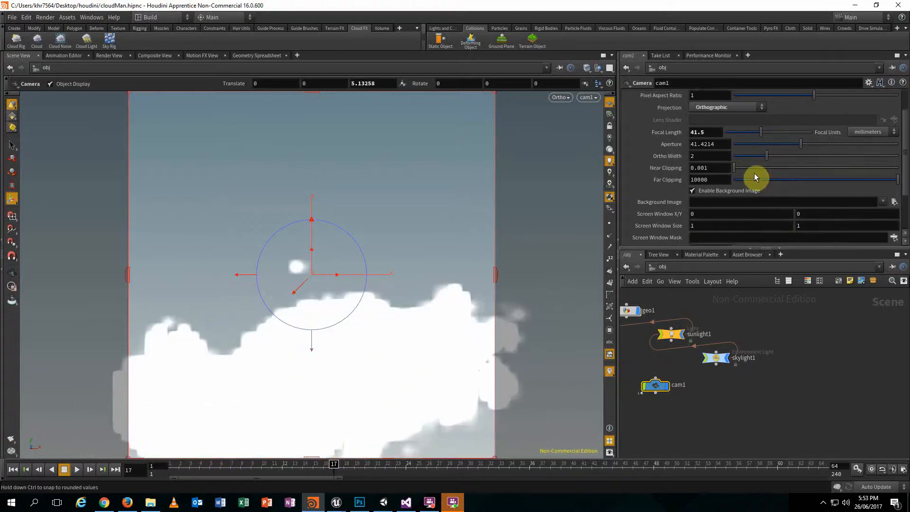
scroll(739, 156, "up", 3)
left_click(636, 97)
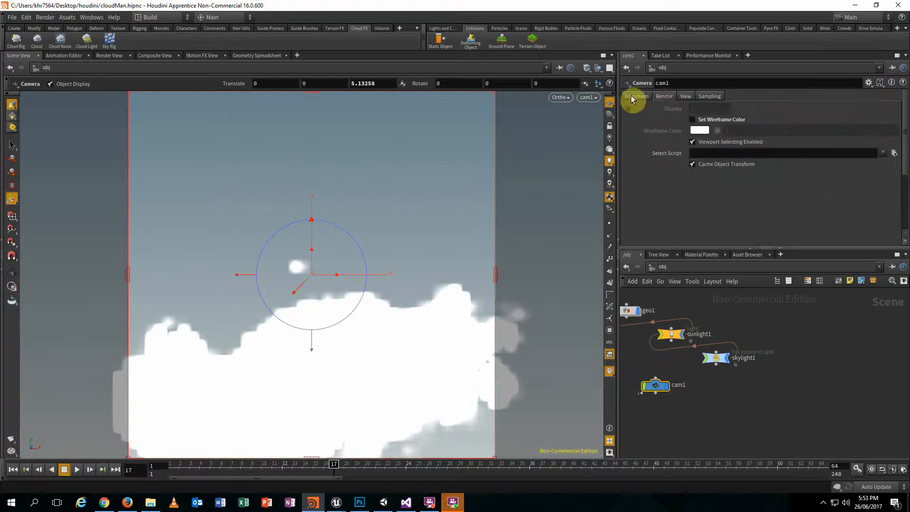
left_click(665, 97)
left_click(685, 96)
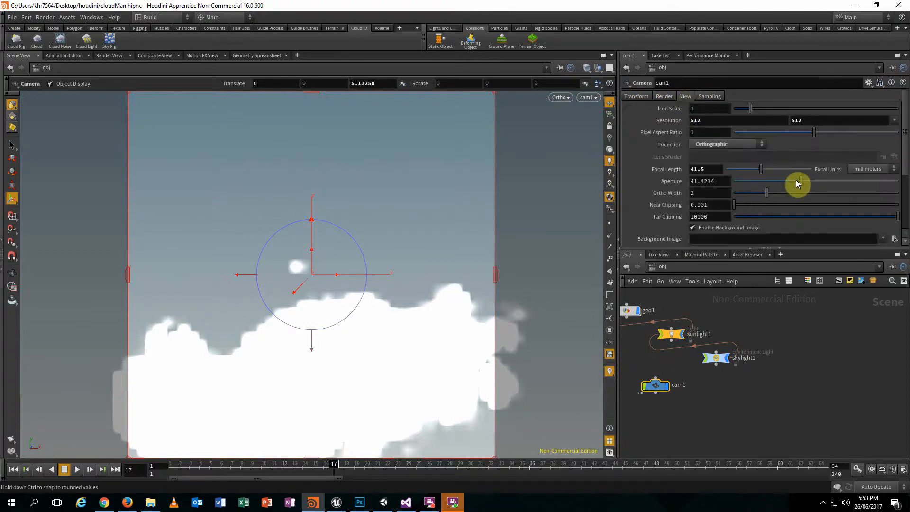
left_click_drag(752, 171, 762, 169)
Widen the camera's ortho width to about 3.96 so the slices fit the frame, checking frames 31 and 7.
left_click(763, 192)
left_click_drag(762, 192, 775, 188)
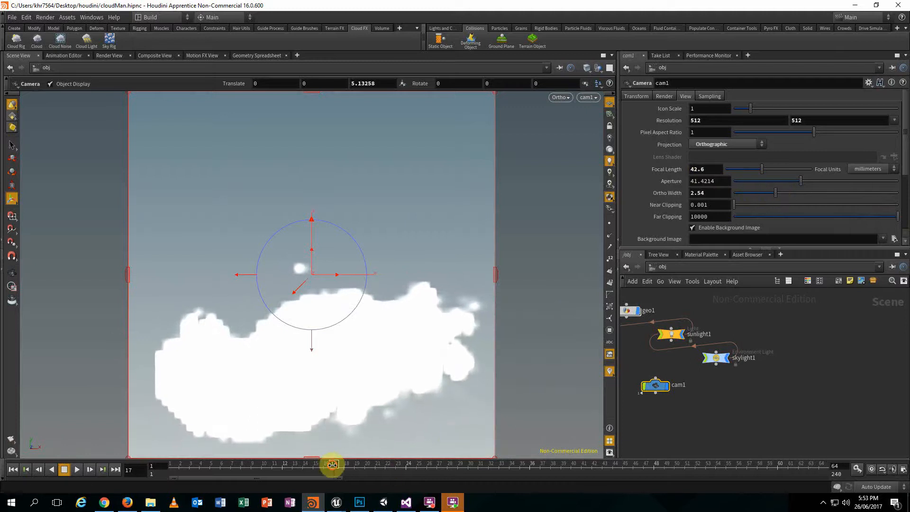
left_click_drag(332, 464, 496, 465)
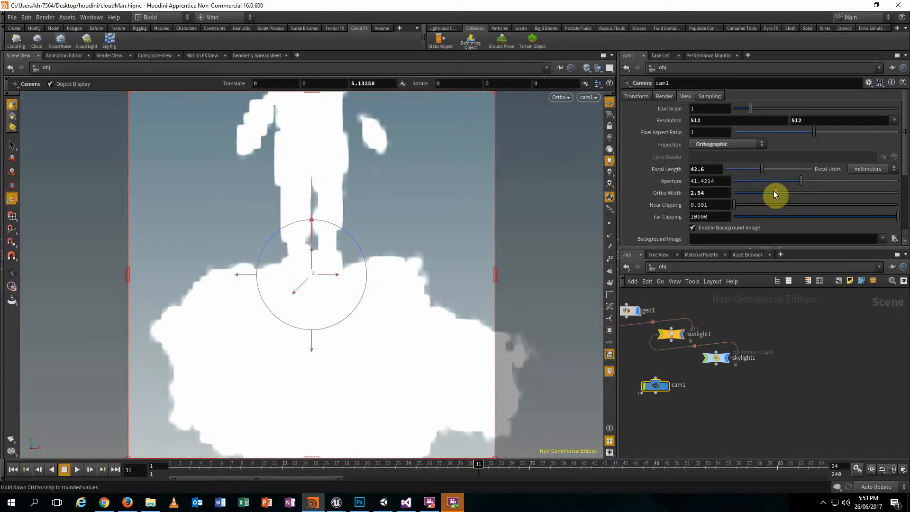
left_click_drag(774, 200, 796, 193)
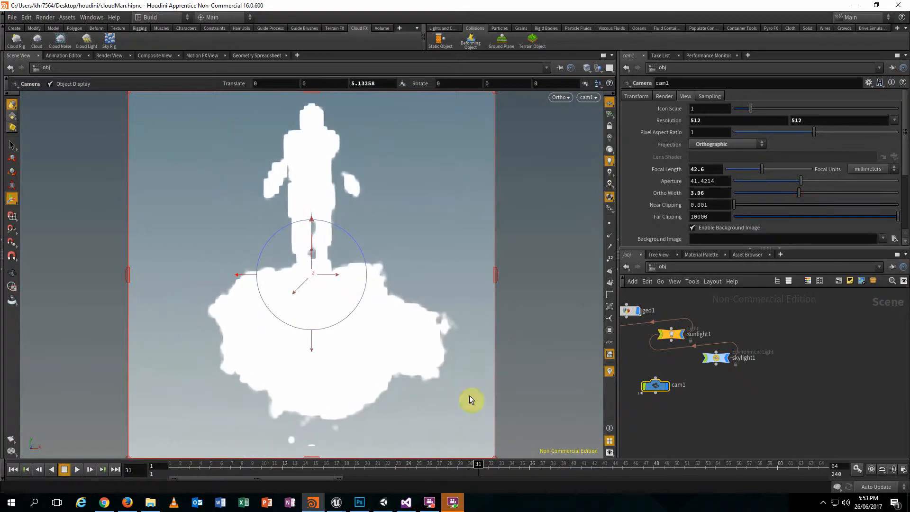
left_click_drag(478, 462, 232, 464)
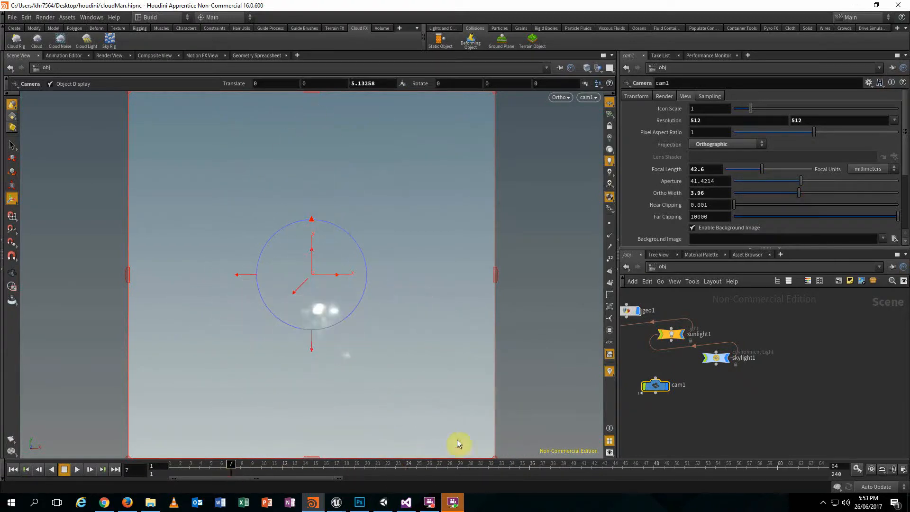
Go to the out network and review the mantra1 node's render settings.
left_click(673, 265)
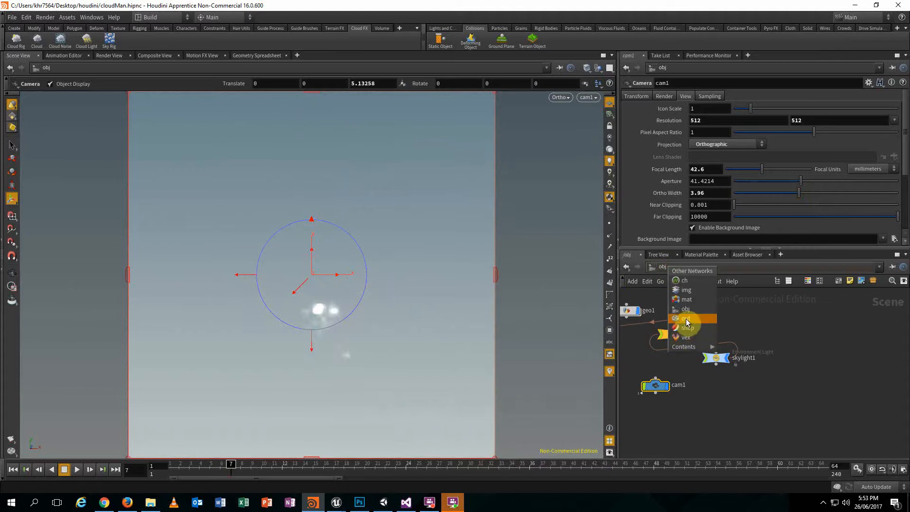
left_click(685, 319)
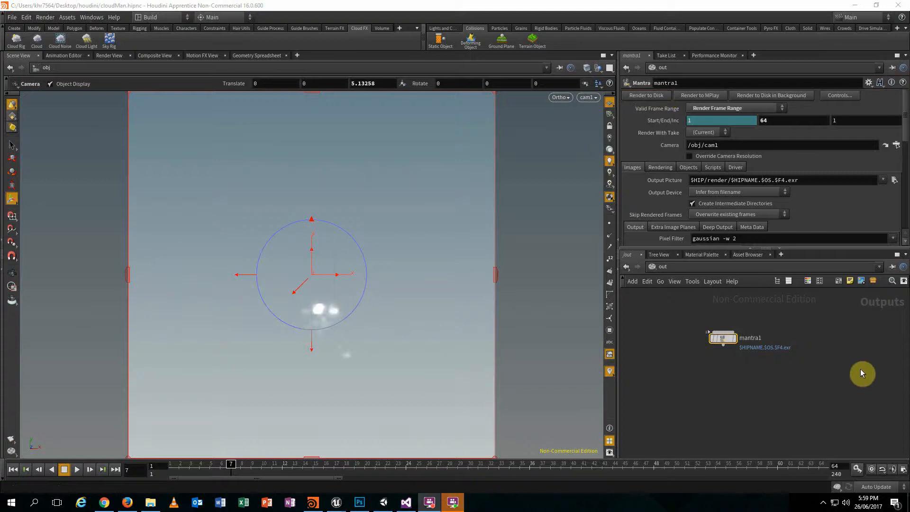
left_click_drag(712, 344, 785, 338)
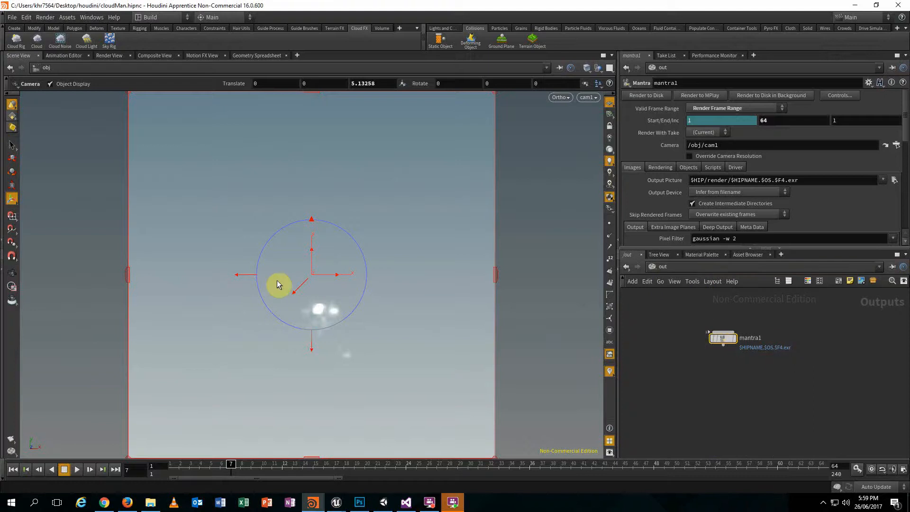
Switch to File Explorer and examine the rendered cloudMan.mantra1 EXR sequence in the render folder, from the first to the last frame.
left_click(150, 503)
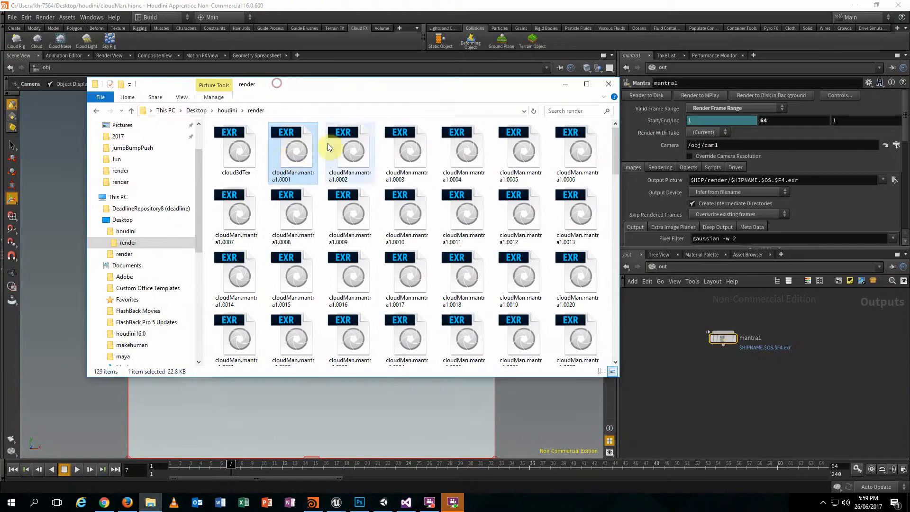
left_click(290, 157)
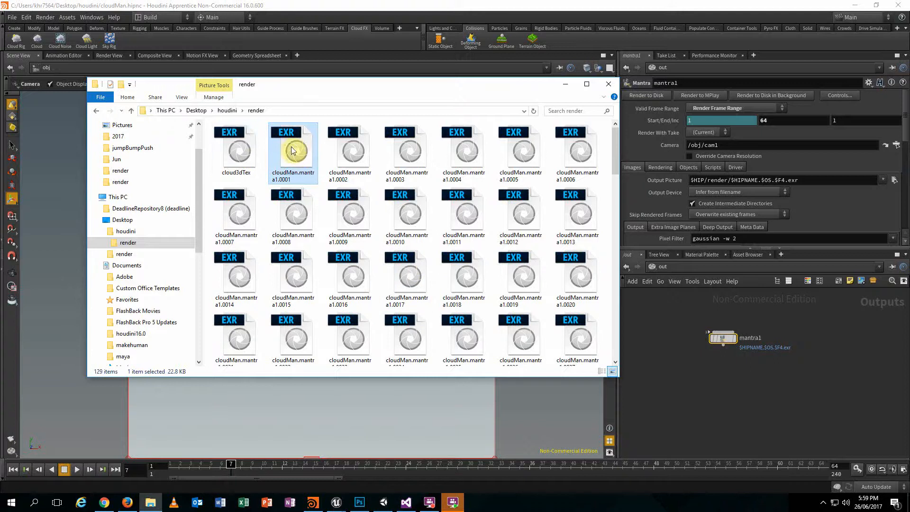
left_click(610, 156)
left_click_drag(614, 162, 624, 241)
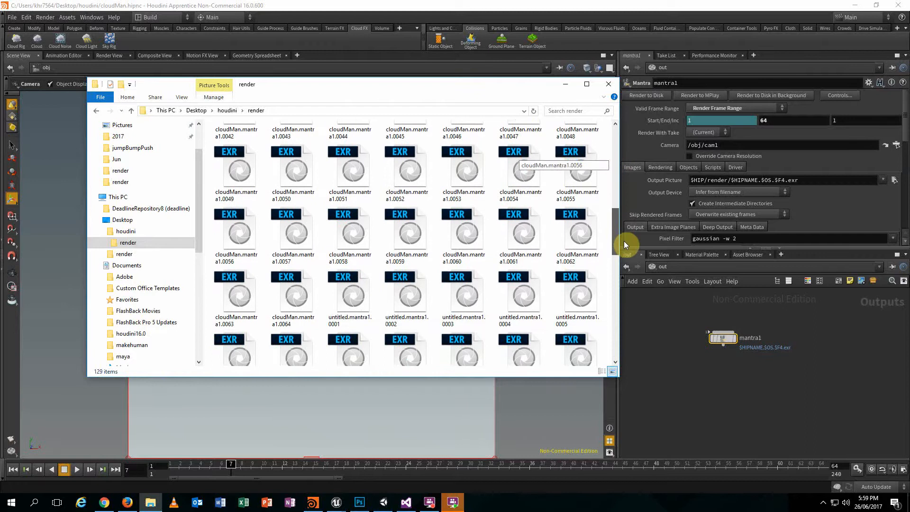
left_click(292, 303)
left_click(341, 300)
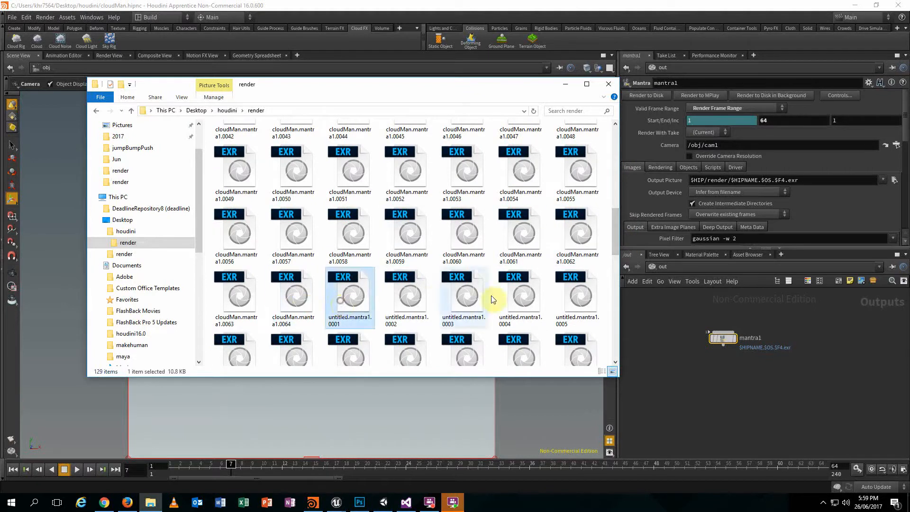
left_click(313, 295)
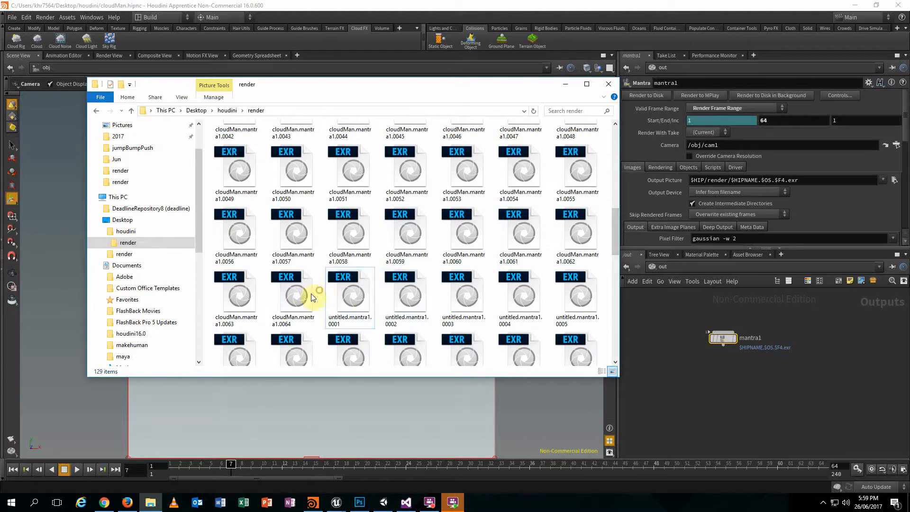
left_click(564, 86)
Switch the network editor to the img compositing network and show the Composite View.
left_click(661, 266)
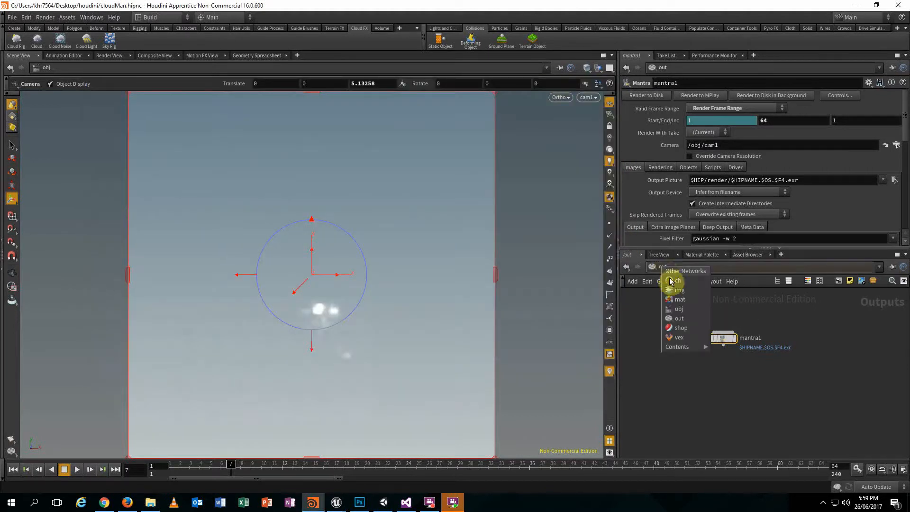
left_click(675, 291)
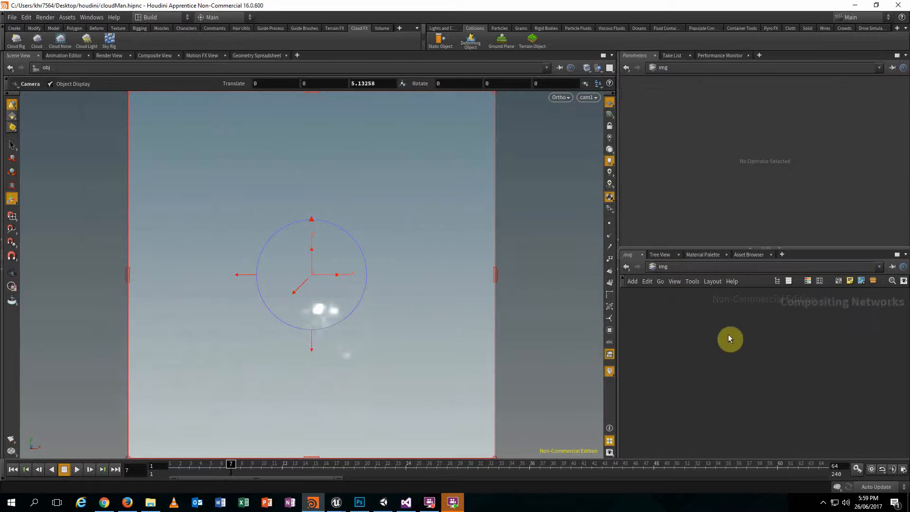
key("Tab")
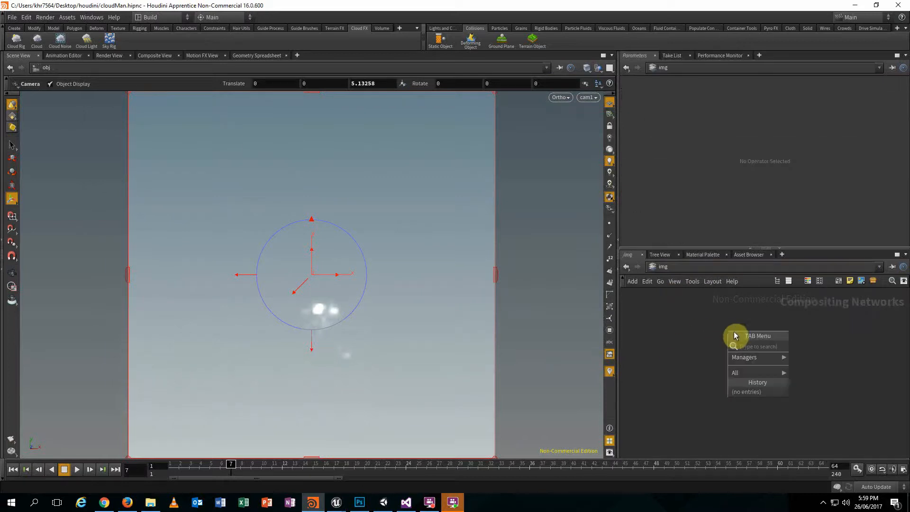
left_click(155, 56)
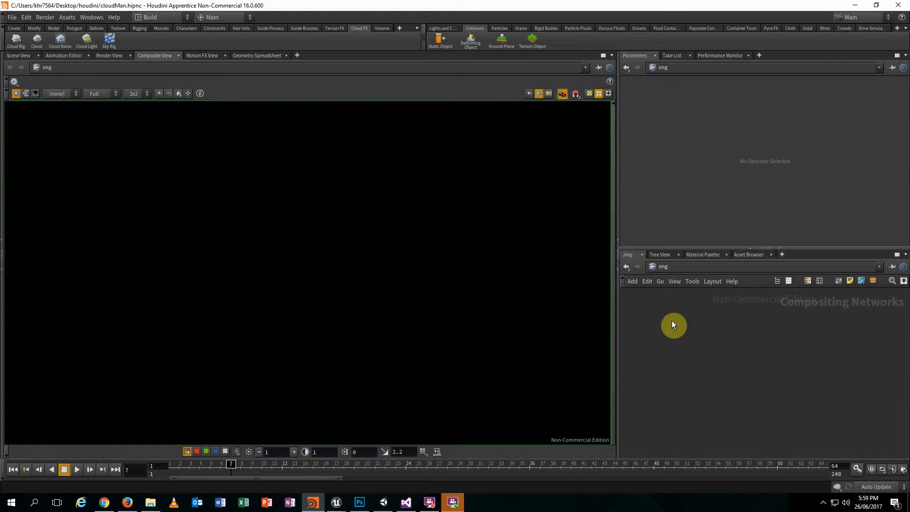
left_click(663, 267)
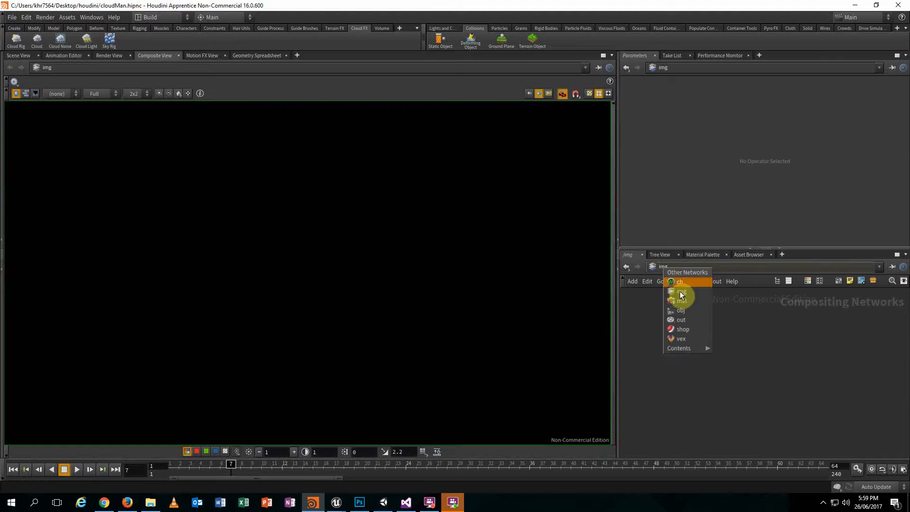
left_click(672, 284)
left_click(660, 265)
left_click(755, 350)
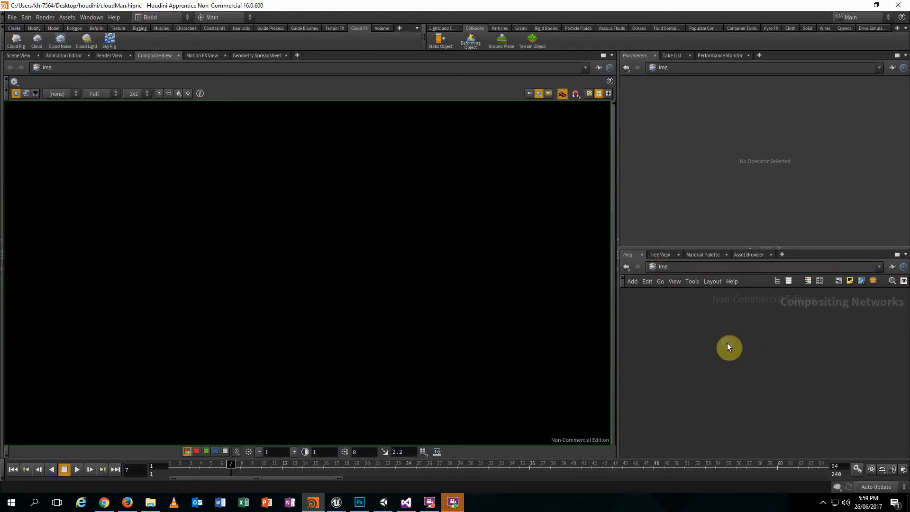
key("Tab")
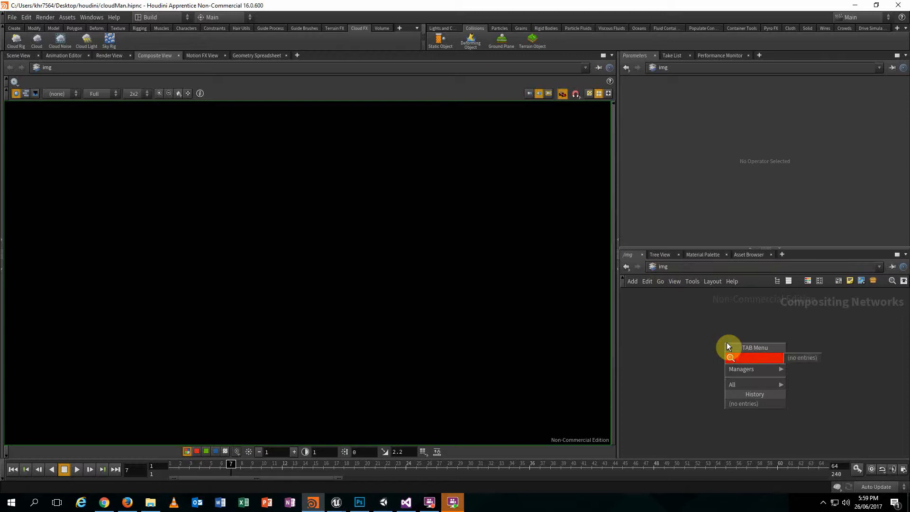
left_click(664, 242)
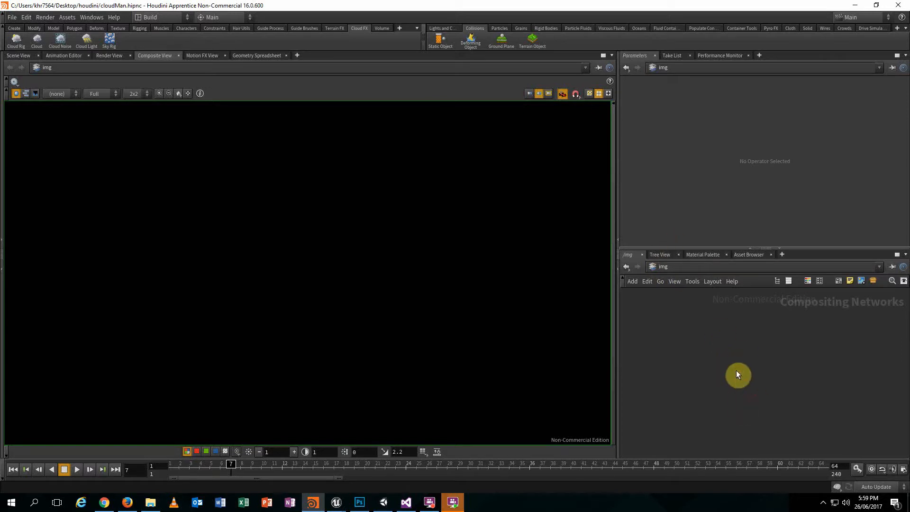
Add an Image Network node to the img compositing networks.
key("l")
key("Tab")
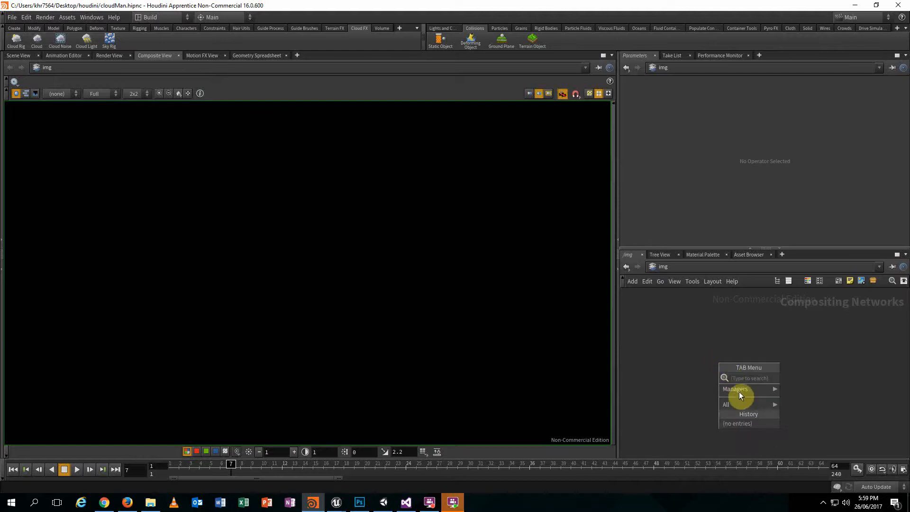
mouse_move(738, 389)
left_click(810, 389)
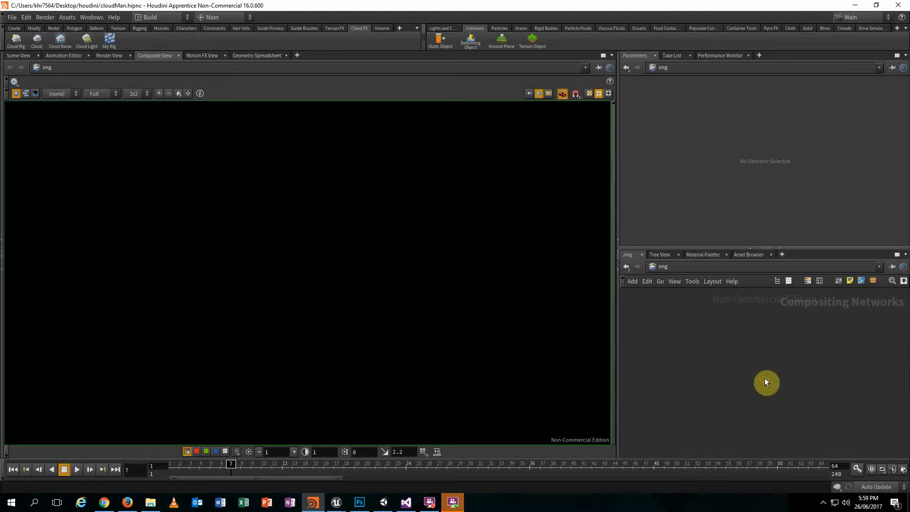
left_click(764, 377)
scroll(759, 365, "up", 5)
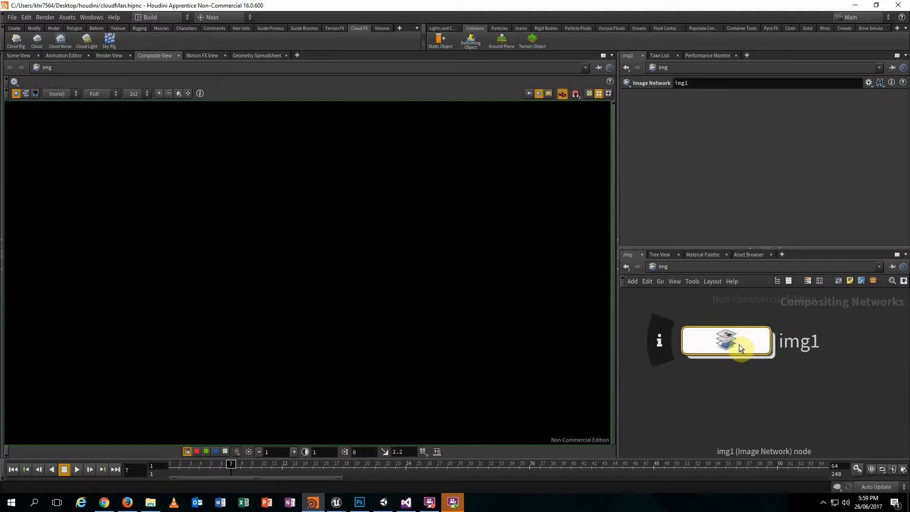
Go inside the img1 image network and add a File node.
double_click(738, 344)
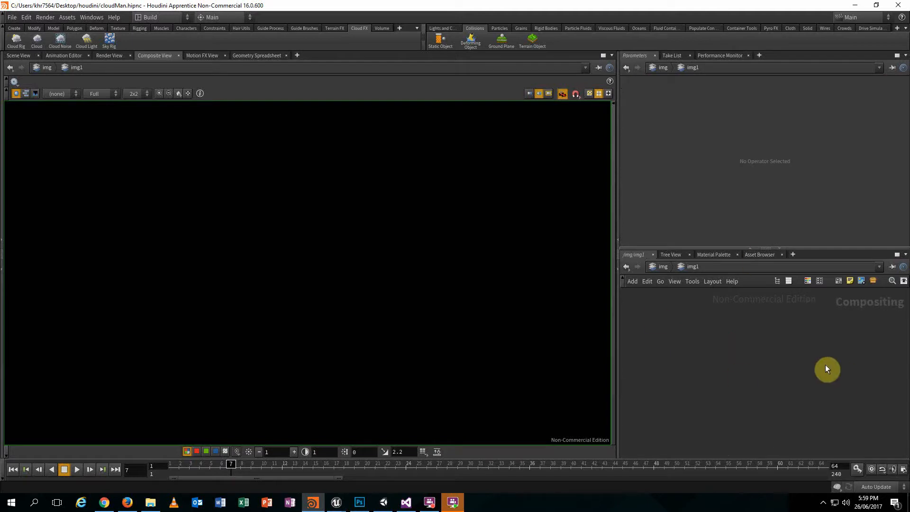
key("Tab")
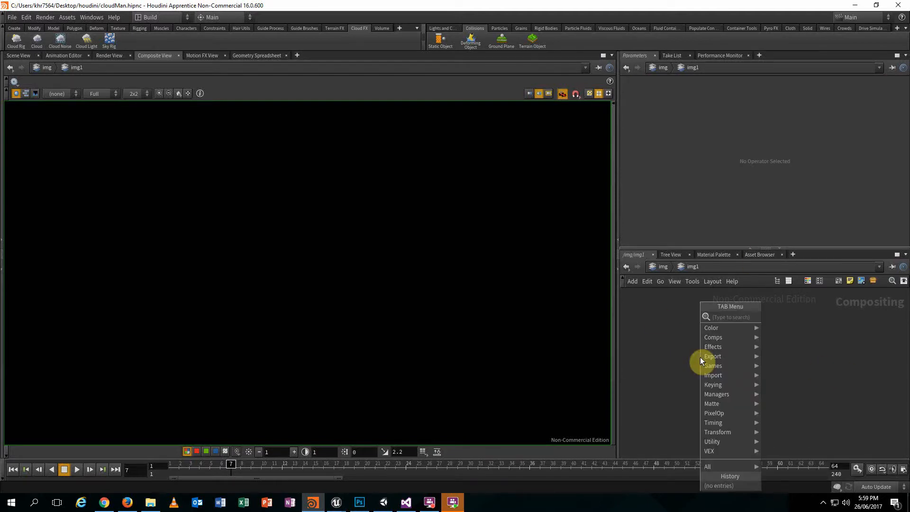
type("file")
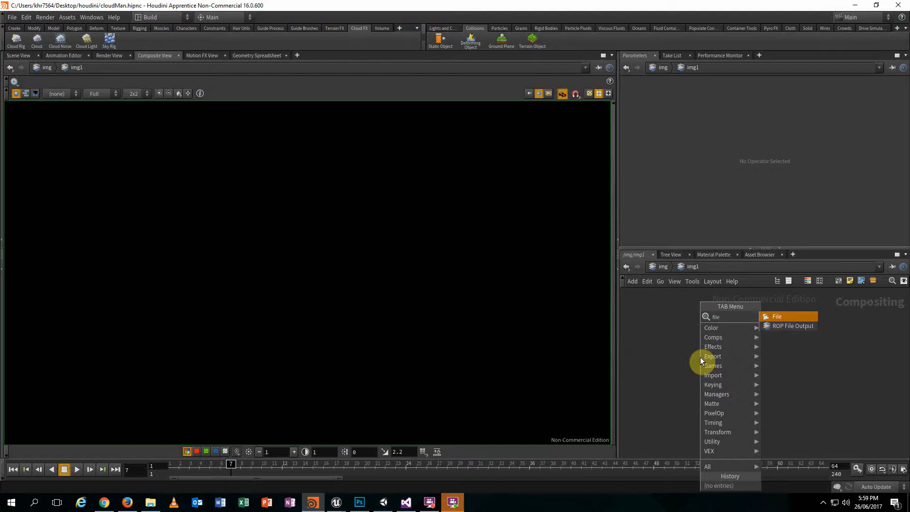
key("Return")
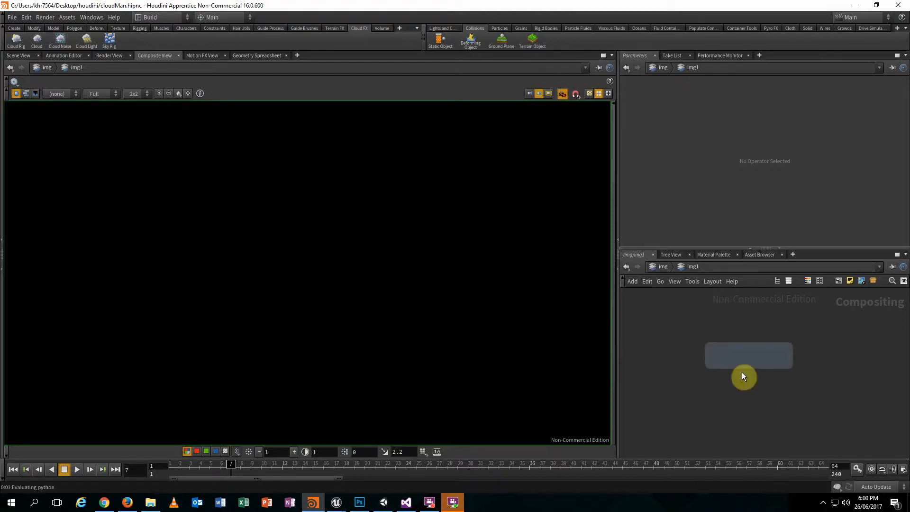
left_click(741, 373)
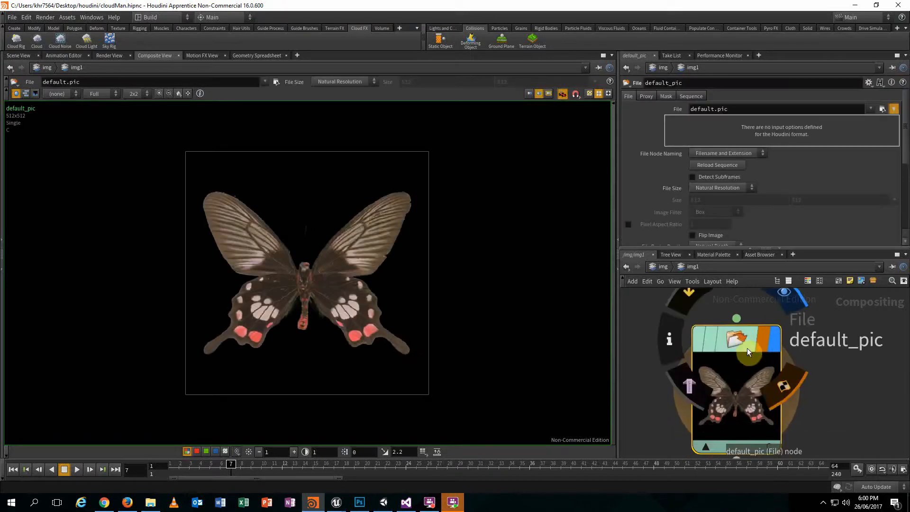
scroll(829, 416, "down", 2)
middle_click_drag(829, 416, 817, 374)
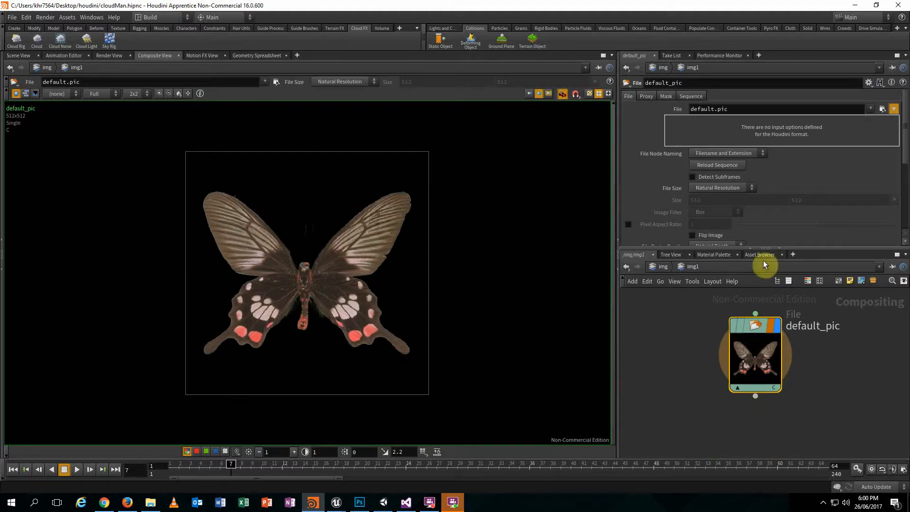
Browse for the File node's image in the Desktop/houdini/render folder.
left_click(882, 109)
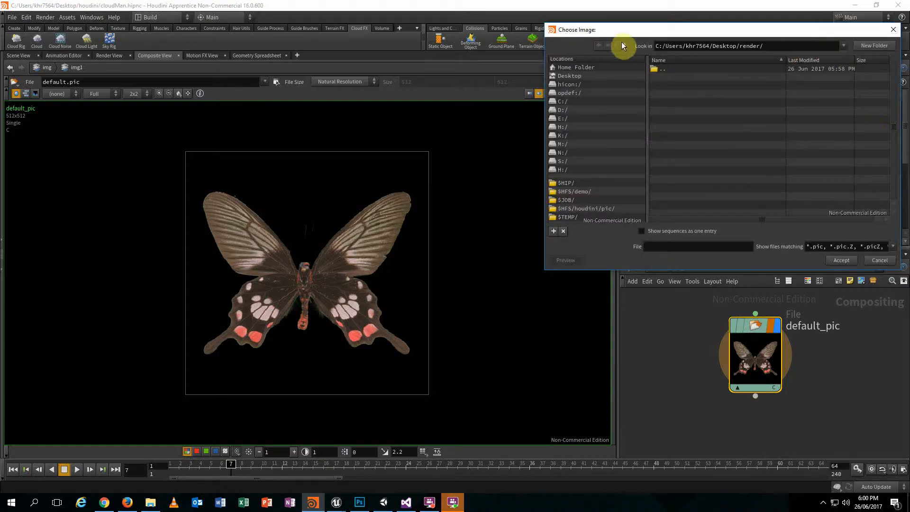
left_click(579, 77)
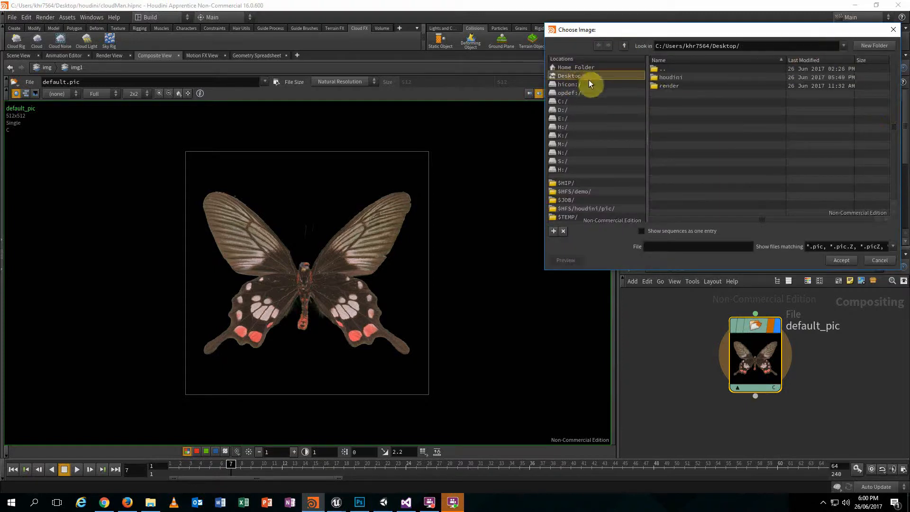
double_click(670, 85)
left_click(625, 46)
double_click(675, 76)
left_click(675, 75)
double_click(674, 75)
left_click(686, 85)
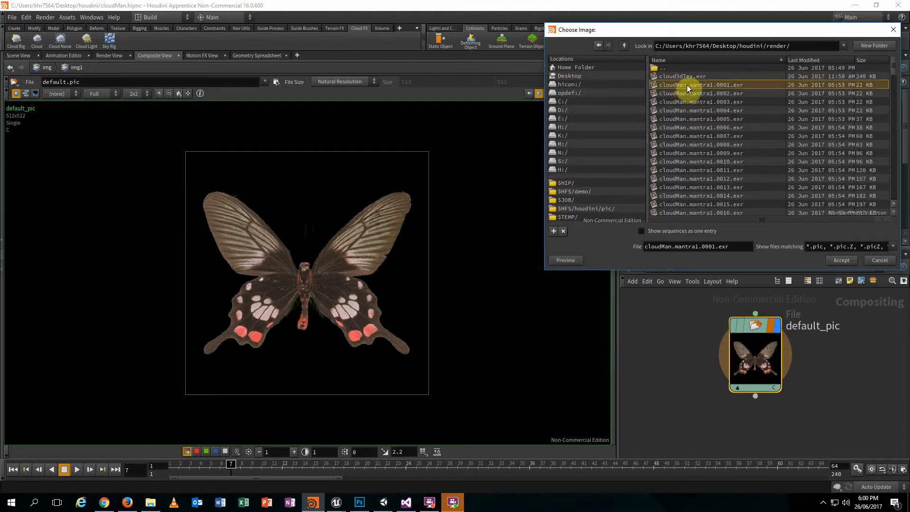
scroll(701, 90, "down", 3)
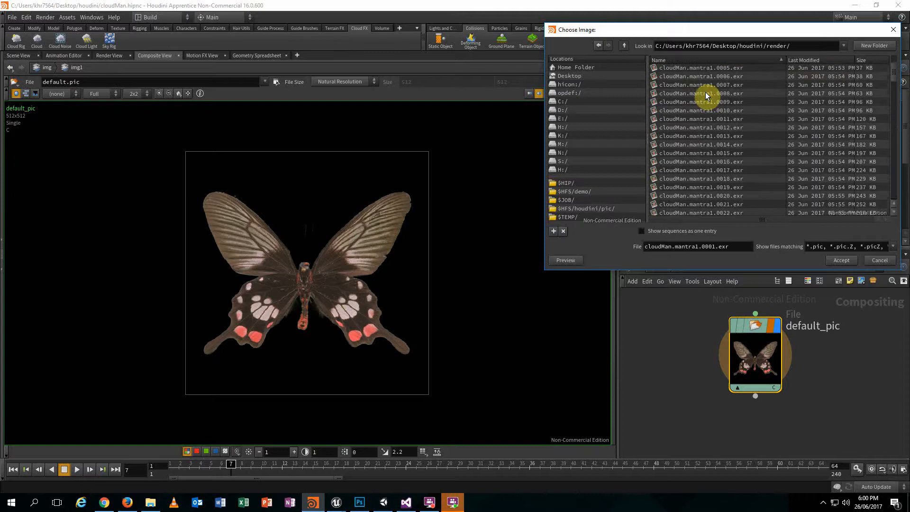
Show sequences as one entry, load cloudMan.mantra1.$F4.exr (1-64) into the File node, and move the timeline to frame 1.
left_click(641, 231)
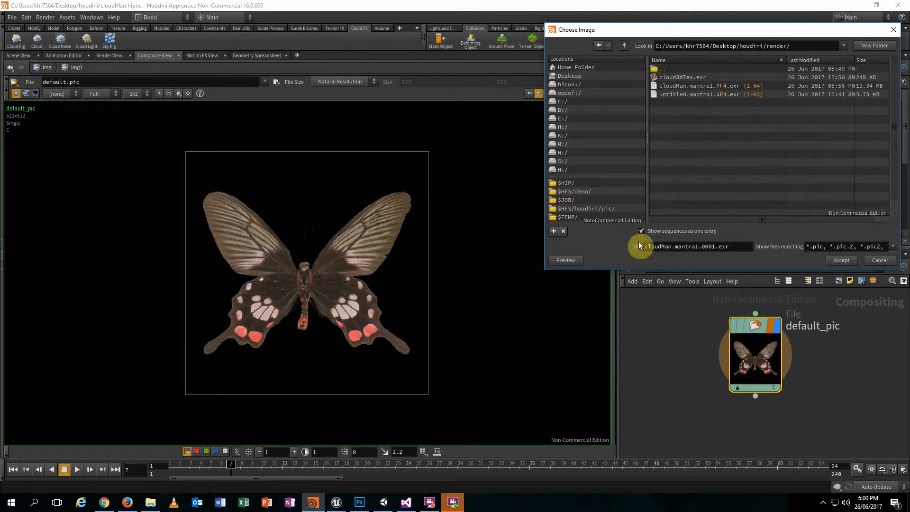
left_click(709, 87)
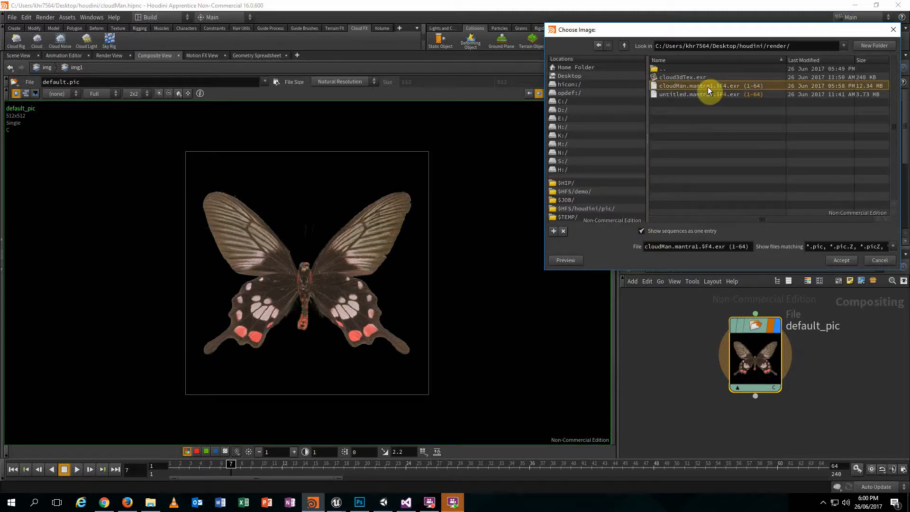
left_click(675, 94)
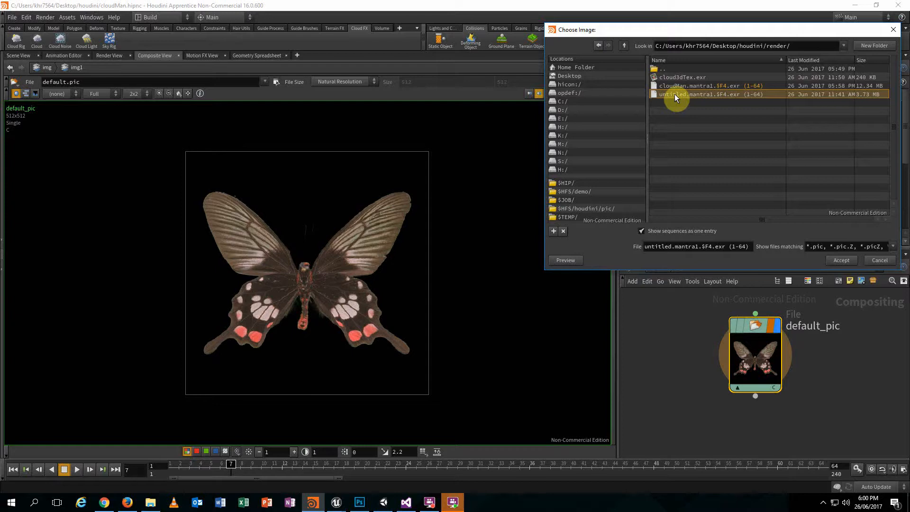
left_click(685, 88)
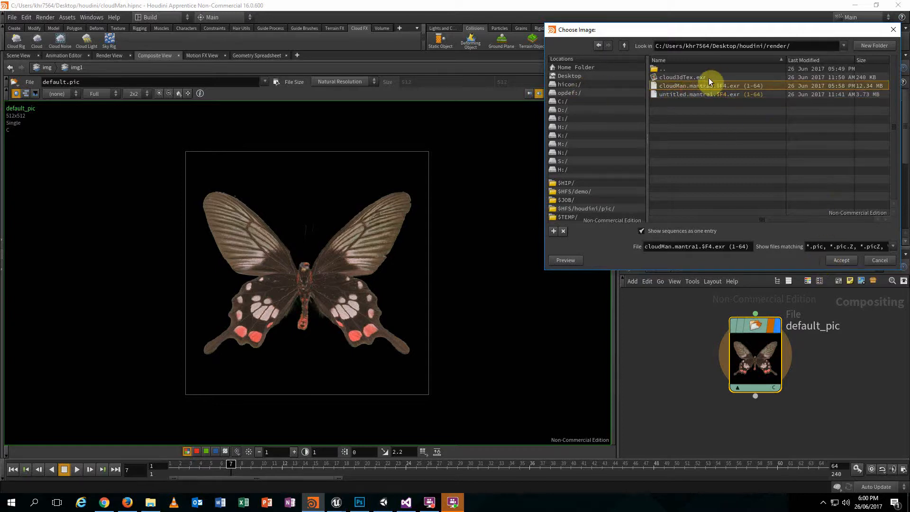
left_click(837, 262)
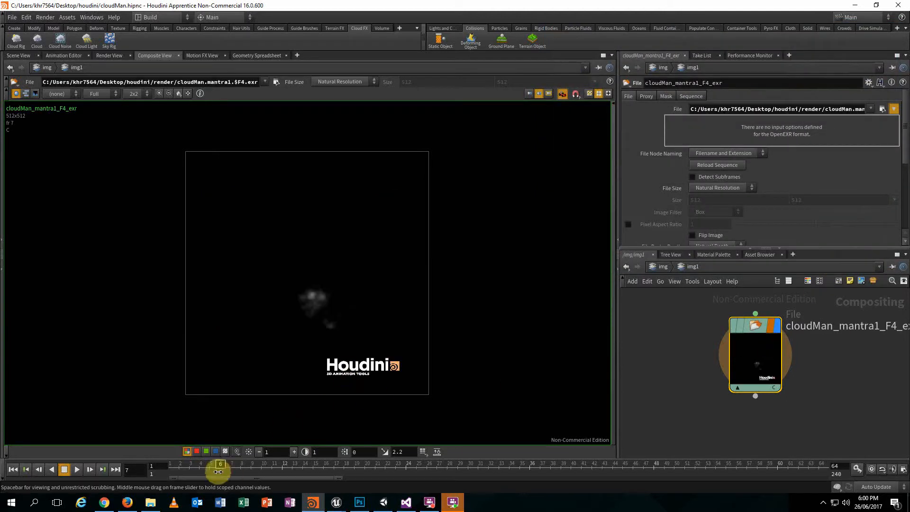
left_click_drag(218, 471, 148, 489)
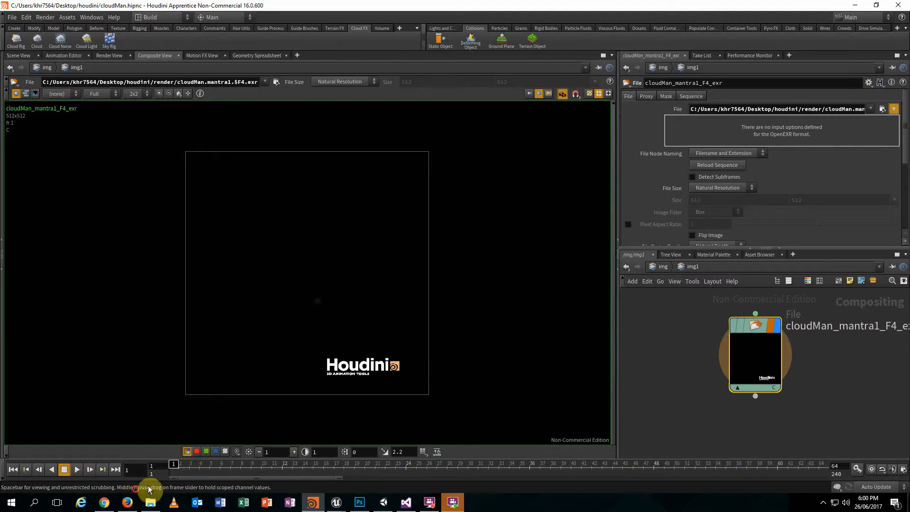
Connect a Mosaic node to the File node's output and display it in the Composite View.
left_click(756, 400)
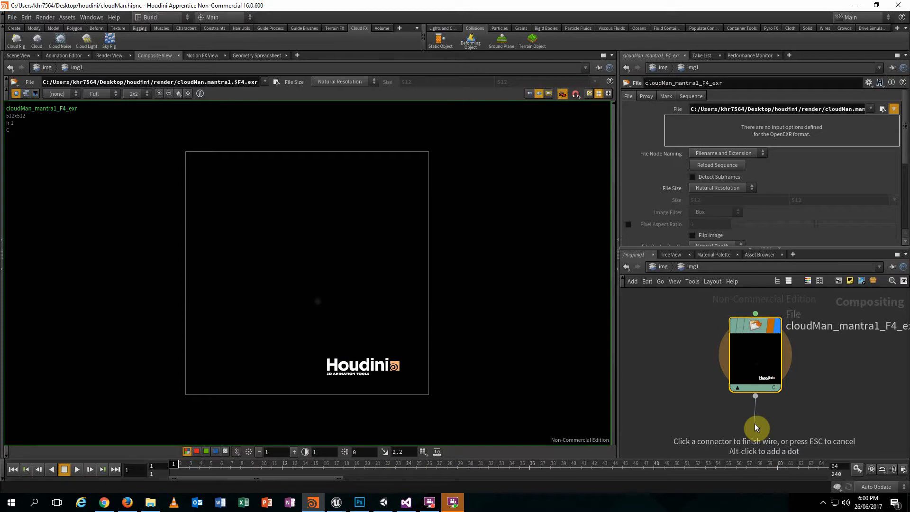
left_click(754, 423)
type("mos")
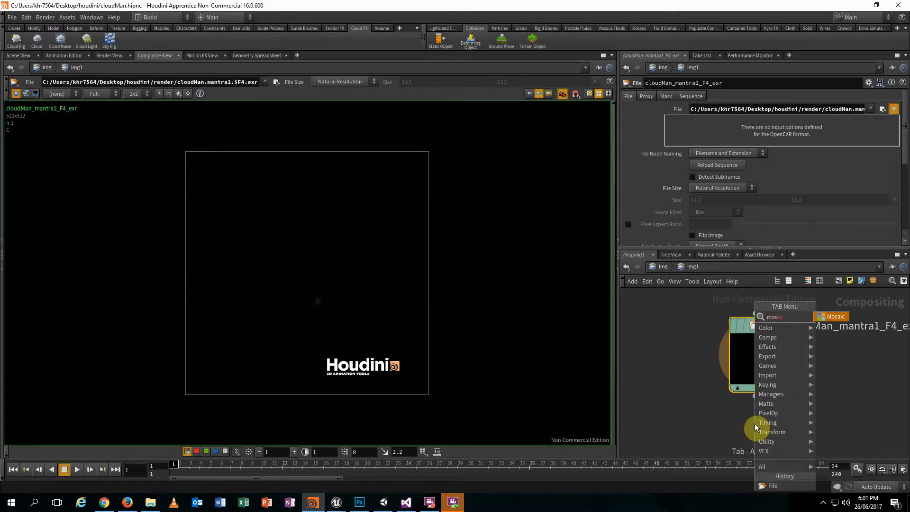
key("Return")
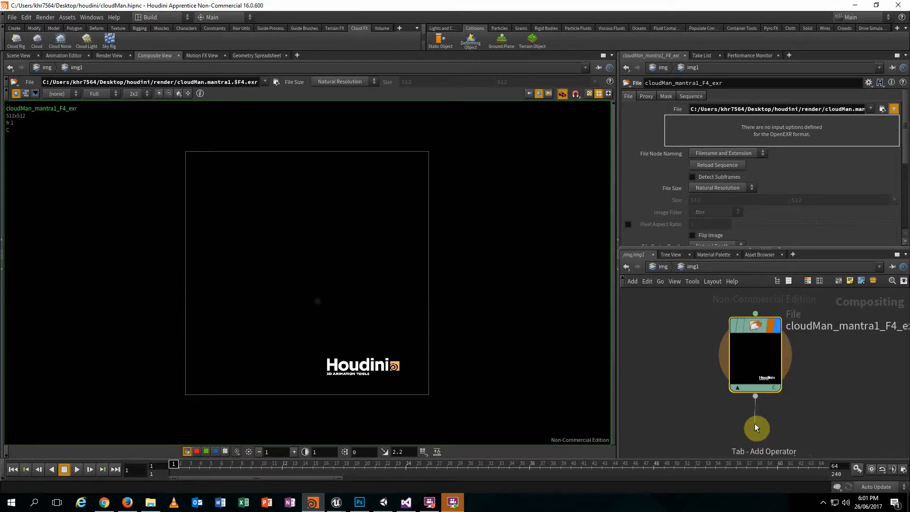
left_click(755, 426)
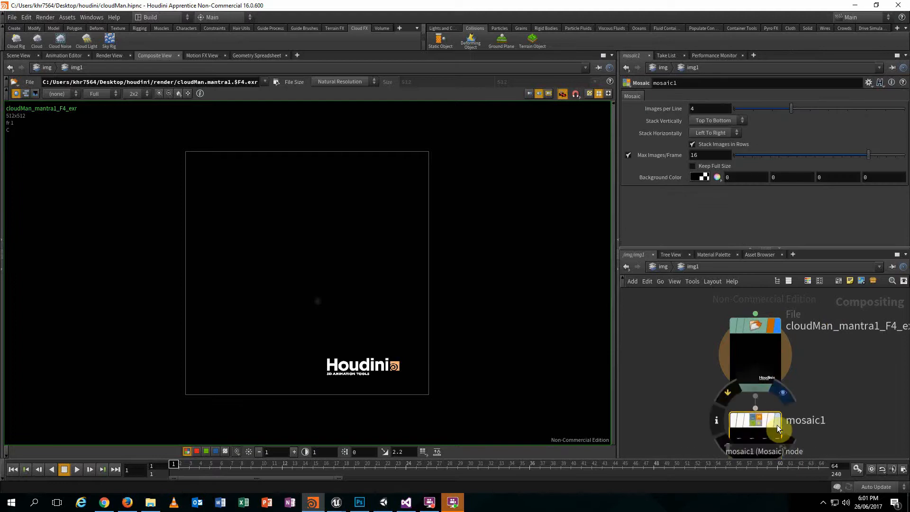
middle_click_drag(788, 431, 794, 336)
left_click(782, 337)
scroll(268, 313, "down", 8)
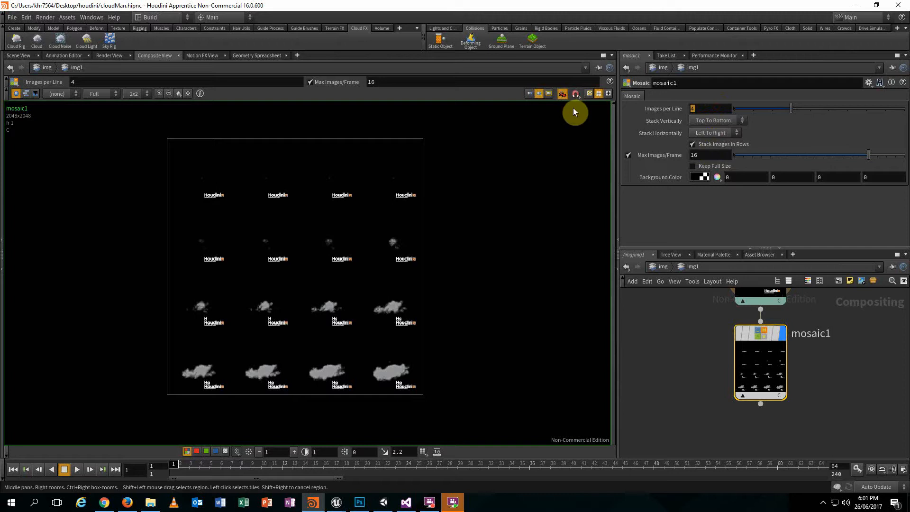
Set the mosaic to 8 images per line and a maximum of 64 images per frame.
type("8")
key("Return")
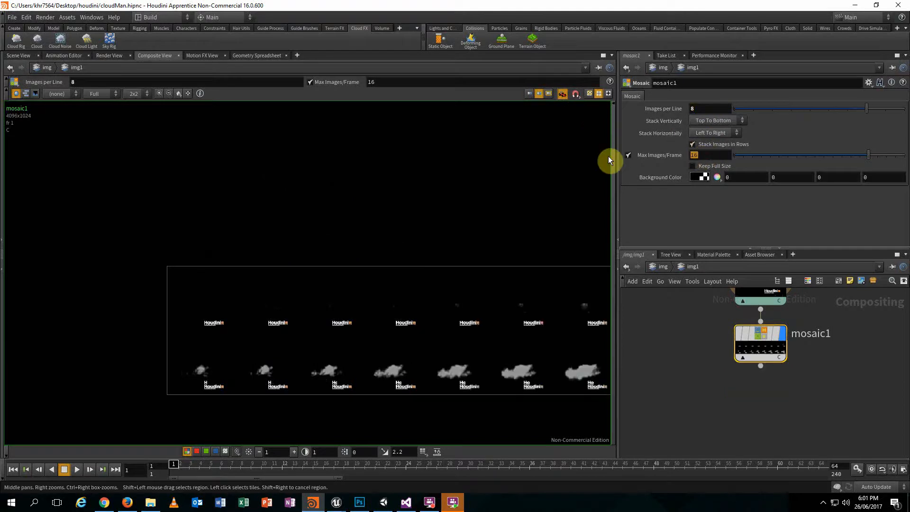
type("64")
key("Return")
scroll(379, 318, "down", 3)
scroll(386, 284, "down", 1)
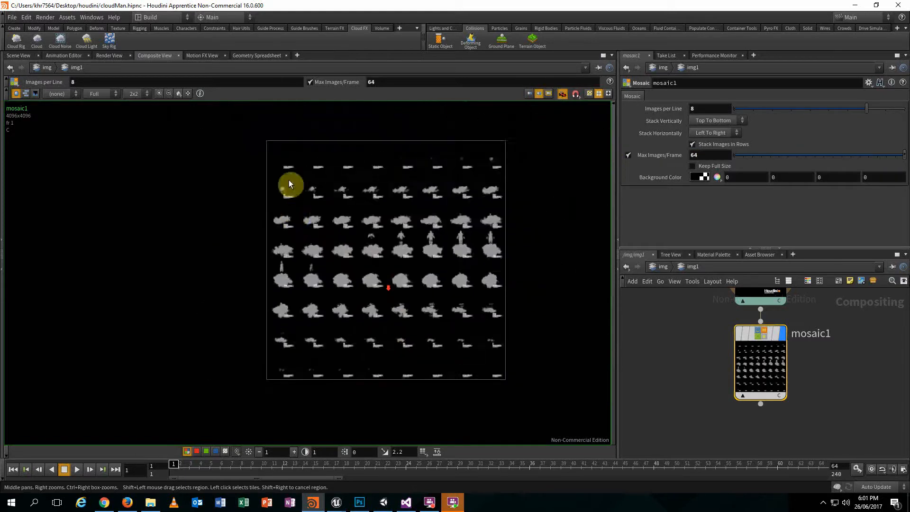
scroll(439, 223, "up", 2)
middle_click_drag(428, 256, 431, 240)
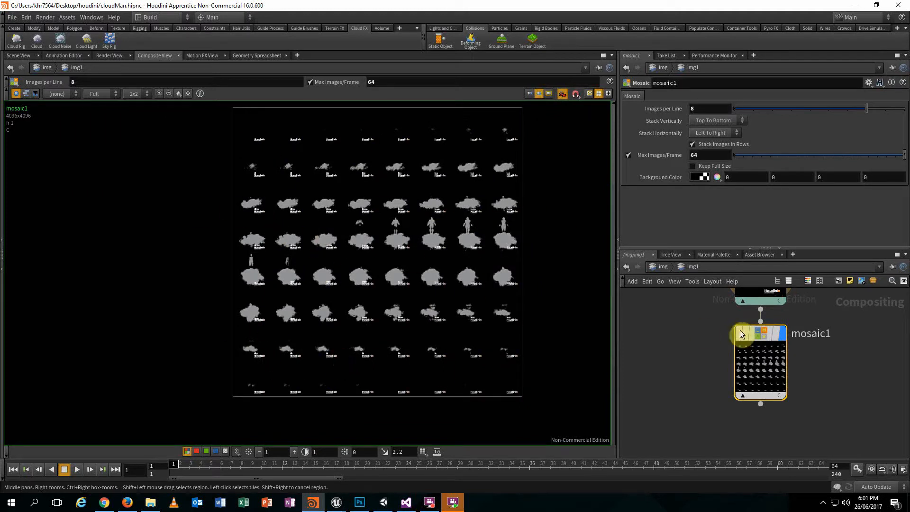
Connect a ROP File Output node to the mosaic1 node's output.
left_click_drag(756, 357, 755, 349)
left_click(764, 362)
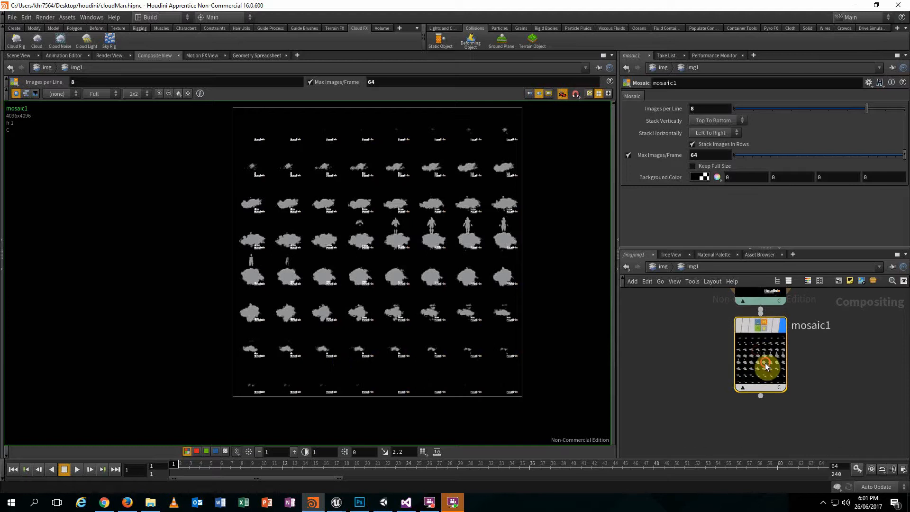
left_click(760, 396)
key("Tab")
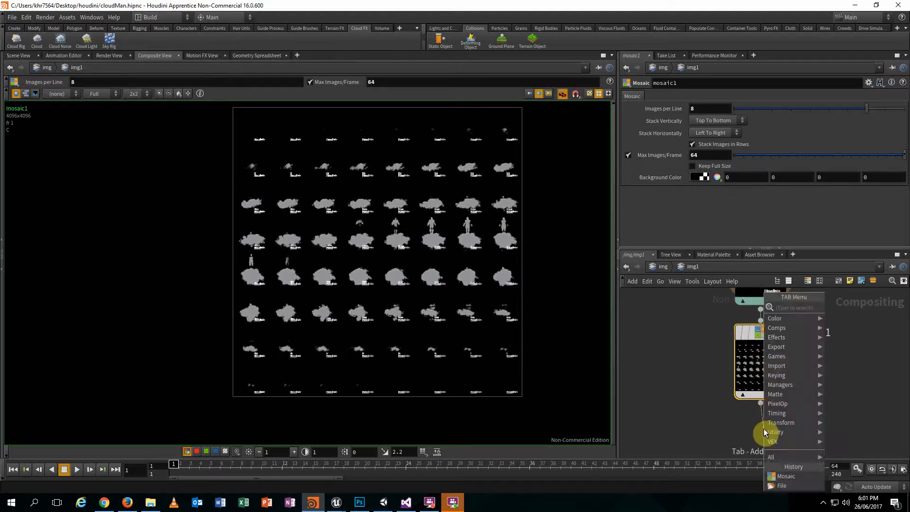
type("ou")
key("Down")
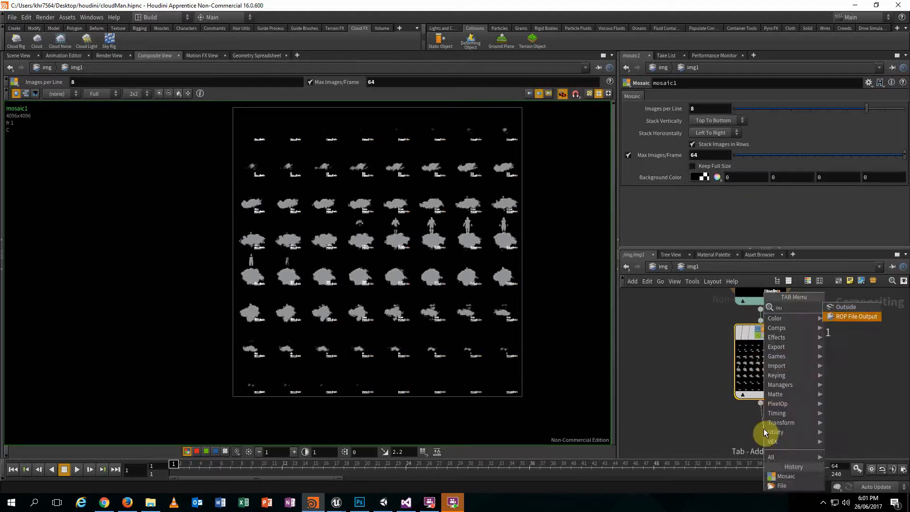
key("Return")
left_click(763, 428)
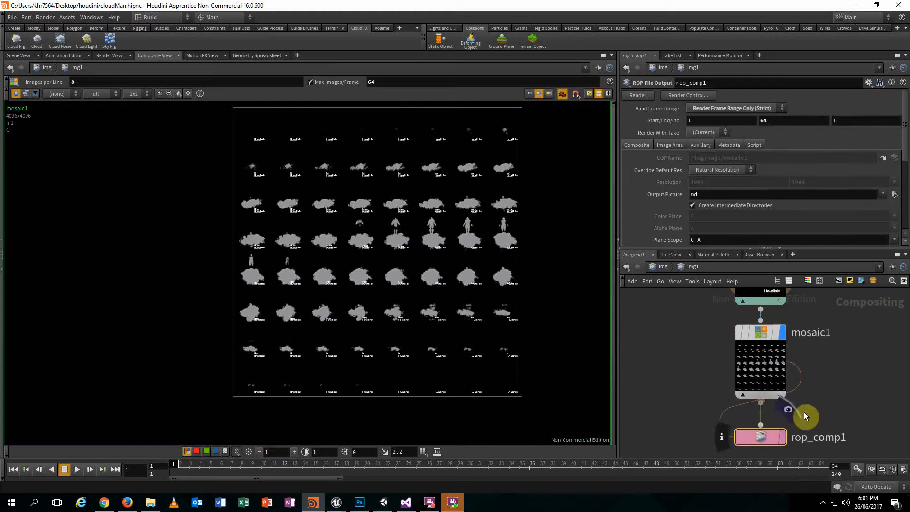
middle_click_drag(803, 411, 800, 378)
Set rop_comp1's default resolution override to 1/8 Resolution and its valid frame range to Render Current Frame.
left_click(740, 170)
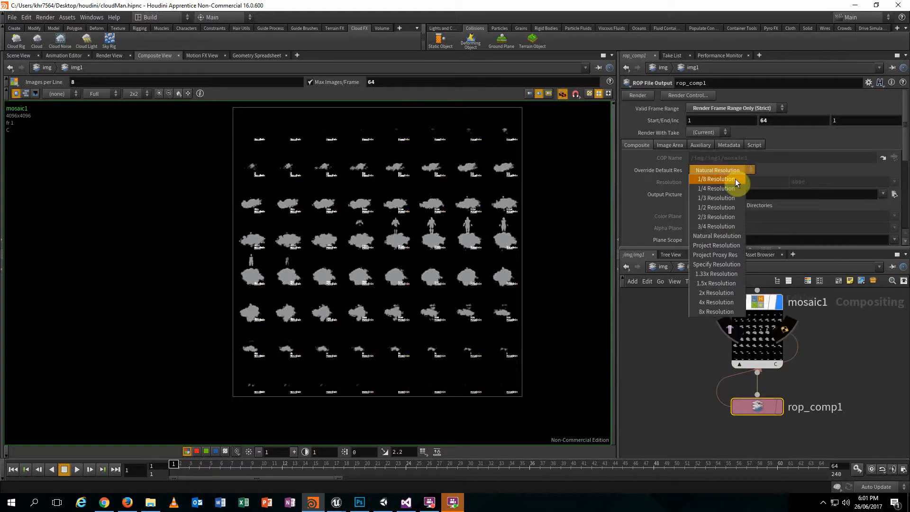
left_click(735, 179)
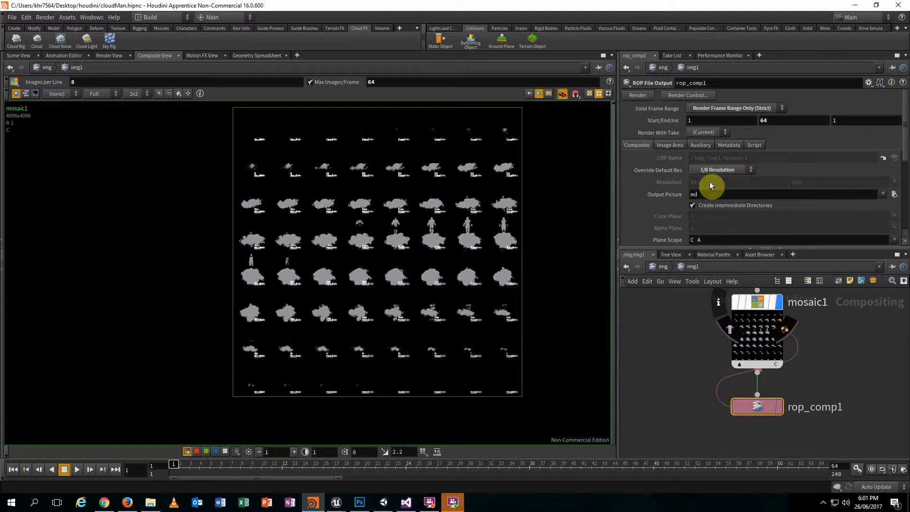
left_click(780, 407)
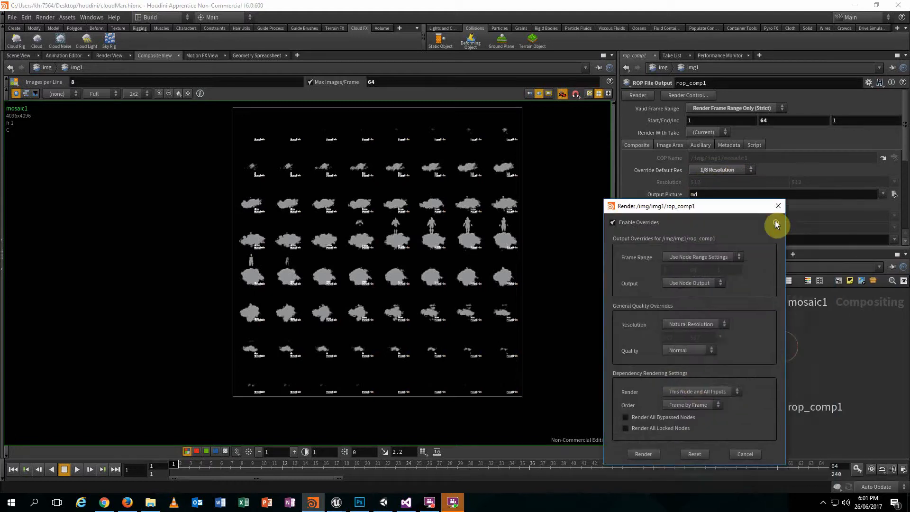
left_click(780, 205)
left_click(705, 109)
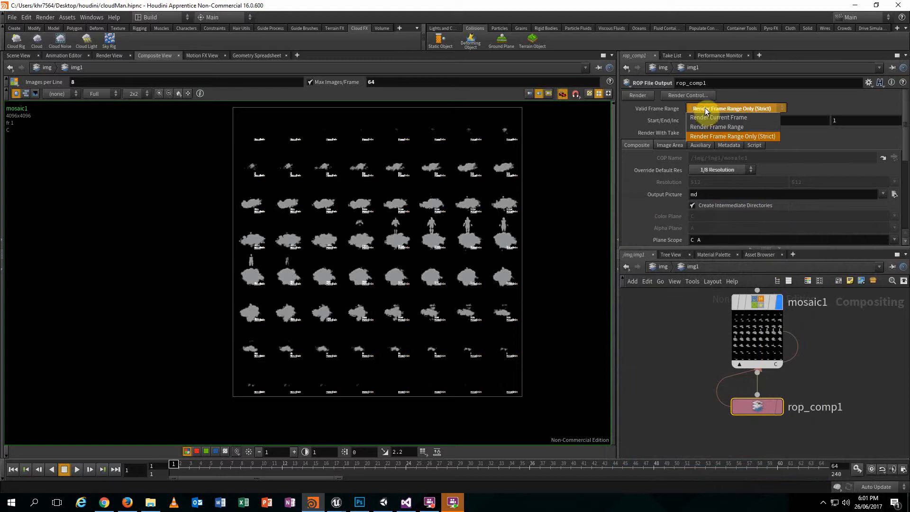
left_click(714, 117)
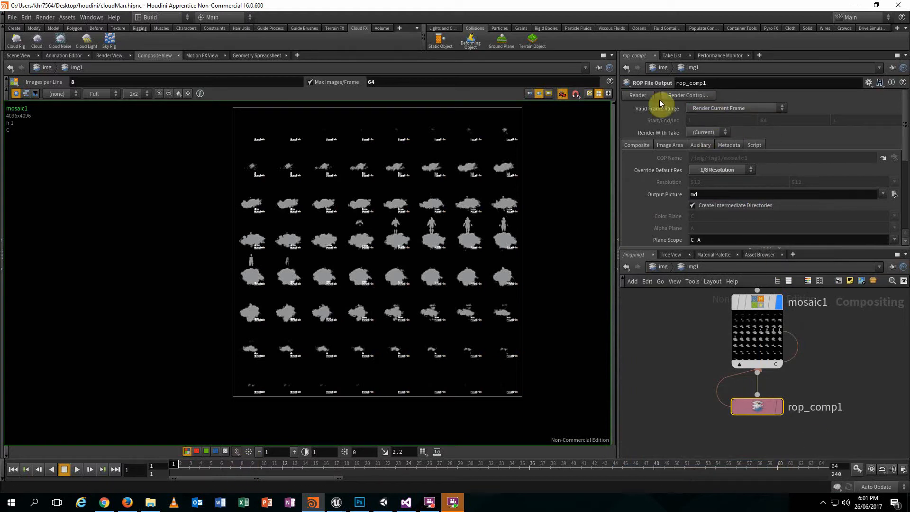
Set rop_comp1's output picture to CloudMan3dTex in the Desktop/houdini/render folder.
scroll(738, 172, "down", 3)
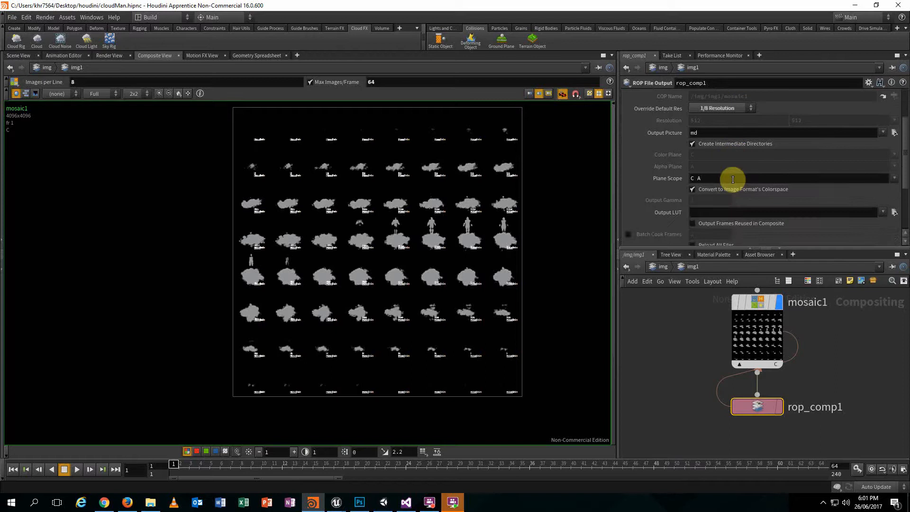
left_click(893, 158)
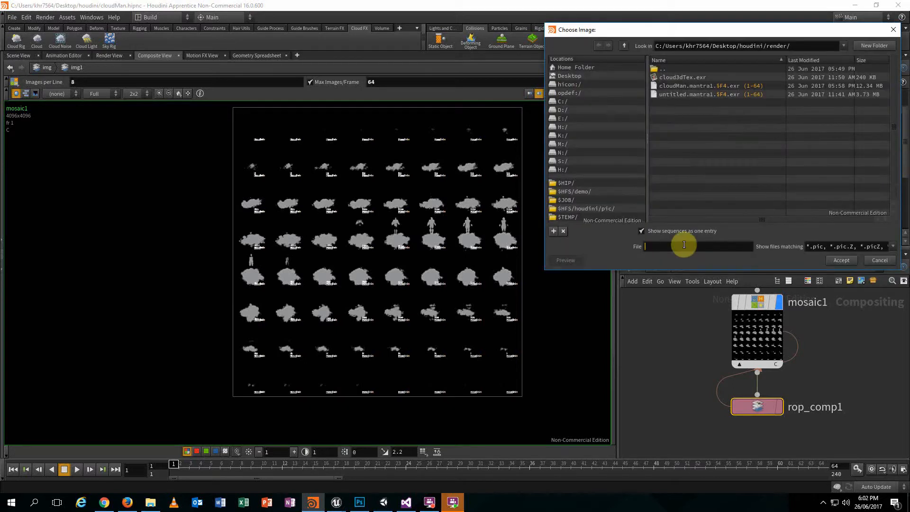
type("CloudMan3dTex")
key("Return")
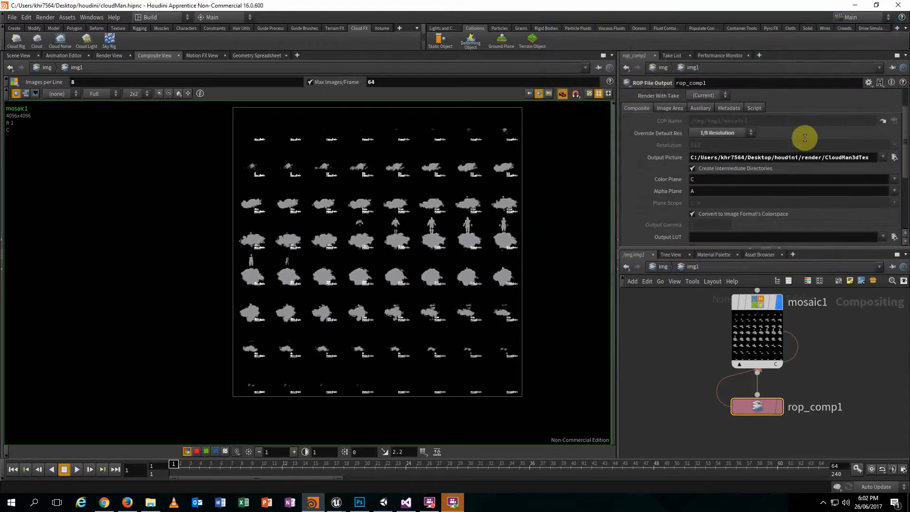
Try to render the current frame from rop_comp1 and check the node's error details.
scroll(730, 147, "up", 2)
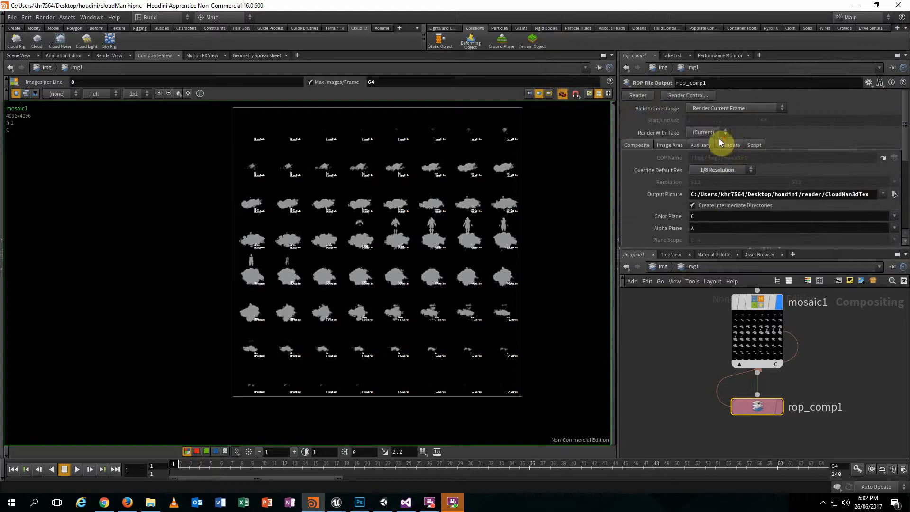
left_click(636, 95)
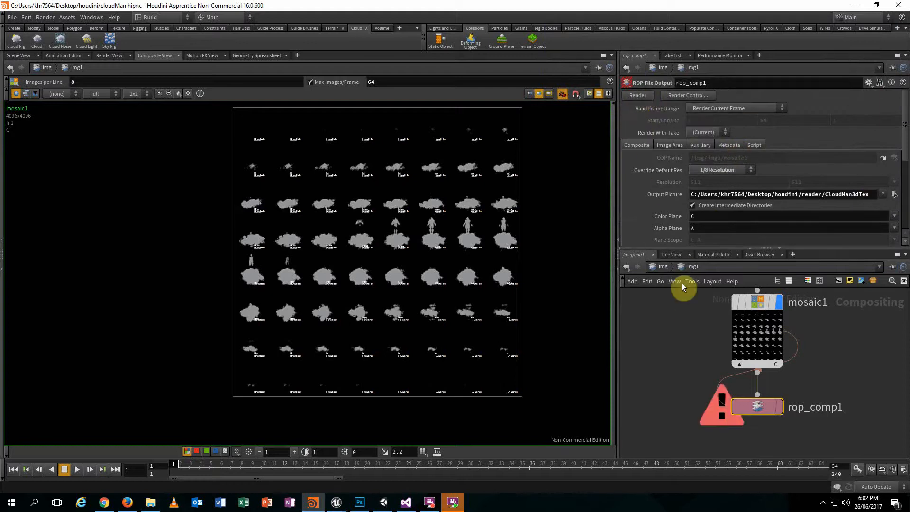
left_click(721, 409)
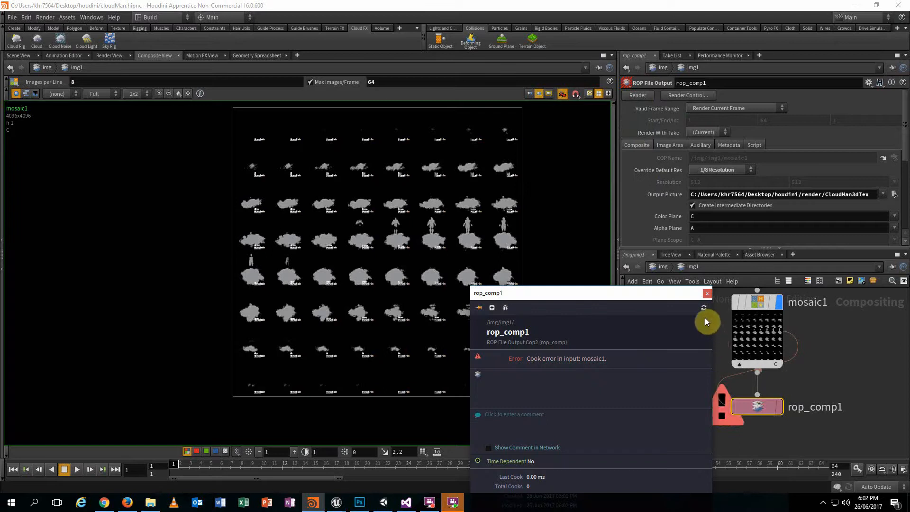
left_click(707, 294)
scroll(815, 409, "down", 3)
middle_click_drag(833, 379, 791, 373)
scroll(796, 396, "down", 2)
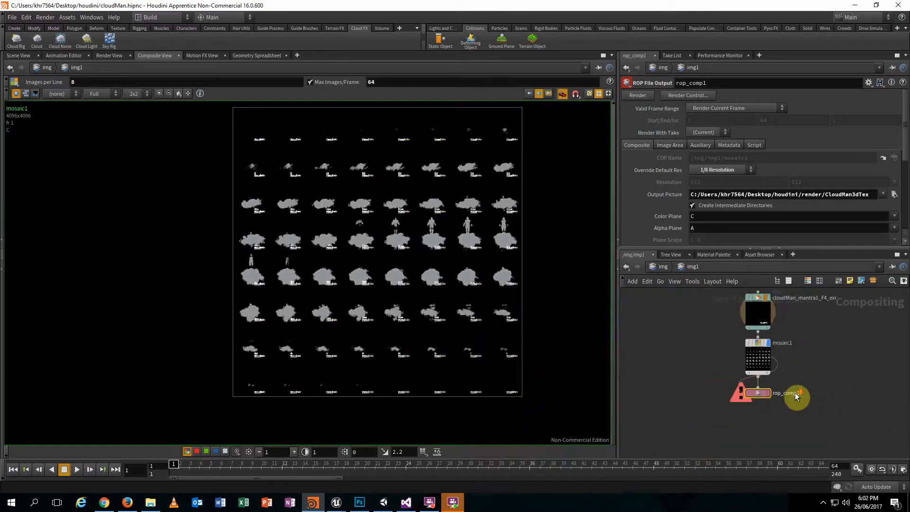
left_click(799, 416)
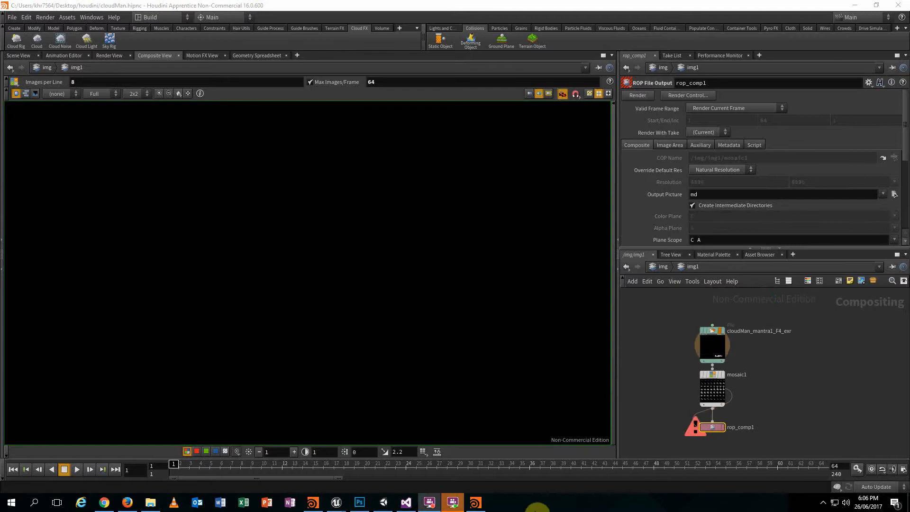
Switch to the MPlay window with the rendered mosaic and set its current frame to save in JPEG format.
left_click(476, 503)
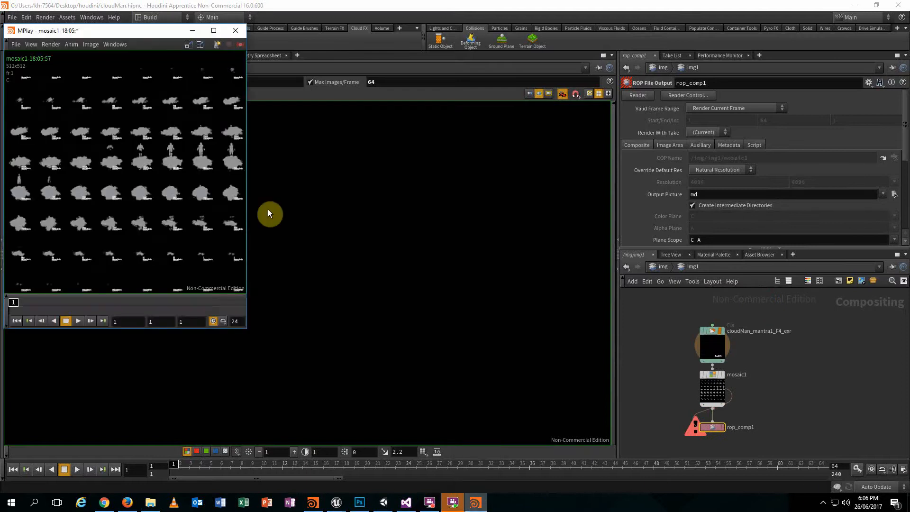
left_click_drag(113, 33, 473, 122)
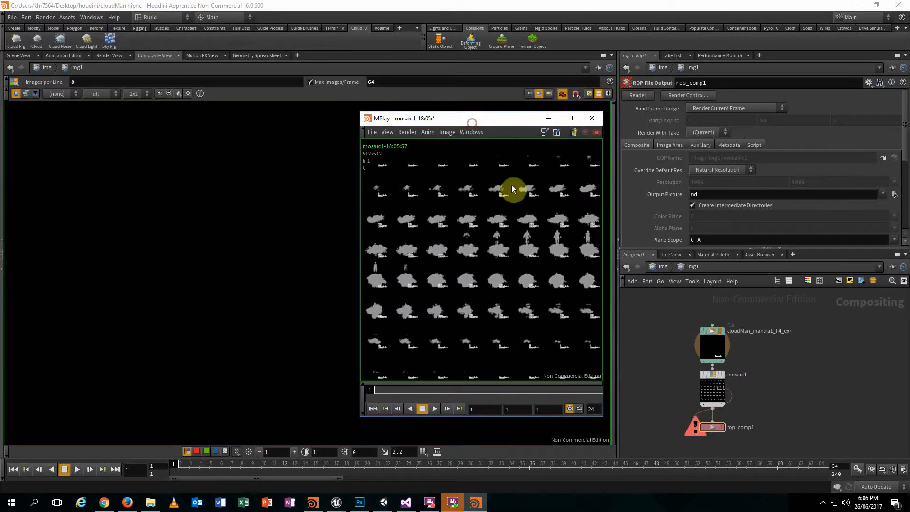
left_click(452, 132)
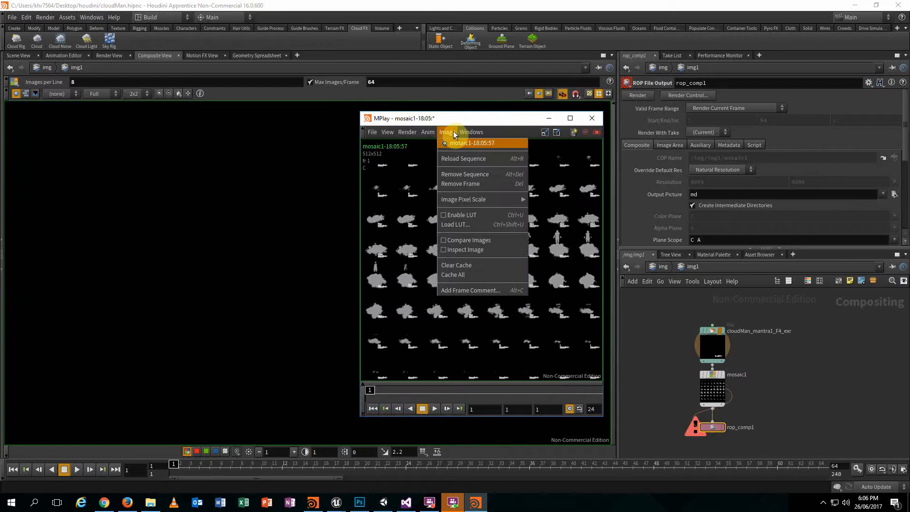
mouse_move(372, 132)
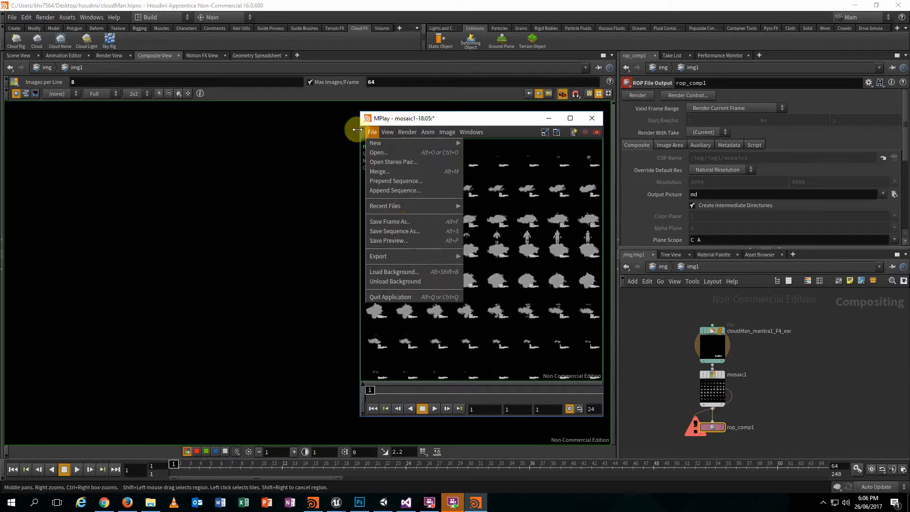
left_click(404, 224)
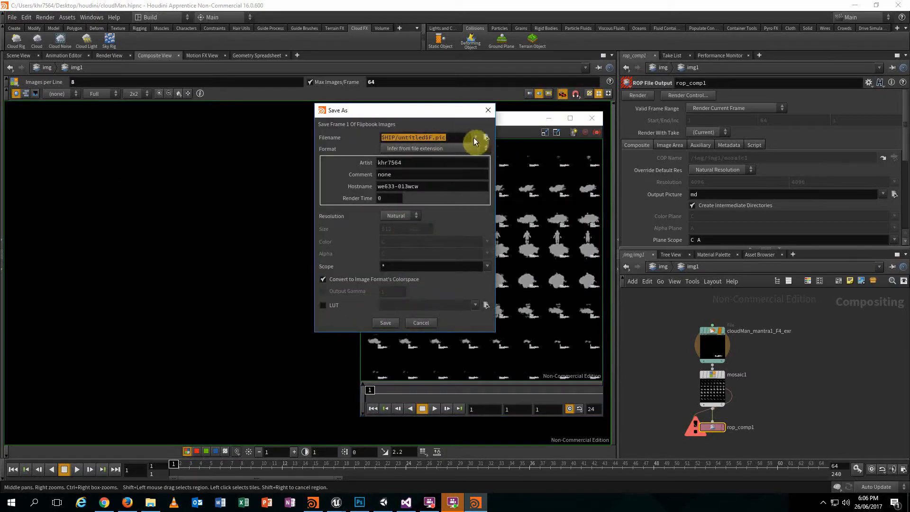
left_click(477, 148)
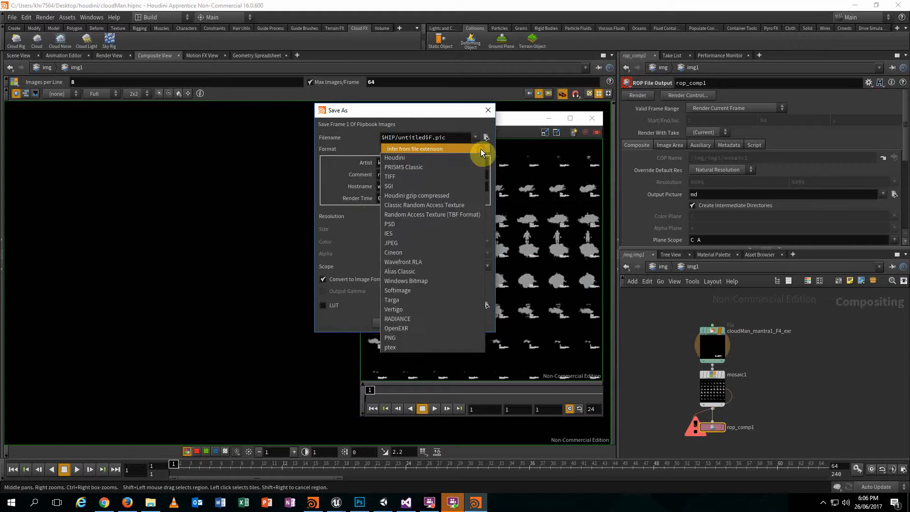
left_click(399, 243)
Save the mosaic frame as CloudManTex.jpg in the Desktop/houdini/render folder and close MPlay.
left_click(411, 159)
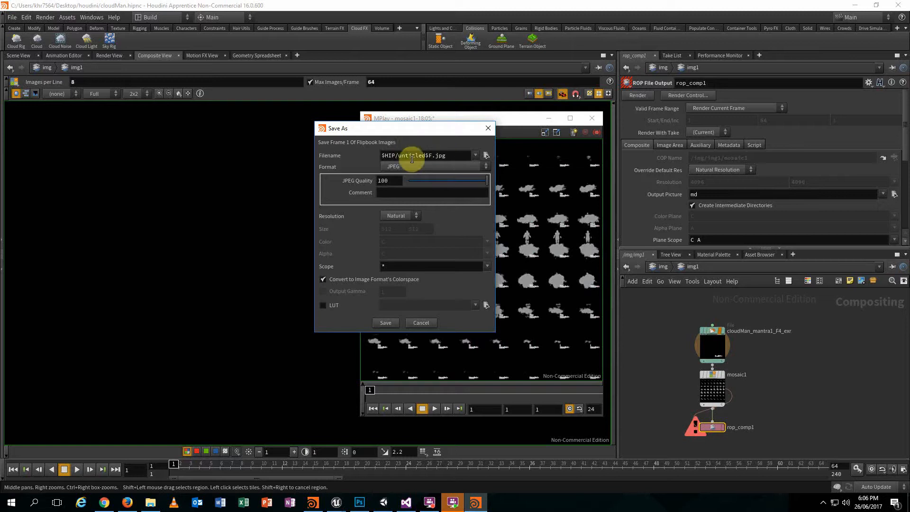
left_click_drag(396, 154, 369, 159)
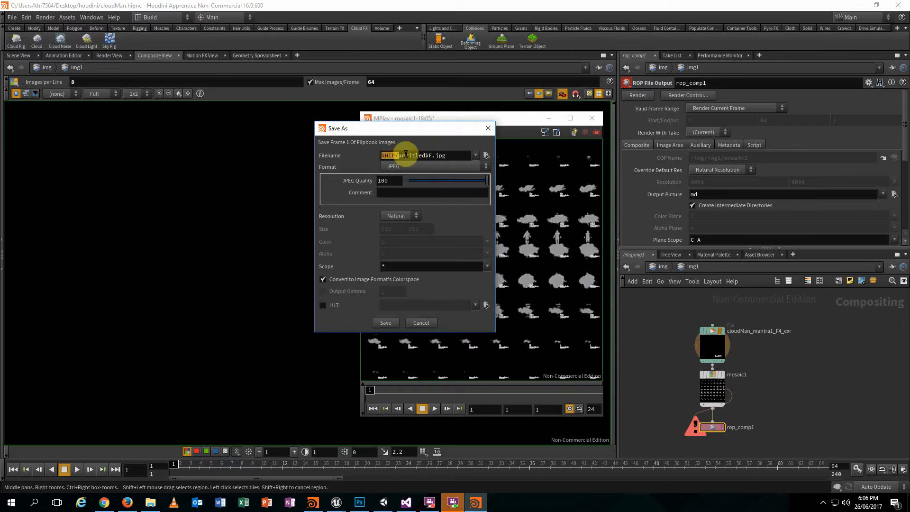
left_click_drag(426, 155, 365, 157)
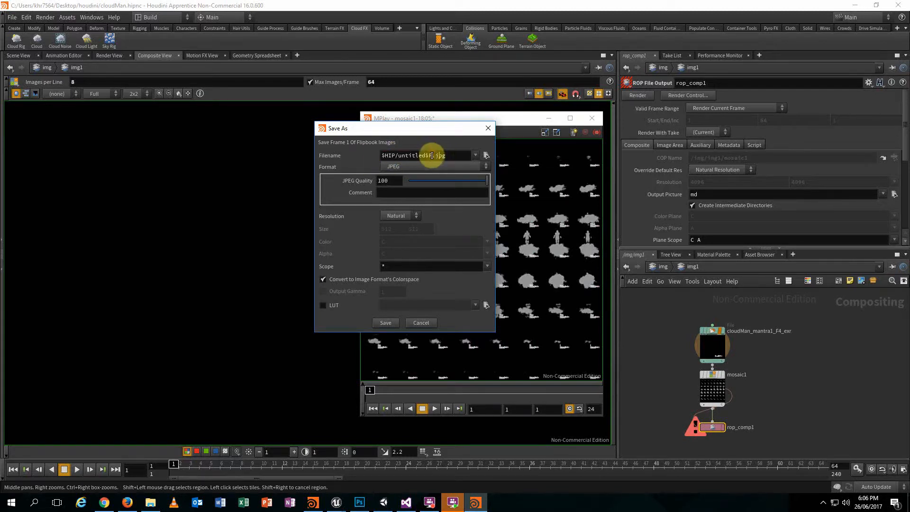
triple_click(432, 155)
left_click(485, 155)
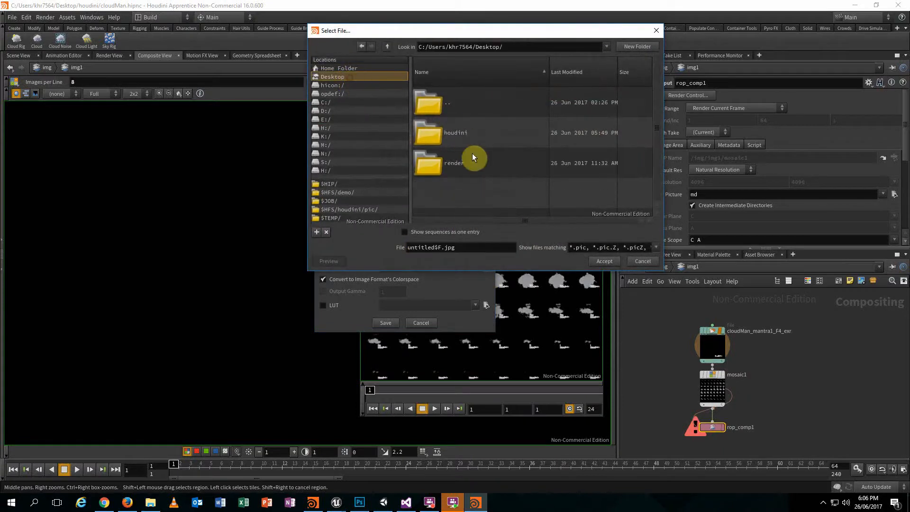
double_click(447, 134)
double_click(442, 134)
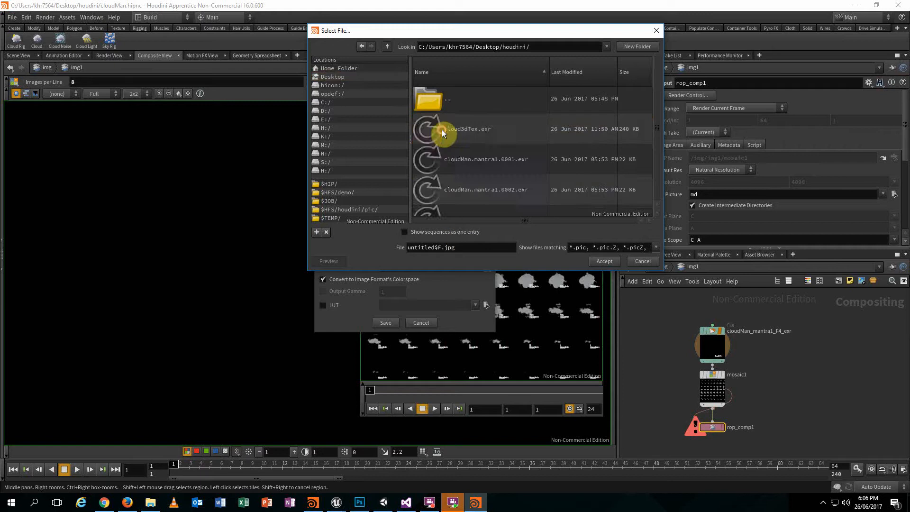
left_click_drag(440, 247, 362, 246)
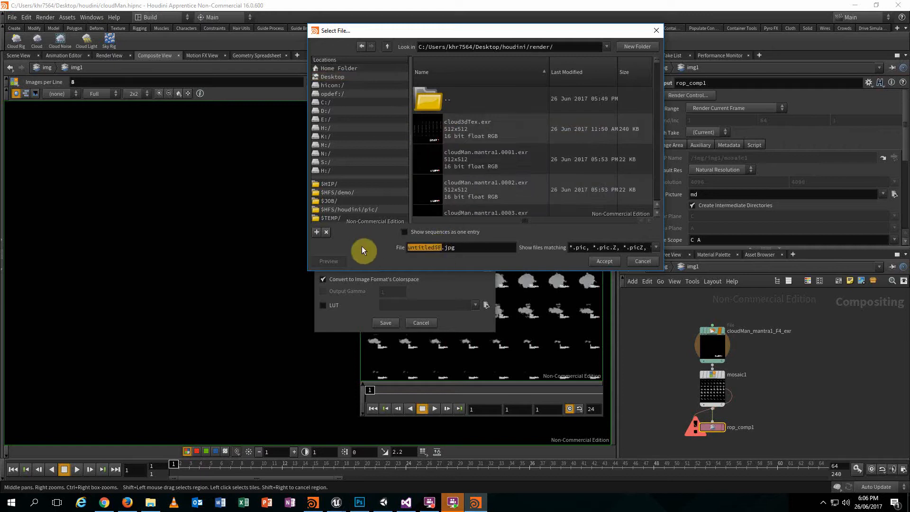
type("CloudManTex")
key("Return")
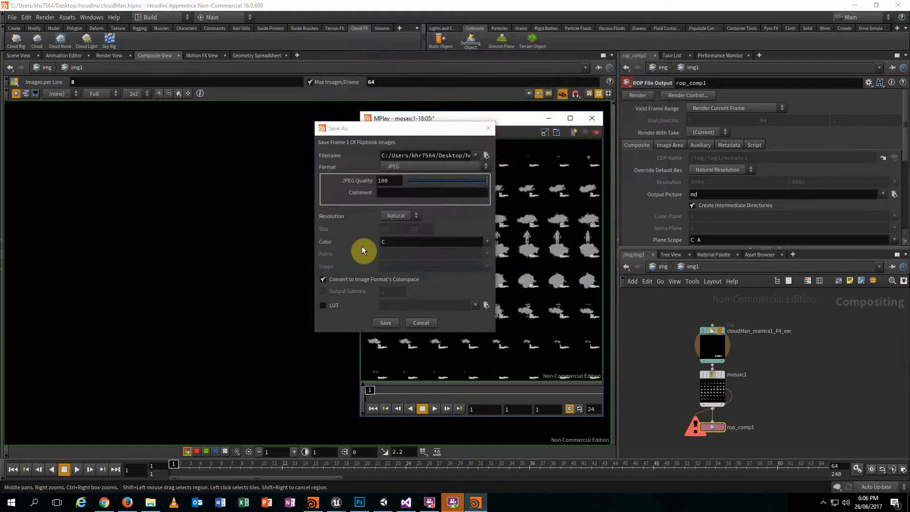
left_click(386, 324)
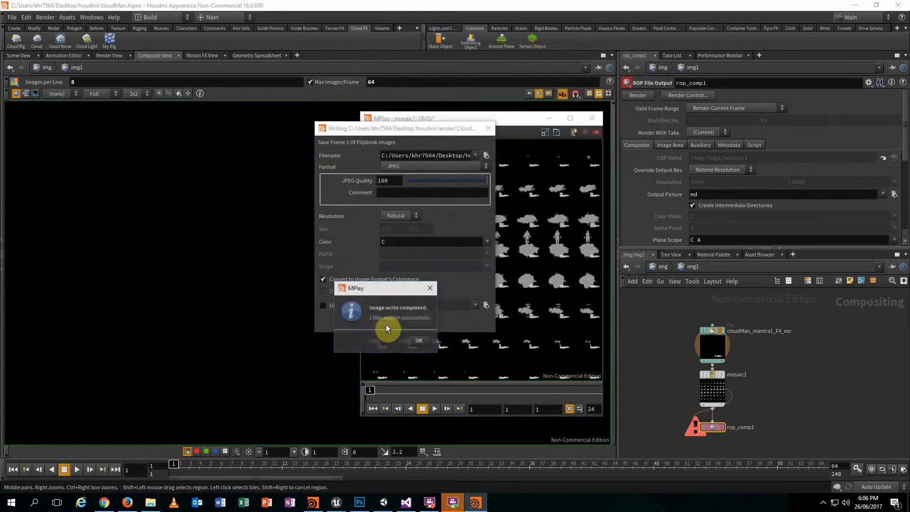
left_click(415, 340)
left_click(591, 118)
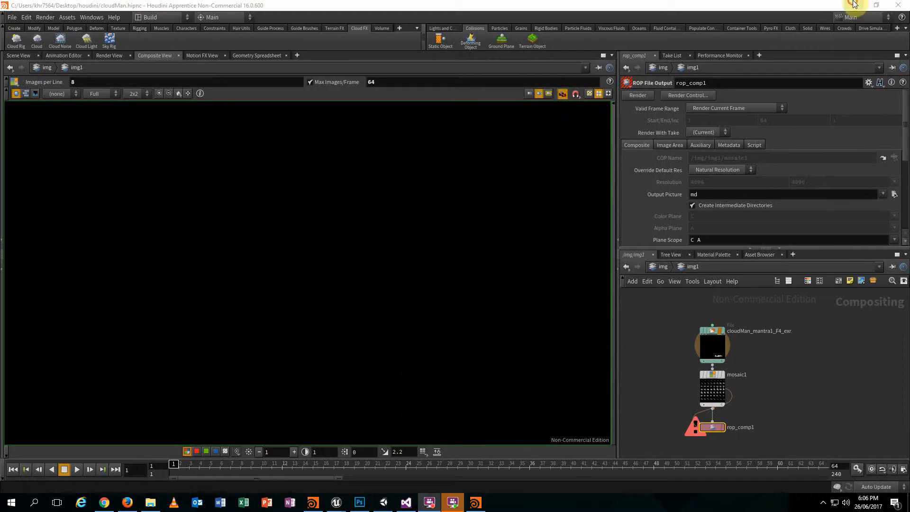
Switch to Unreal Editor and import CloudManTex from the houdini/render folder into the VolumeTextures/Textures content folder.
left_click(852, 5)
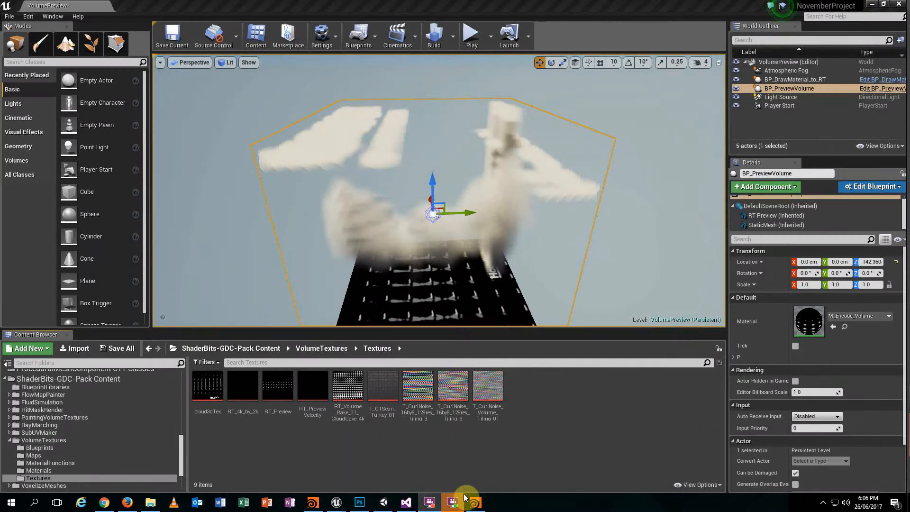
left_click(150, 501)
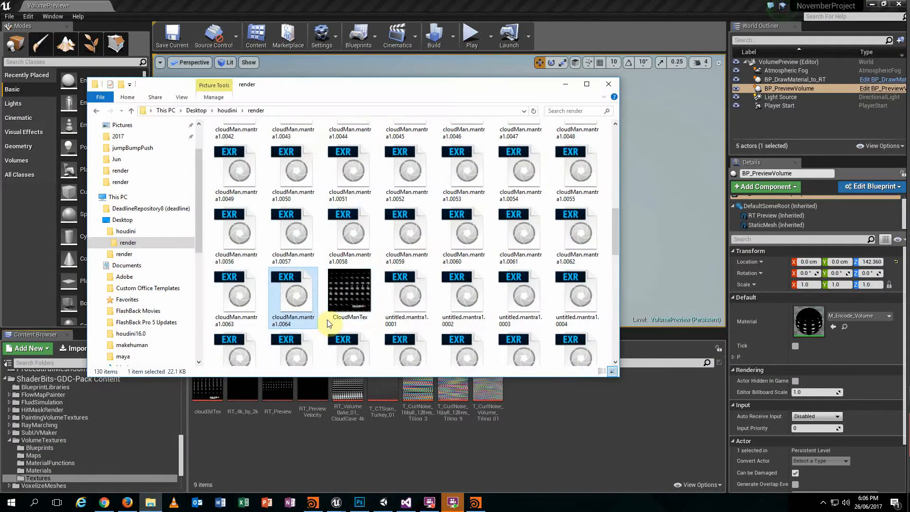
left_click(352, 278)
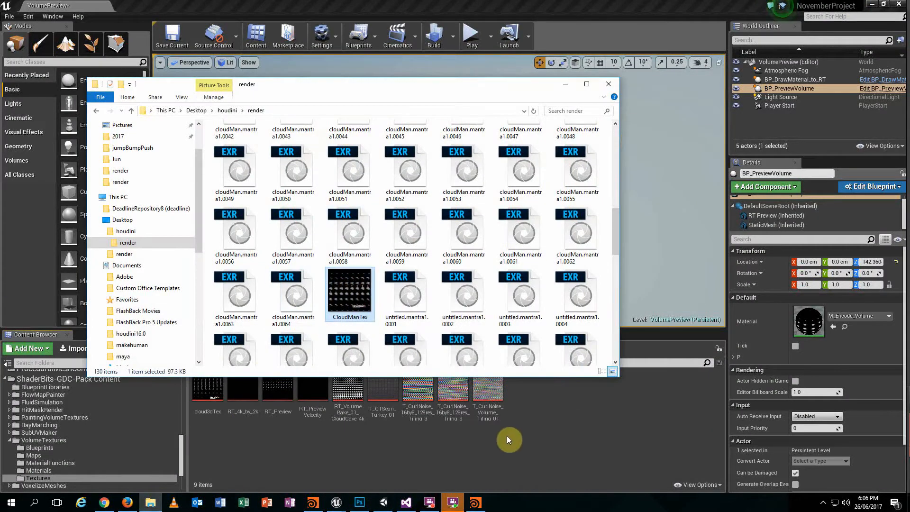
left_click_drag(516, 431, 571, 447)
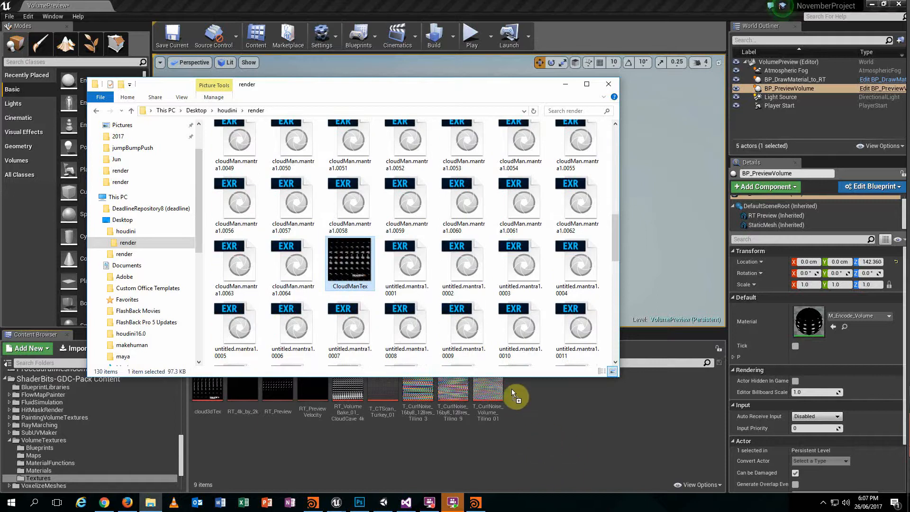
left_click_drag(541, 408, 541, 408)
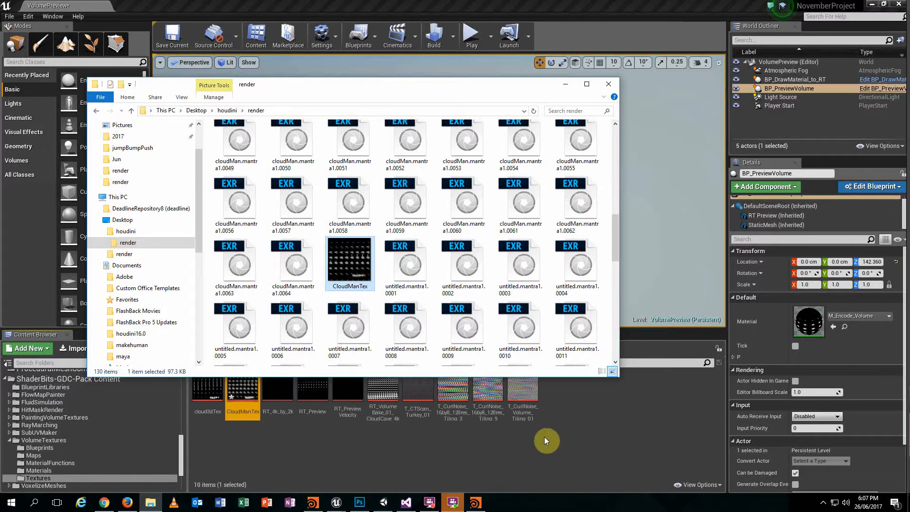
Inspect the imported CloudManTex texture in its own editor and save the asset.
left_click(251, 394)
double_click(251, 394)
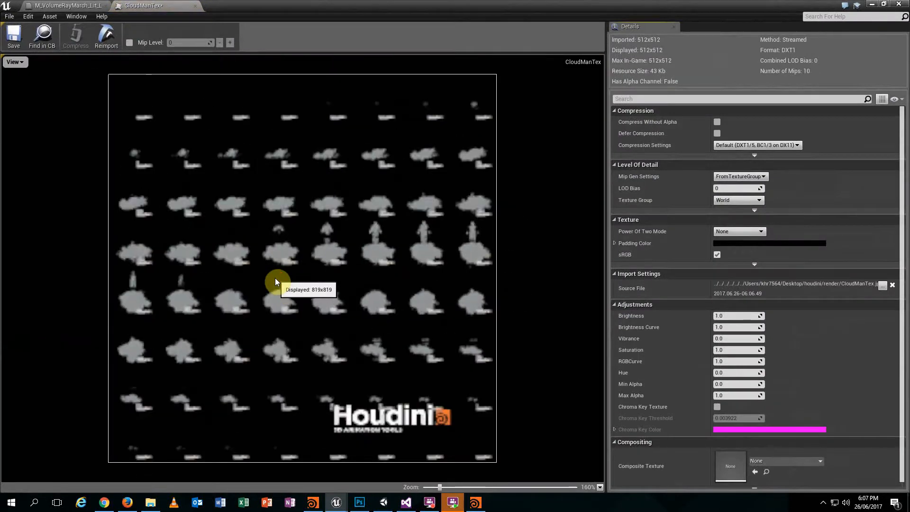
left_click(897, 6)
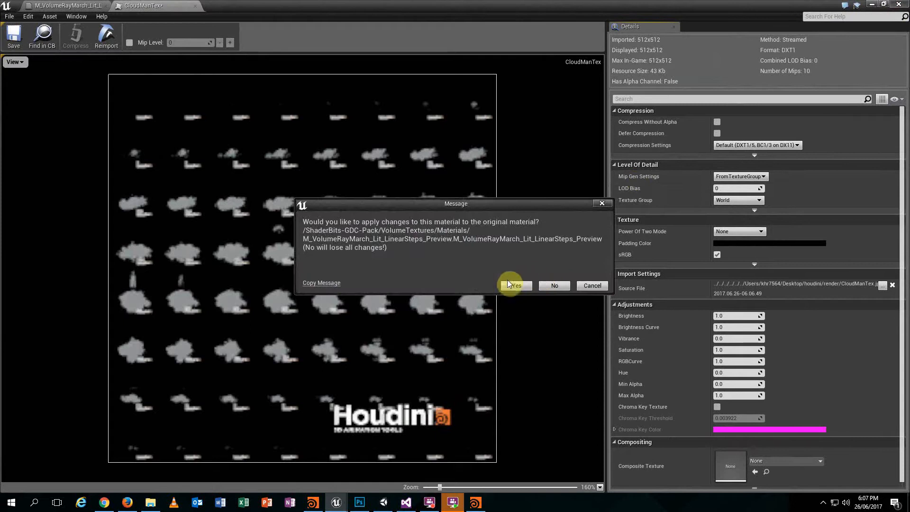
left_click(591, 286)
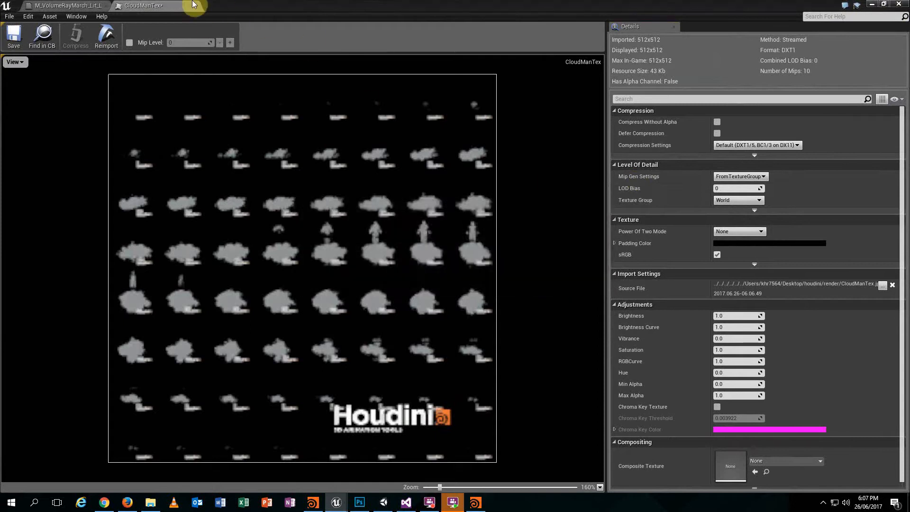
left_click(15, 36)
left_click(194, 8)
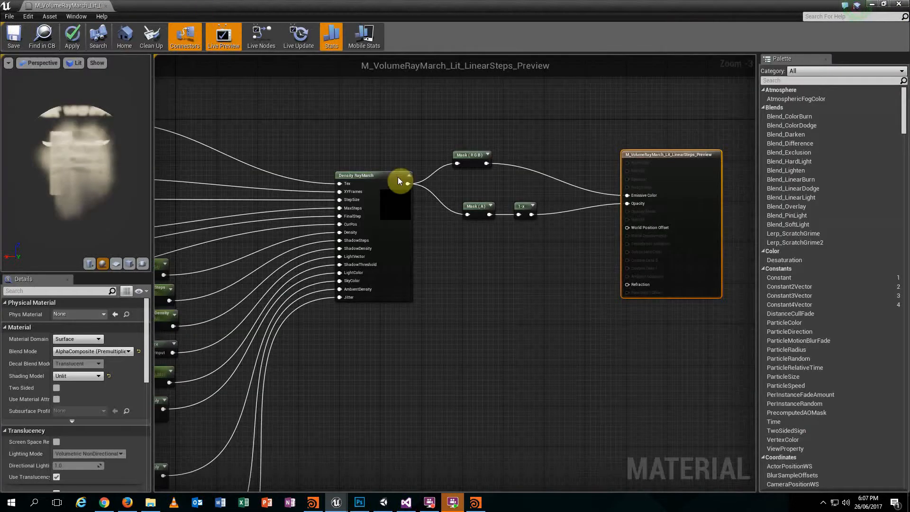
Return to the level editor, show the ShaderBits-GDC-Pack Content root folder and collapse its folder tree.
scroll(397, 177, "down", 2)
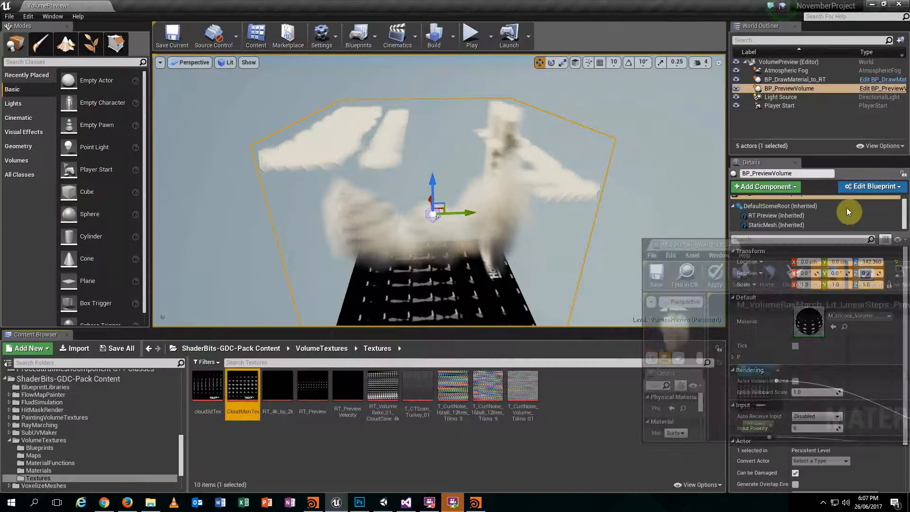
scroll(67, 429, "up", 3)
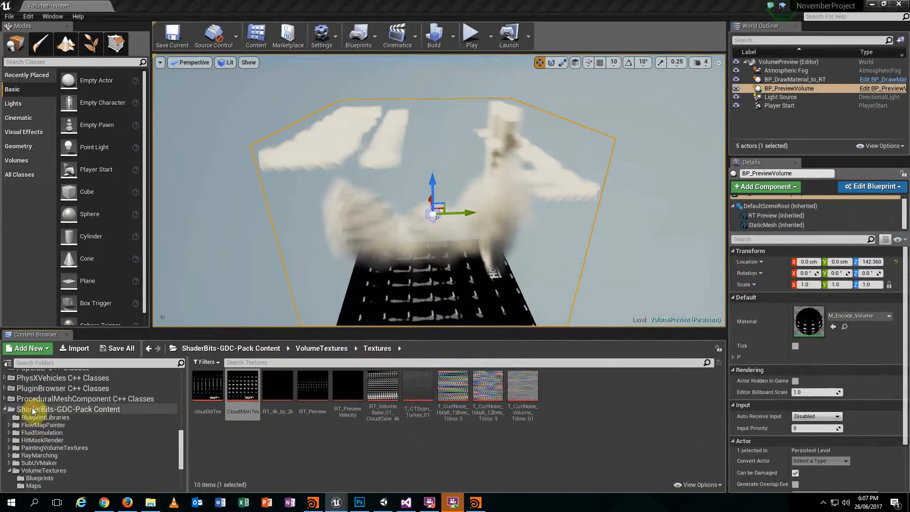
left_click(32, 409)
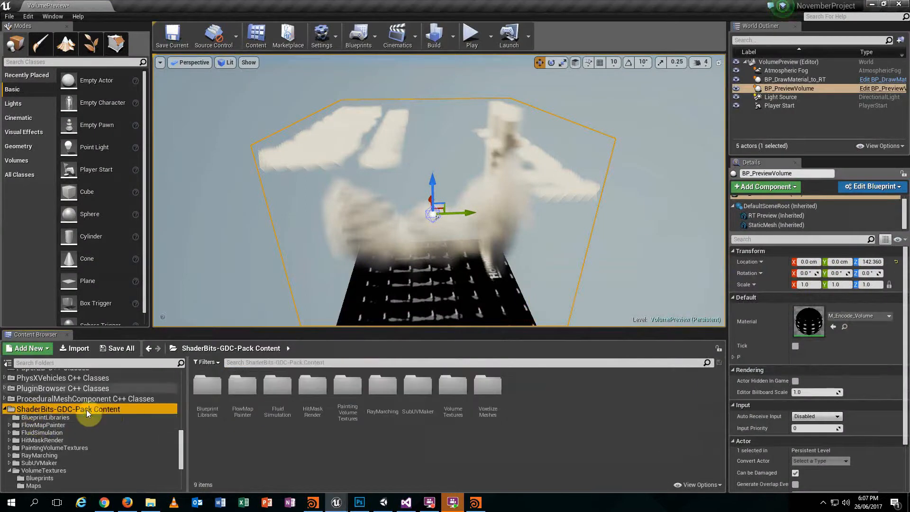
left_click(5, 409)
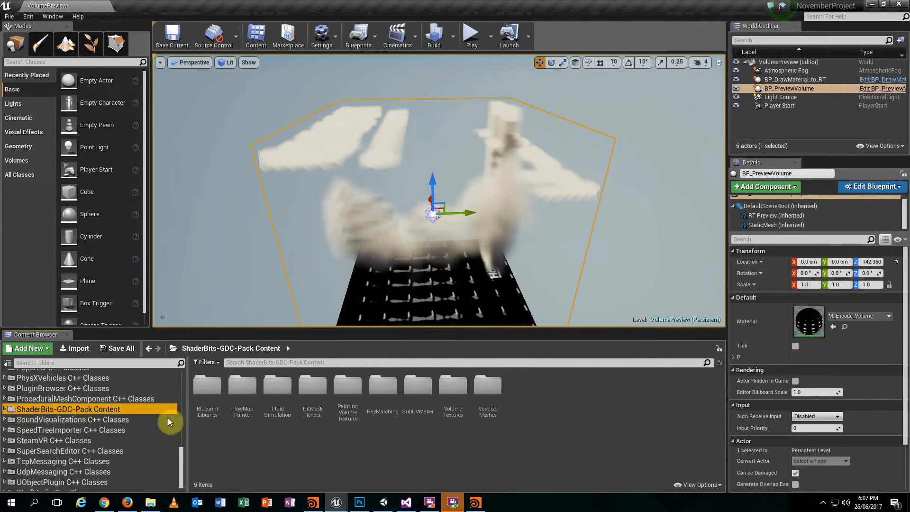
Open the Plugins window, search the 2D category for "shade" and clear the search.
left_click(326, 37)
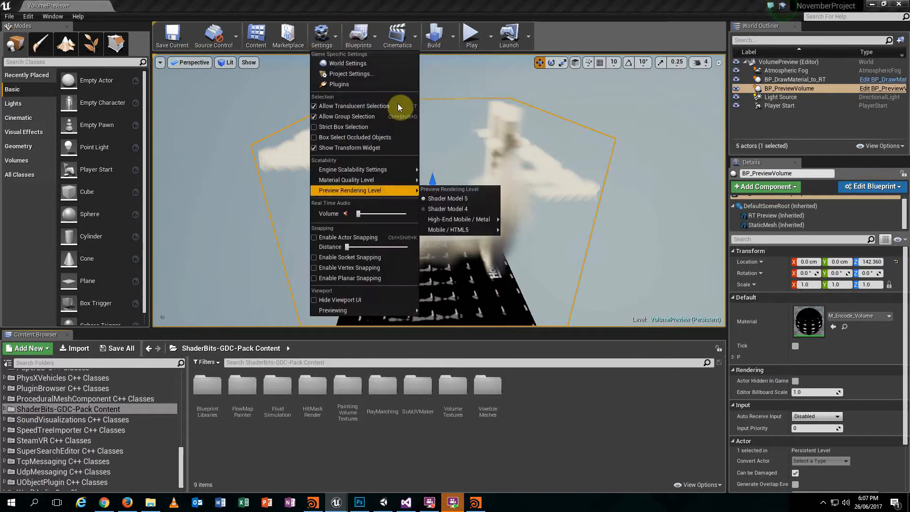
left_click(343, 85)
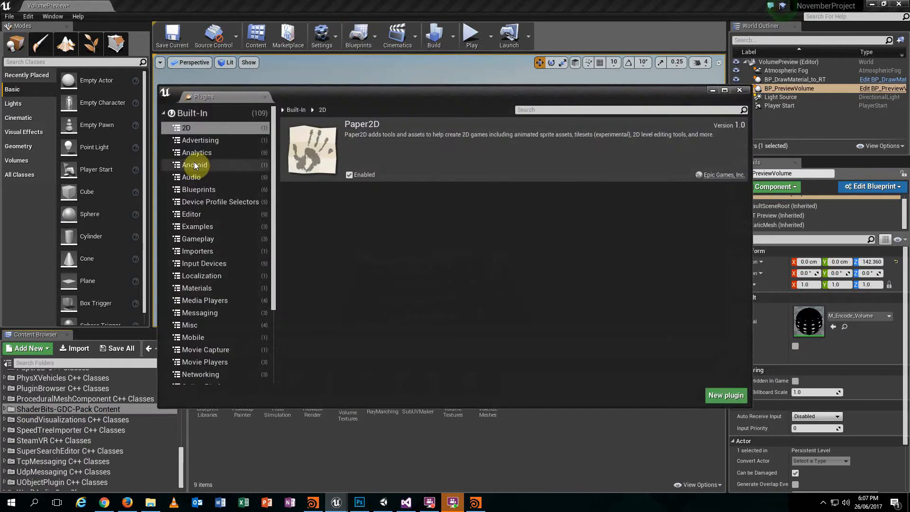
left_click(588, 111)
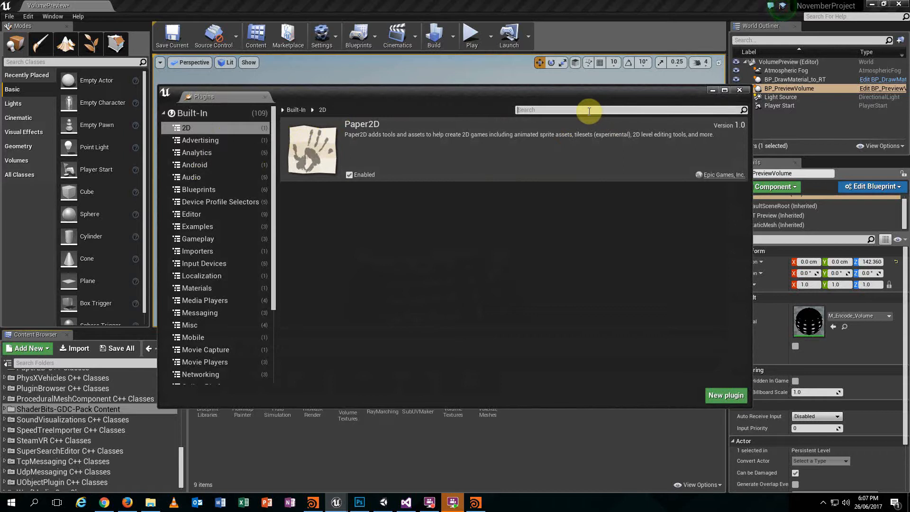
type("shade")
key("BackSpace")
key("BackSpace")
key("BackSpace")
key("BackSpace")
Look through the Misc, Movie Players and Materials plugin categories for the ShaderBits GDC Pack entry and close the Plugins window.
scroll(202, 274, "down", 2)
left_click(202, 294)
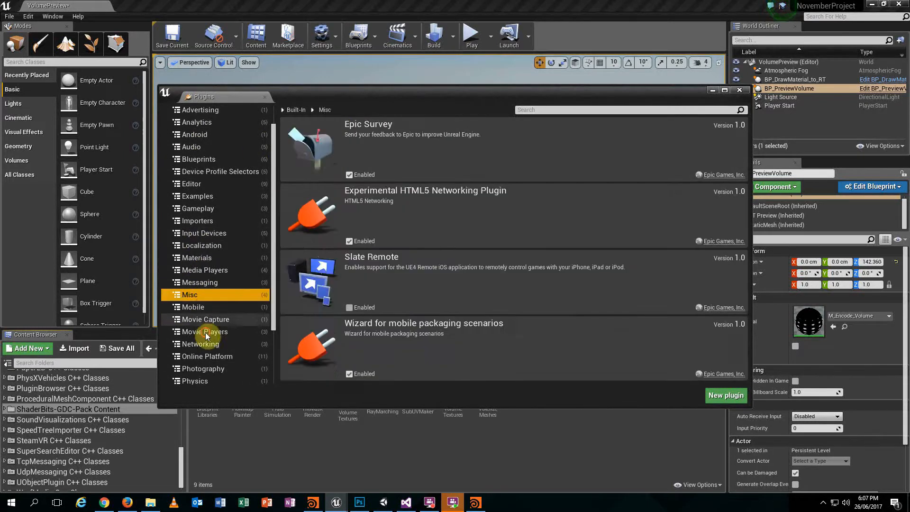
left_click(205, 332)
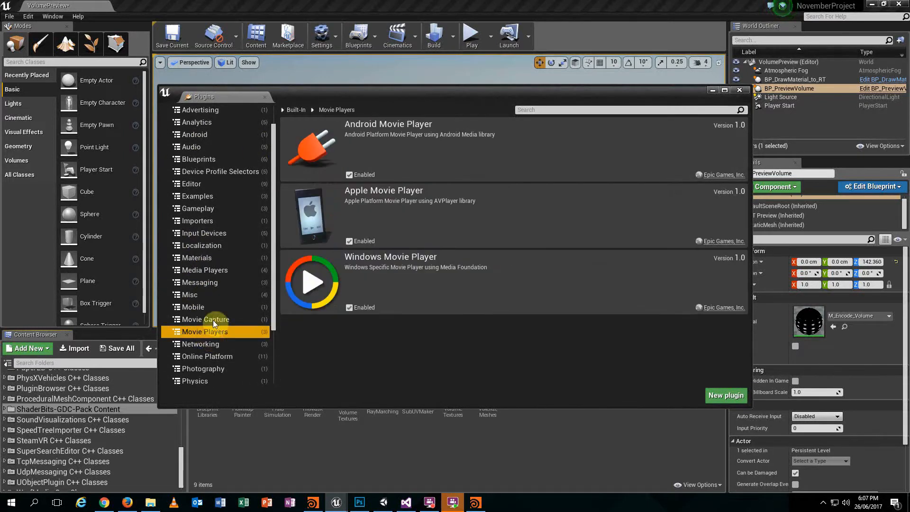
left_click(208, 258)
left_click(369, 134)
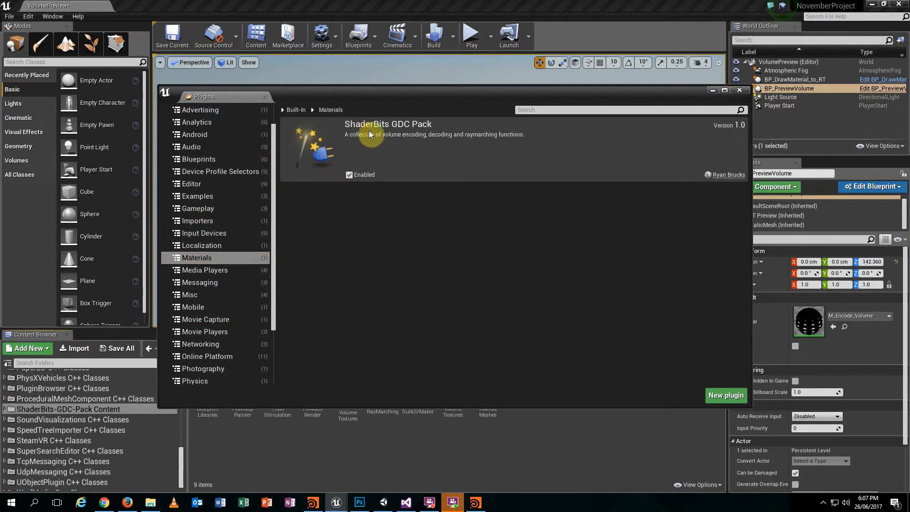
left_click(739, 90)
Switch to Chrome and search Google for the ShaderBits plugin author's name in a new tab.
left_click(104, 502)
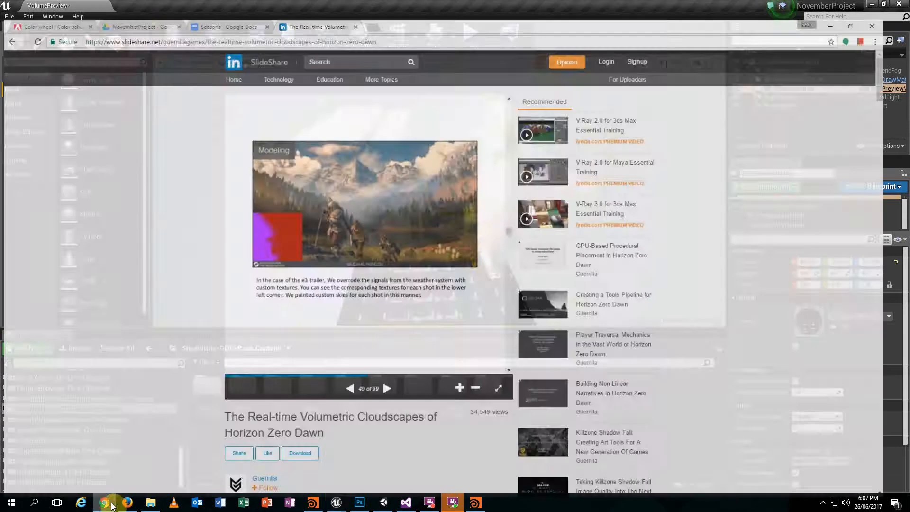
left_click(380, 9)
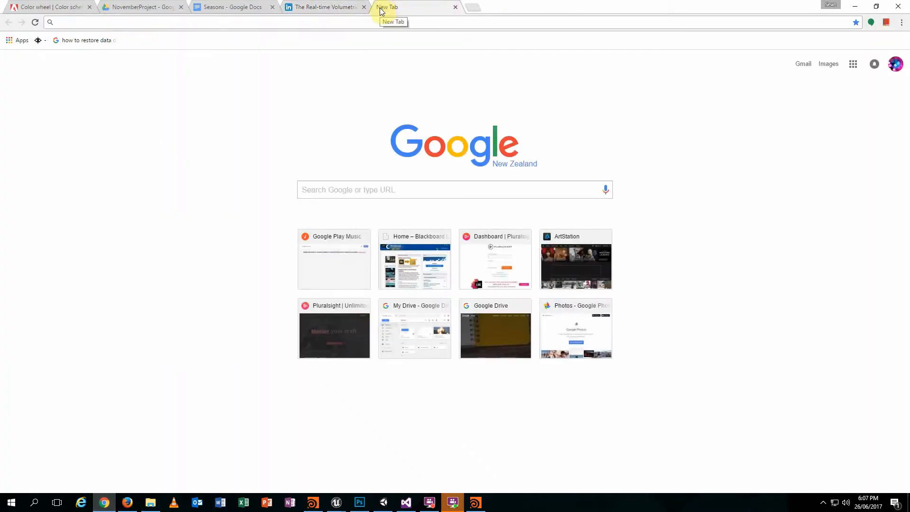
type("ryan br")
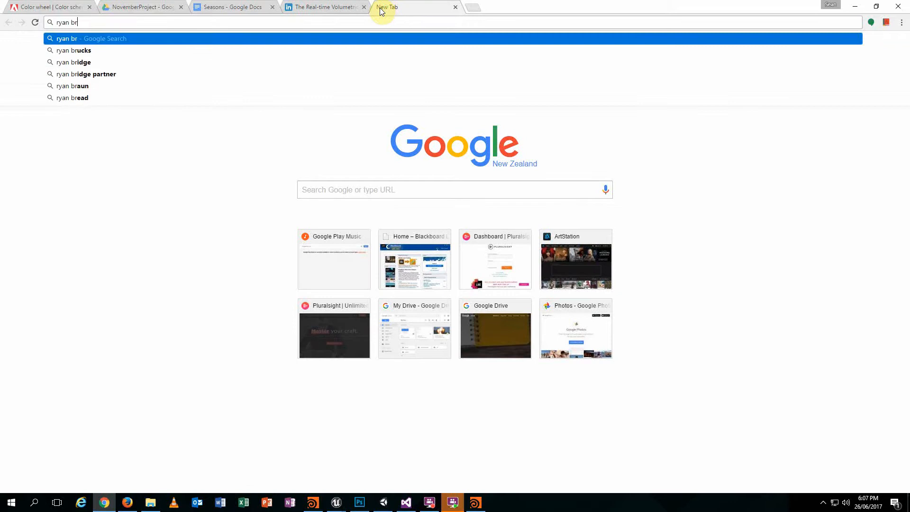
type("ucks")
key("Return")
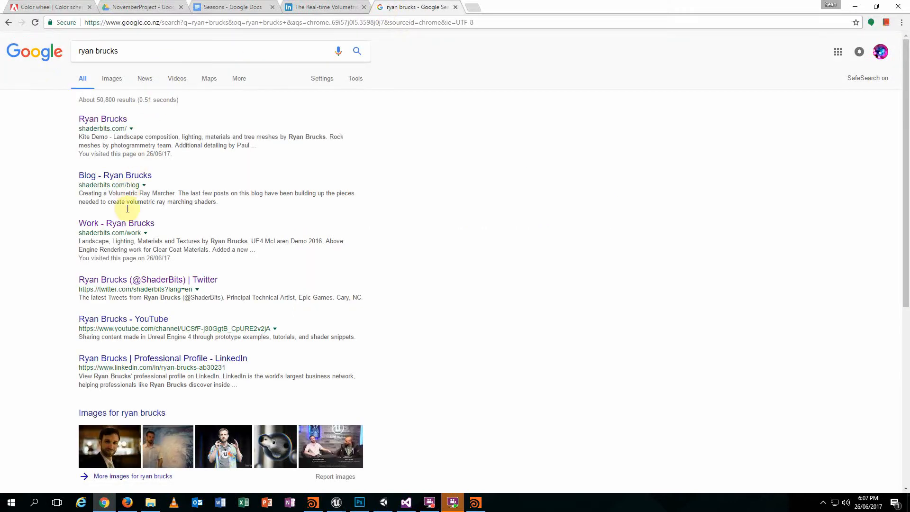
Open the author's ShaderBits Twitter page, follow the ShaderBits-GDC-Pack.zip download link and cancel saving the file.
left_click(149, 281)
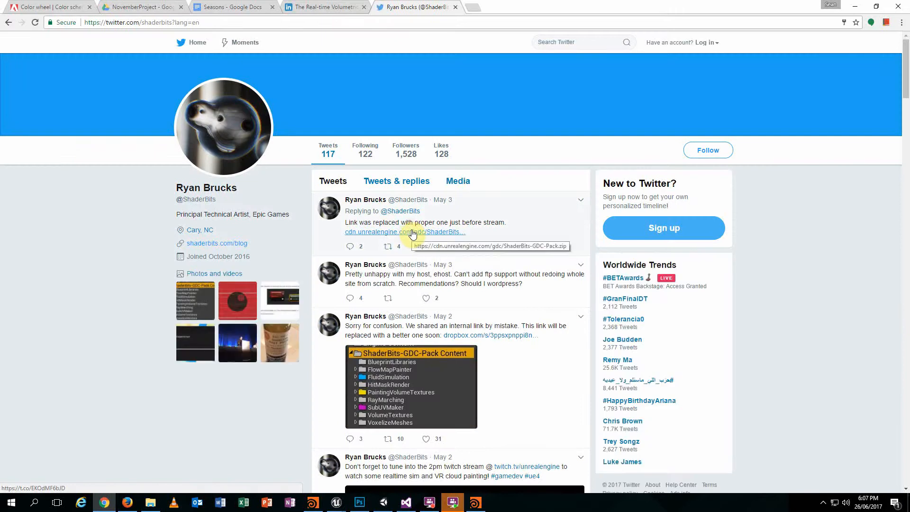
left_click(412, 234)
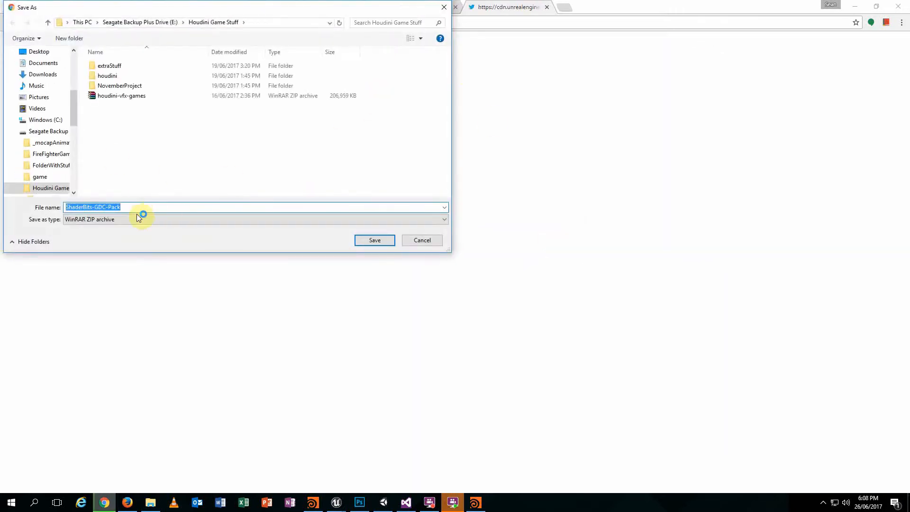
left_click(412, 240)
Switch to File Explorer, browse to Houdini Game Stuff on drive E: and view the contents of the houdini-vfx-games archive.
left_click(152, 503)
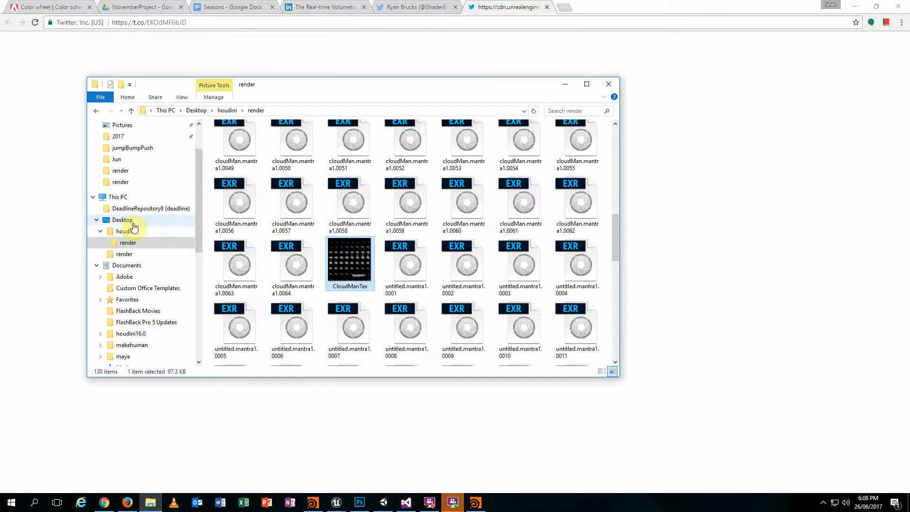
left_click(113, 197)
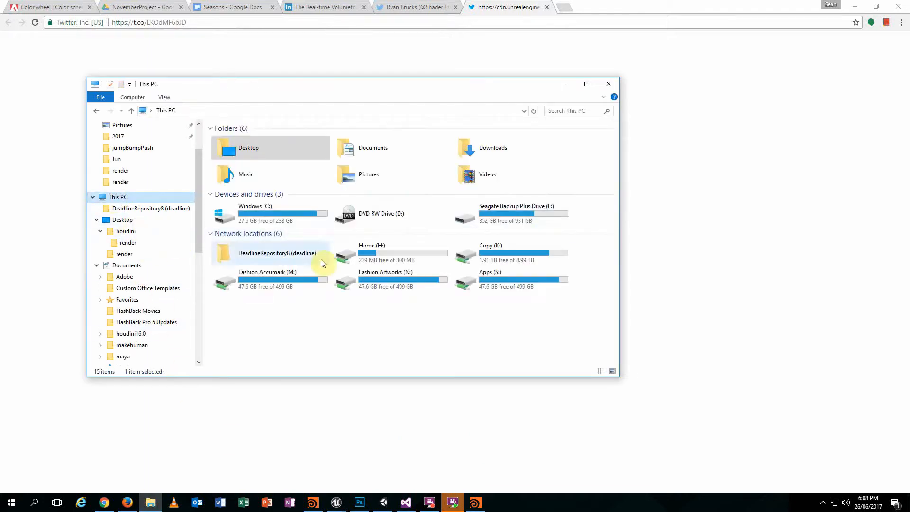
double_click(488, 222)
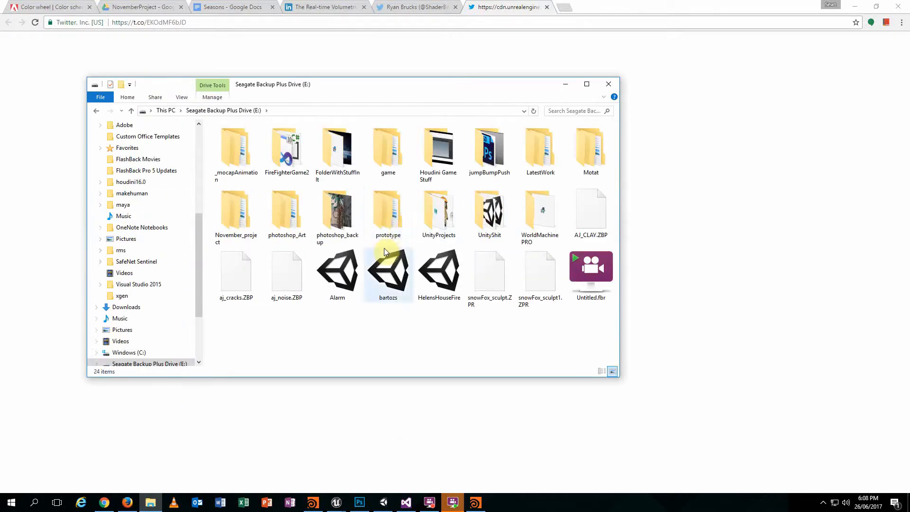
double_click(435, 152)
left_click(294, 179)
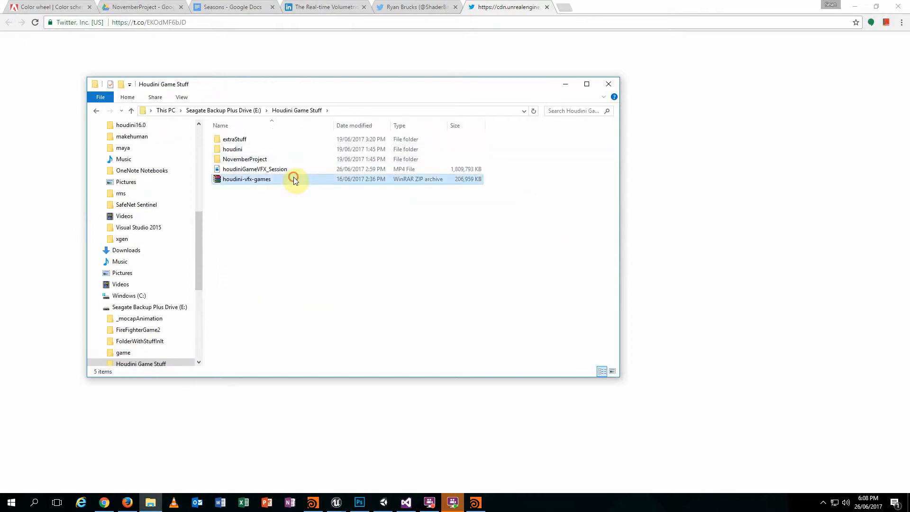
double_click(269, 180)
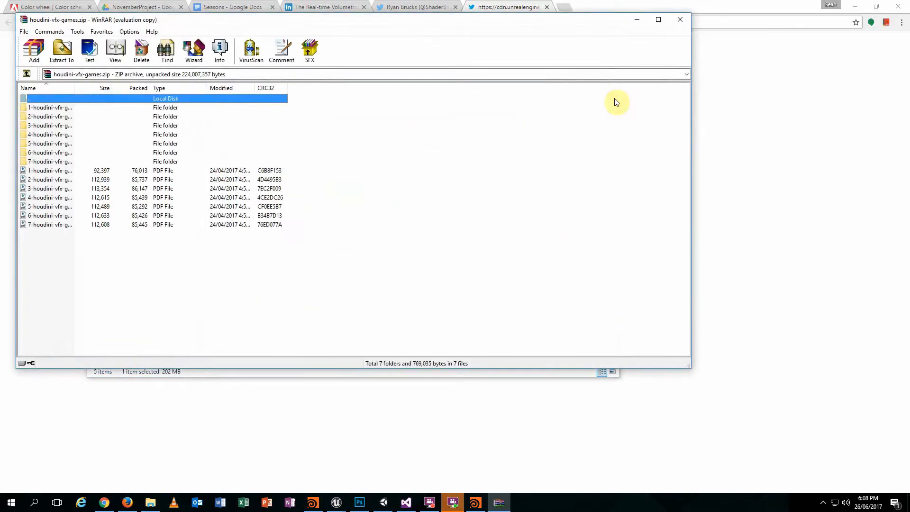
left_click_drag(78, 267, 56, 118)
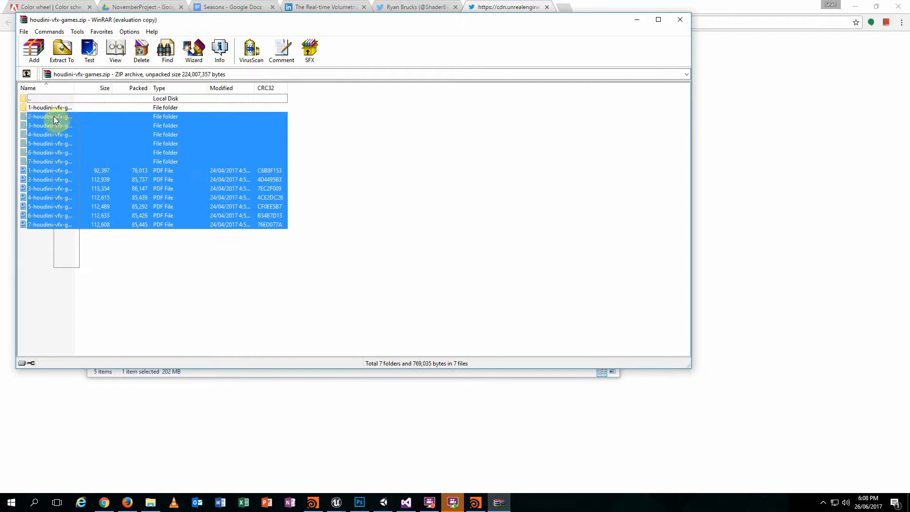
left_click(679, 19)
Reopen the Houdini Game Stuff folder from the drive root and view the houdini-vfx-games archive again, closing it without extracting.
left_click(255, 111)
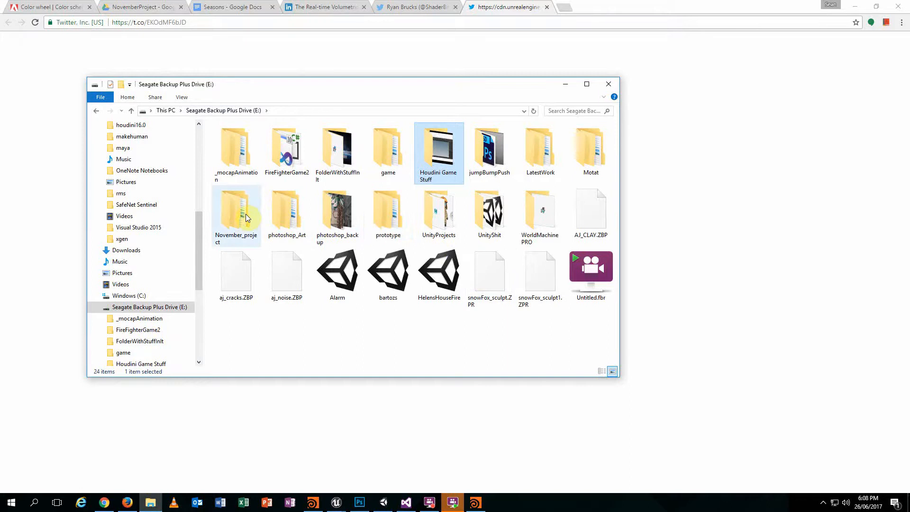
double_click(446, 177)
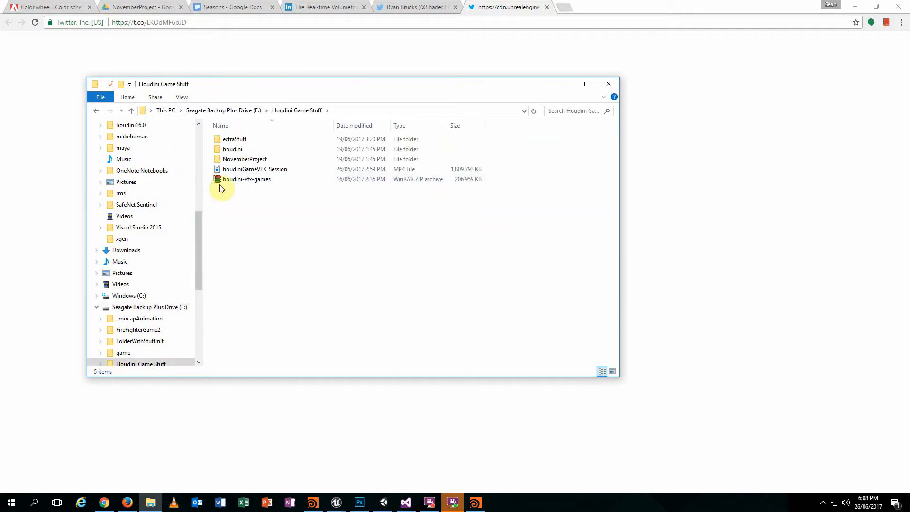
double_click(232, 179)
left_click_drag(281, 290, 86, 110)
left_click(683, 23)
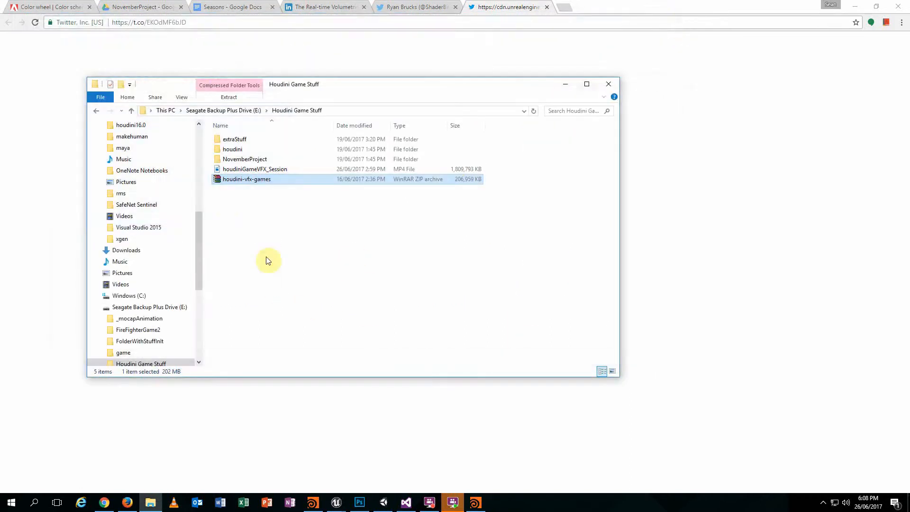
Browse to the UE_4.15 installation folder under C:\Program Files\Epic Games.
left_click(128, 296)
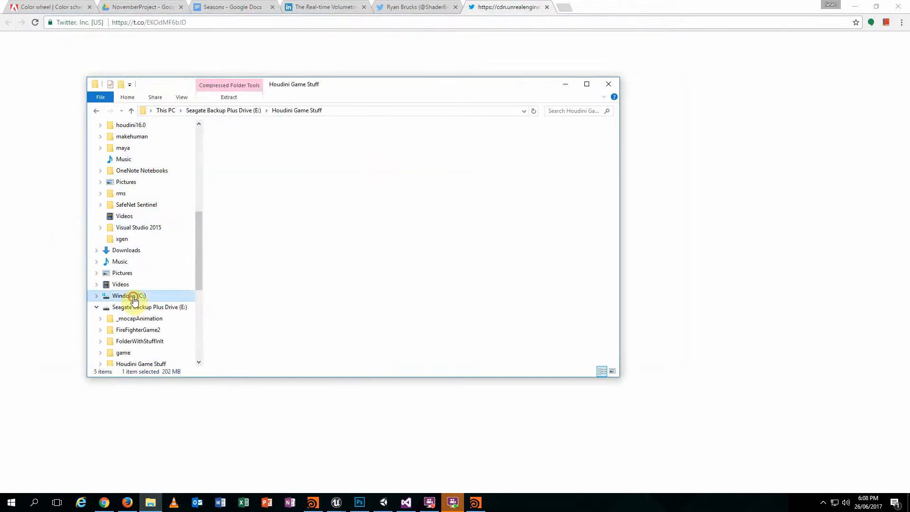
left_click(257, 229)
double_click(256, 229)
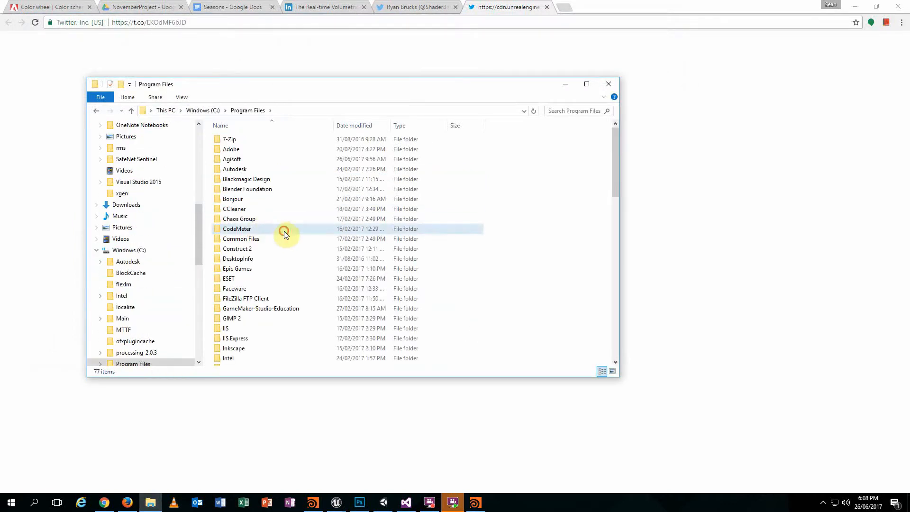
key("e")
key("Return")
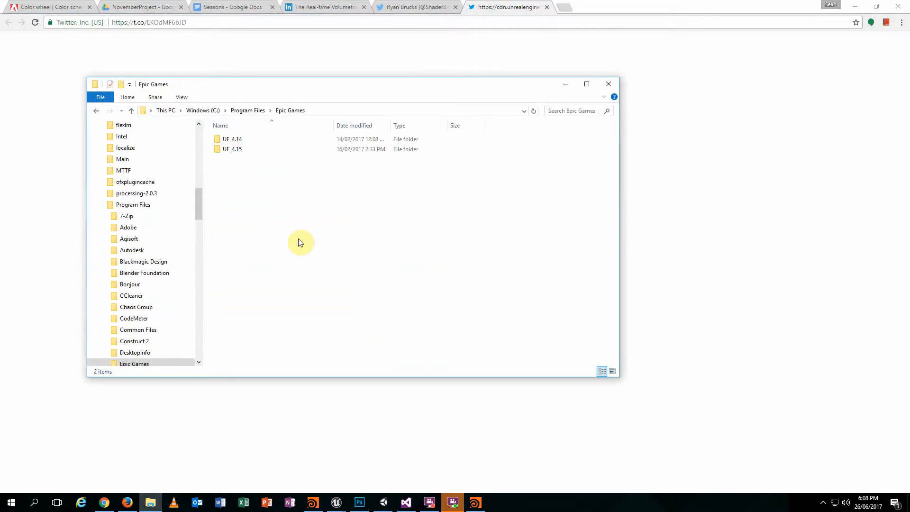
double_click(256, 149)
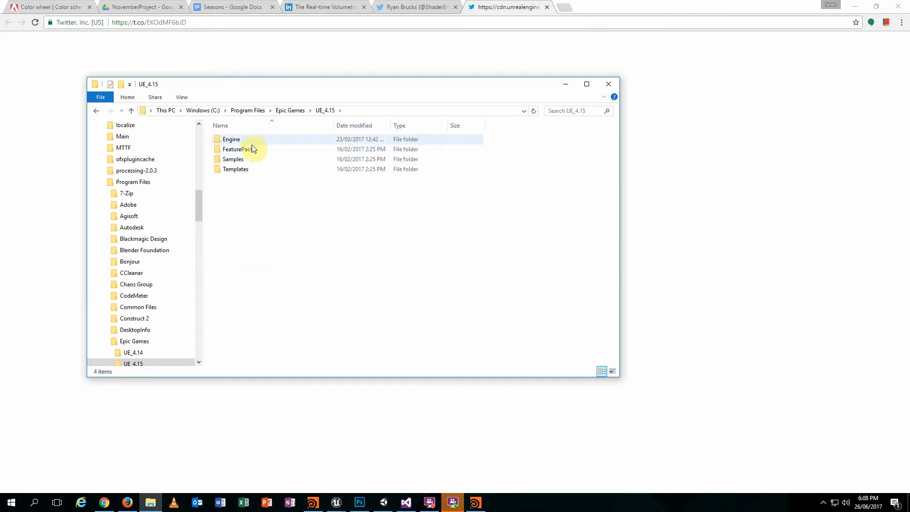
Open Engine/Plugins inside UE_4.15 and examine the contents of the ShaderBits-GDC-Pack folder.
double_click(281, 142)
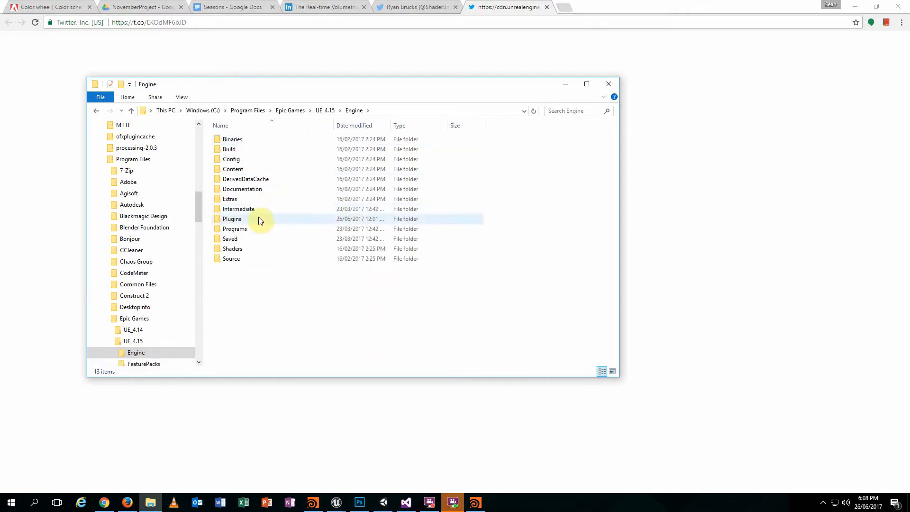
double_click(258, 218)
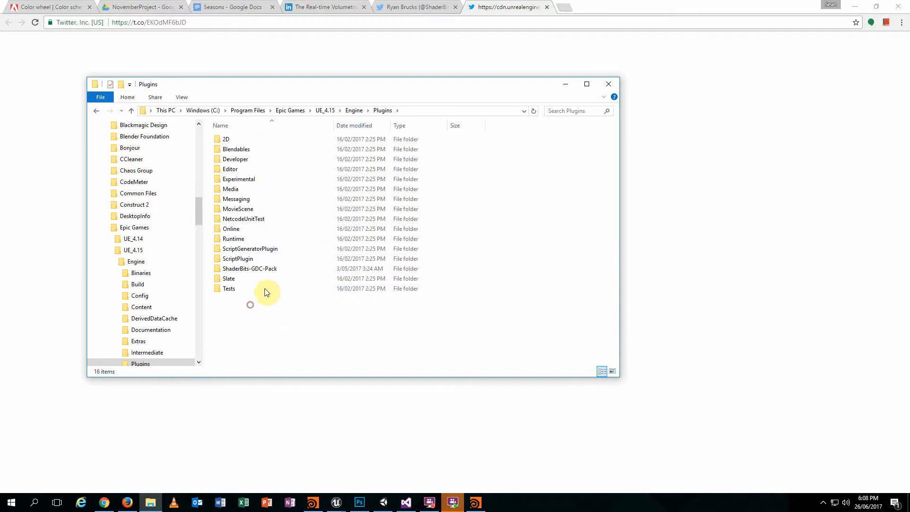
left_click(265, 274)
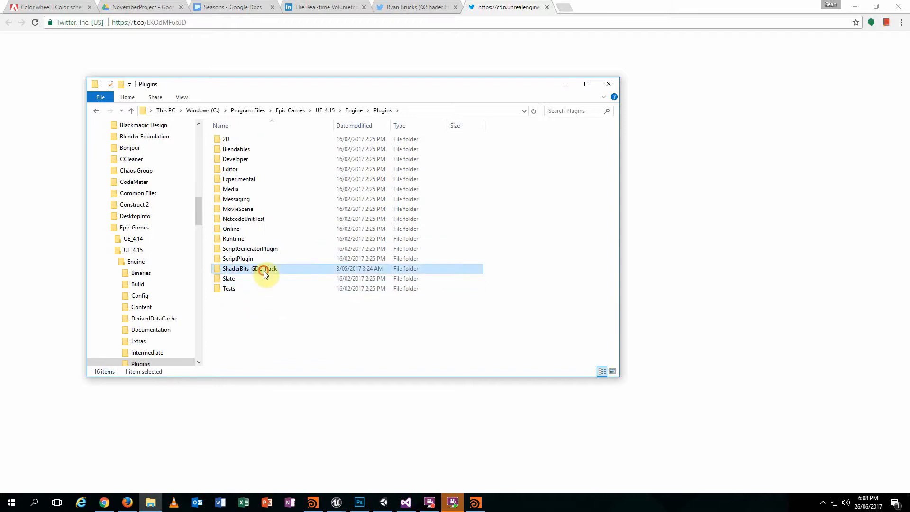
double_click(234, 269)
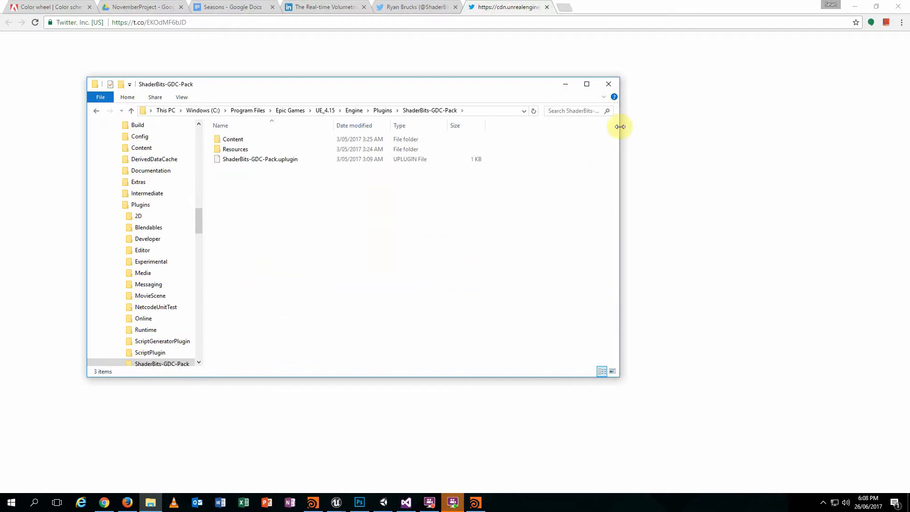
Close File Explorer and switch back to the VolumePreview level in Unreal Editor.
left_click(608, 84)
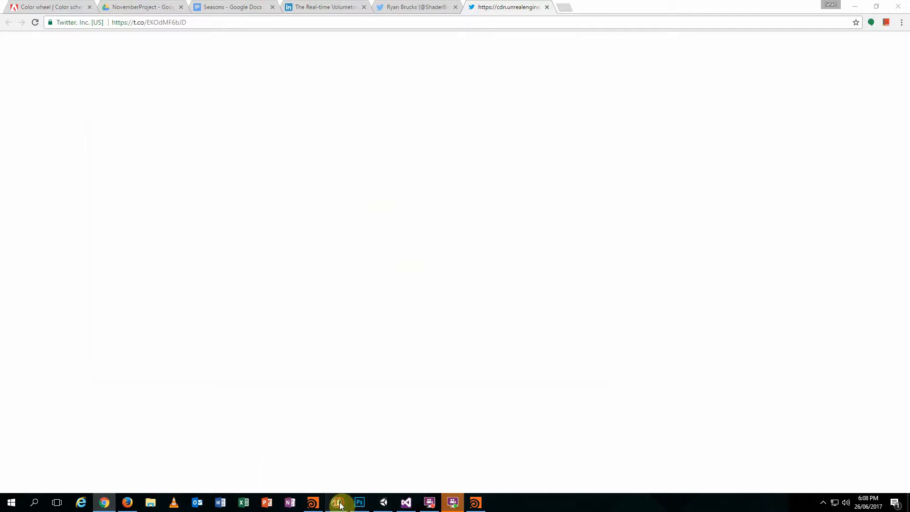
mouse_move(336, 501)
left_click(359, 465)
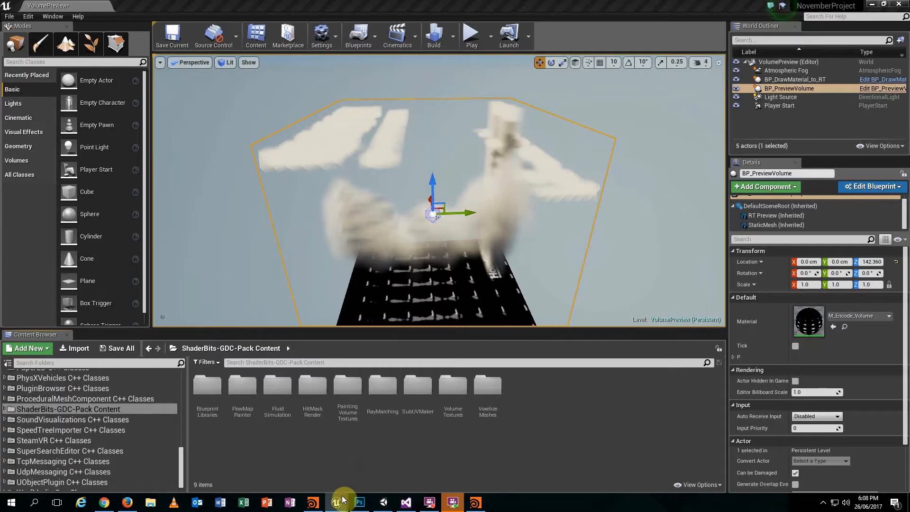
Check in the Plugins window's Materials category that the ShaderBits GDC Pack plugin is enabled, and close the window.
left_click(321, 37)
left_click(328, 81)
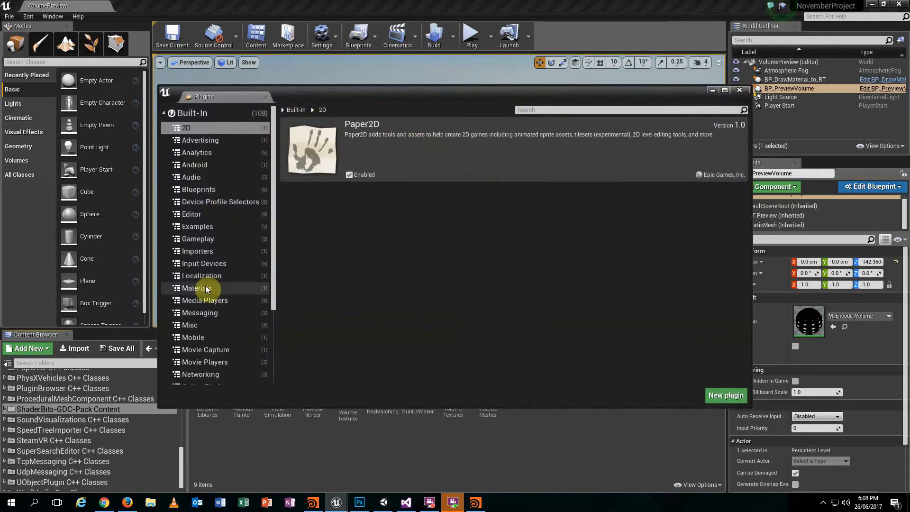
scroll(209, 285, "down", 3)
left_click(214, 227)
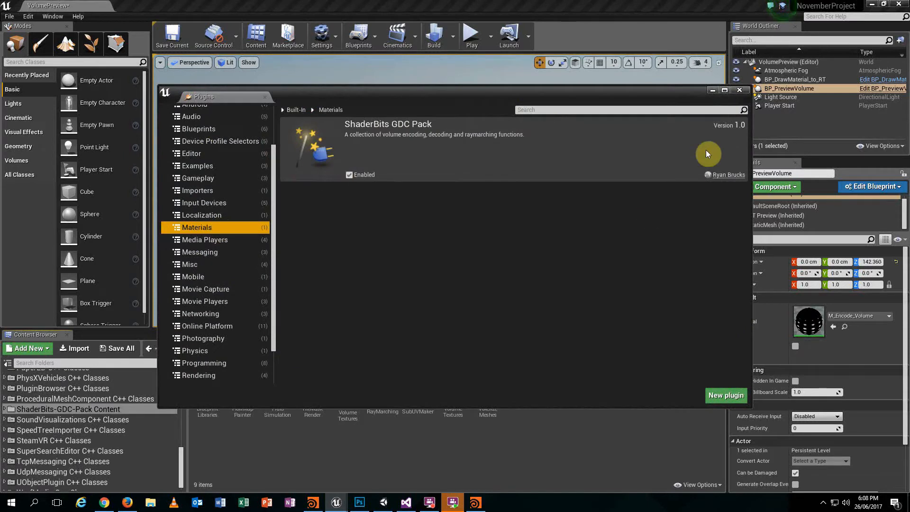
left_click(738, 90)
Switch Show Engine Content and Show Plugin Content off and back on in the Content Browser's view options.
scroll(90, 407, "up", 10)
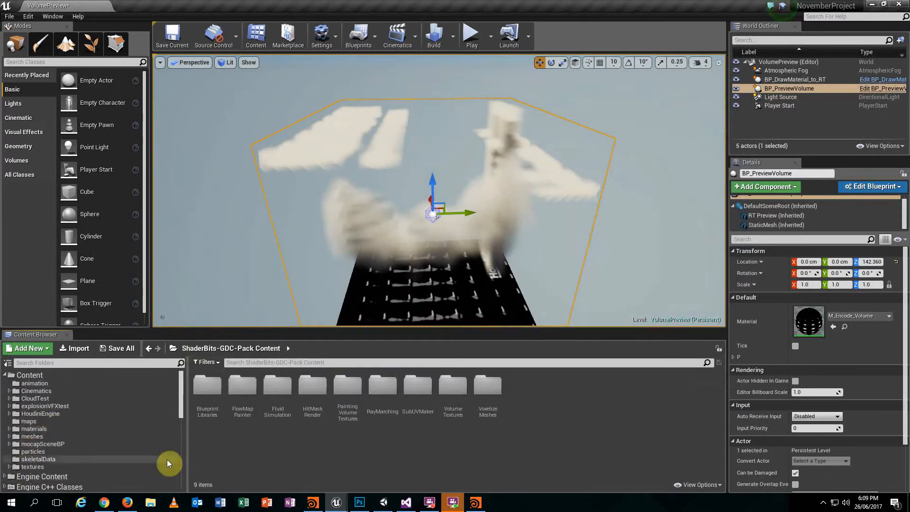
left_click(172, 443)
right_click(172, 444)
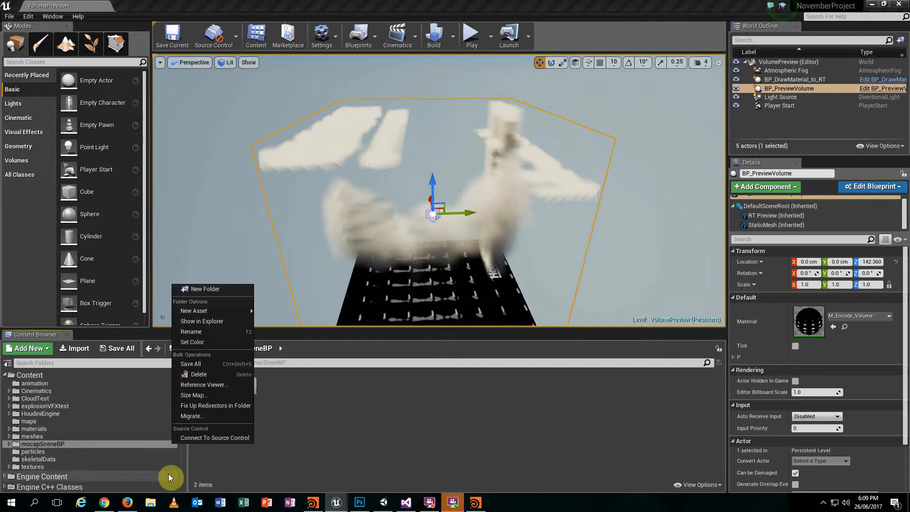
left_click(704, 485)
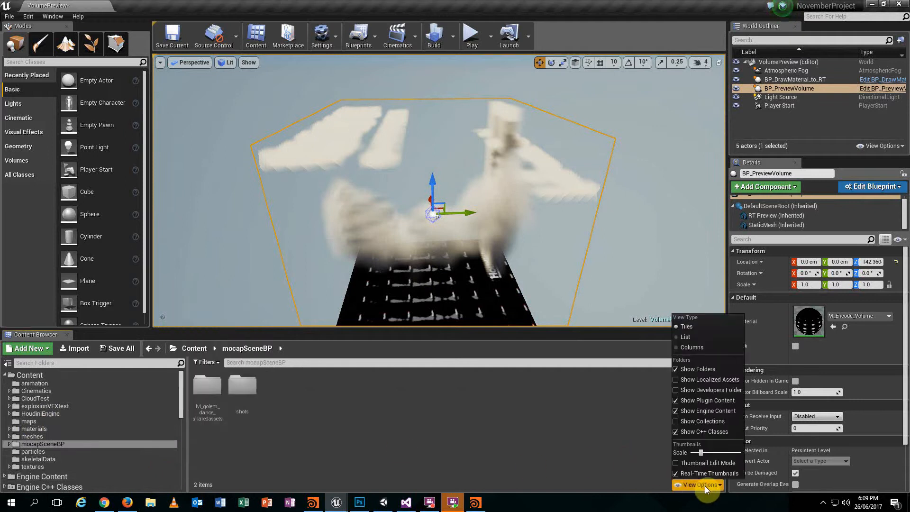
left_click(676, 410)
left_click(676, 401)
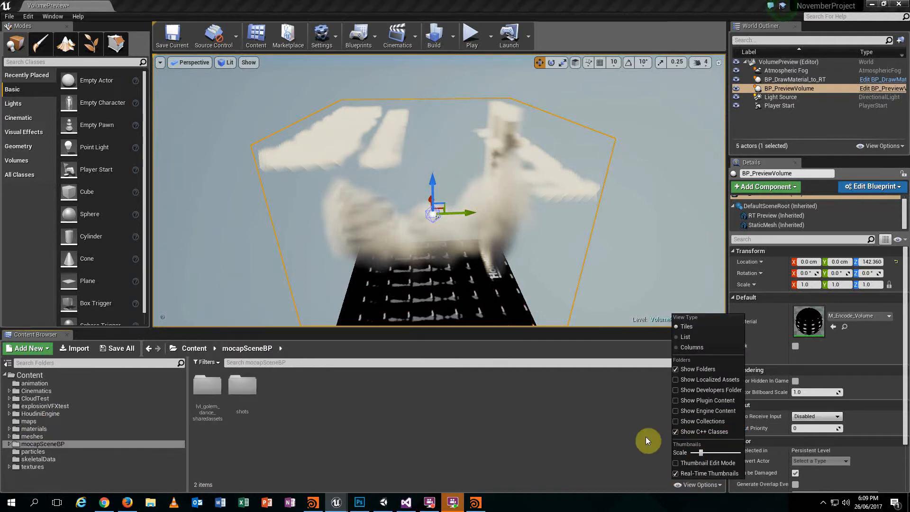
left_click(673, 400)
left_click(675, 409)
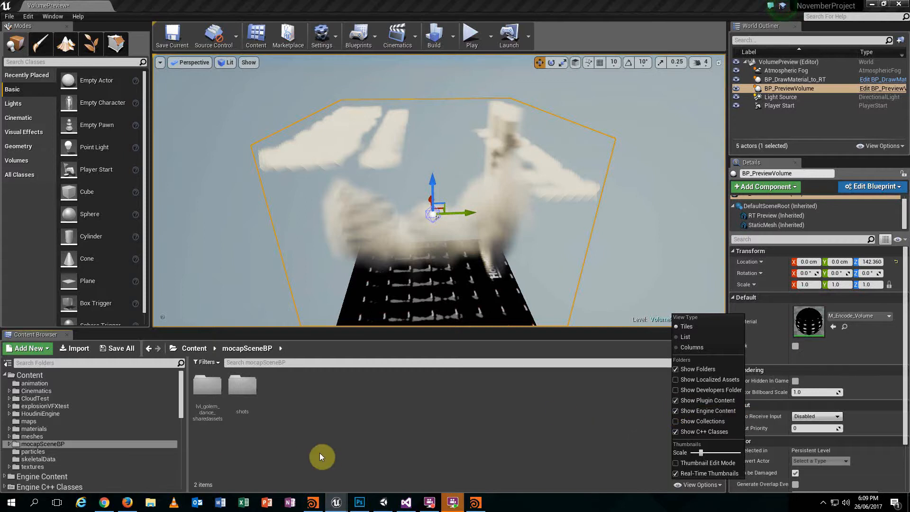
Expand ShaderBits-GDC-Pack Content in the folder tree and view the Materials folder inside RayMarching.
scroll(133, 456, "down", 15)
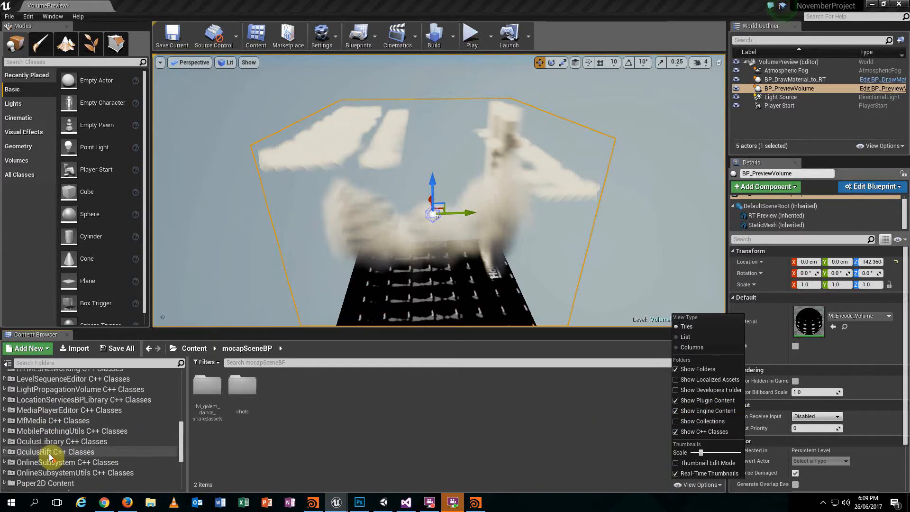
scroll(43, 467, "down", 3)
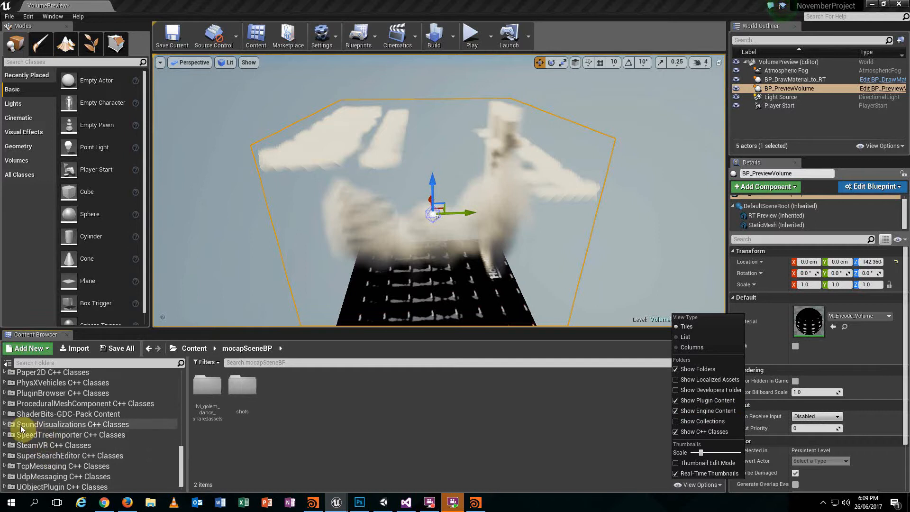
left_click(4, 415)
left_click(48, 445)
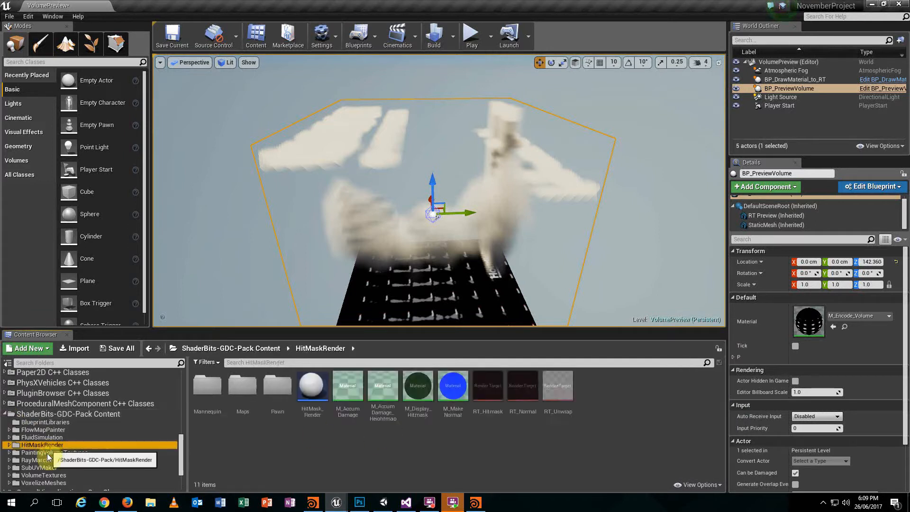
left_click(51, 466)
left_click(48, 459)
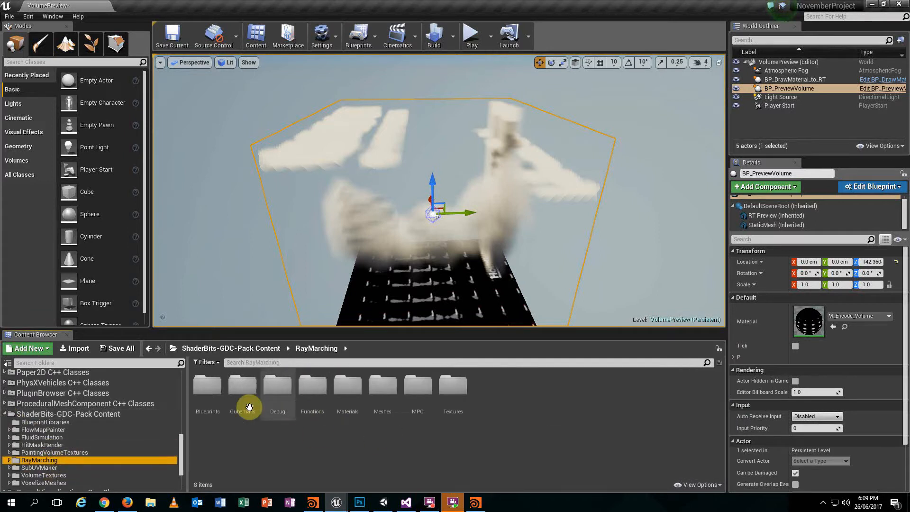
left_click(352, 391)
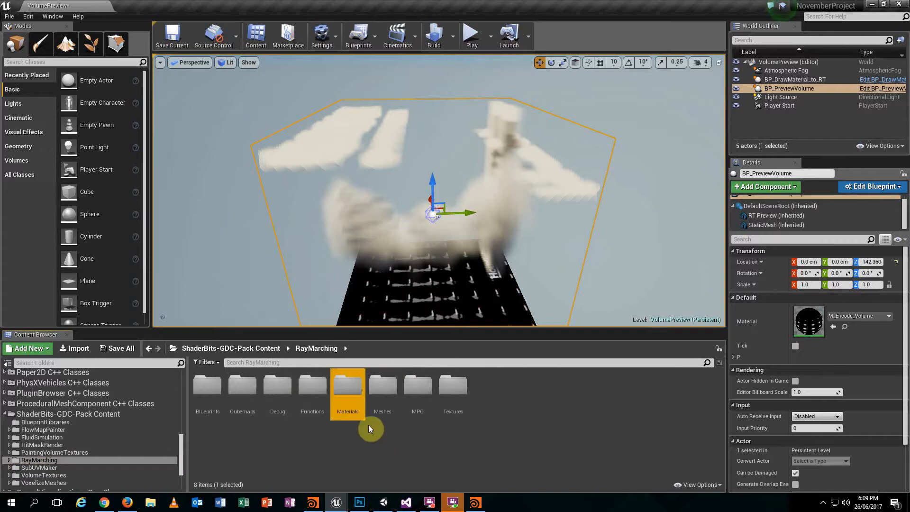
double_click(356, 393)
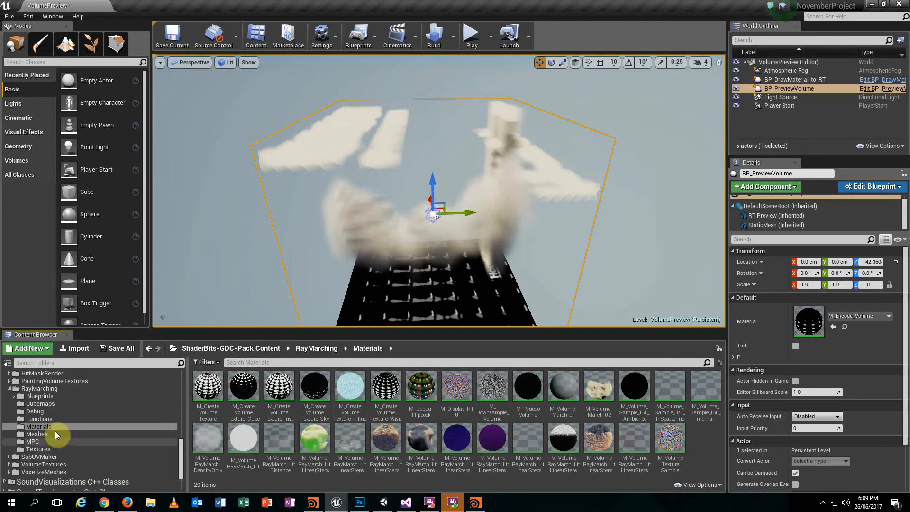
Collapse the RayMarching folder, expand VolumeTextures and show the contents of its Materials folder.
left_click(13, 396)
left_click(9, 389)
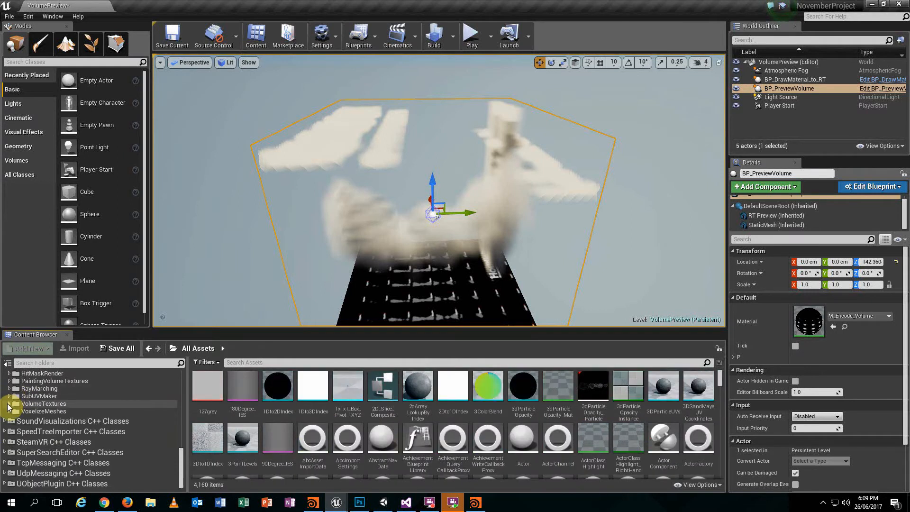
left_click(9, 403)
left_click(34, 418)
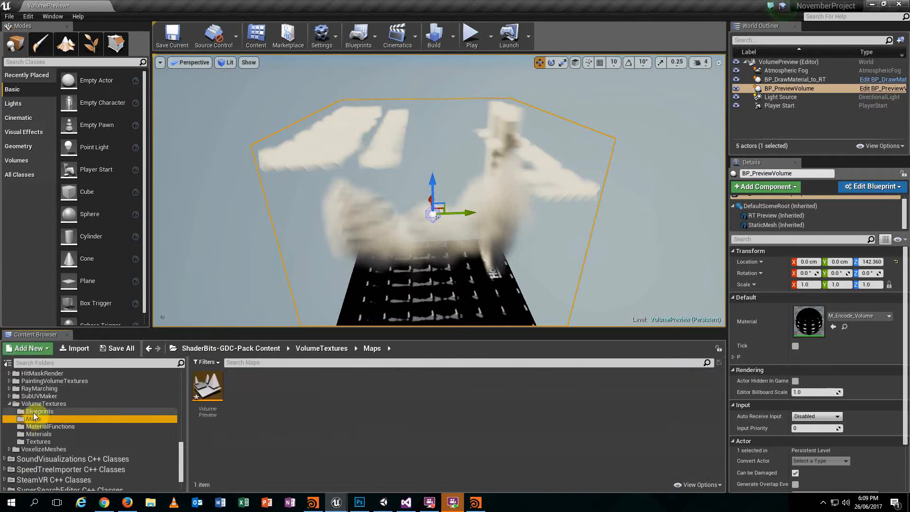
left_click(34, 412)
left_click(152, 417)
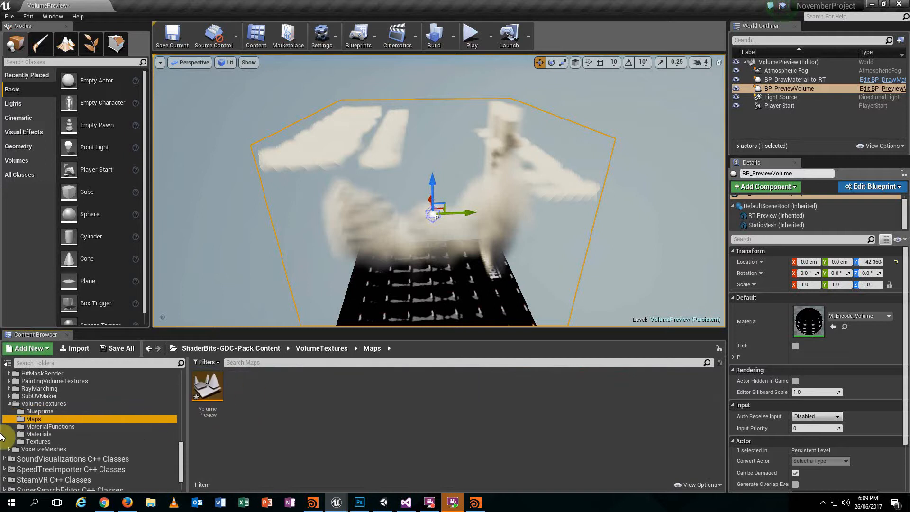
left_click(63, 434)
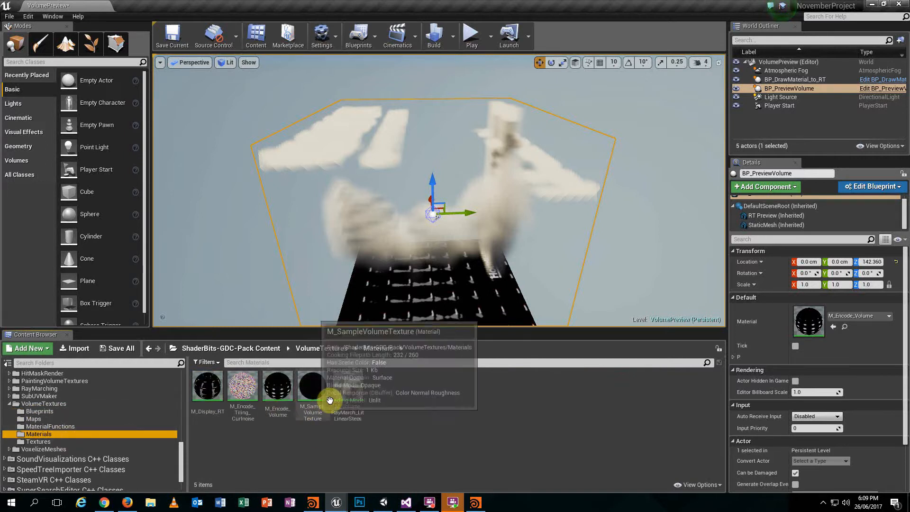
Open the M_VolumeRayMarch_Lit_LinearSteps_Preview material in a maximized editor and select its RT texture parameter node.
left_click_drag(347, 394, 447, 310)
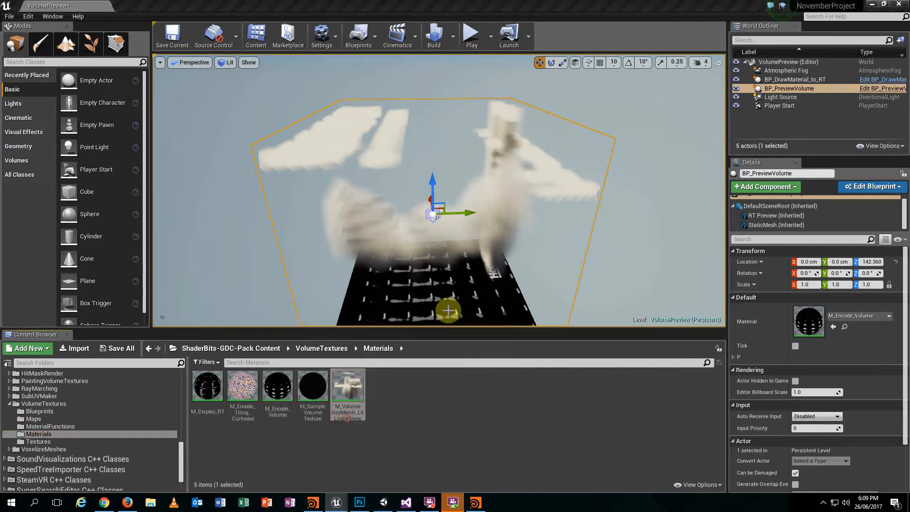
left_click_drag(909, 208, 419, 173)
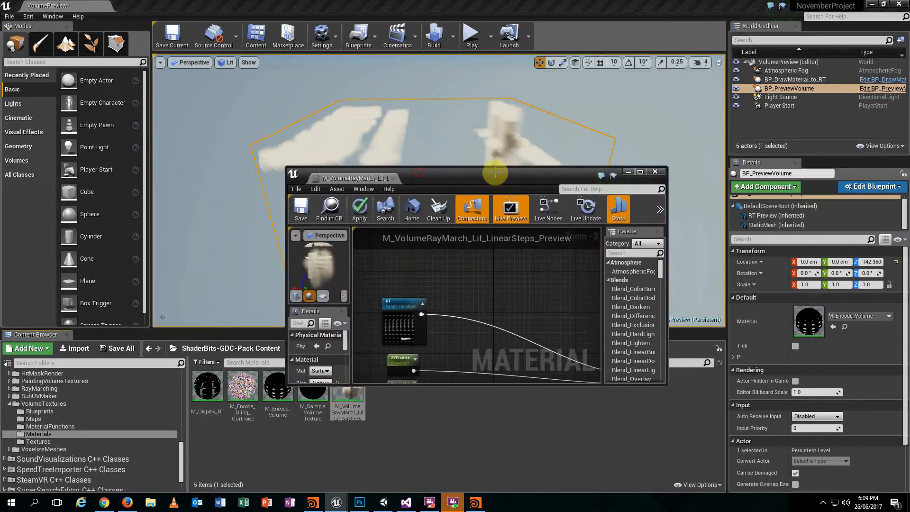
left_click(640, 171)
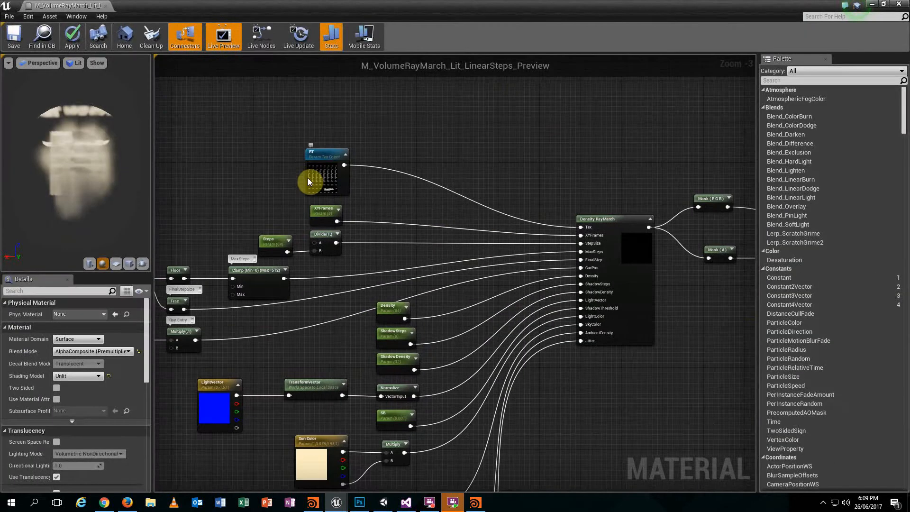
left_click(312, 179)
Assign cloud3dTex from the VolumeTextures Textures folder to the RT parameter and preview the material on a cylinder.
double_click(437, 18)
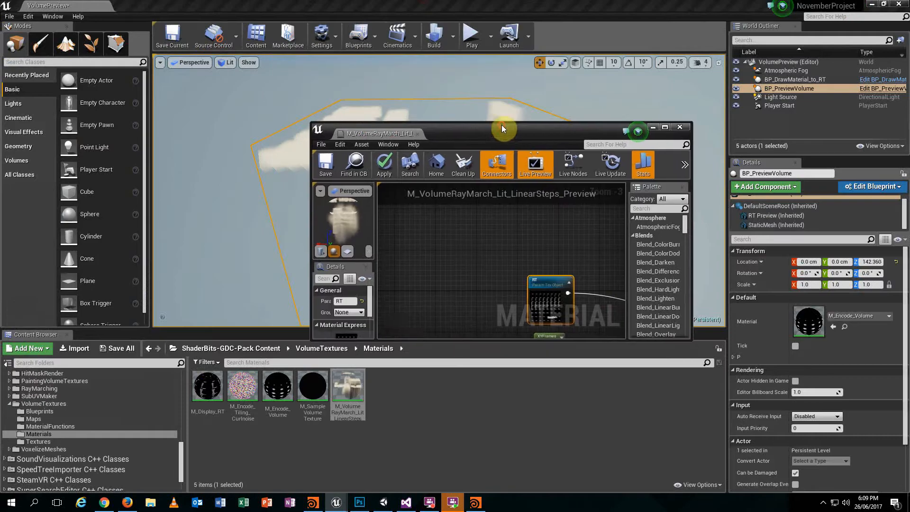
scroll(45, 412, "up", 3)
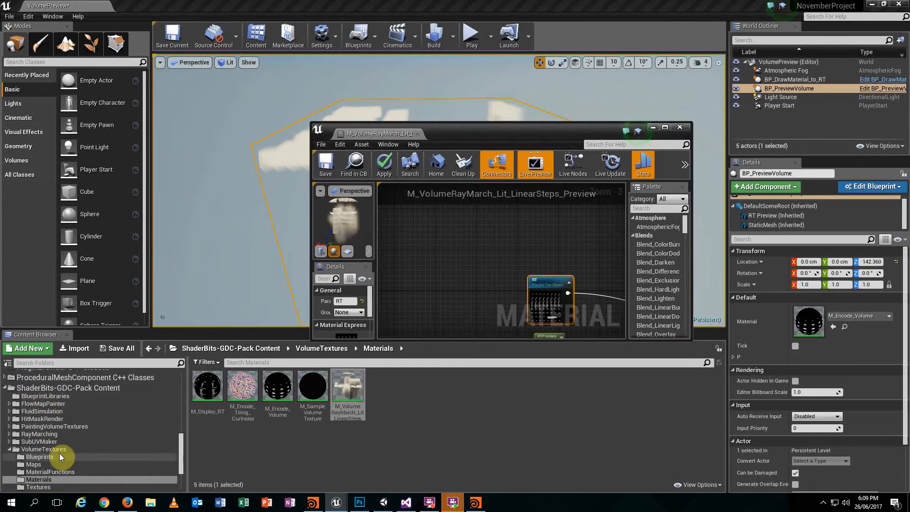
left_click(61, 488)
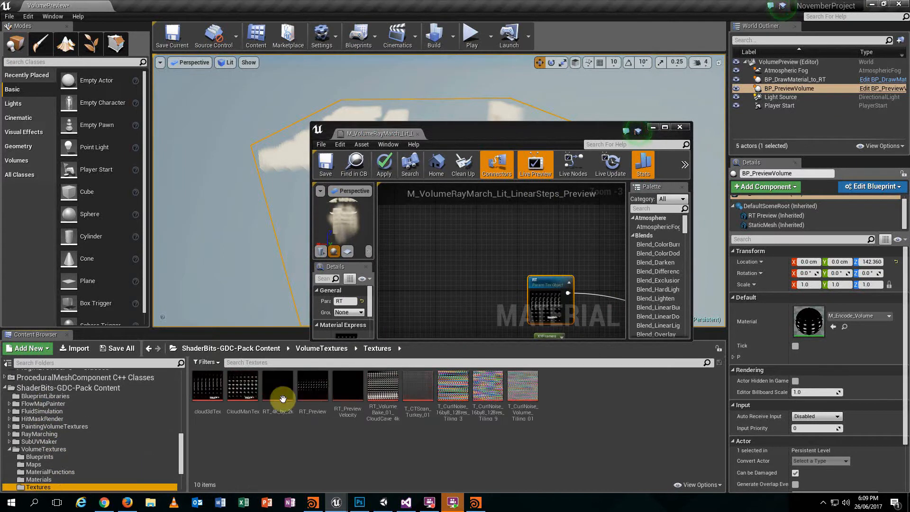
left_click(203, 402)
left_click_drag(437, 364, 347, 337)
left_click(348, 251)
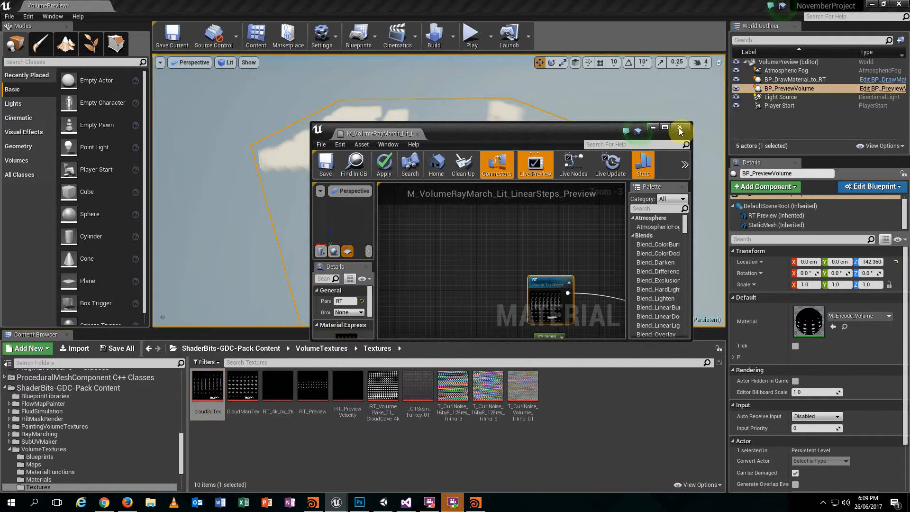
left_click(665, 127)
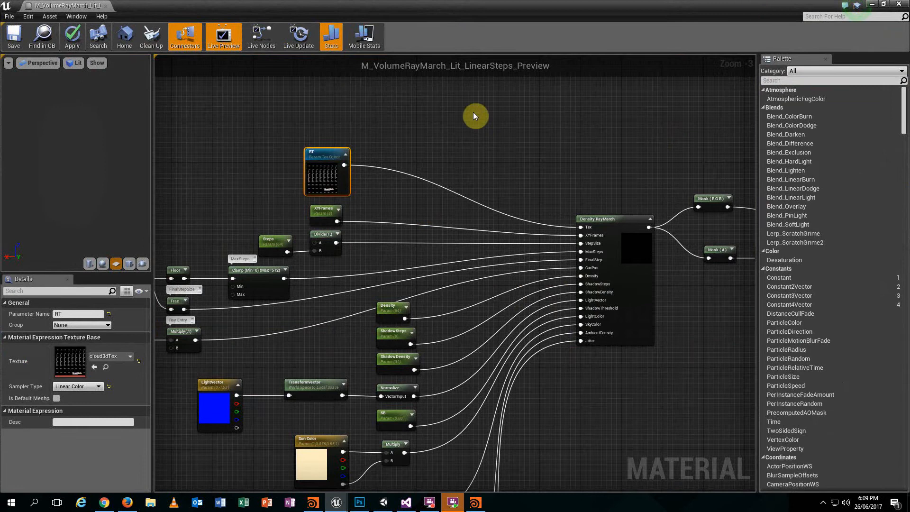
left_click(89, 263)
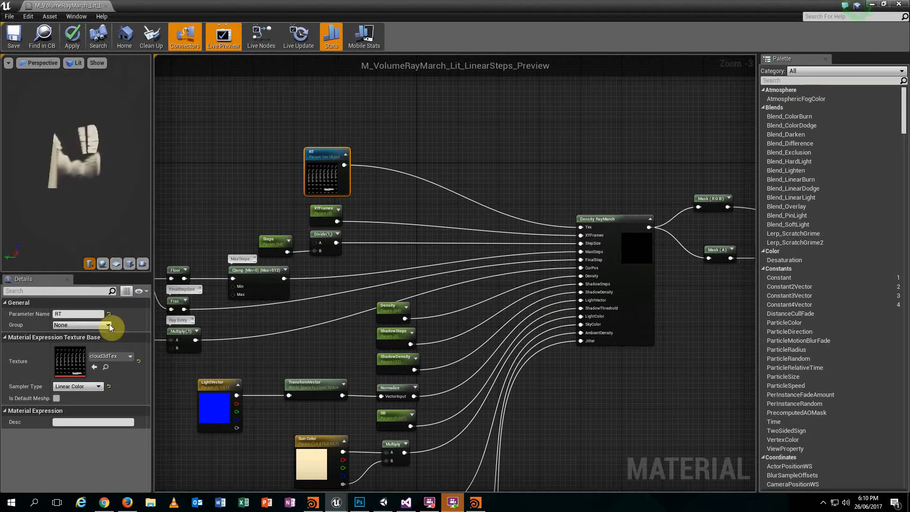
Replace the RT parameter's texture with CloudManTex, inspect the volume preview from another angle and save the material.
left_click_drag(463, 4, 518, 145)
left_click_drag(250, 414, 371, 356)
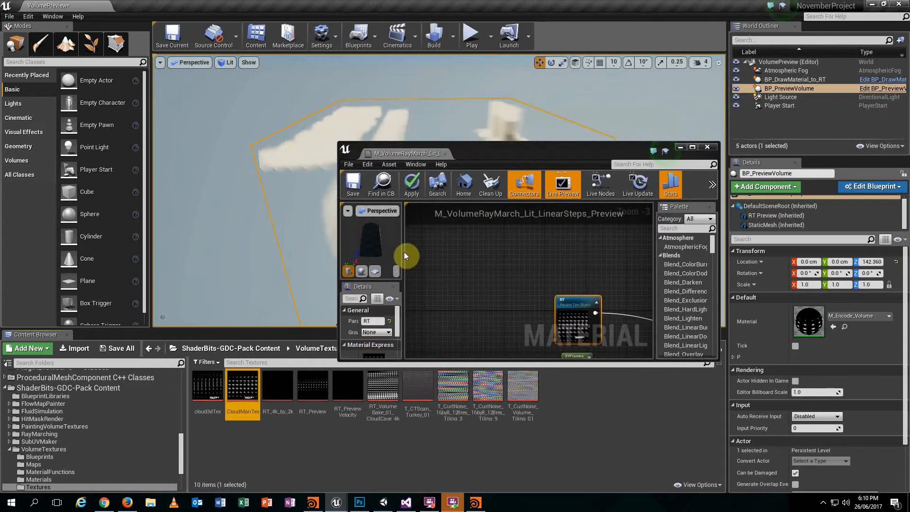
left_click(692, 147)
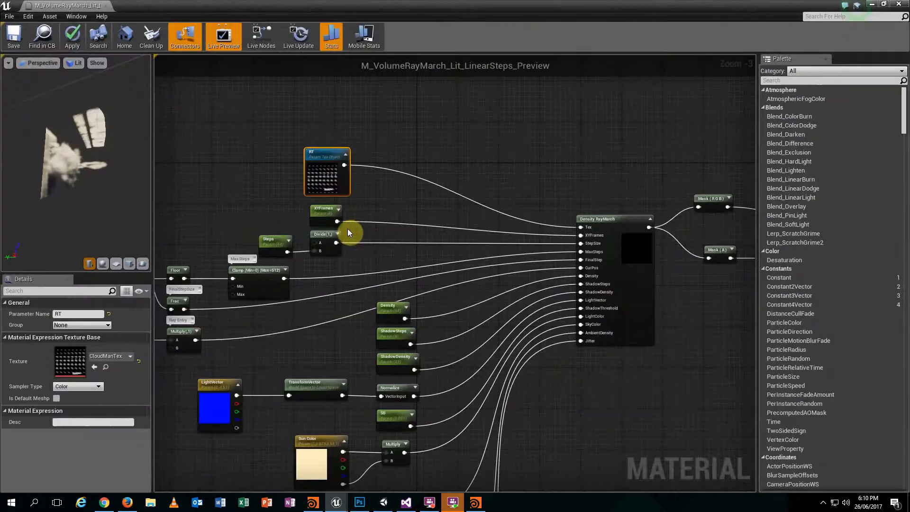
left_click_drag(44, 161, 192, 135)
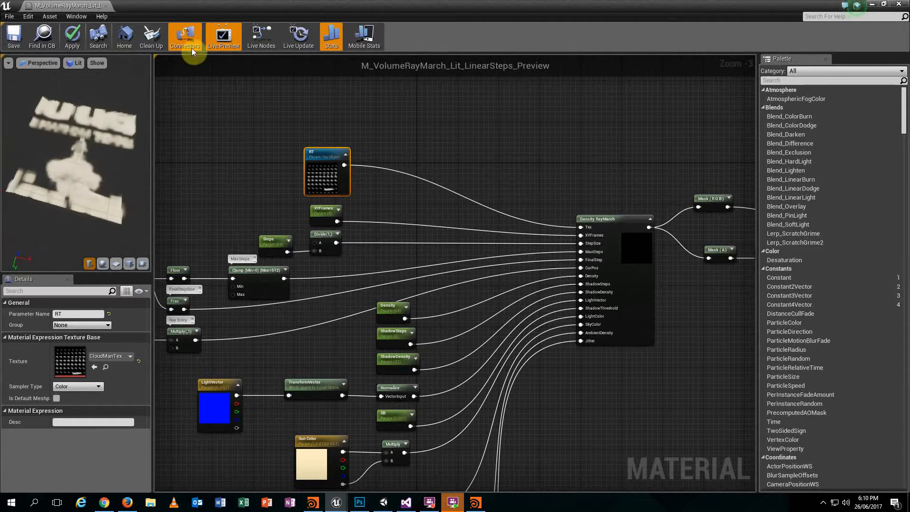
left_click(8, 35)
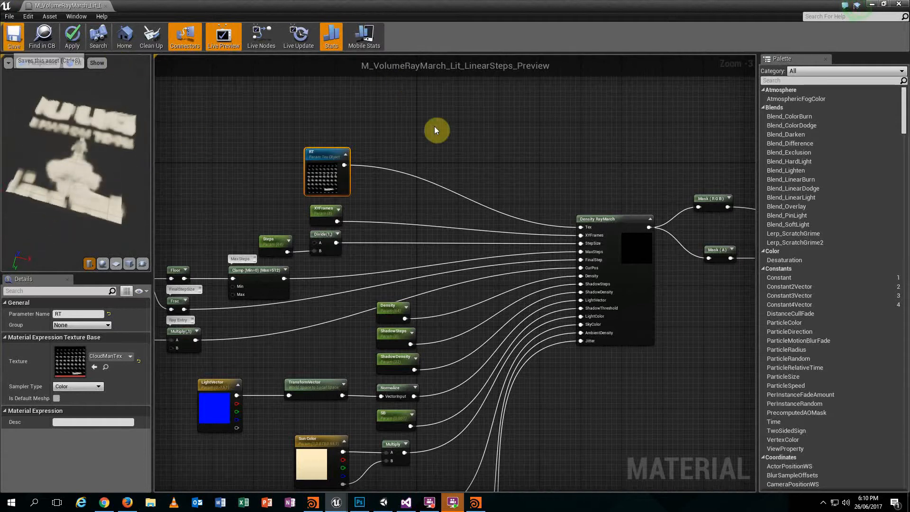
Set the default value of the XYFrames scalar parameter to 16.
left_click(325, 218)
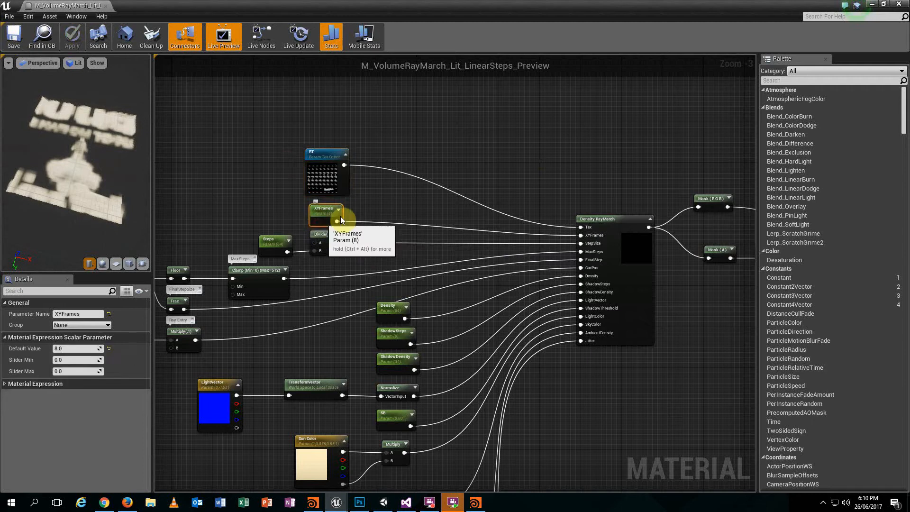
scroll(279, 267, "up", 1)
scroll(396, 207, "up", 3)
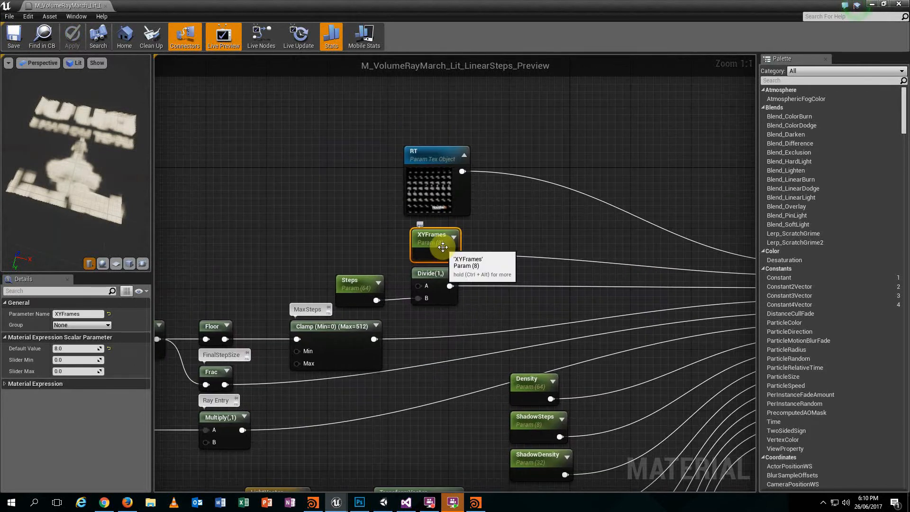
left_click(92, 337)
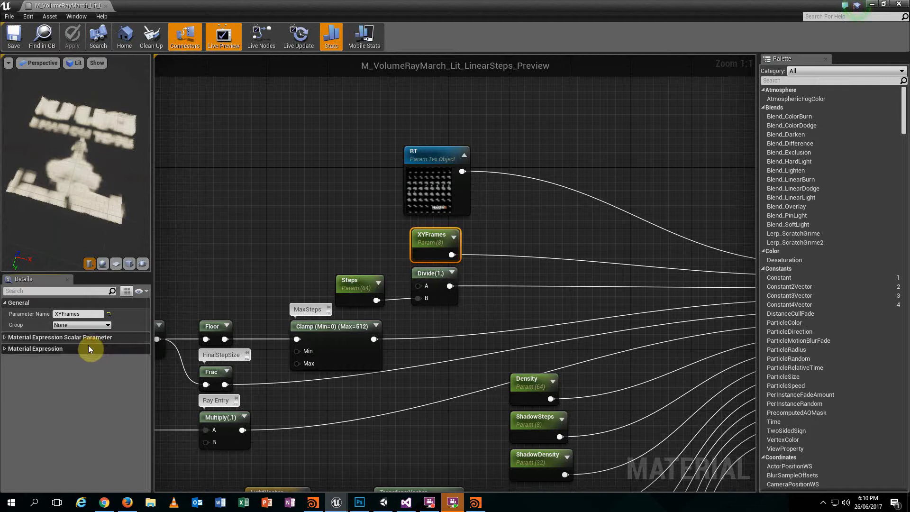
left_click(84, 335)
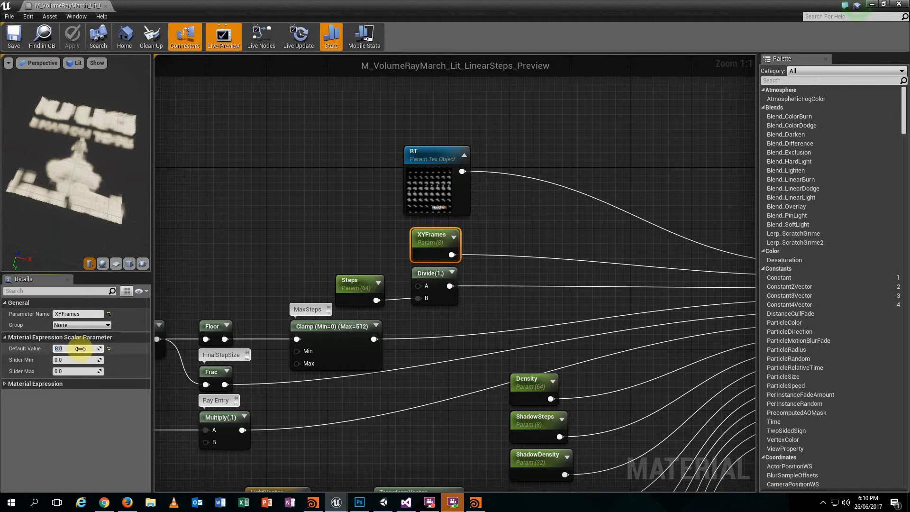
left_click(80, 349)
type("16")
key("Return")
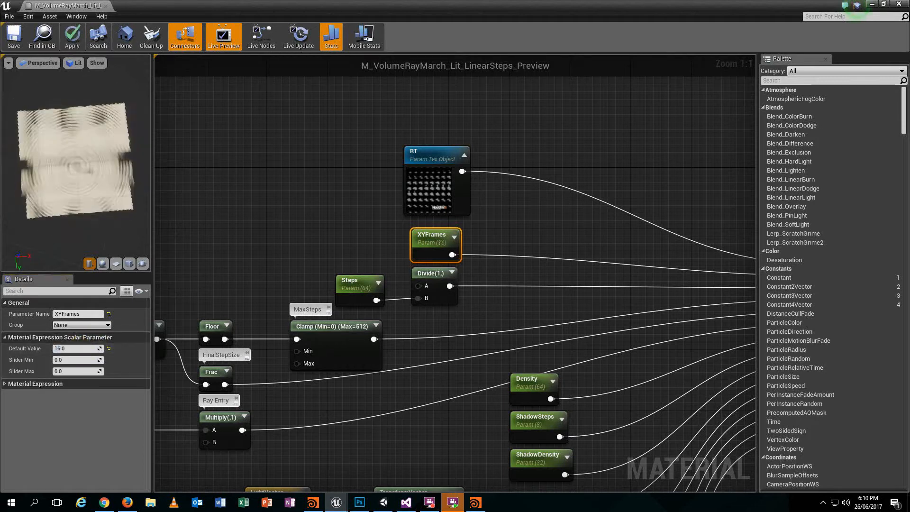
Set the default value of the XYFrames parameter to 8.
left_click_drag(76, 161, 54, 131)
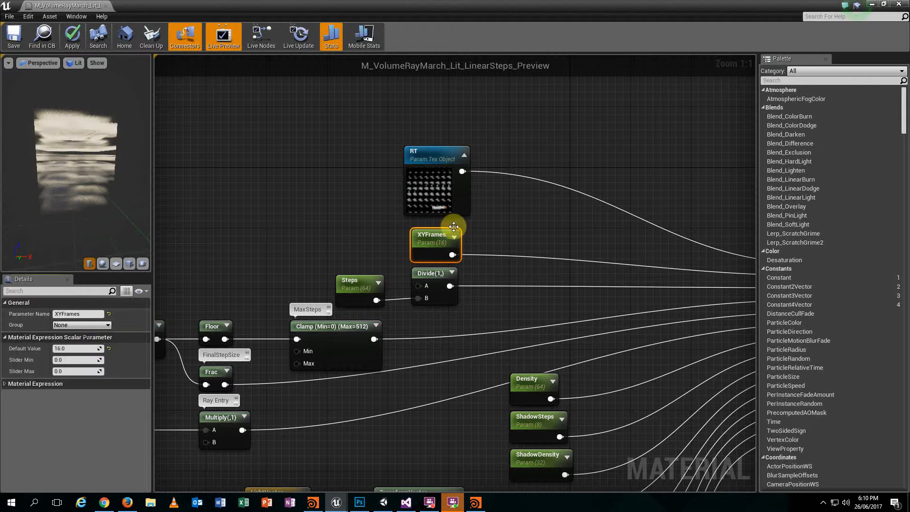
left_click(85, 349)
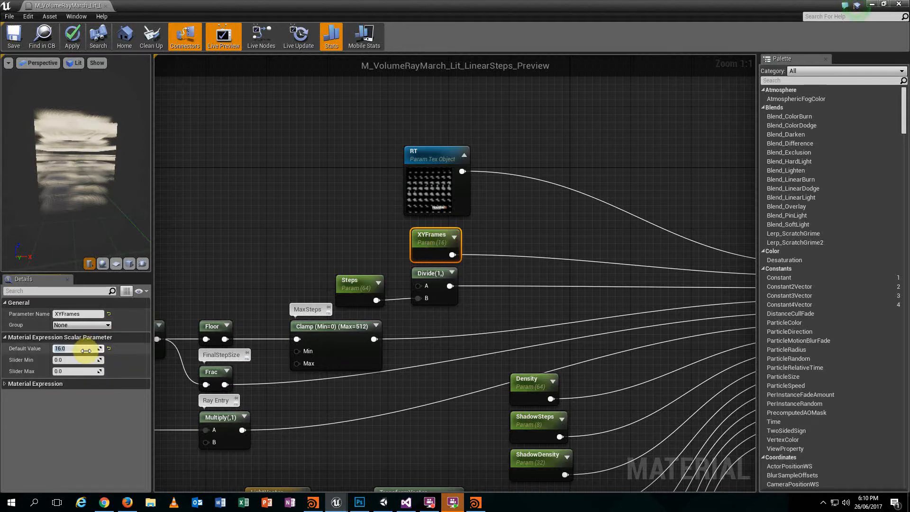
type("8")
key("Return")
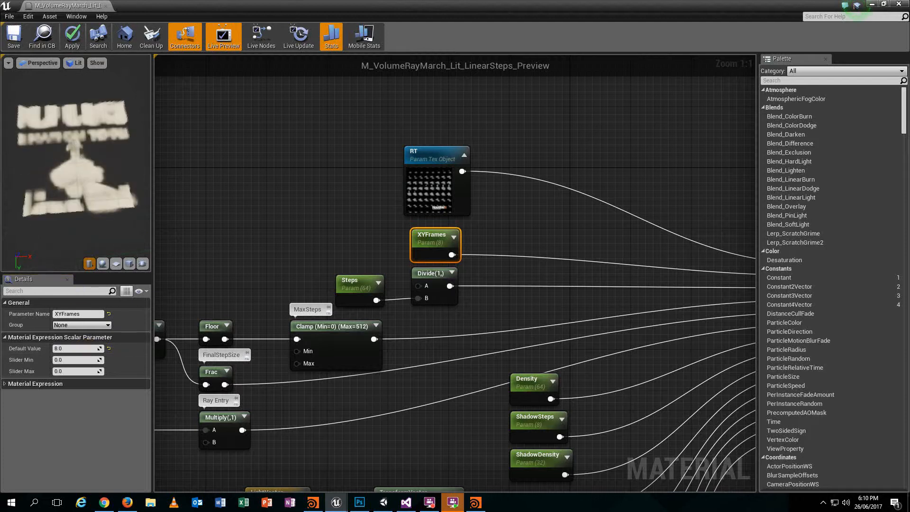
Set the default value of the Steps parameter to 32 and inspect the volume preview from several angles.
left_click(365, 294)
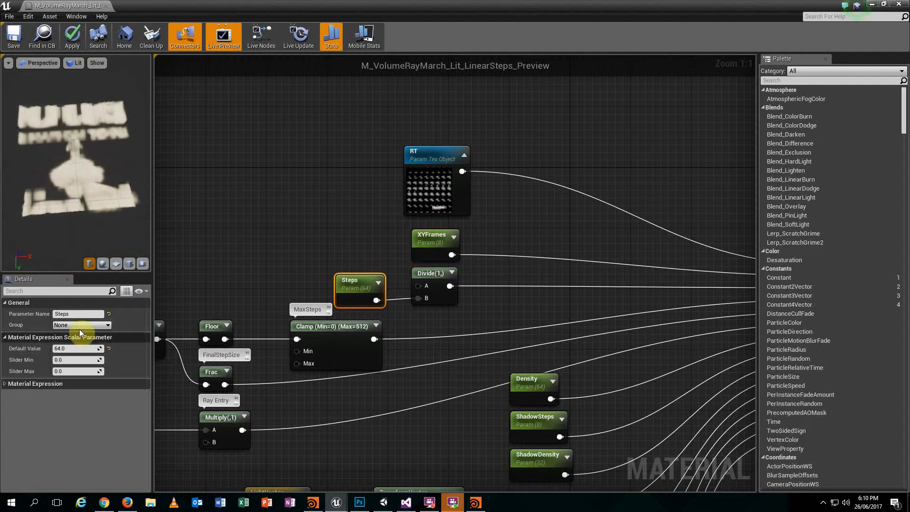
left_click(72, 348)
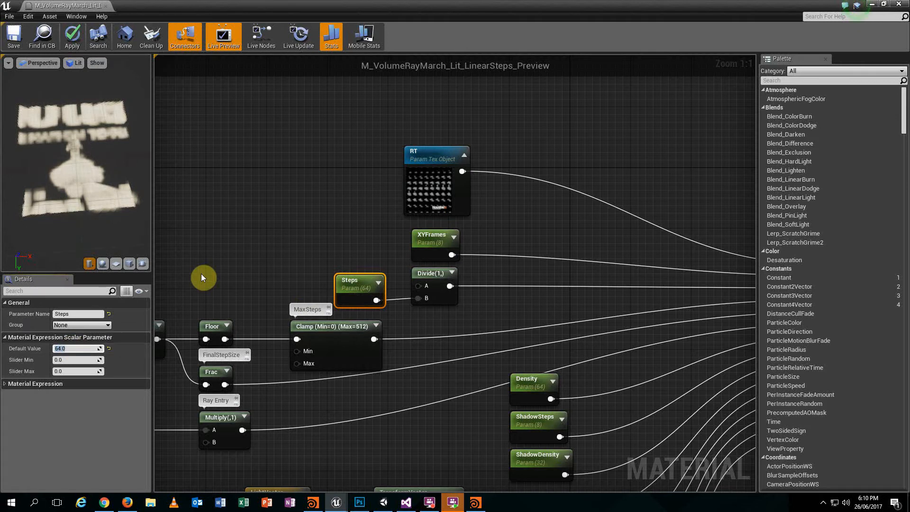
type("32")
key("Return")
left_click_drag(96, 185, 117, 231)
left_click_drag(76, 196, 133, 211)
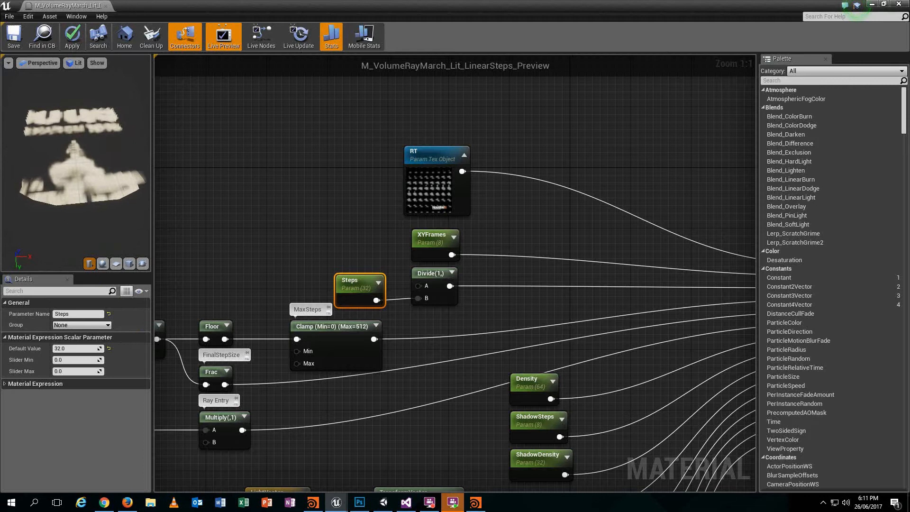
left_click_drag(107, 119, 89, 184)
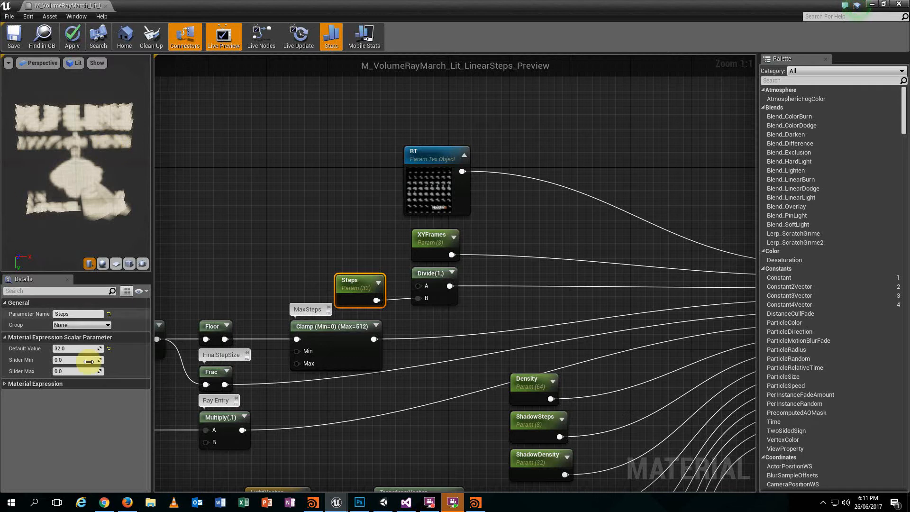
Restore the Steps parameter's default value to 64.
type("64")
key("Return")
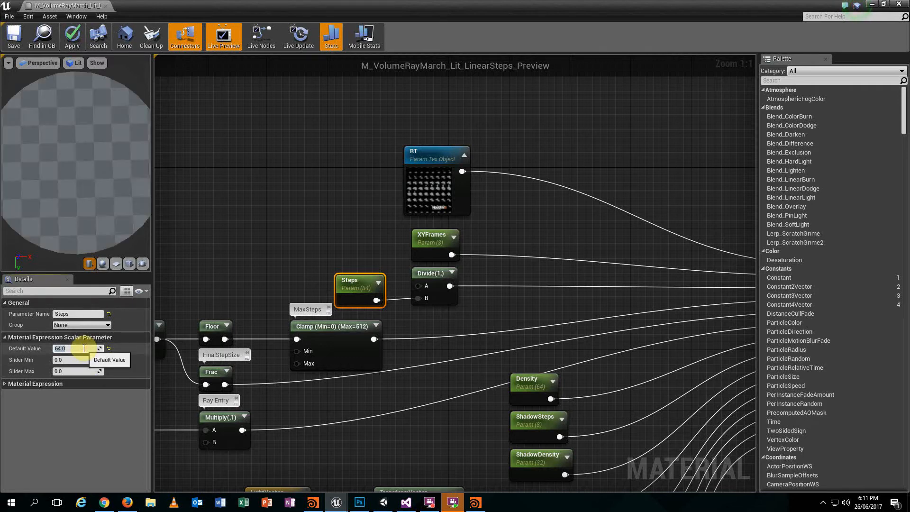
Set the default value of the Density parameter to 32 and inspect the volume preview from different angles and distances.
right_click_drag(463, 376, 437, 328)
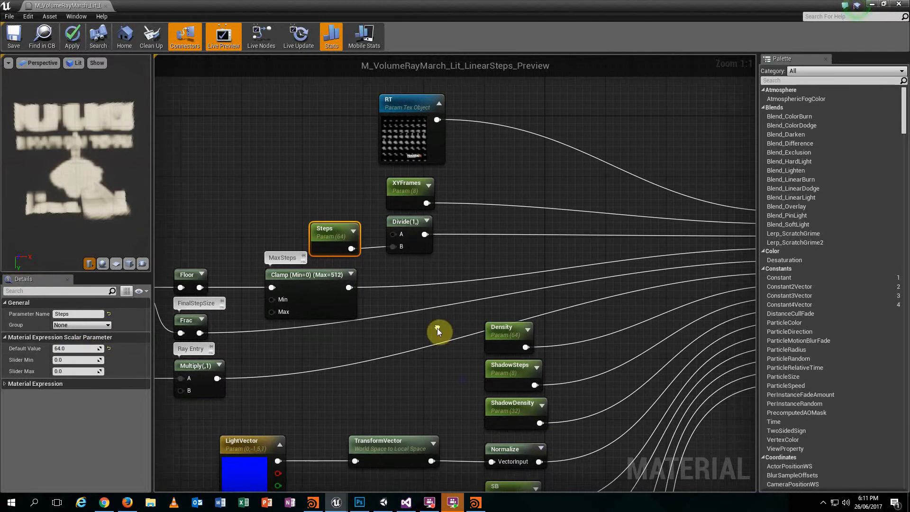
left_click(498, 348)
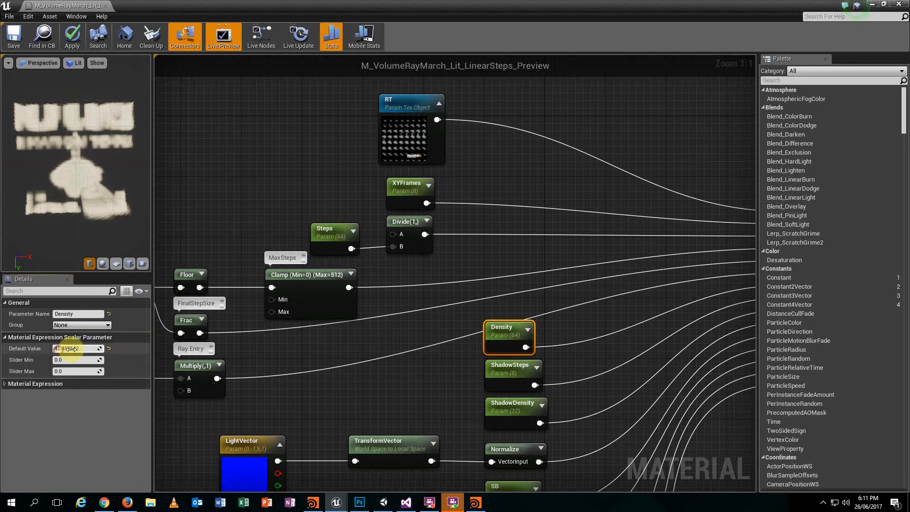
left_click_drag(71, 348, 72, 349)
type("32")
key("Return")
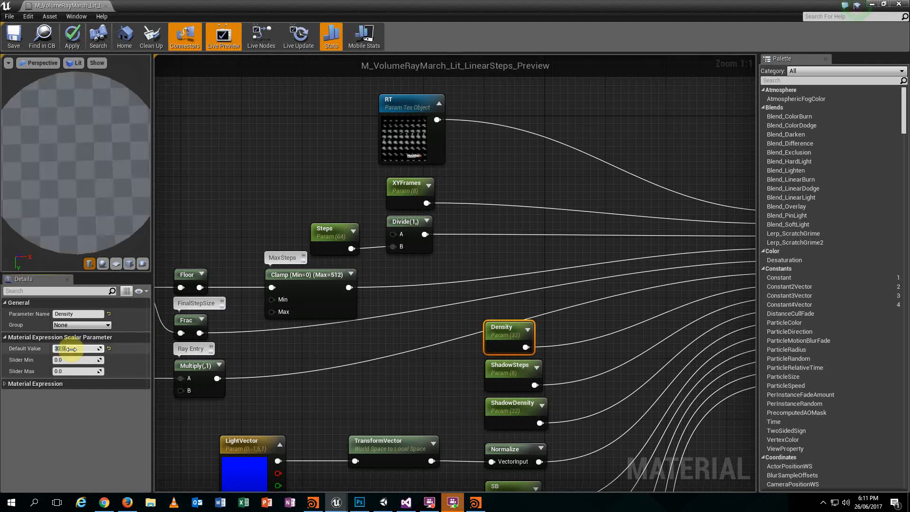
left_click_drag(115, 199, 115, 142)
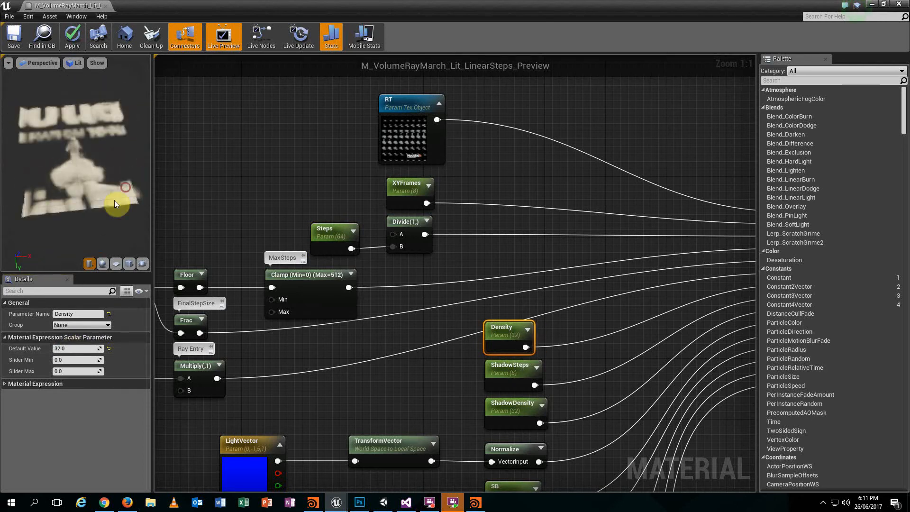
scroll(114, 202, "up", 2)
scroll(115, 202, "down", 3)
left_click_drag(114, 202, 114, 192)
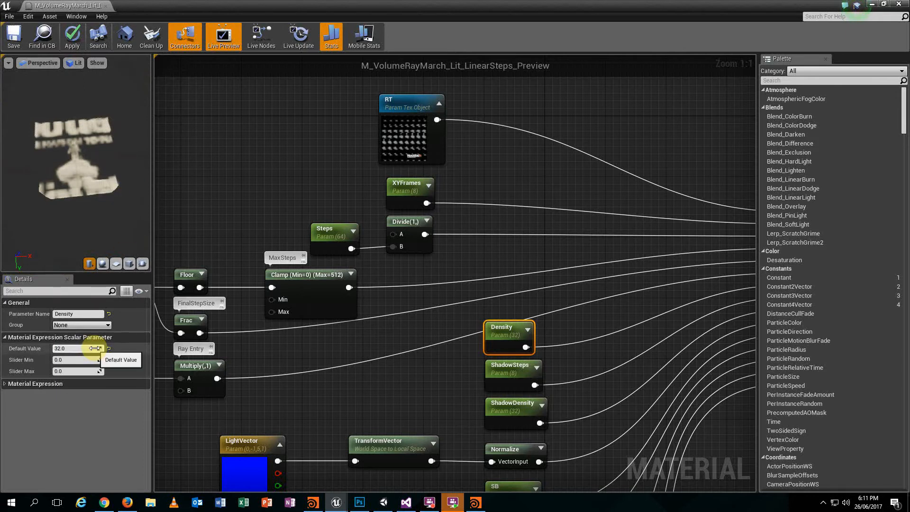
Lower the Density parameter's default value to 16 and briefly check the volume in the level behind the material editor.
left_click(317, 242)
right_click_drag(457, 260, 311, 285)
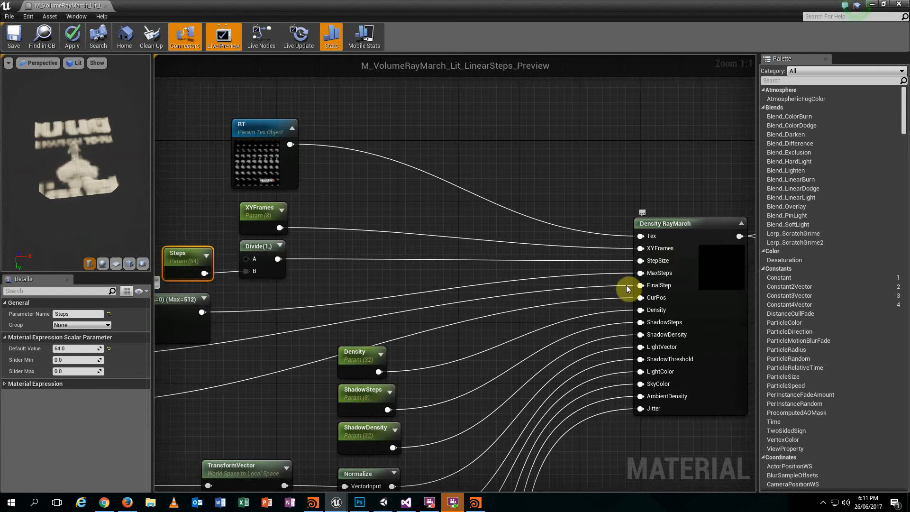
left_click(363, 363)
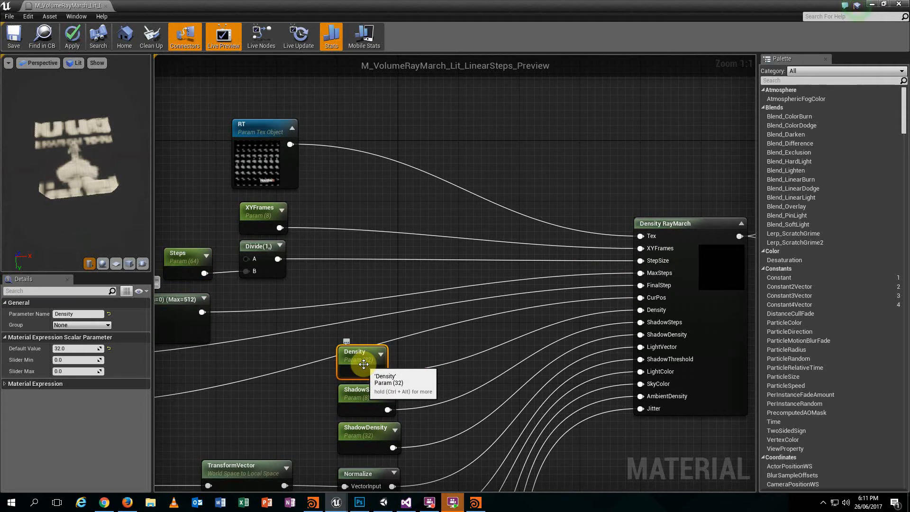
left_click(73, 348)
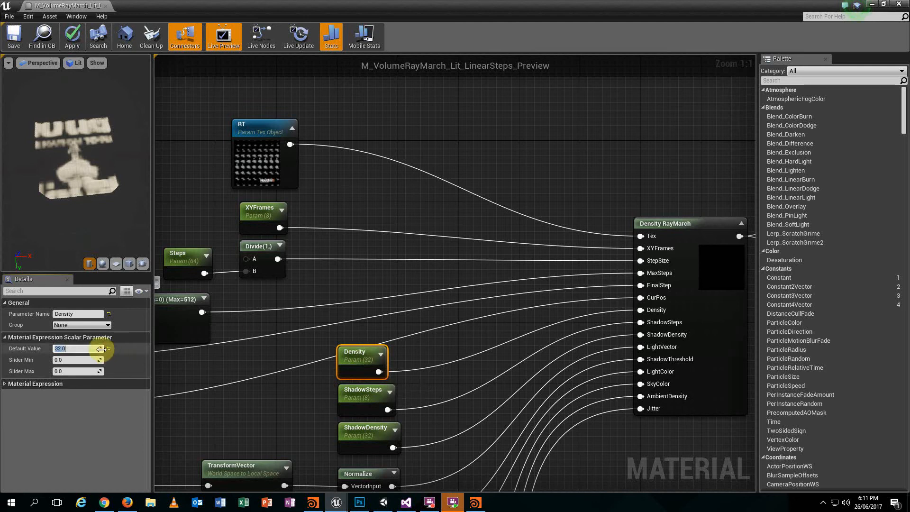
key("Return")
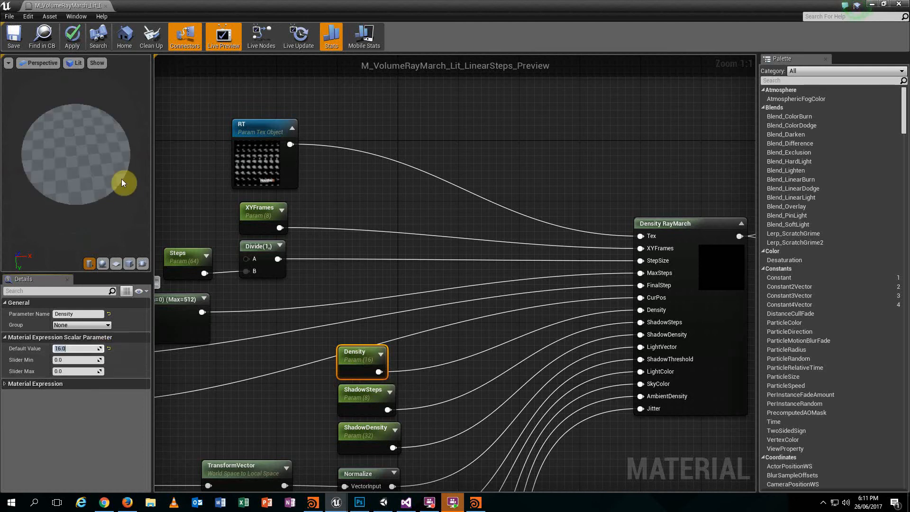
left_click_drag(241, 7, 185, 203)
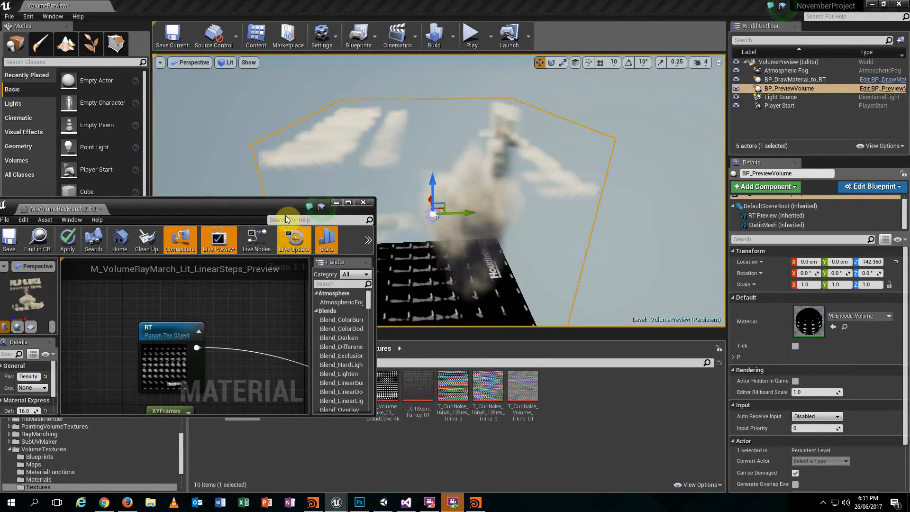
left_click_drag(285, 215, 356, 2)
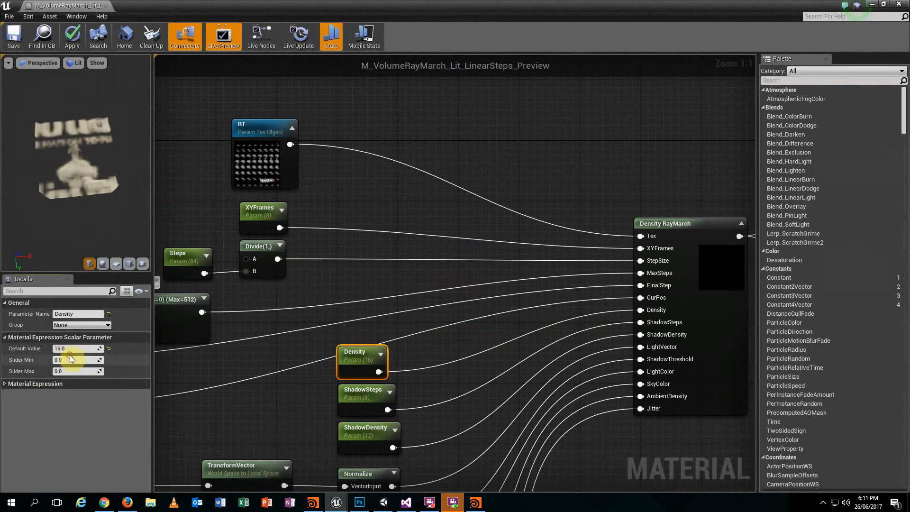
Set the Density parameter's default value to 64 and save the material.
left_click(72, 348)
type("64")
key("Return")
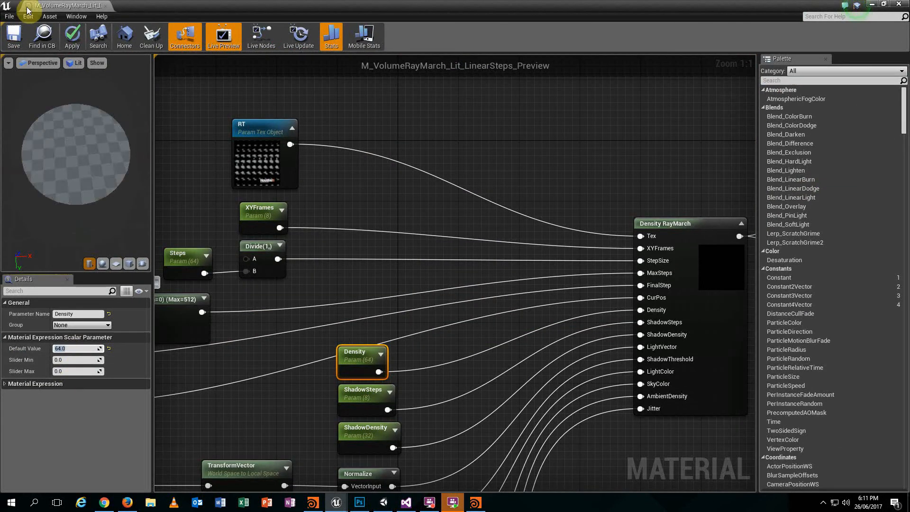
left_click(14, 37)
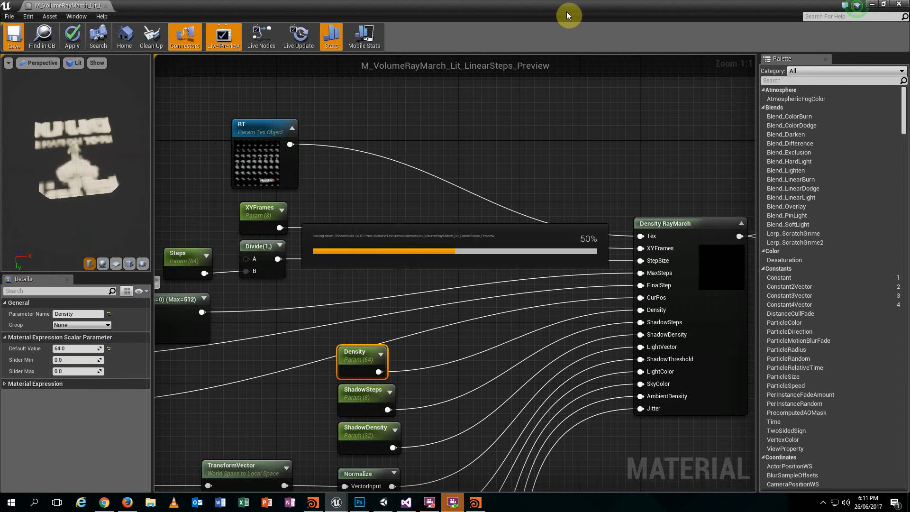
Return to the level and rotate the BP_PreviewVolume actor about 90° around its X axis so the volume stands upright.
left_click(872, 6)
left_click_drag(438, 190, 573, 203, "alt")
right_click_drag(573, 204, 576, 211, "alt")
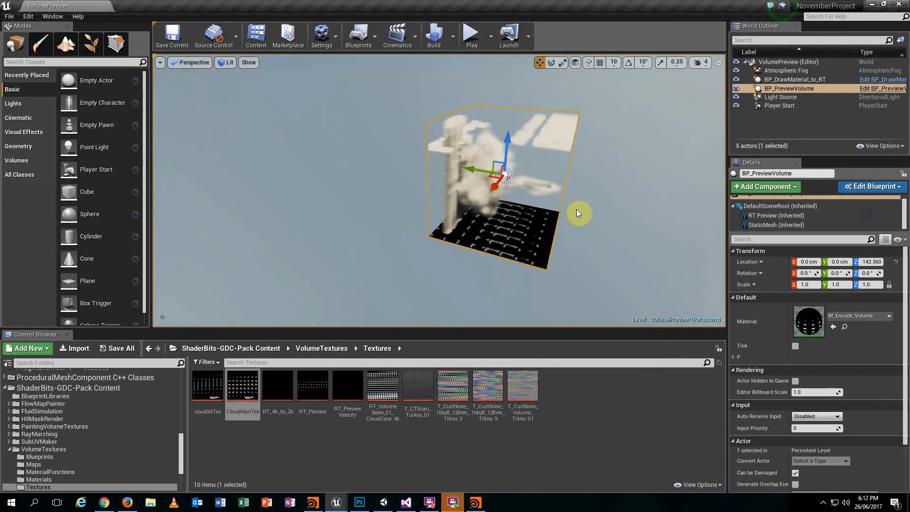
key("e")
left_click_drag(541, 149, 547, 223)
right_click_drag(541, 149, 451, 126)
left_click_drag(395, 107, 444, 102)
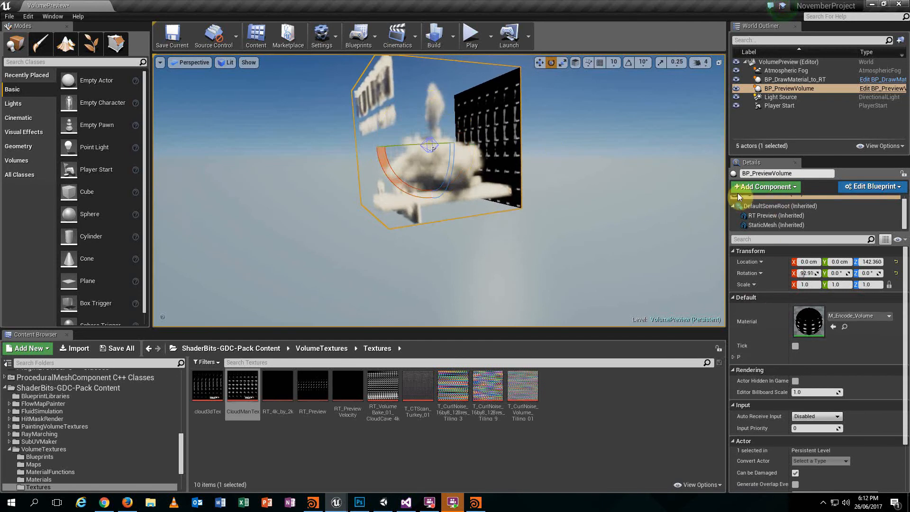
Hide the RT Preview component of BP_PreviewVolume by turning off its Visible rendering option.
left_click(777, 215)
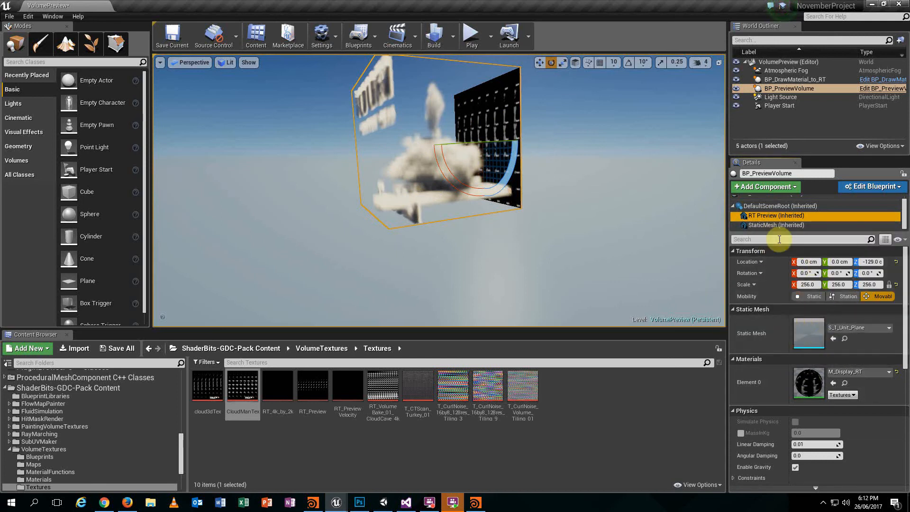
scroll(779, 414, "down", 3)
scroll(779, 413, "down", 5)
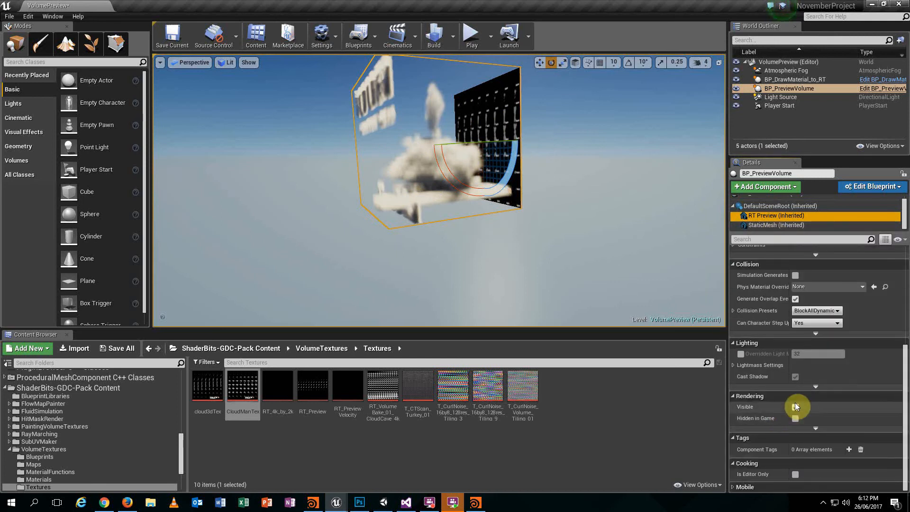
left_click(794, 407)
right_click_drag(572, 243, 635, 234)
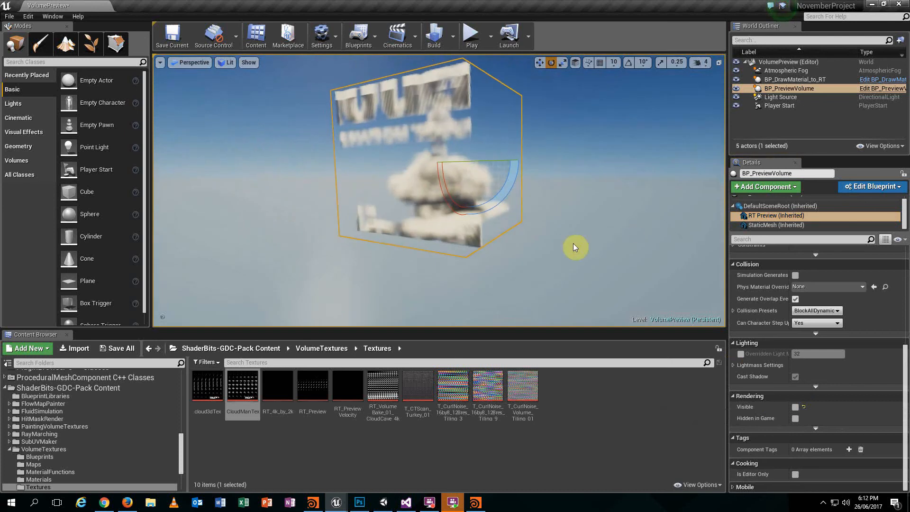
Turn off game view and inspect the ray-marched volume from several close viewpoints in the level.
key("g")
mouse_move(571, 238)
right_mouse_down()
mouse_move(630, 237)
mouse_move(582, 235)
right_mouse_up()
right_click_drag(497, 95, 218, 121)
mouse_move(439, 190)
right_mouse_down()
mouse_move(297, 189)
mouse_move(273, 175)
mouse_move(493, 266)
mouse_move(425, 191)
right_mouse_up()
right_click_drag(377, 215, 434, 208)
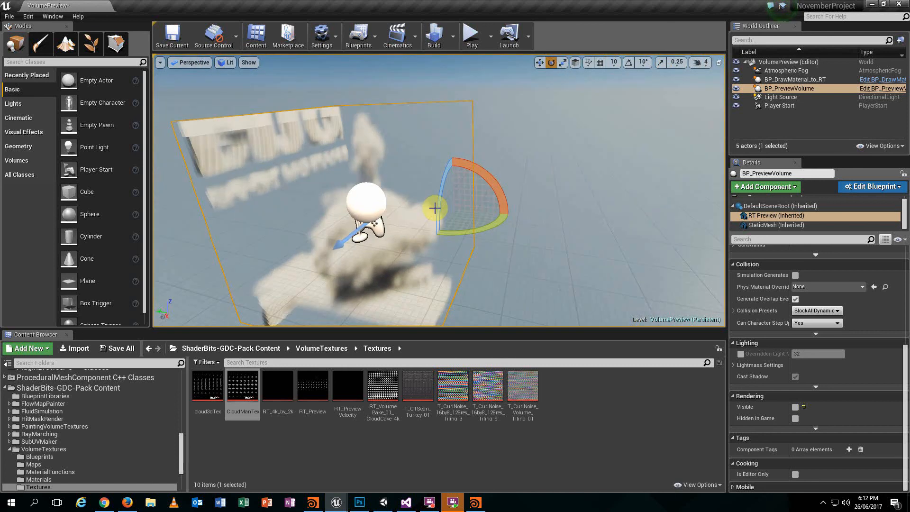